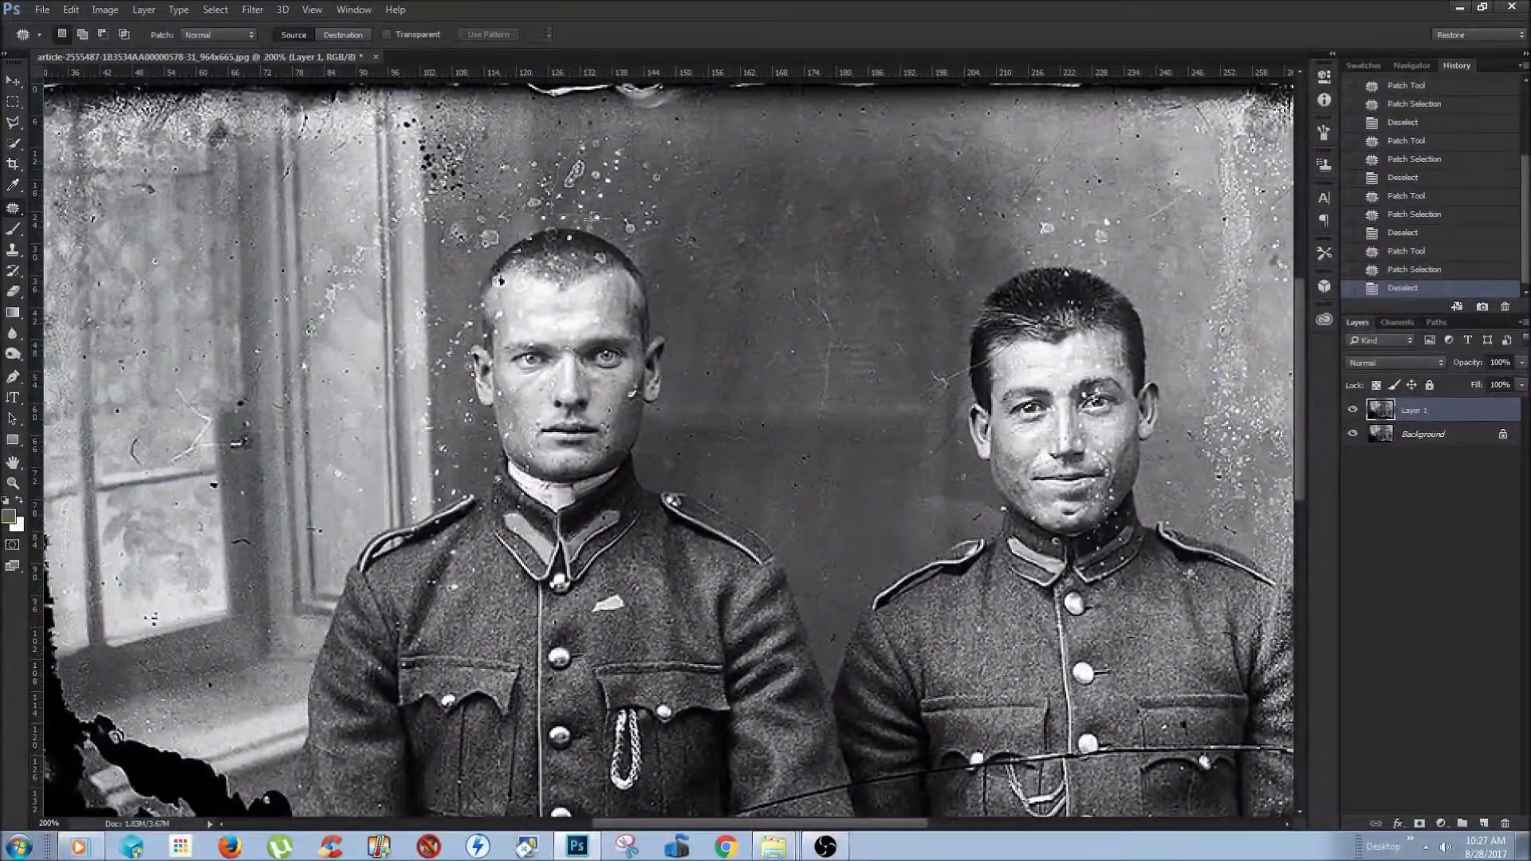
# Patch away specks and a damaged area on the background wall beside the left soldier
pyautogui.moveTo(591, 217); pyautogui.dragTo(692, 255)
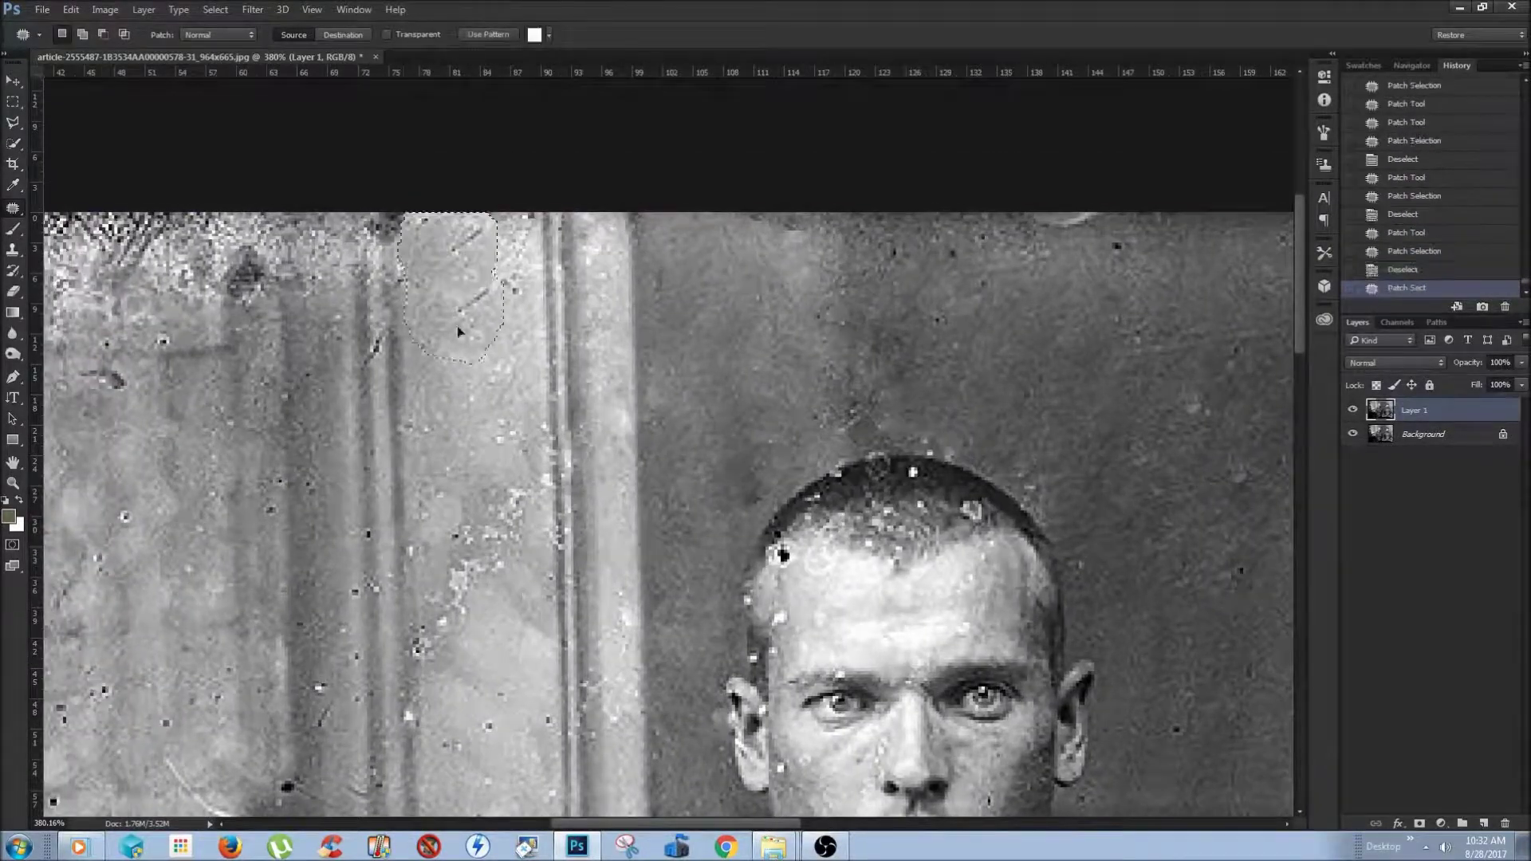
pyautogui.moveTo(477, 224)
pyautogui.mouseDown()
pyautogui.moveTo(563, 262)
pyautogui.moveTo(554, 236)
pyautogui.mouseUp()
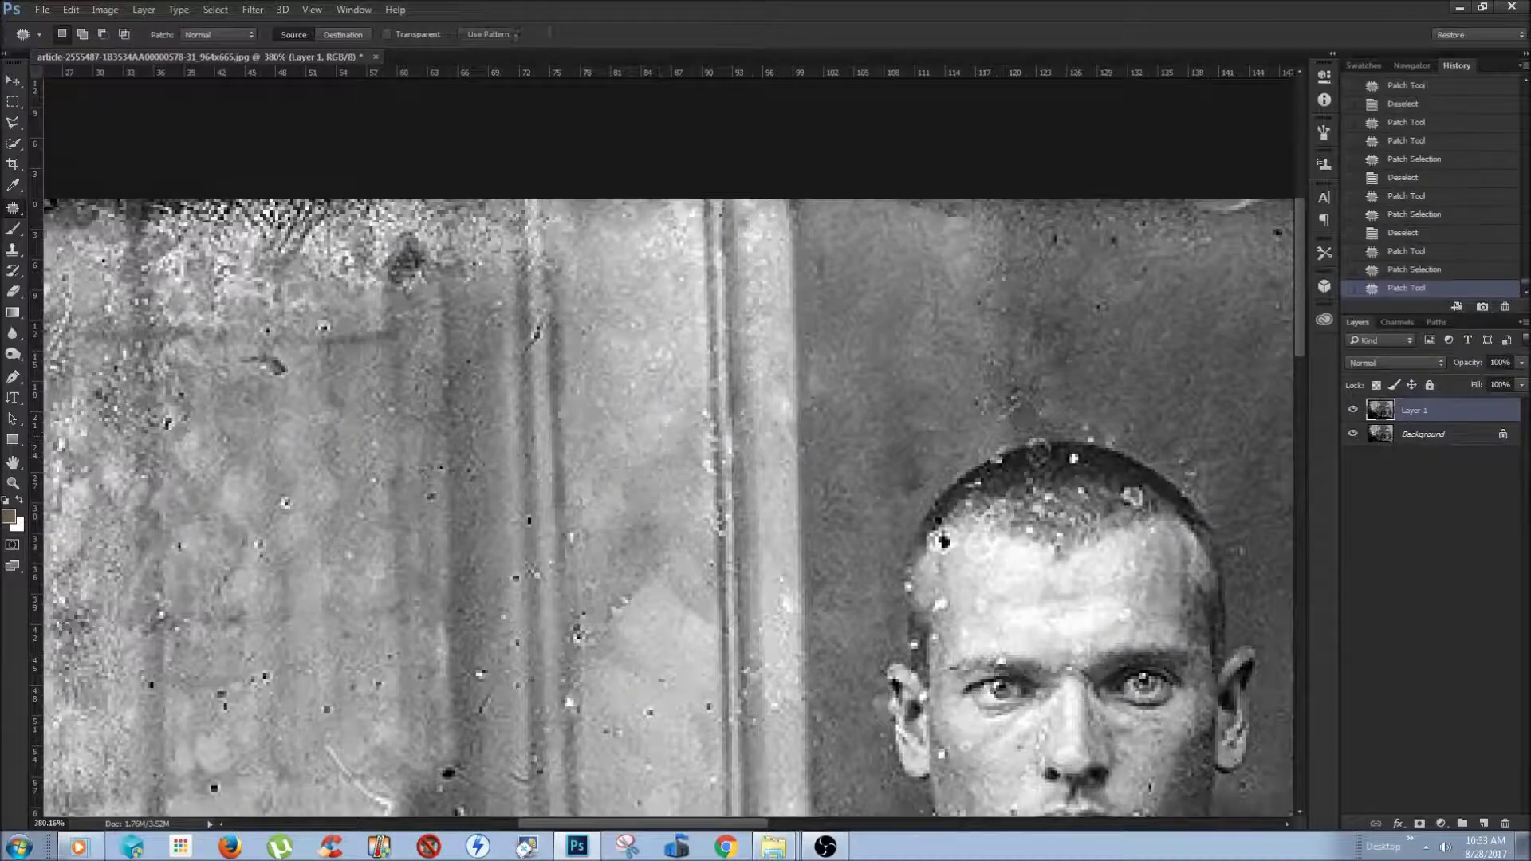
pyautogui.moveTo(699, 402); pyautogui.dragTo(732, 597)
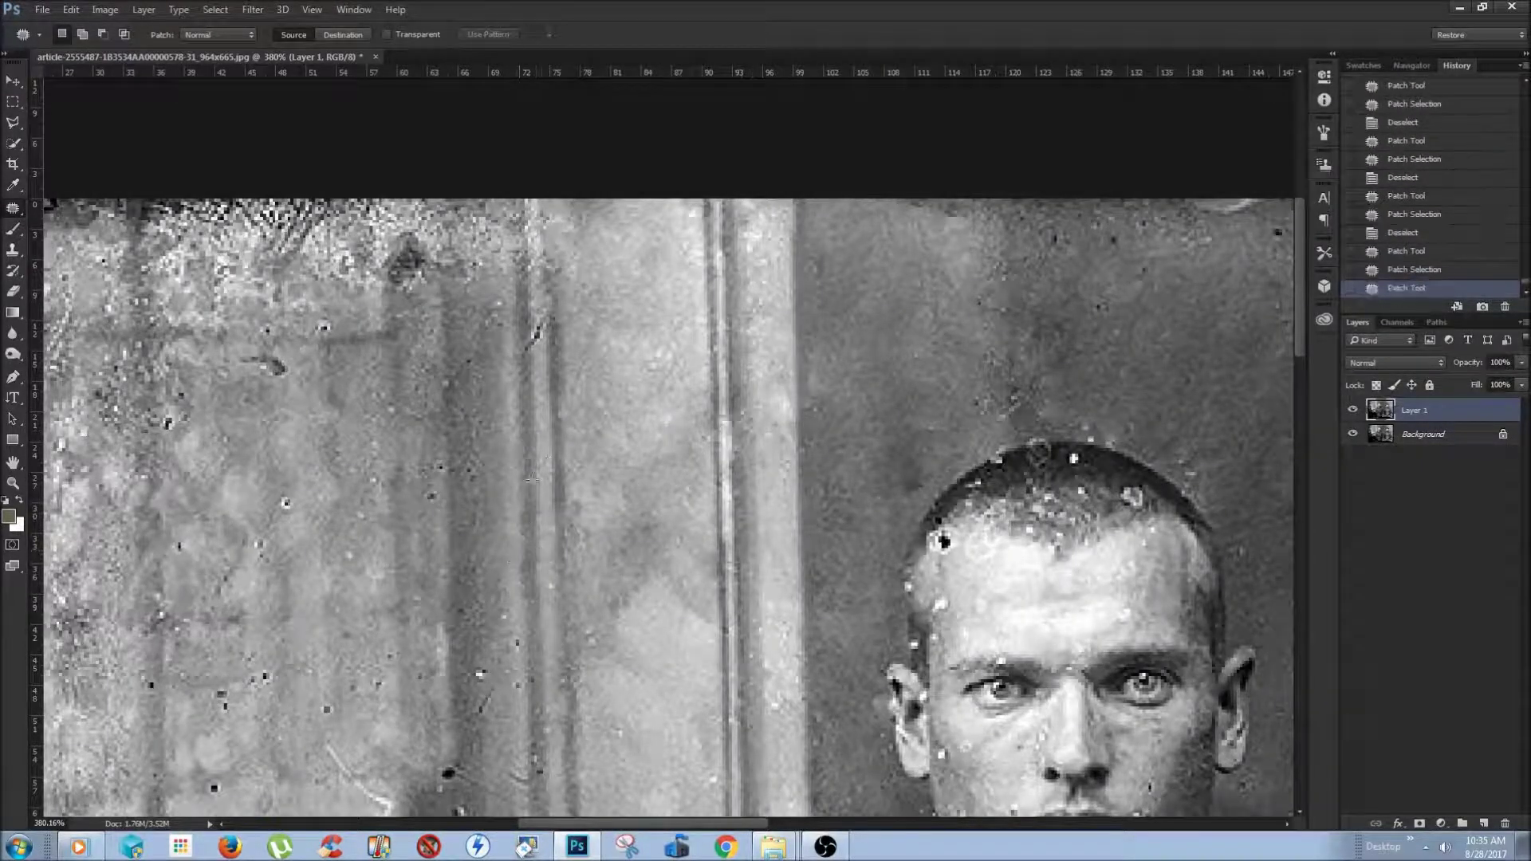
pyautogui.scroll(-3, 525, 431)
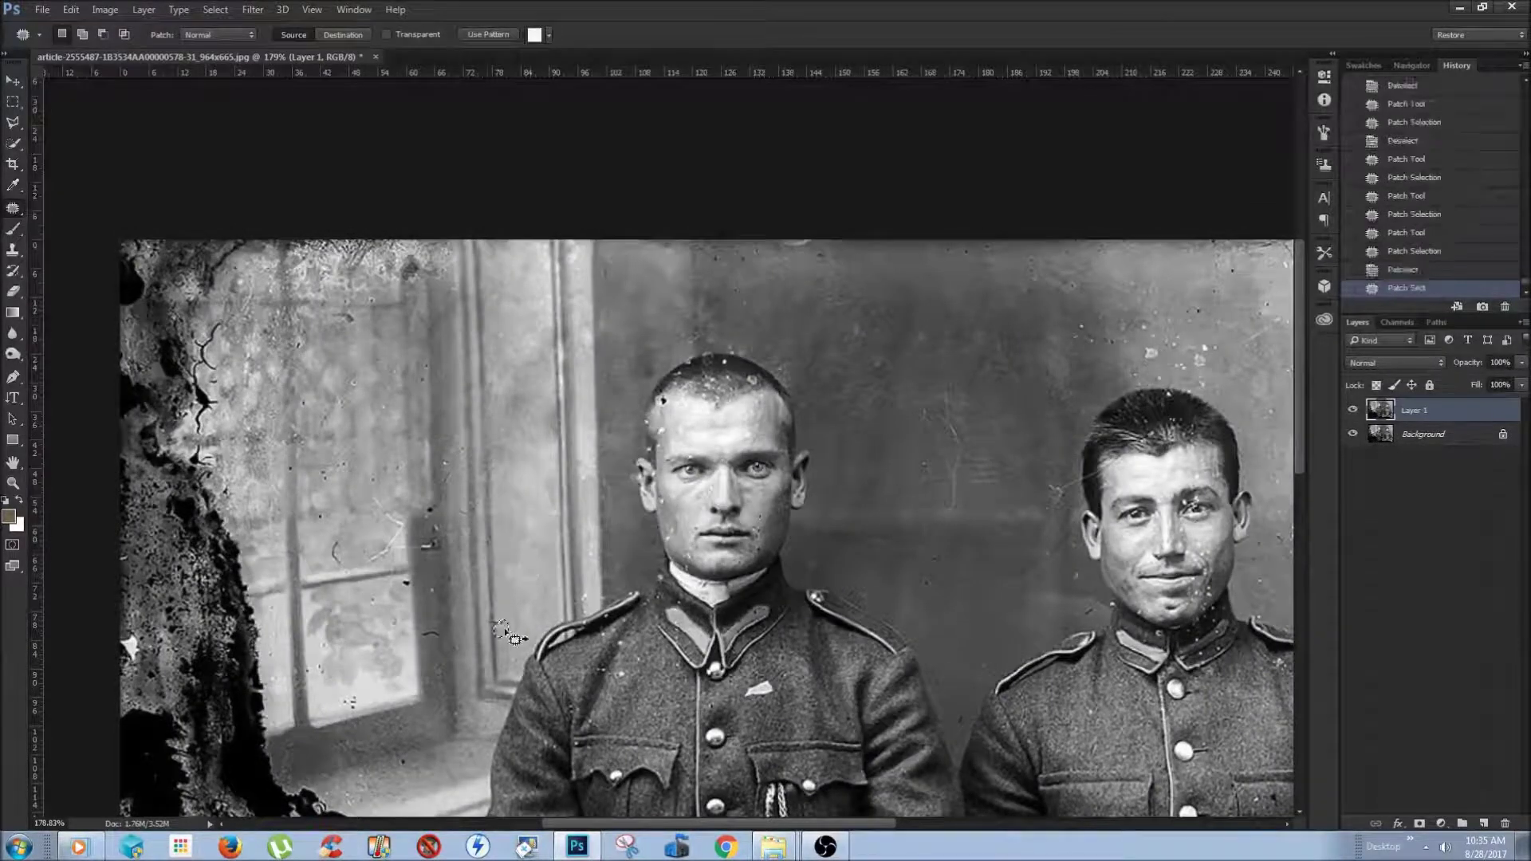
# Patch small spots by the window and long damaged strips on the door frame
pyautogui.moveTo(493, 598); pyautogui.dragTo(498, 415)
pyautogui.moveTo(505, 361); pyautogui.dragTo(547, 378)
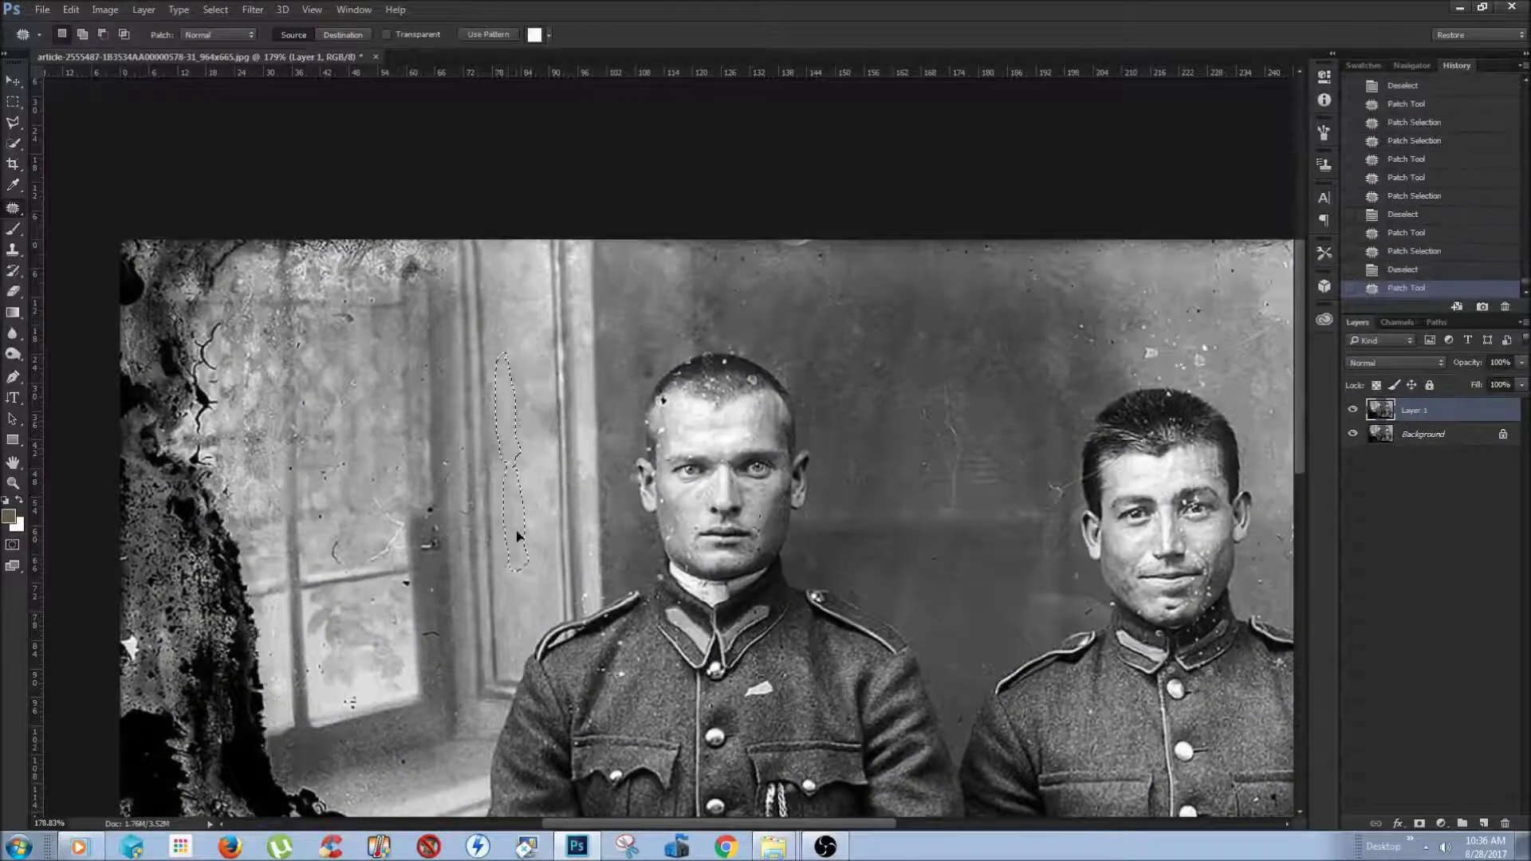
pyautogui.moveTo(561, 327); pyautogui.dragTo(561, 443)
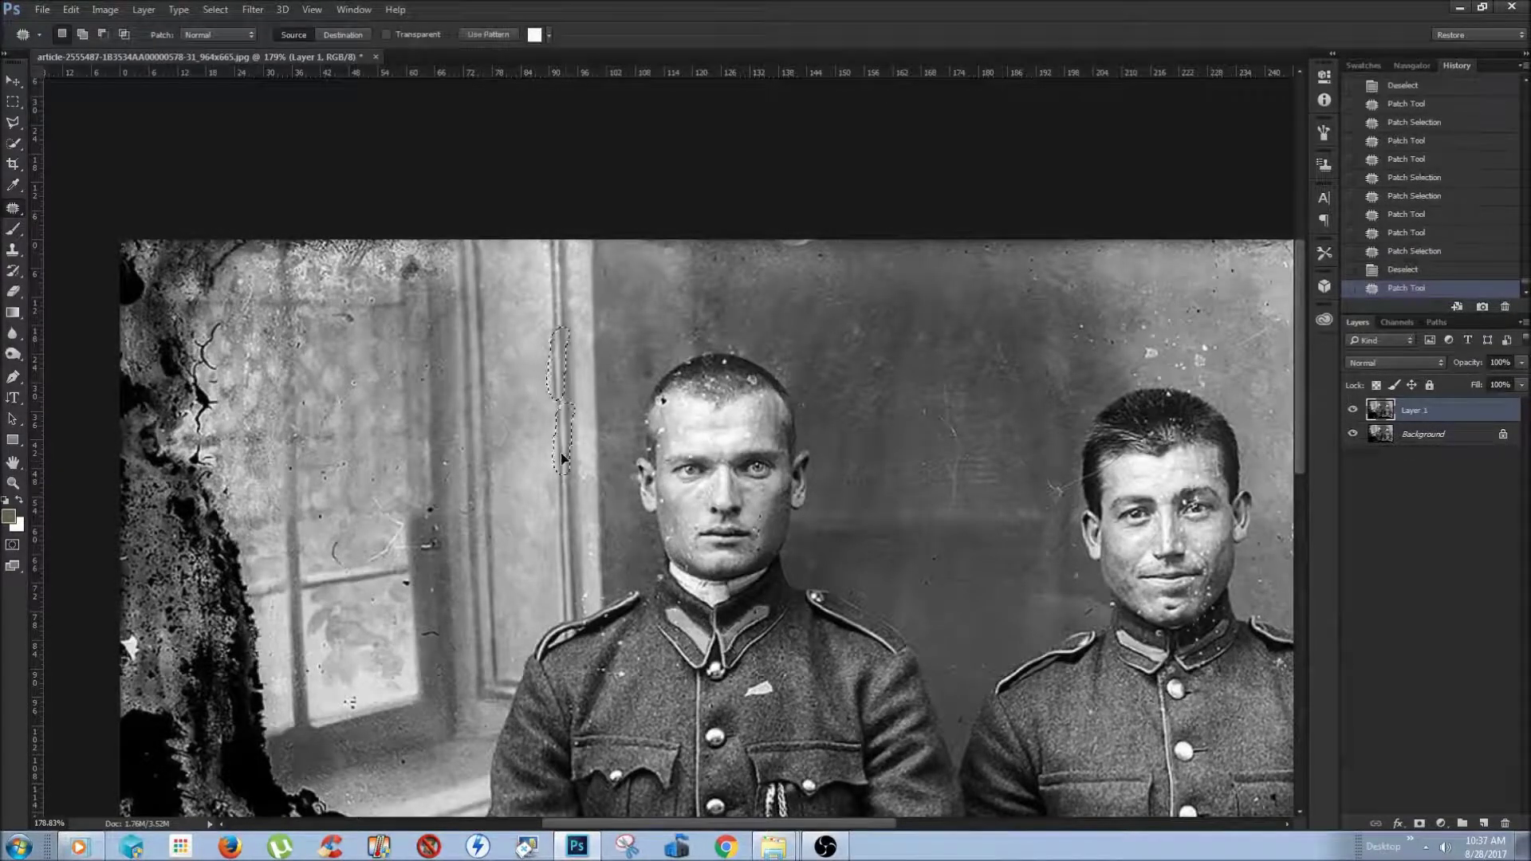
pyautogui.moveTo(547, 392); pyautogui.dragTo(562, 516)
pyautogui.click(566, 512)
# Patch a short scratch on the door frame, deselect, and view at 100%
pyautogui.moveTo(553, 327)
pyautogui.mouseDown()
pyautogui.moveTo(559, 360)
pyautogui.moveTo(559, 311)
pyautogui.moveTo(562, 383)
pyautogui.mouseUp()
pyautogui.moveTo(558, 239); pyautogui.dragTo(558, 399)
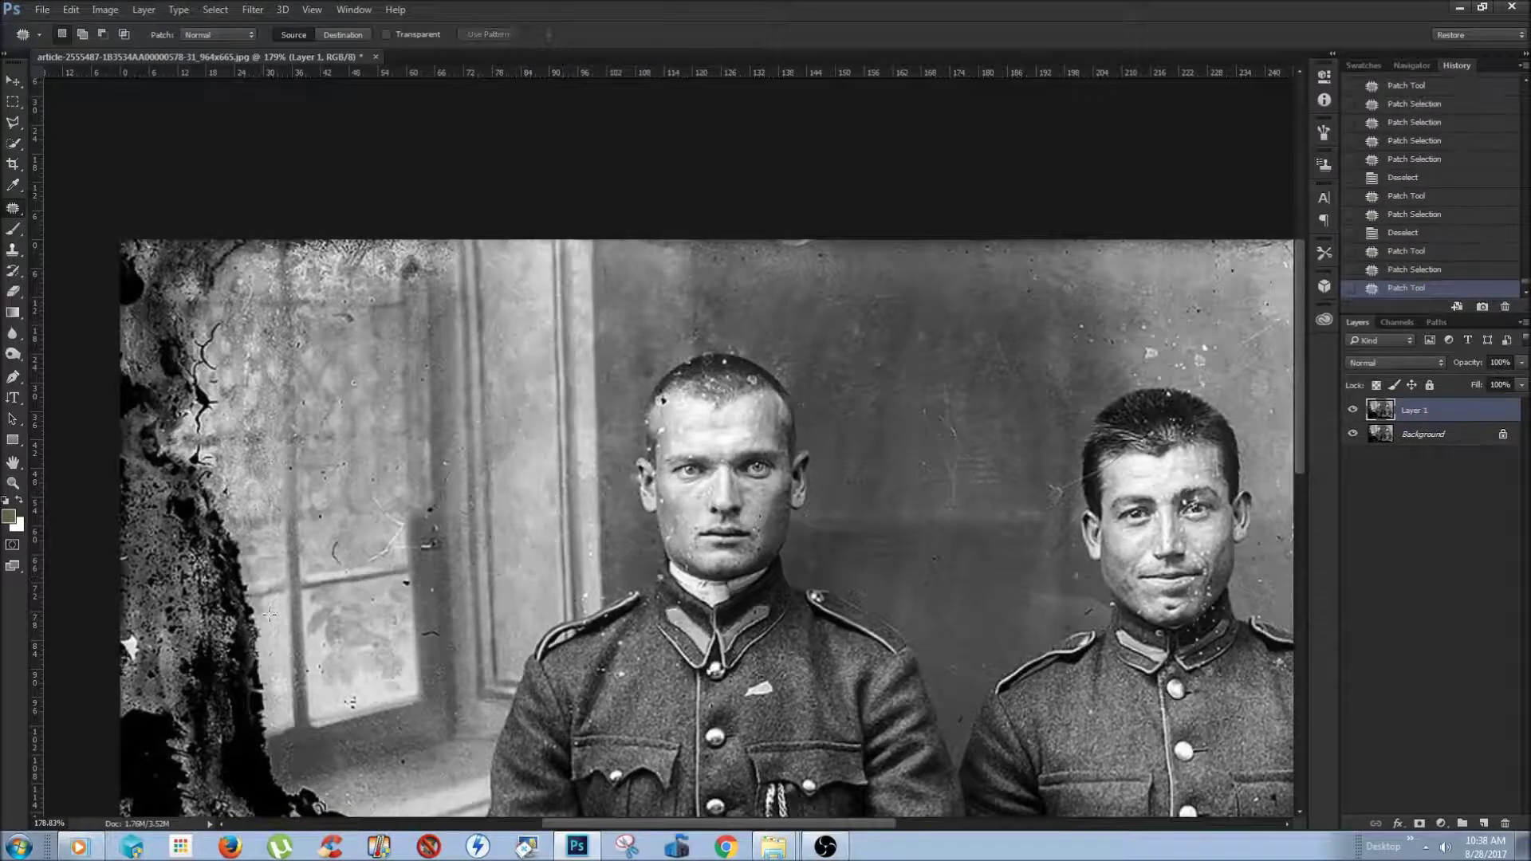
pyautogui.click(759, 319)
pyautogui.hotkey('ctrl', '1')
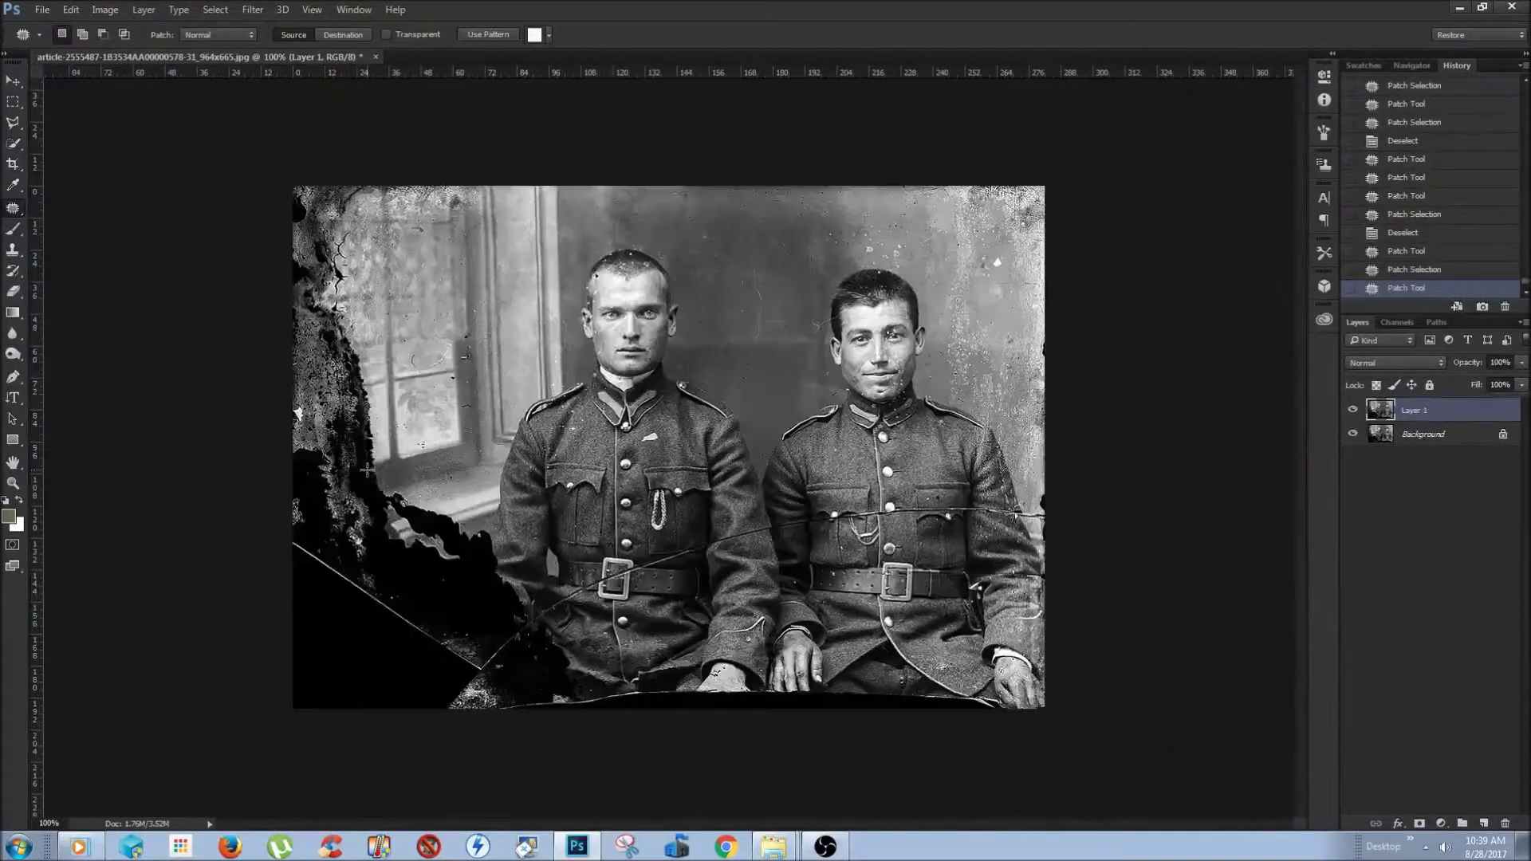
# Quick-mask the intact window, copy it to a layer, and try a vertical flip, then discard it
pyautogui.scroll(3, 512, 484)
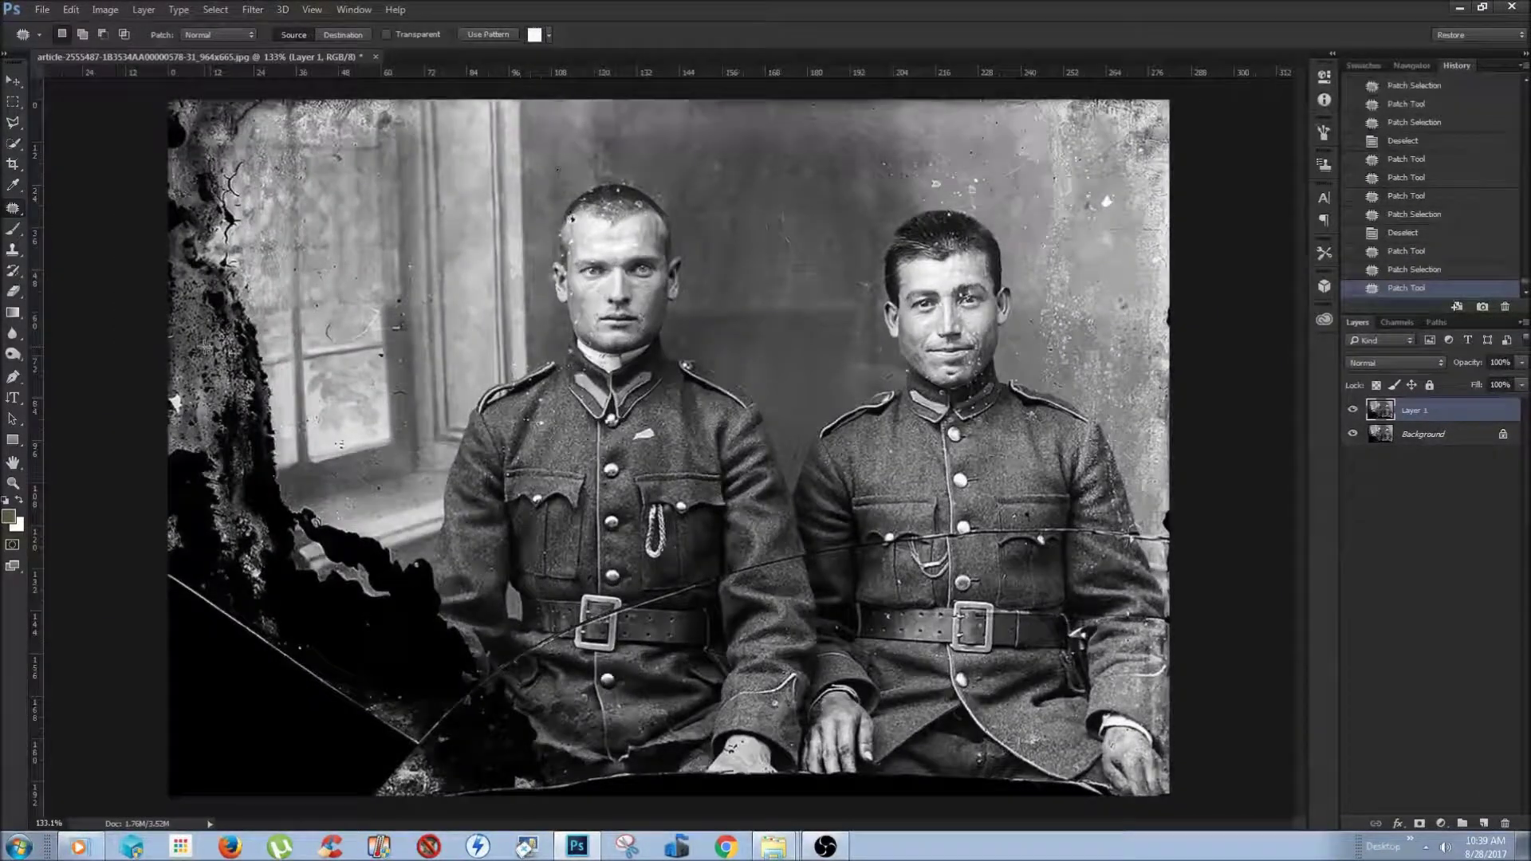
pyautogui.press('q')
pyautogui.press('b')
pyautogui.moveTo(373, 313); pyautogui.dragTo(288, 455)
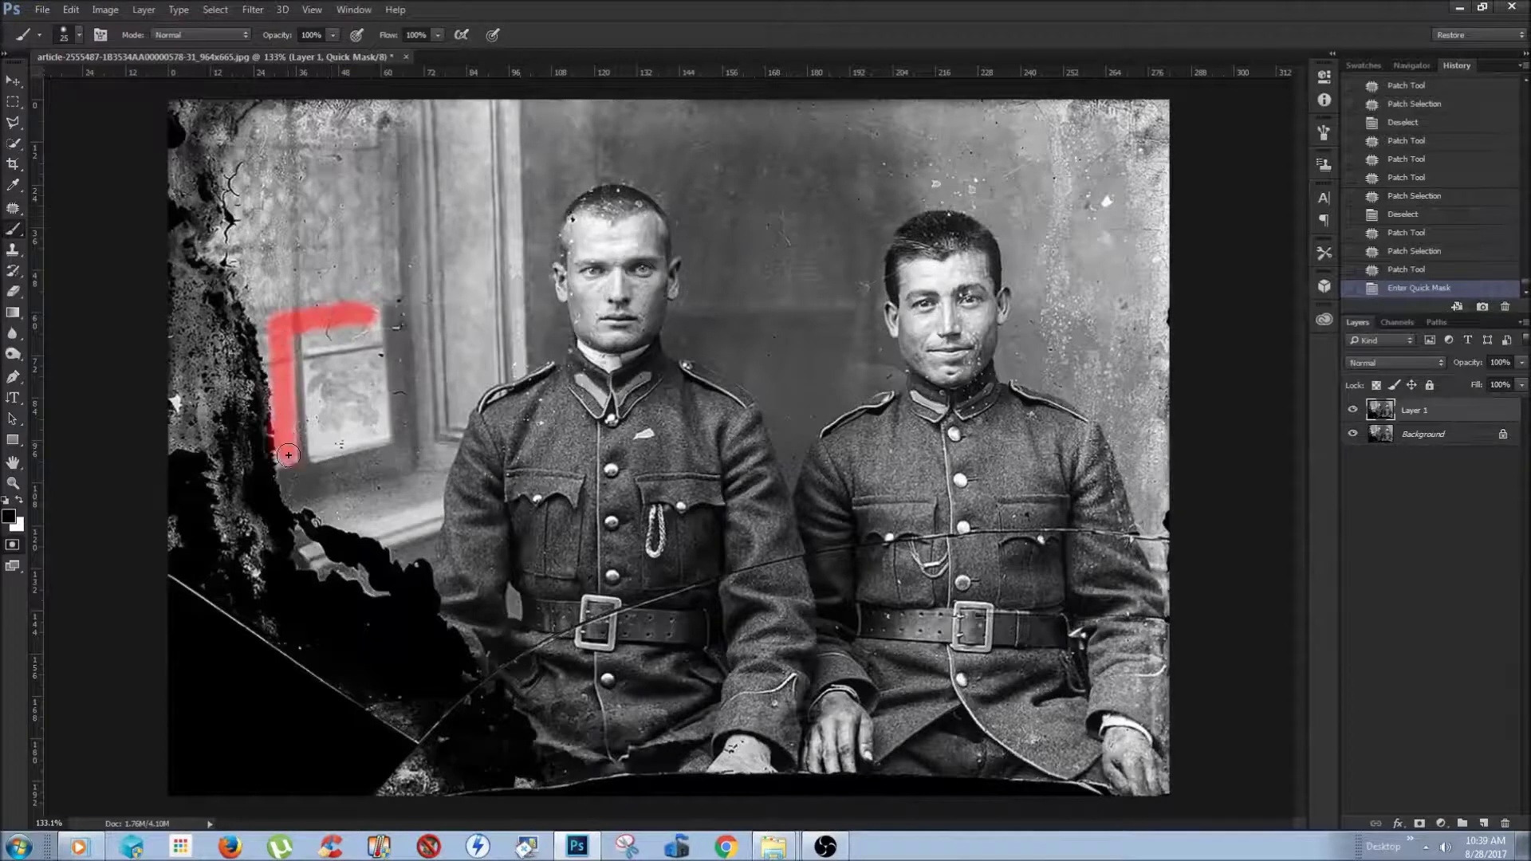
pyautogui.moveTo(382, 396)
pyautogui.mouseDown()
pyautogui.moveTo(303, 375)
pyautogui.moveTo(351, 415)
pyautogui.mouseUp()
pyautogui.press('q')
pyautogui.hotkey('ctrl', 'j')
pyautogui.hotkey('ctrl', 't')
pyautogui.rightClick(410, 435)
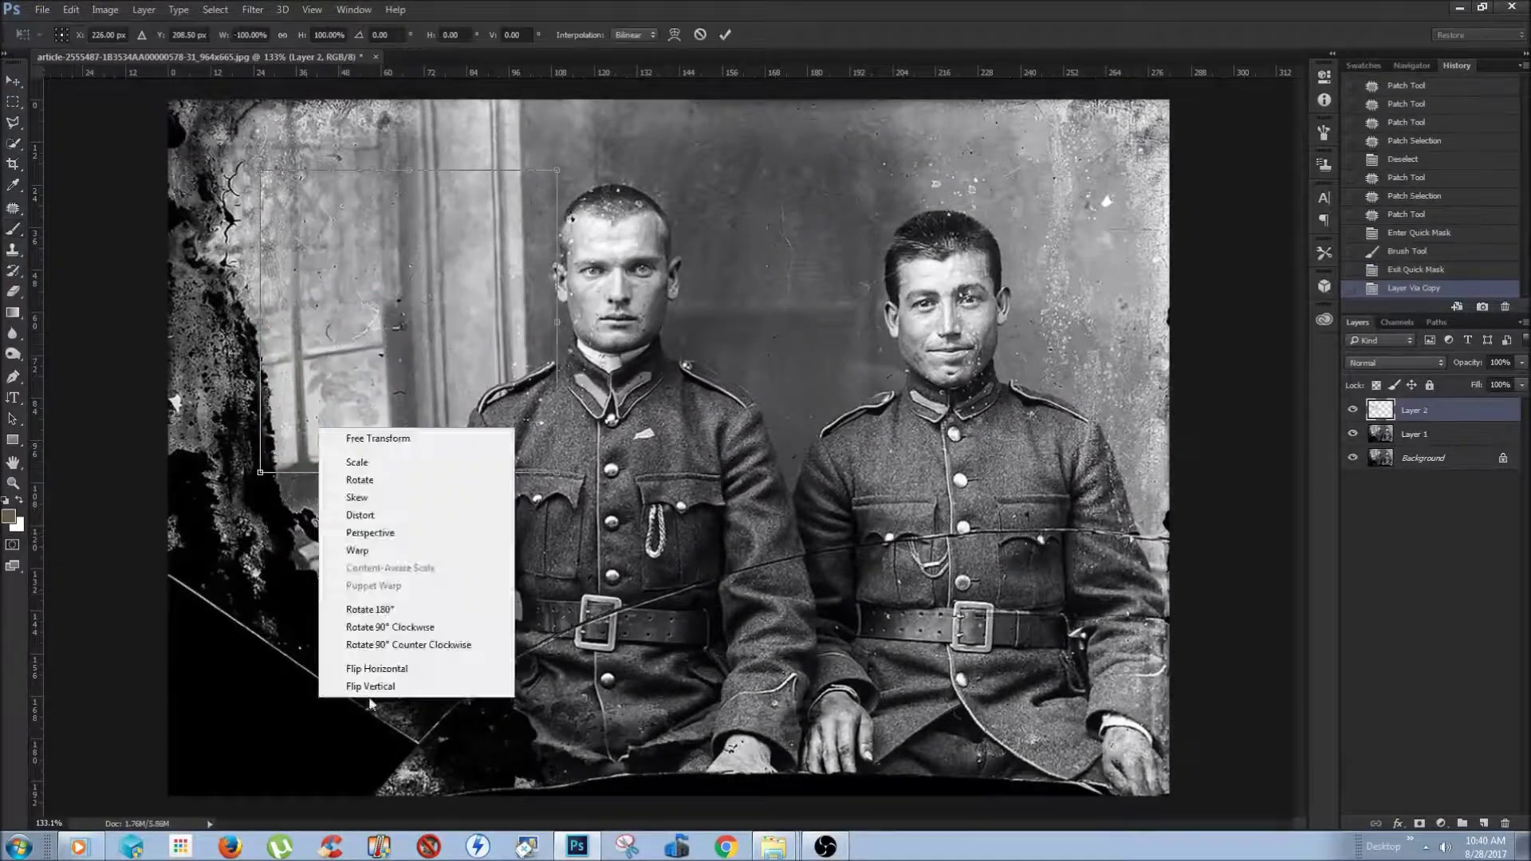
pyautogui.click(439, 688)
pyautogui.press('Escape')
# Replace the unwanted copy with a vertically flipped window copy placed over the torn edge
pyautogui.press('q')
pyautogui.moveTo(371, 313)
pyautogui.mouseDown()
pyautogui.moveTo(319, 456)
pyautogui.moveTo(295, 335)
pyautogui.mouseUp()
pyautogui.rightClick(1466, 415)
pyautogui.click(1320, 179)
pyautogui.hotkey('ctrl', 'j')
pyautogui.hotkey('ctrl', 't')
pyautogui.rightClick(344, 435)
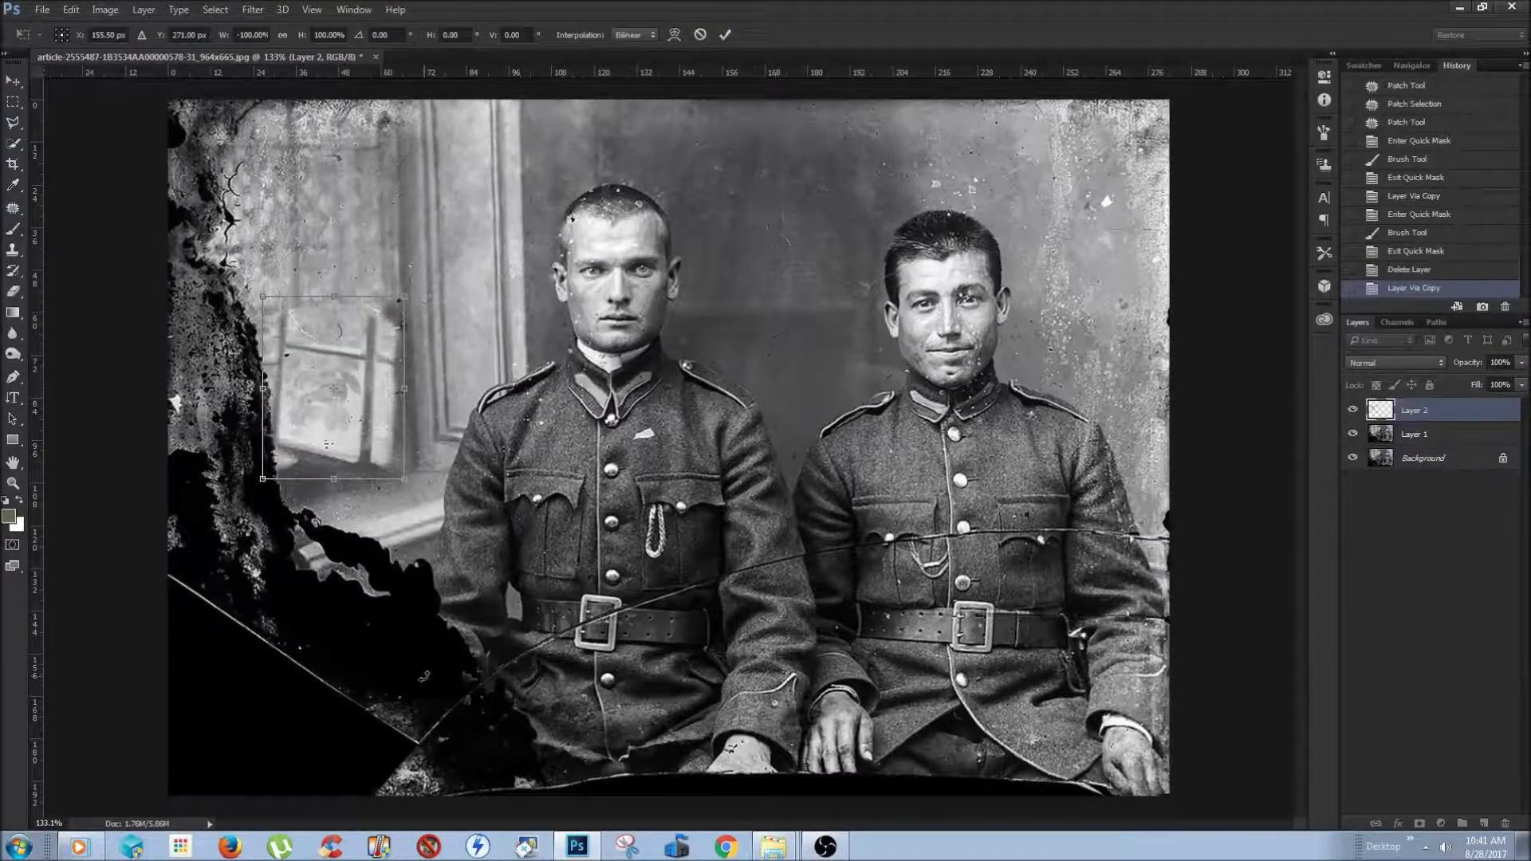
pyautogui.click(375, 691)
pyautogui.moveTo(221, 437); pyautogui.dragTo(241, 305)
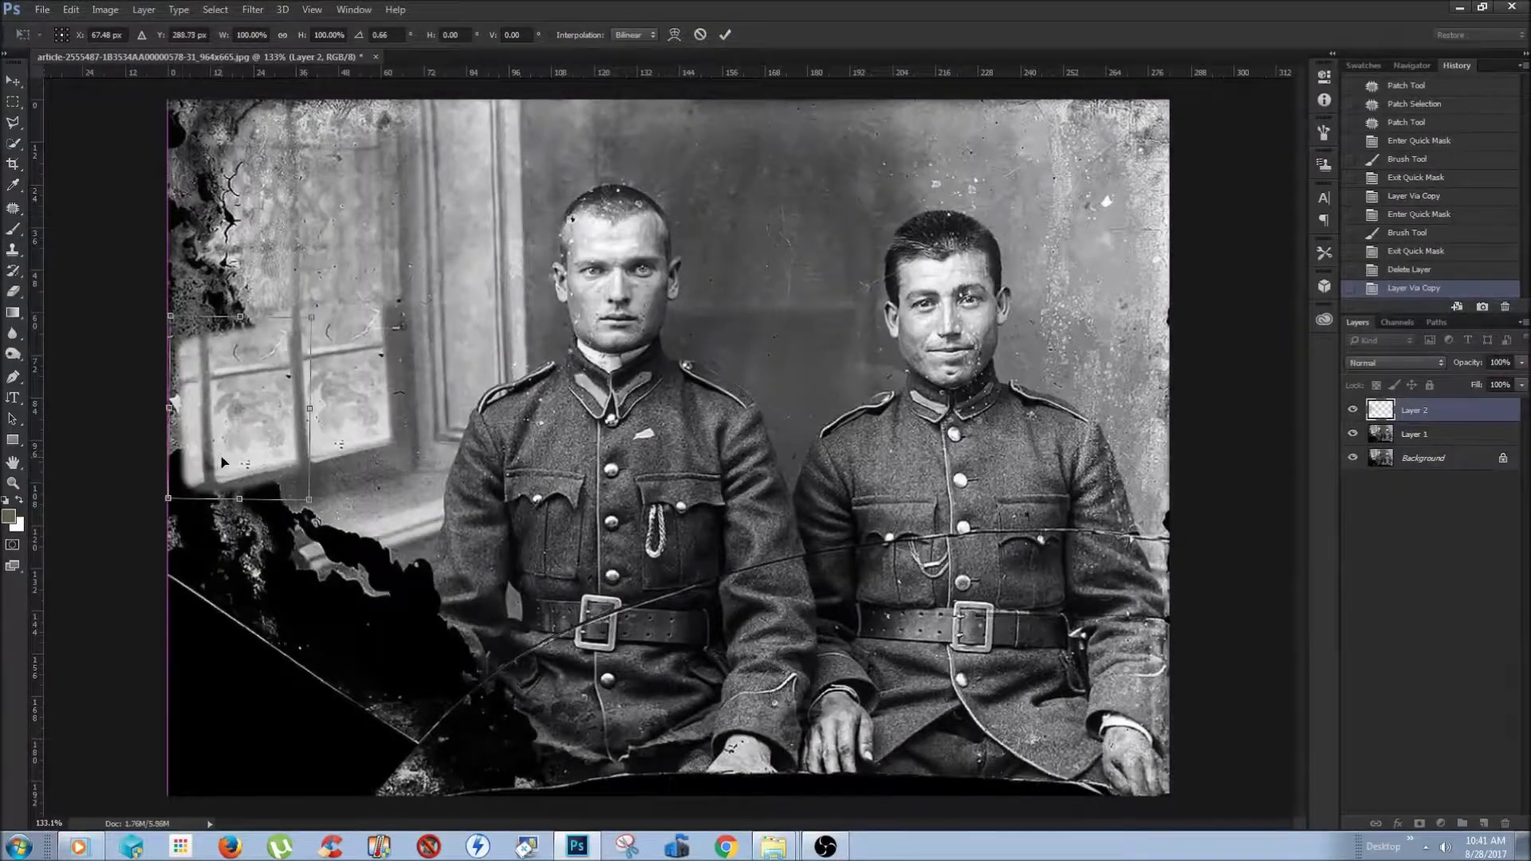
pyautogui.press('Return')
# Copy the upper-left window area to a new layer and stretch it over the damaged left edge
pyautogui.press('b')
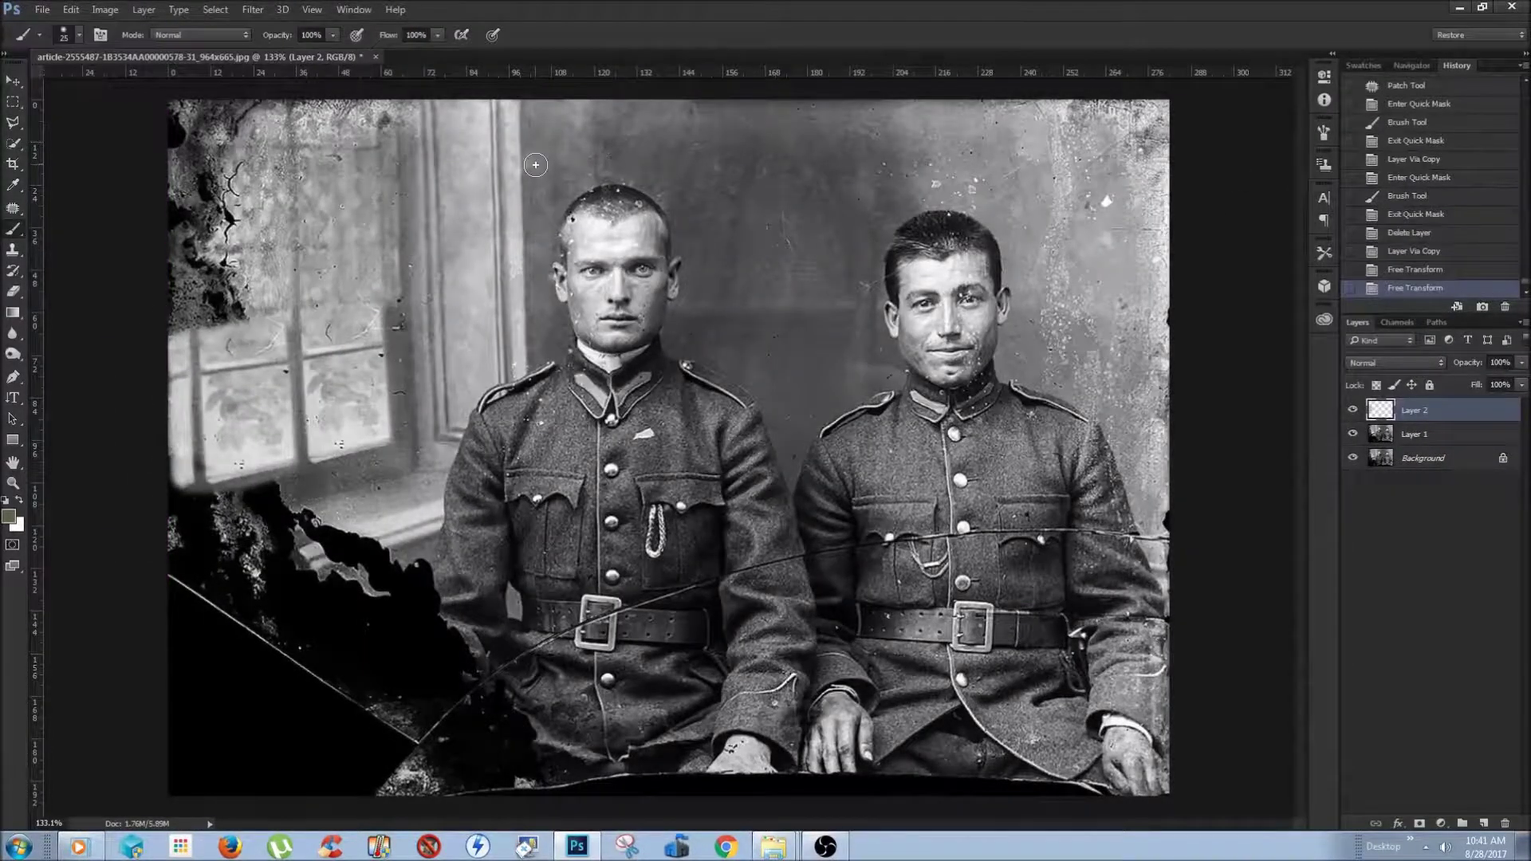
pyautogui.press('q')
pyautogui.moveTo(288, 147)
pyautogui.mouseDown()
pyautogui.moveTo(367, 151)
pyautogui.moveTo(335, 279)
pyautogui.mouseUp()
pyautogui.moveTo(327, 207)
pyautogui.mouseDown()
pyautogui.moveTo(359, 272)
pyautogui.moveTo(220, 225)
pyautogui.mouseUp()
pyautogui.press('q')
pyautogui.hotkey('ctrl', 'j')
pyautogui.hotkey('ctrl', 't')
pyautogui.moveTo(135, 316); pyautogui.dragTo(93, 361)
pyautogui.press('Return')
# Merge the window layers, then mask and copy another window area to a new layer
pyautogui.click(1415, 410)
pyautogui.keyDown('shift'); pyautogui.click(1414, 458); pyautogui.keyUp('shift')
pyautogui.hotkey('ctrl', 'e')
pyautogui.press('q')
pyautogui.moveTo(375, 301); pyautogui.dragTo(211, 327)
pyautogui.press('q')
pyautogui.hotkey('ctrl', 'j')
pyautogui.hotkey('ctrl', 't')
# Crop the photo, extending the crop frame past the left edge
pyautogui.press('Return')
pyautogui.press('c')
pyautogui.moveTo(170, 393); pyautogui.dragTo(161, 393)
pyautogui.press('Return')
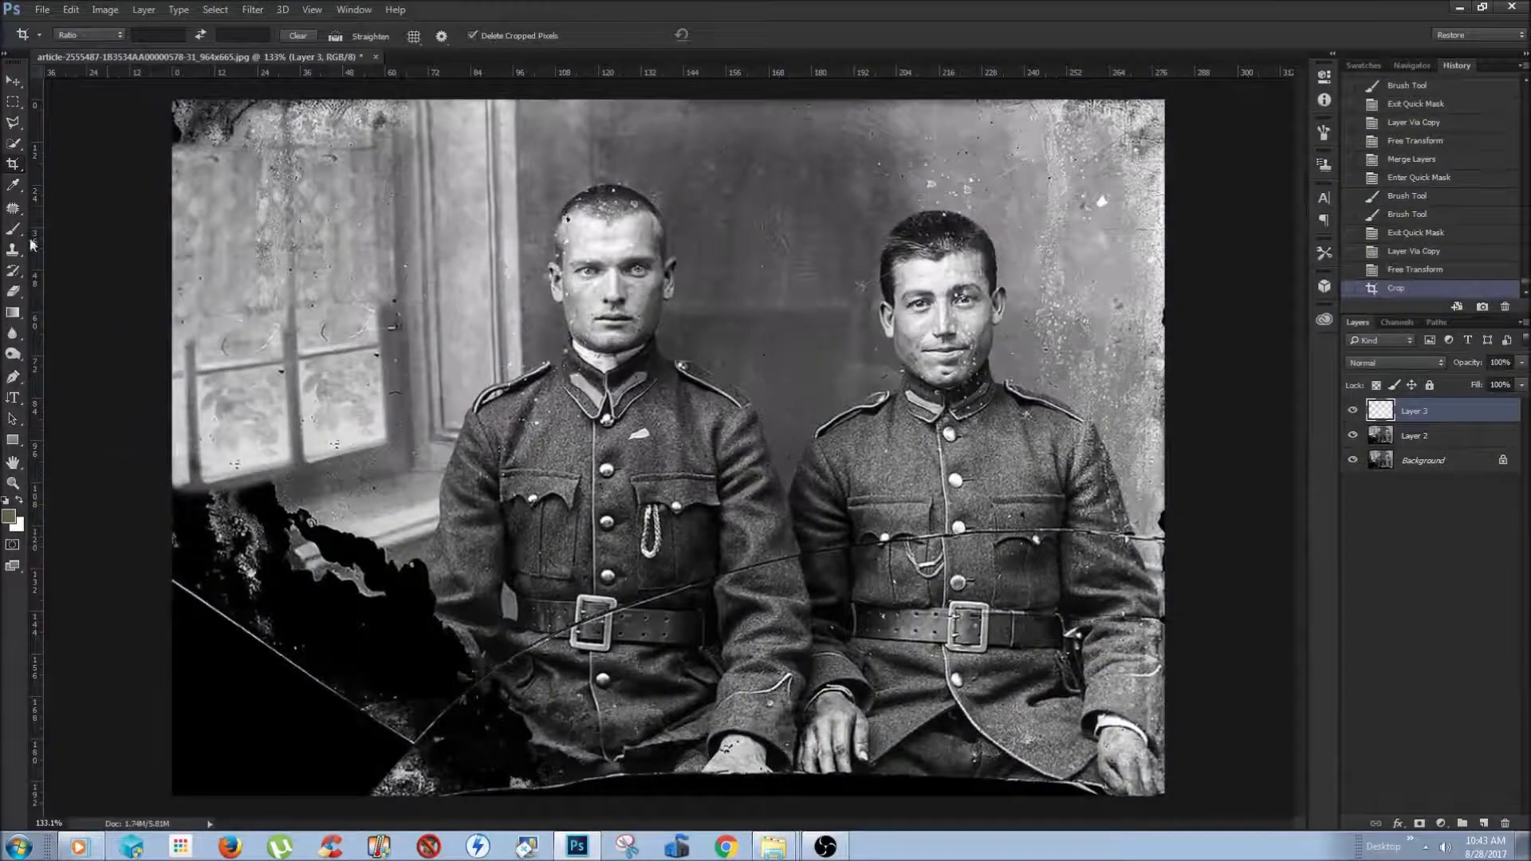
# Clone clean texture over the window frame and merge the window layers
pyautogui.click(13, 250)
pyautogui.click(1353, 436)
pyautogui.moveTo(201, 357); pyautogui.dragTo(195, 315)
pyautogui.click(278, 465)
pyautogui.hotkey('ctrl', 'e')
# Lighten the left window frame with the Clone Stamp at 41% opacity
pyautogui.press('4')
pyautogui.press('1')
pyautogui.moveTo(194, 510); pyautogui.dragTo(195, 478)
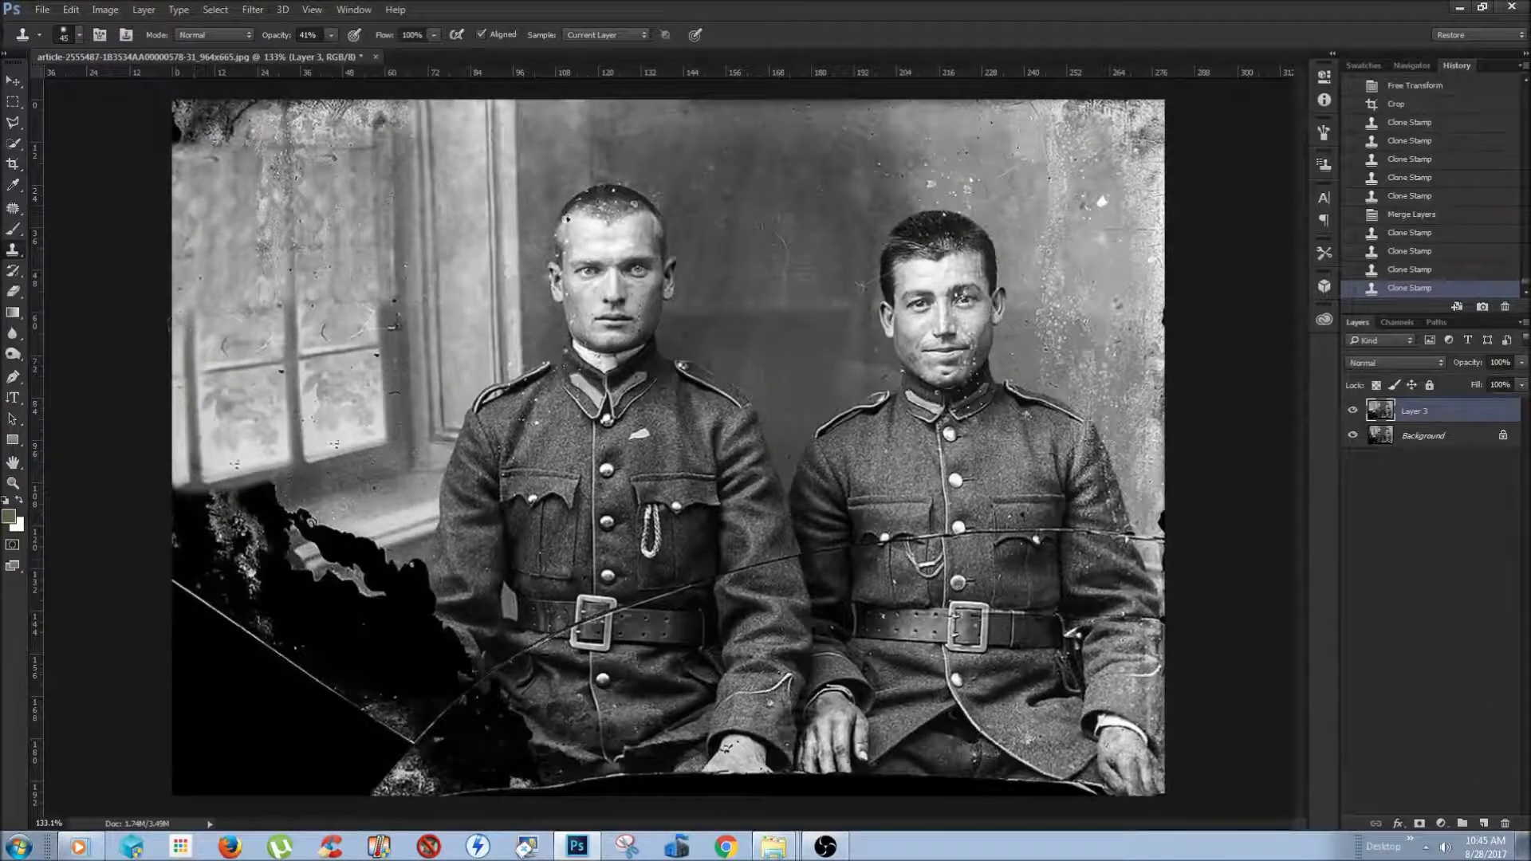
pyautogui.hotkey('ctrl', '-')
pyautogui.hotkey('ctrl', '-')
pyautogui.hotkey('ctrl', '1')
# Lighten the dark window sill with cloned texture
pyautogui.press('c')
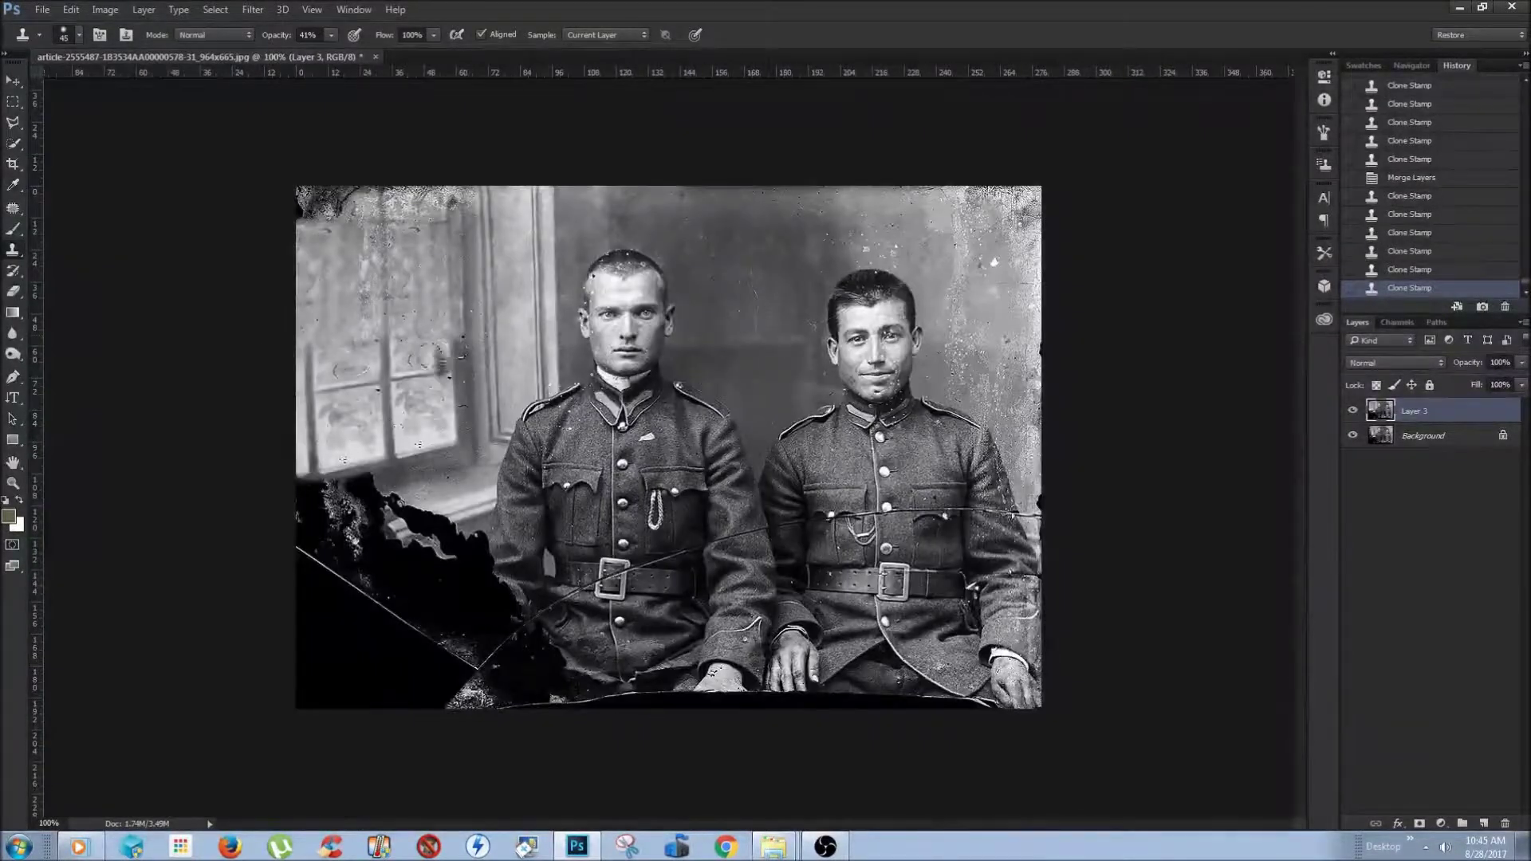
pyautogui.press('Escape')
pyautogui.hotkey('ctrl', '+')
pyautogui.press('q')
pyautogui.press('b')
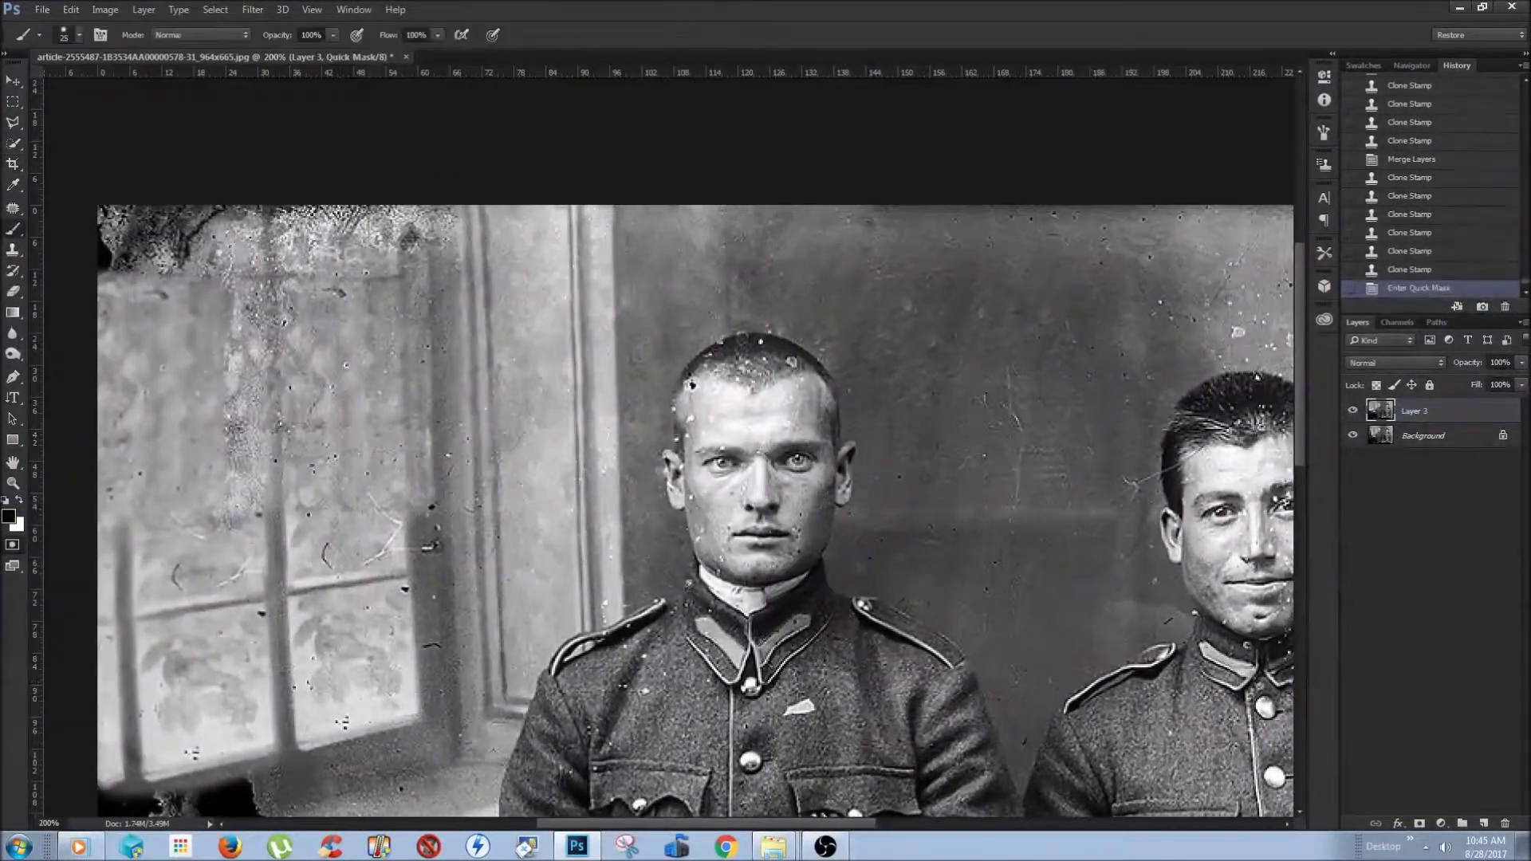
pyautogui.hotkey('ctrl', '1')
pyautogui.scroll(2, 362, 468)
pyautogui.press('q')
pyautogui.press('s')
pyautogui.moveTo(431, 511)
pyautogui.mouseDown()
pyautogui.moveTo(353, 483)
pyautogui.moveTo(255, 566)
pyautogui.mouseUp()
pyautogui.scroll(-2, 256, 566)
pyautogui.scroll(2, 359, 495)
# Clone more light texture onto the sill with the brush shrunk to 40
pyautogui.press('[')
pyautogui.press('[')
pyautogui.press('[')
pyautogui.moveTo(543, 519)
pyautogui.mouseDown()
pyautogui.moveTo(467, 570)
pyautogui.moveTo(204, 678)
pyautogui.mouseUp()
pyautogui.moveTo(428, 550); pyautogui.dragTo(351, 612)
pyautogui.moveTo(373, 565); pyautogui.dragTo(215, 670)
pyautogui.scroll(-2, 225, 731)
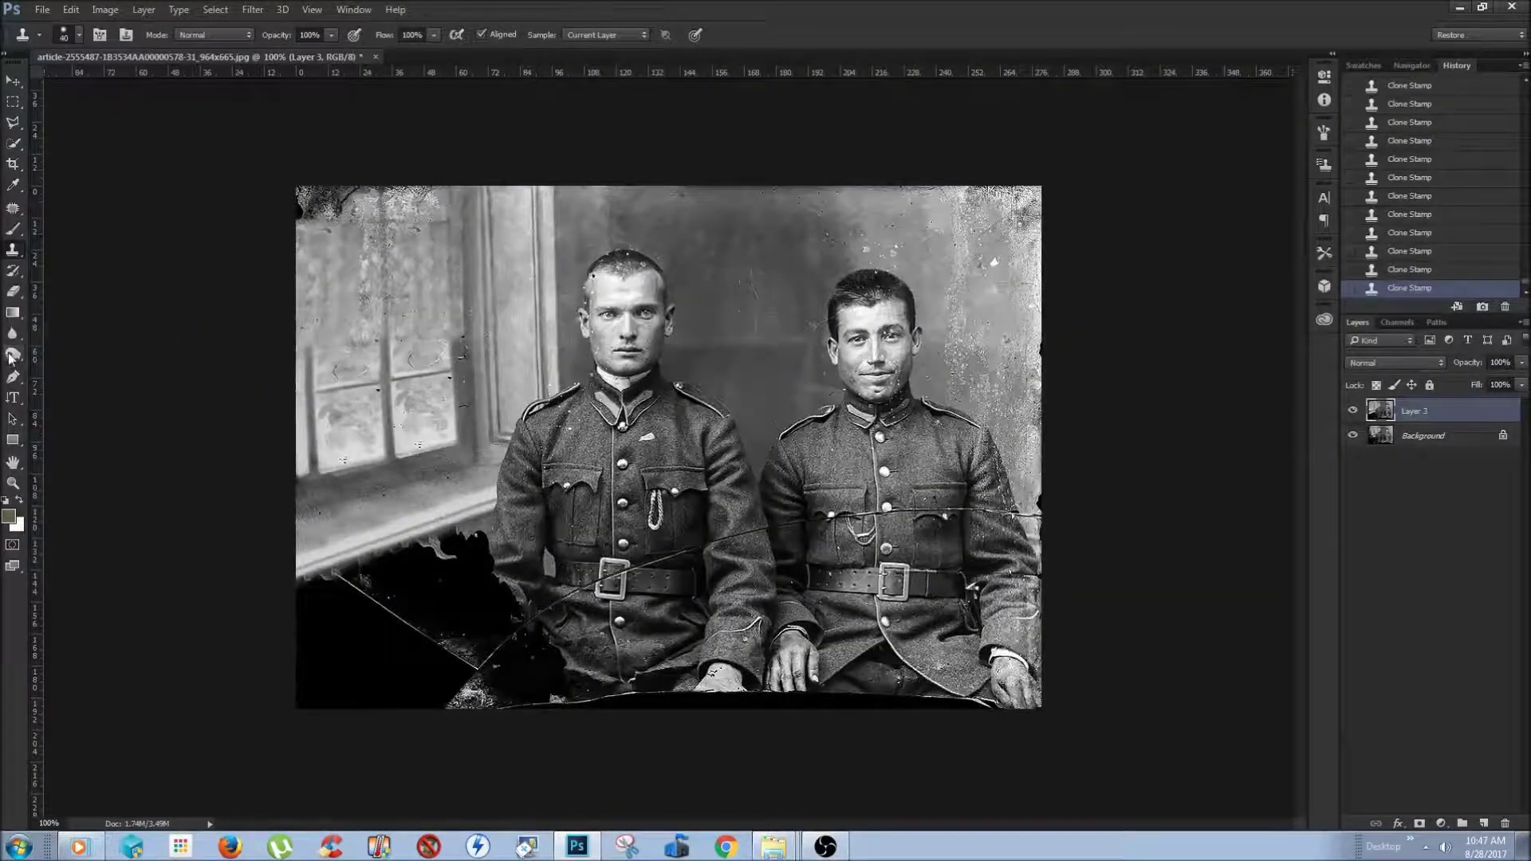
# Copy the quick-masked window sill to a new layer and move it toward the lower-left corner
pyautogui.press('q')
pyautogui.press('b')
pyautogui.press('d')
pyautogui.moveTo(543, 192)
pyautogui.mouseDown()
pyautogui.moveTo(551, 375)
pyautogui.moveTo(478, 443)
pyautogui.moveTo(517, 192)
pyautogui.mouseUp()
pyautogui.press('q')
pyautogui.hotkey('ctrl', 'j')
pyautogui.hotkey('ctrl', 't')
pyautogui.moveTo(508, 335); pyautogui.dragTo(437, 534)
pyautogui.rightClick(439, 333)
# Skew the sill copy along the bottom edge into the lower-left corner
pyautogui.click(479, 401)
pyautogui.moveTo(280, 724); pyautogui.dragTo(210, 760)
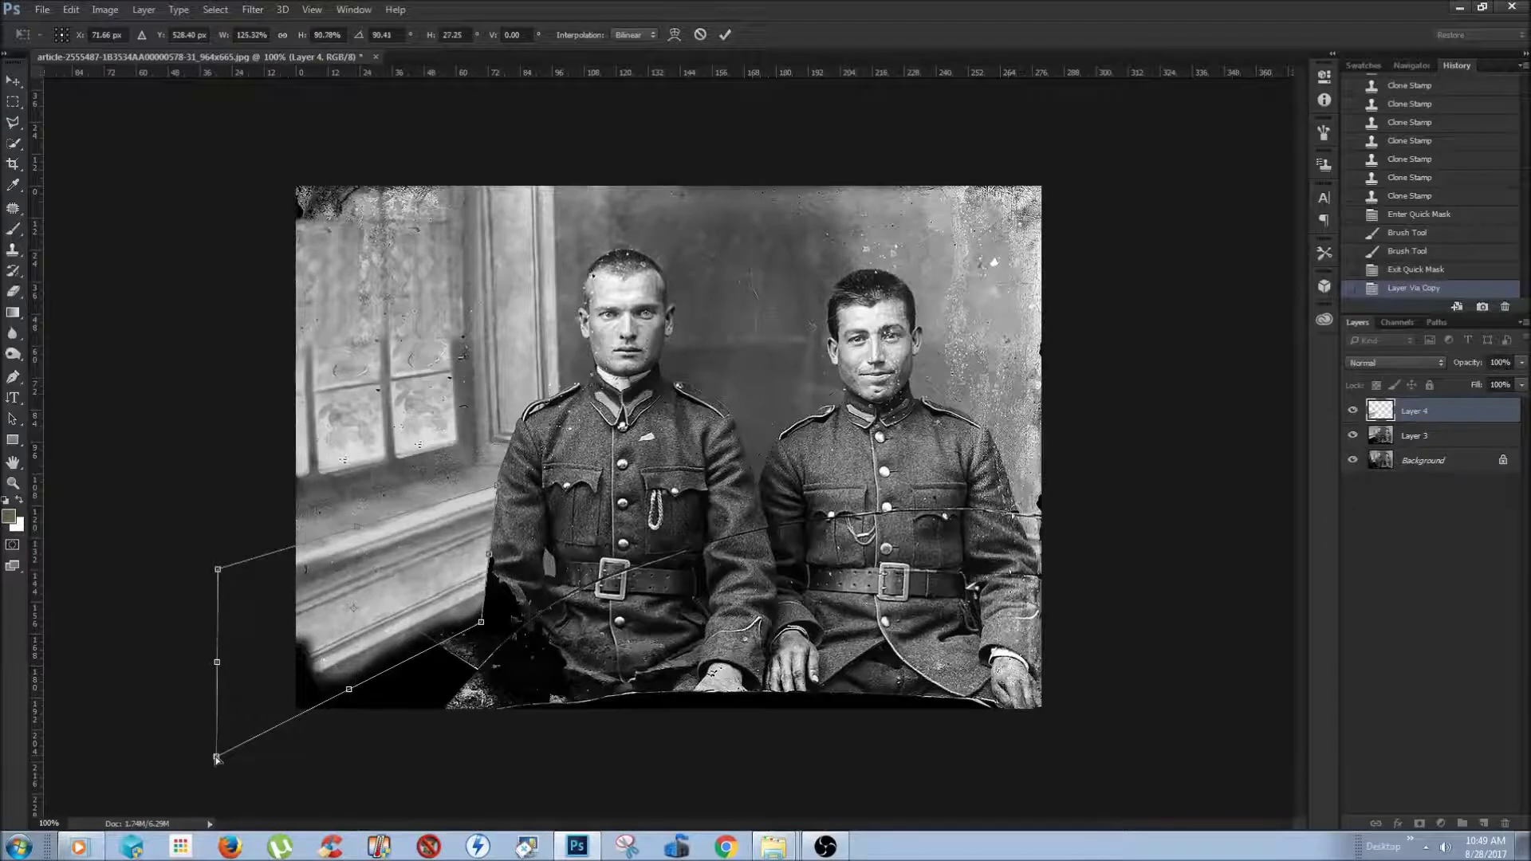
pyautogui.click(725, 34)
pyautogui.hotkey('ctrl', 't')
pyautogui.click(725, 35)
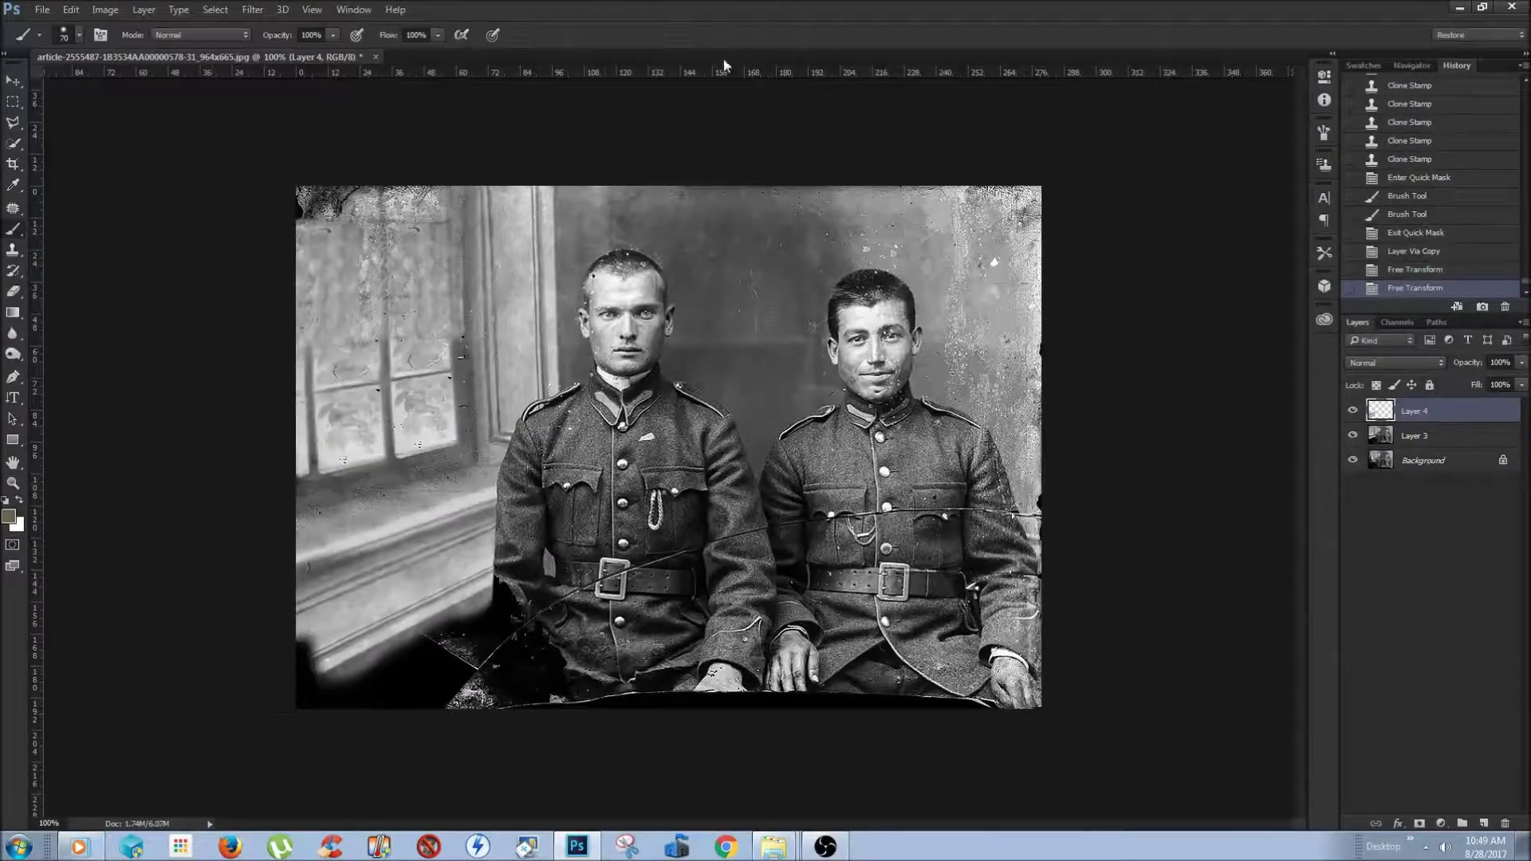
# Raise the sill's contrast to 73 with a clipped Brightness/Contrast adjustment, then merge it
pyautogui.click(1441, 823)
pyautogui.click(1402, 540)
pyautogui.hotkey('ctrl', 'alt', 'g')
pyautogui.moveTo(1226, 185)
pyautogui.mouseDown()
pyautogui.moveTo(1268, 185)
pyautogui.moveTo(1195, 169)
pyautogui.mouseUp()
pyautogui.hotkey('ctrl', 'e')
pyautogui.hotkey('ctrl', '-')
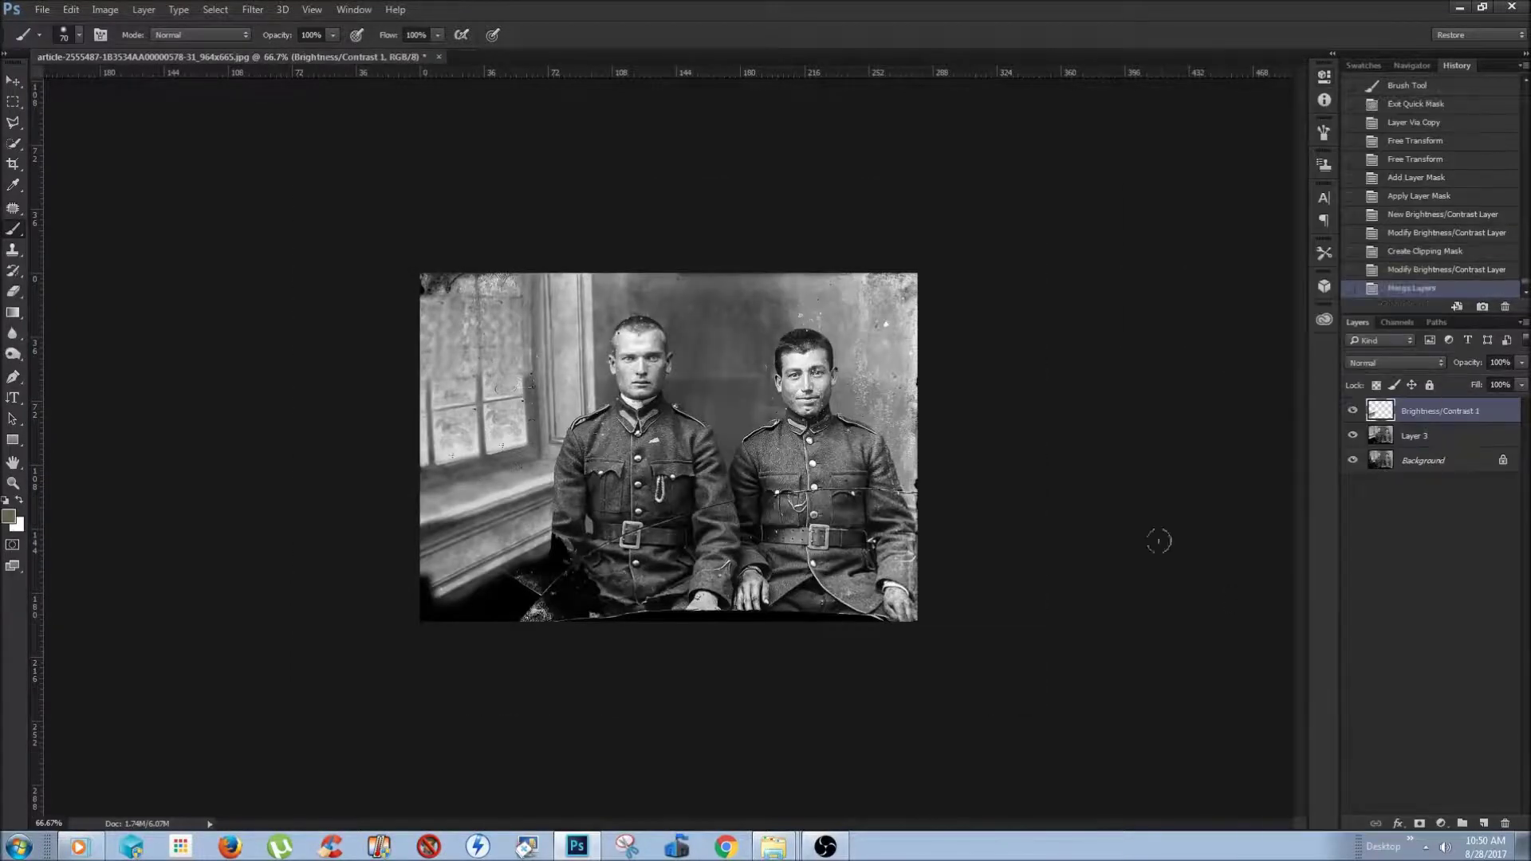
# Finalize the sill's transform and merge it into the photo layer
pyautogui.hotkey('ctrl', 't')
pyautogui.press('Return')
pyautogui.hotkey('ctrl', '+')
pyautogui.hotkey('ctrl', 'e')
# Clone away a spot near the left soldier's belt
pyautogui.press('s')
pyautogui.keyDown('alt'); pyautogui.scroll(-1, 266, 557); pyautogui.keyUp('alt')
pyautogui.keyDown('alt'); pyautogui.click(805, 624); pyautogui.keyUp('alt')
pyautogui.click(524, 570)
# Copy the right soldier's lap fabric onto the left soldier's lap, then delete that attempt
pyautogui.press('q')
pyautogui.press('b')
pyautogui.moveTo(524, 569)
pyautogui.mouseDown()
pyautogui.moveTo(486, 670)
pyautogui.moveTo(717, 670)
pyautogui.mouseUp()
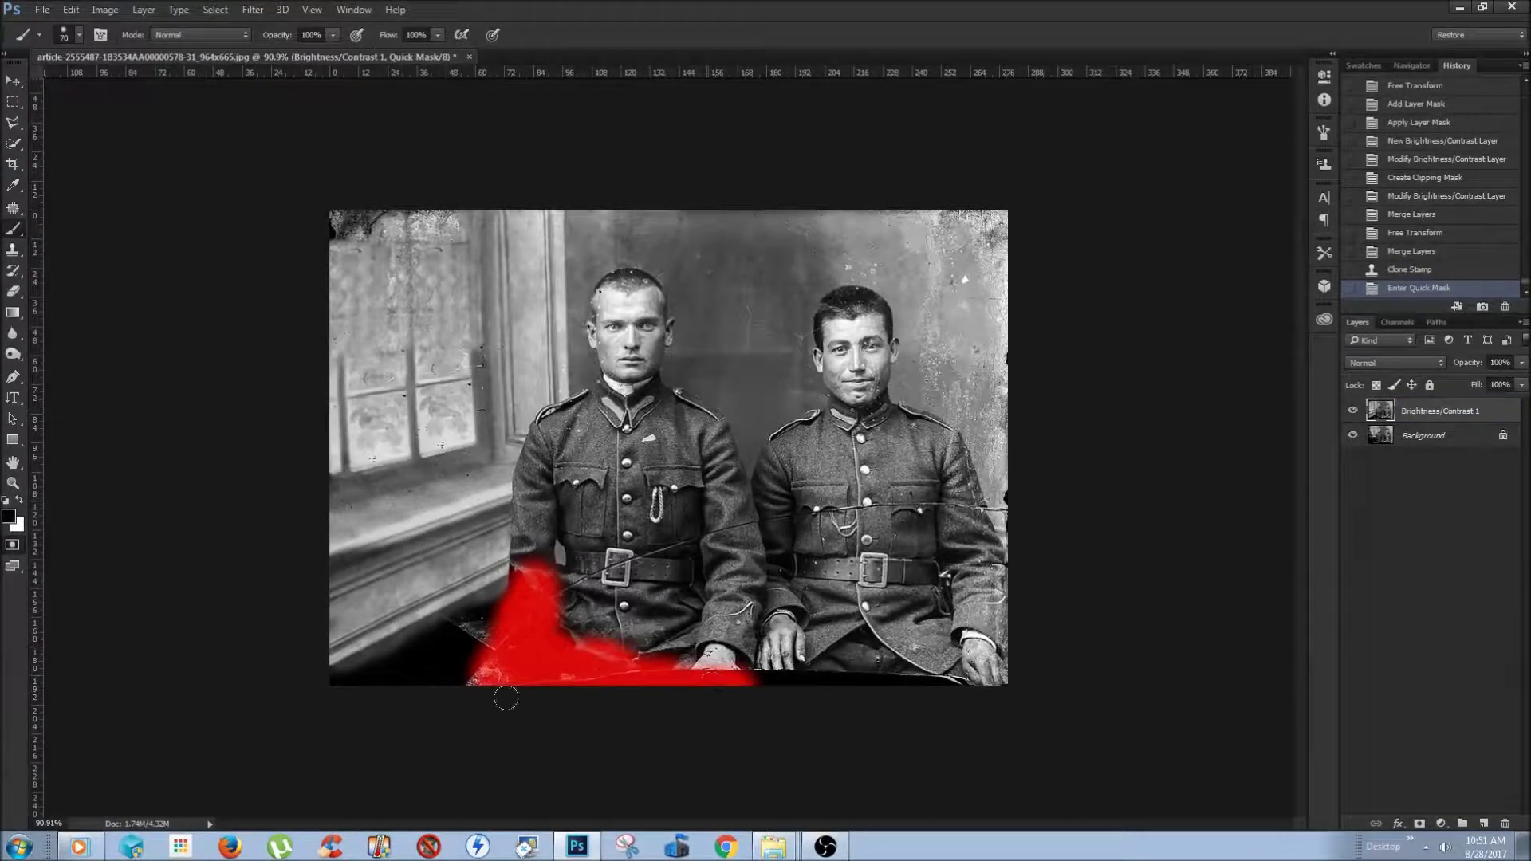
pyautogui.press('q')
pyautogui.press('Down')
pyautogui.hotkey('shift', 'Right')
pyautogui.hotkey('shift', 'Right')
pyautogui.hotkey('shift', 'Right')
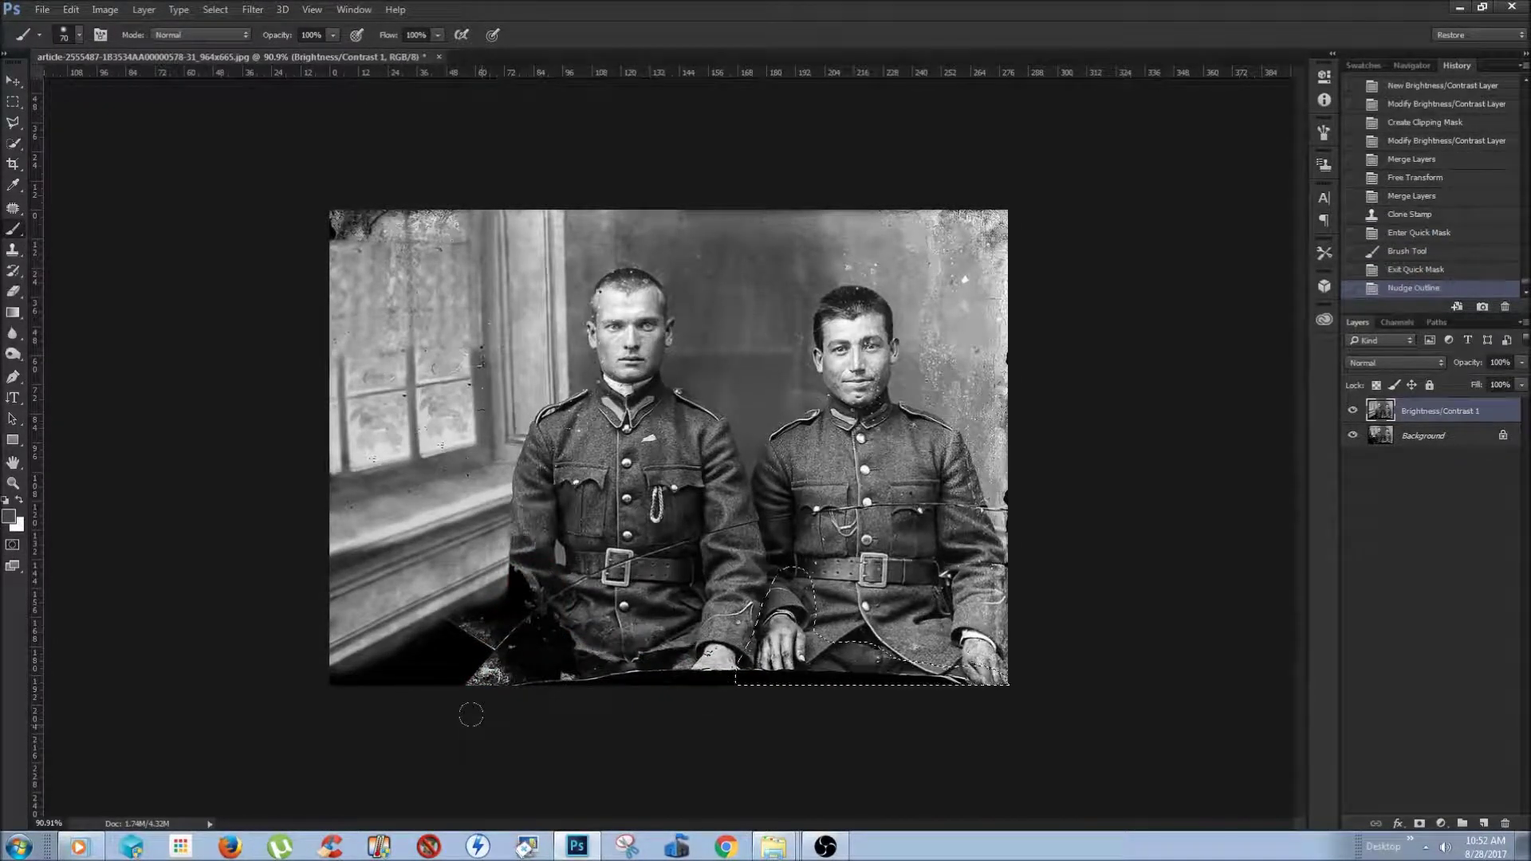
pyautogui.hotkey('ctrl', 'j')
pyautogui.hotkey('ctrl', 't')
pyautogui.moveTo(899, 649); pyautogui.dragTo(641, 662)
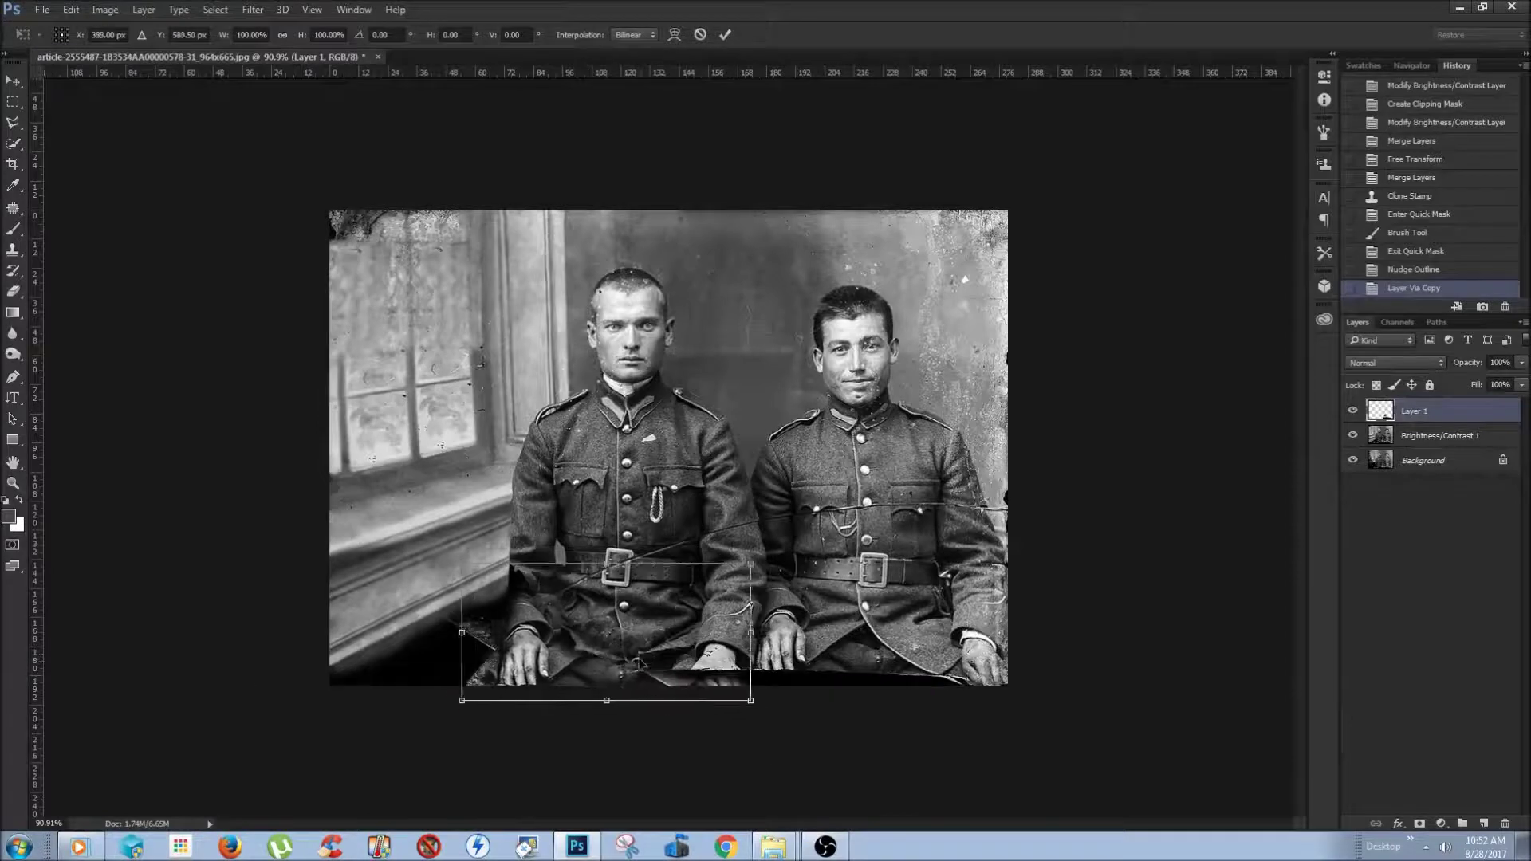
pyautogui.press('Return')
pyautogui.press('Delete')
# Copy the masked lap area to a new layer, transform it, and merge it into the photo
pyautogui.press('q')
pyautogui.moveTo(702, 558)
pyautogui.mouseDown()
pyautogui.moveTo(722, 610)
pyautogui.moveTo(810, 678)
pyautogui.mouseUp()
pyautogui.press('q')
pyautogui.hotkey('ctrl', 'd')
pyautogui.press('s')
pyautogui.press('q')
pyautogui.press('q')
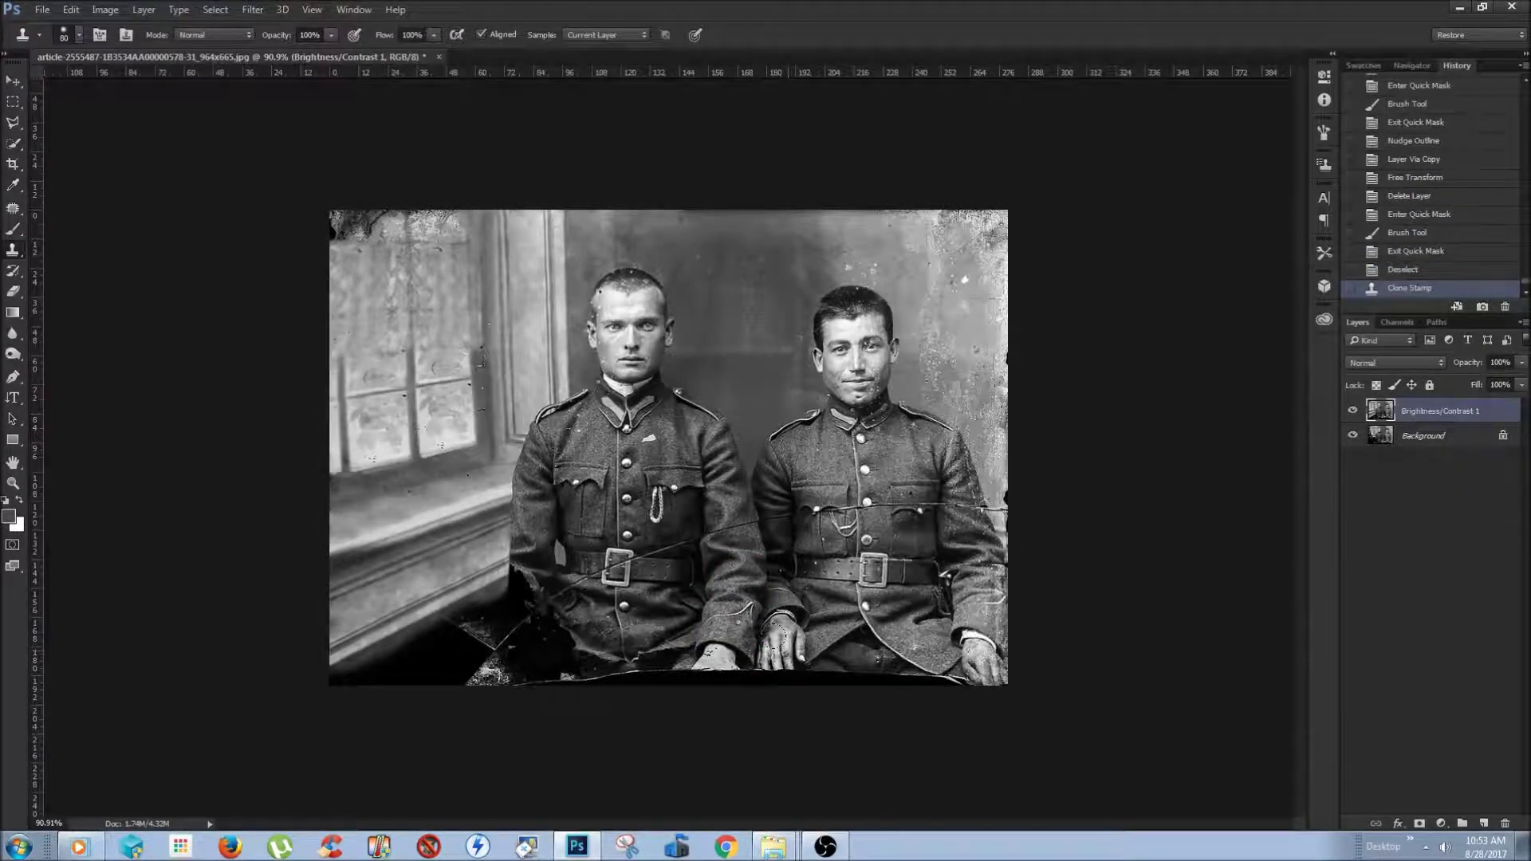
pyautogui.hotkey('ctrl', 'j')
pyautogui.hotkey('ctrl', 't')
pyautogui.press('Return')
pyautogui.hotkey('ctrl', 't')
pyautogui.press('Return')
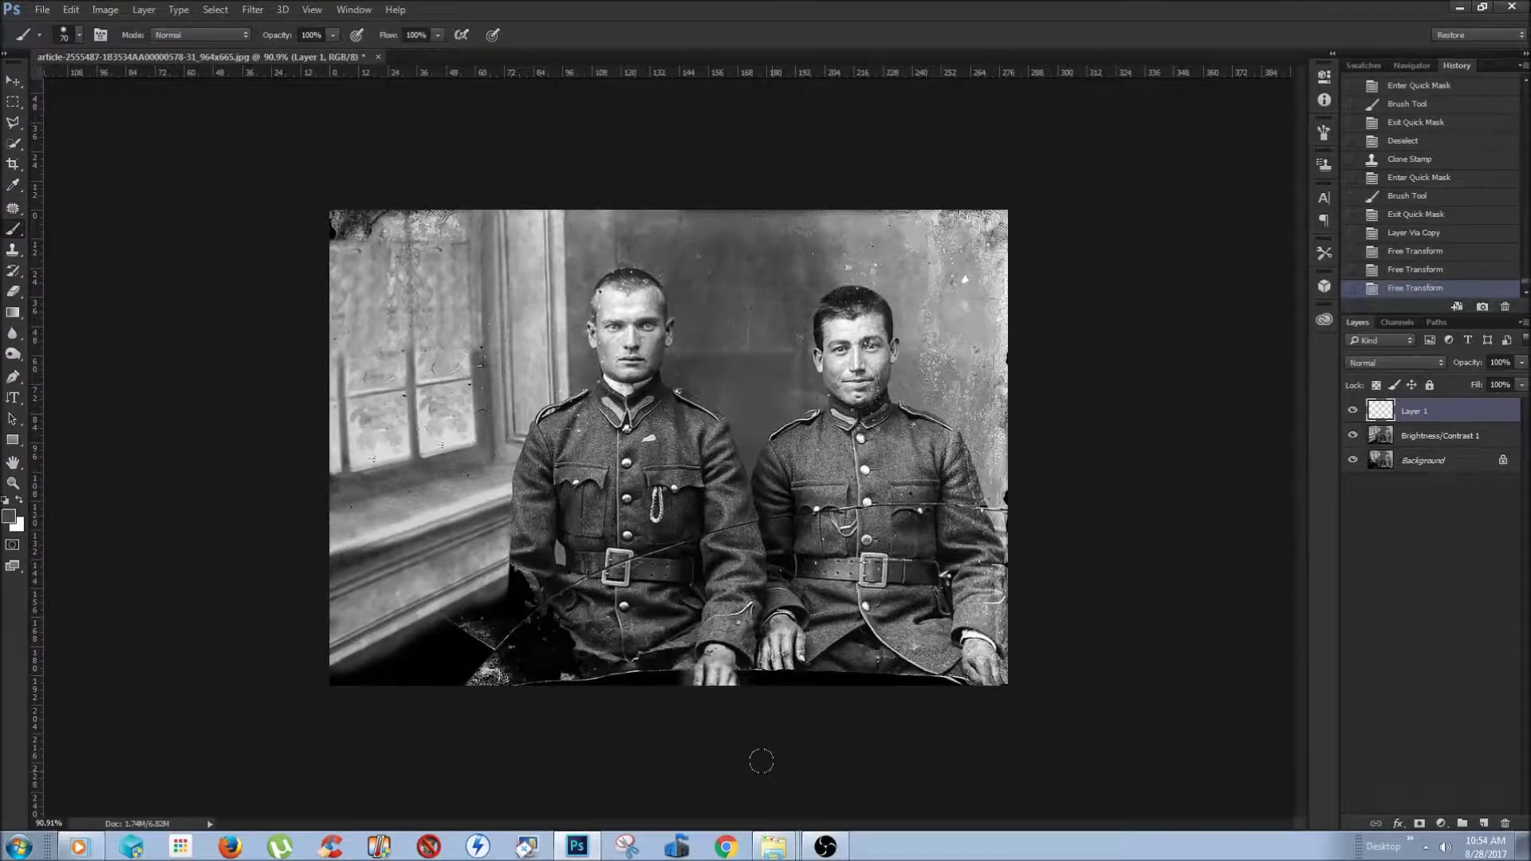
pyautogui.hotkey('ctrl', 'e')
# Clone over a small blemish and mask another area to copy
pyautogui.press('s')
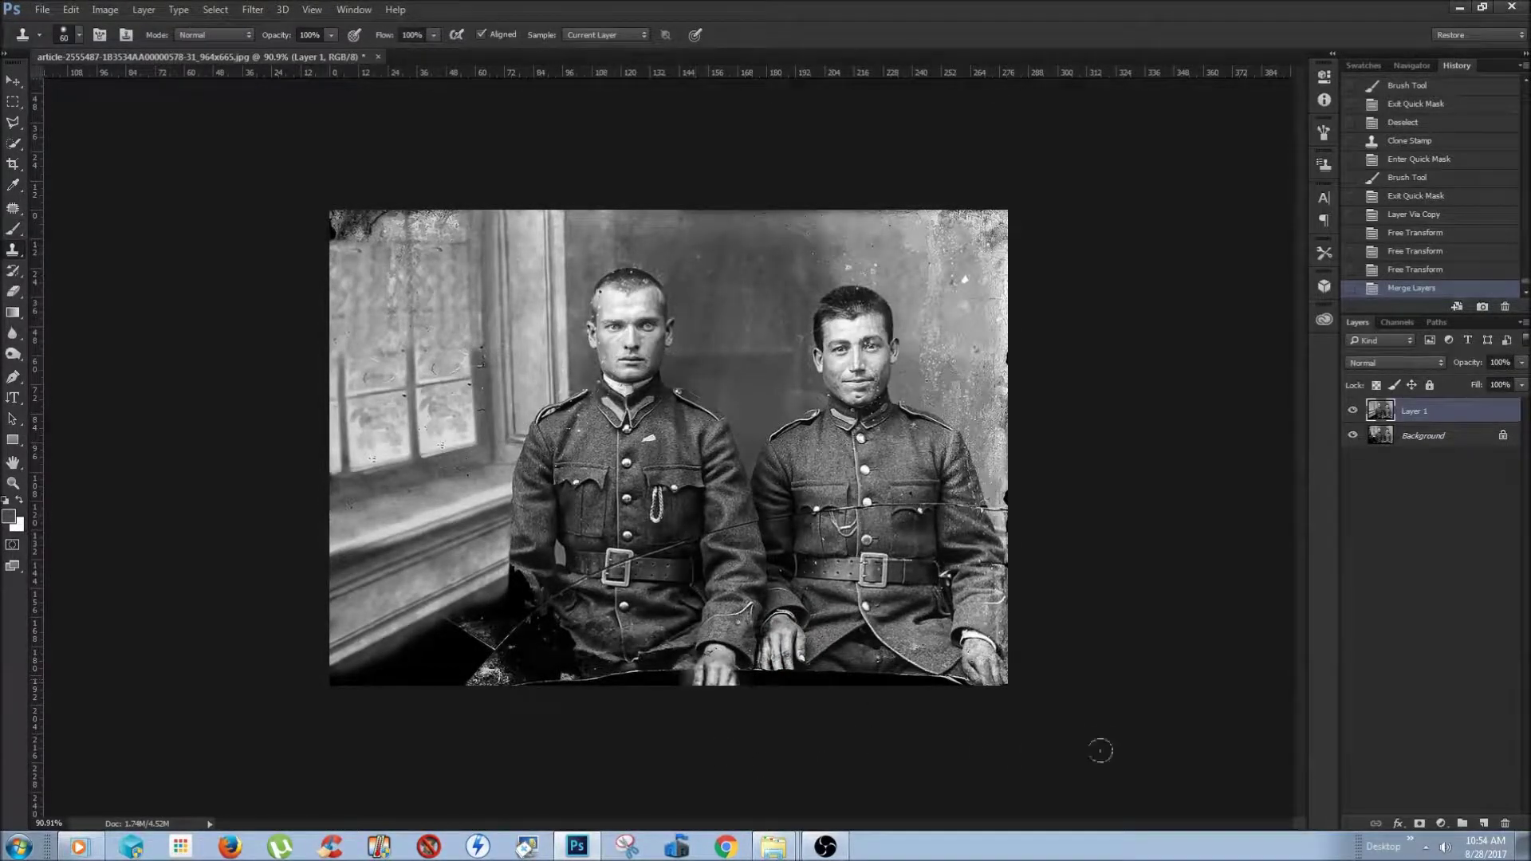
pyautogui.click(644, 745)
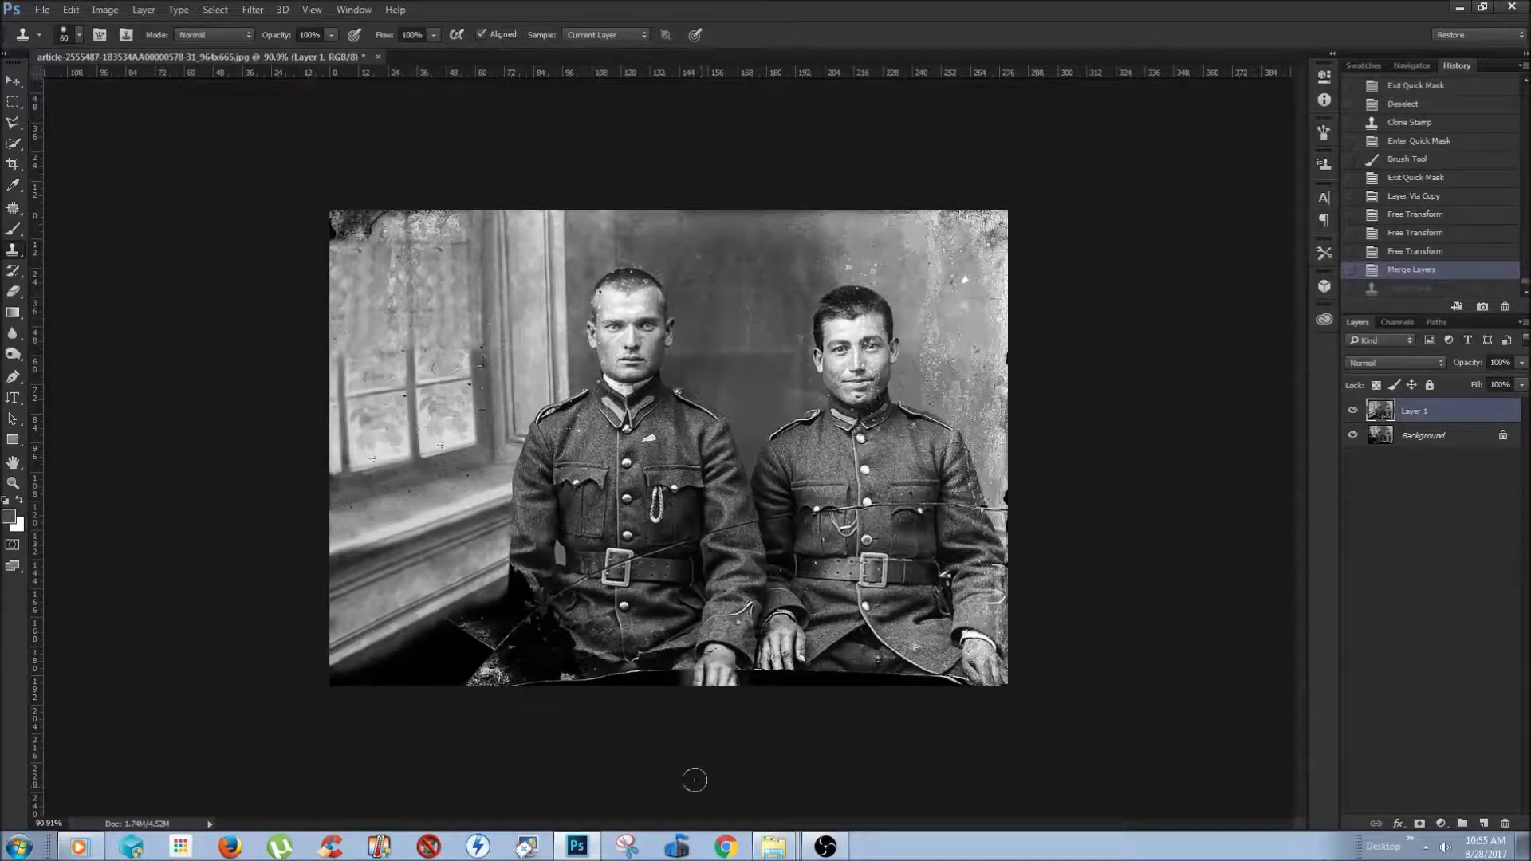
pyautogui.moveTo(722, 554); pyautogui.dragTo(702, 682)
# Copy the quick-masked wall area to a new layer, then rotate and warp it into the lower-left corner
pyautogui.press('q')
pyautogui.hotkey('ctrl', 'j')
pyautogui.hotkey('ctrl', 't')
pyautogui.moveTo(687, 618)
pyautogui.mouseDown()
pyautogui.moveTo(558, 606)
pyautogui.moveTo(475, 528)
pyautogui.mouseUp()
pyautogui.rightClick(550, 587)
pyautogui.moveTo(558, 638); pyautogui.dragTo(558, 697)
pyautogui.moveTo(606, 631); pyautogui.dragTo(621, 636)
pyautogui.press('Return')
# Warp the wall copy again and merge it down into the patch layer
pyautogui.hotkey('ctrl', 't')
pyautogui.rightClick(599, 351)
pyautogui.click(622, 492)
pyautogui.moveTo(585, 534); pyautogui.dragTo(682, 529)
pyautogui.click(725, 36)
pyautogui.hotkey('ctrl', '1')
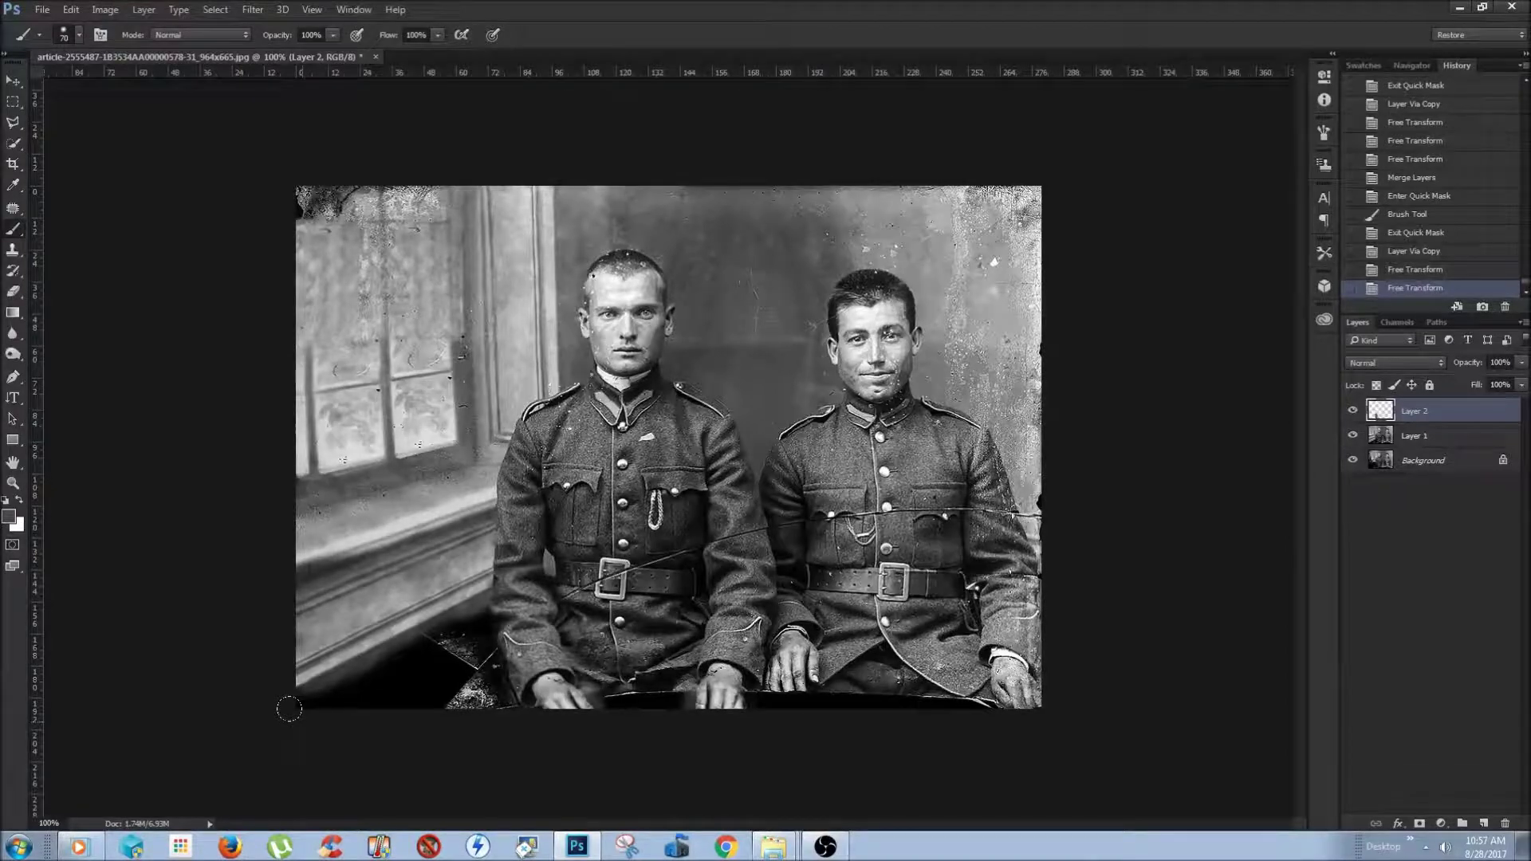
pyautogui.rightClick(1416, 411)
pyautogui.click(1231, 629)
# Quick-mask the lower-left corner and refine the selection with the Lasso tool
pyautogui.press('q')
pyautogui.moveTo(307, 701)
pyautogui.mouseDown()
pyautogui.moveTo(479, 626)
pyautogui.moveTo(502, 698)
pyautogui.mouseUp()
pyautogui.press('q')
pyautogui.click(389, 713)
pyautogui.press('l')
pyautogui.rightClick(407, 714)
pyautogui.press('Escape')
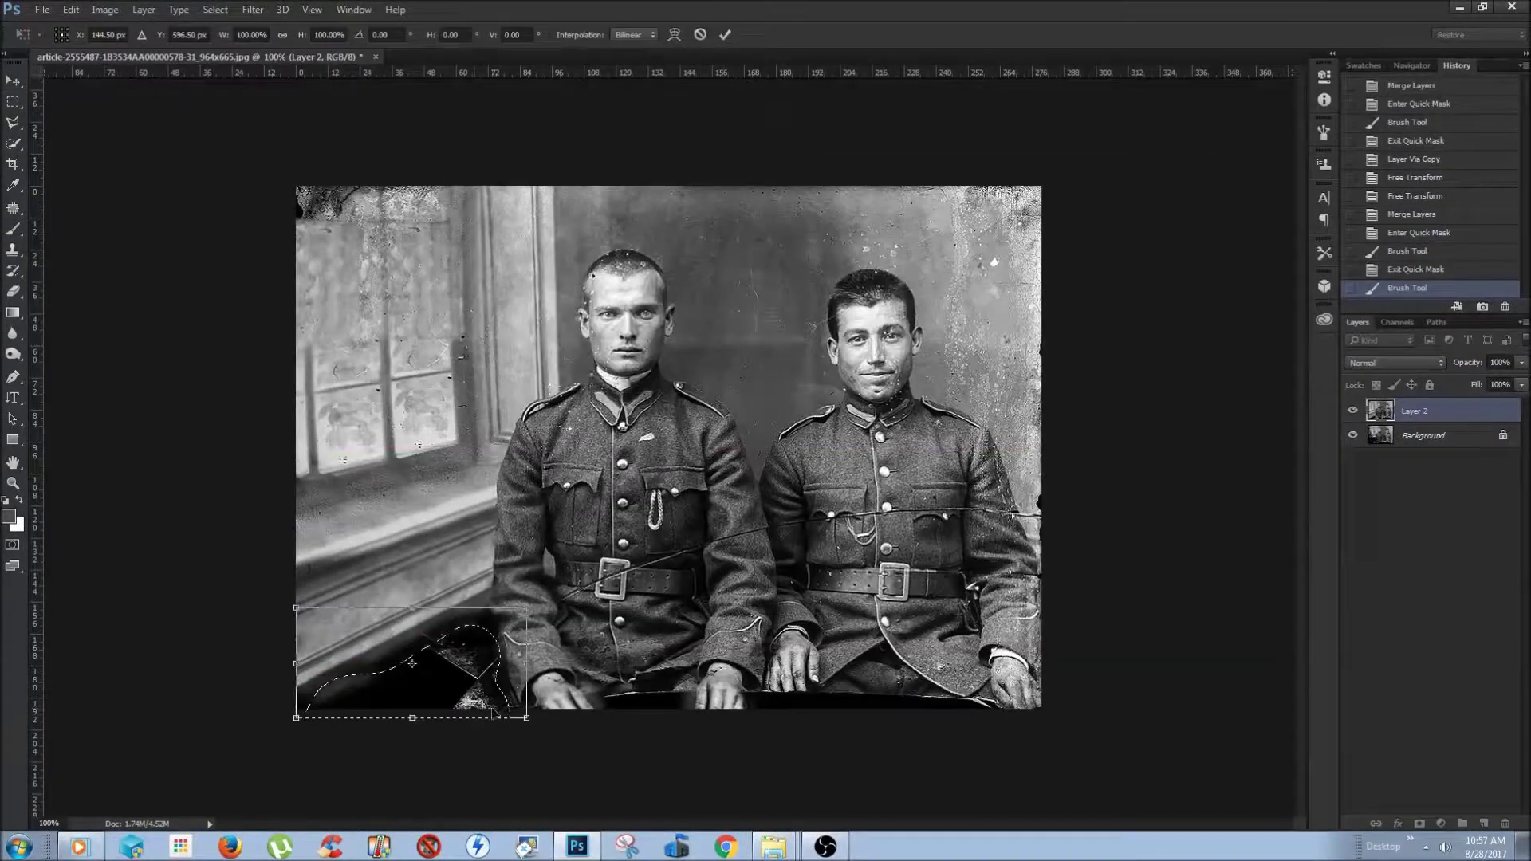
pyautogui.moveTo(398, 670)
pyautogui.mouseDown()
pyautogui.moveTo(770, 211)
pyautogui.moveTo(393, 652)
pyautogui.mouseUp()
# Copy the lower-left area to a patch layer, stretch and warp it, then delete the failed patch
pyautogui.press('Return')
pyautogui.hotkey('ctrl', 'j')
pyautogui.hotkey('ctrl', 't')
pyautogui.moveTo(523, 642); pyautogui.dragTo(530, 641)
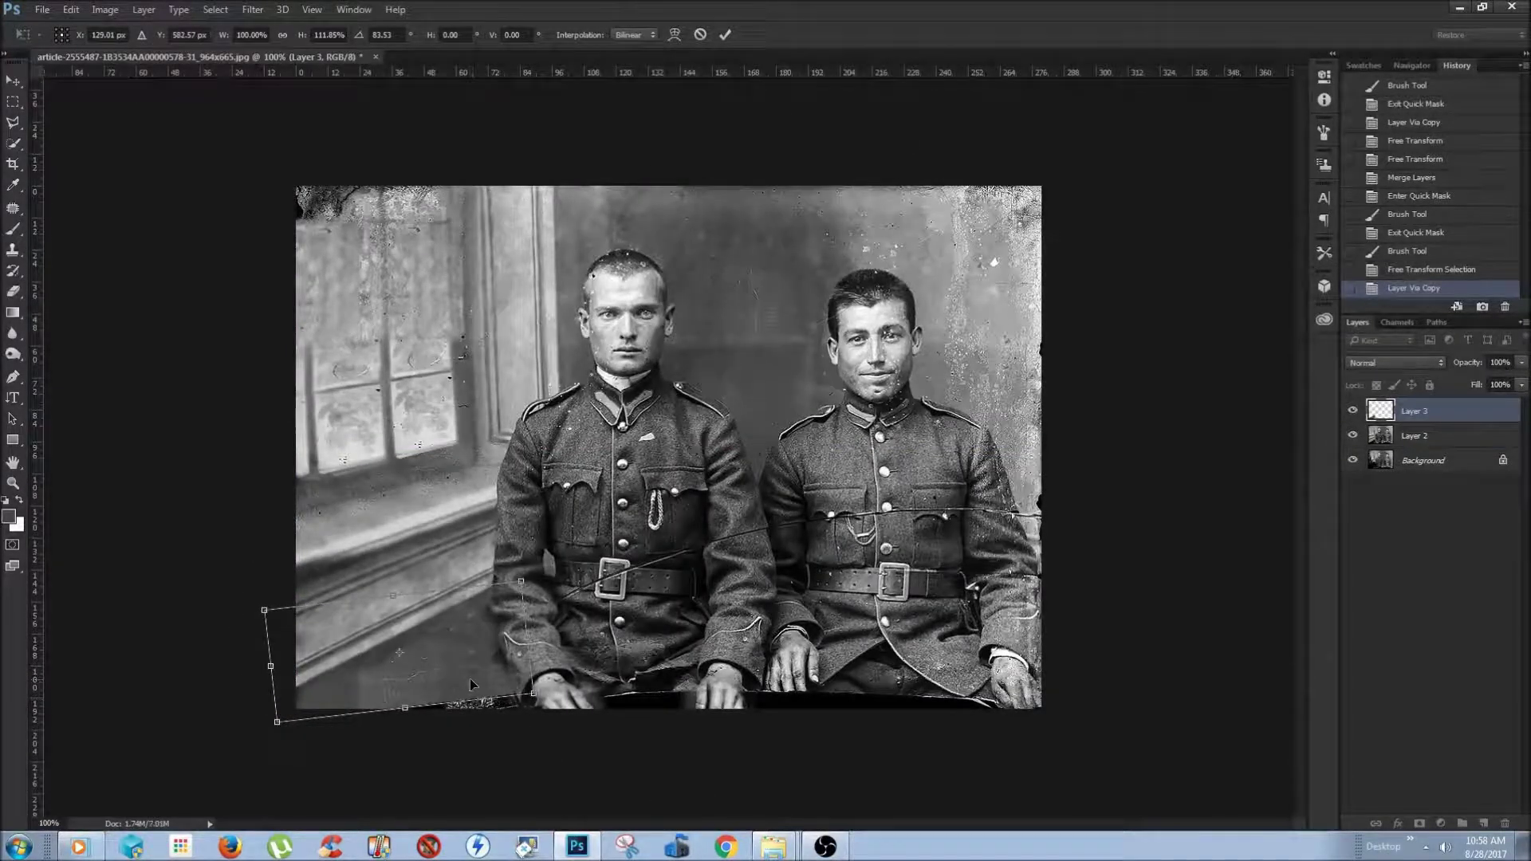
pyautogui.moveTo(471, 678)
pyautogui.mouseDown()
pyautogui.moveTo(493, 674)
pyautogui.moveTo(480, 734)
pyautogui.mouseUp()
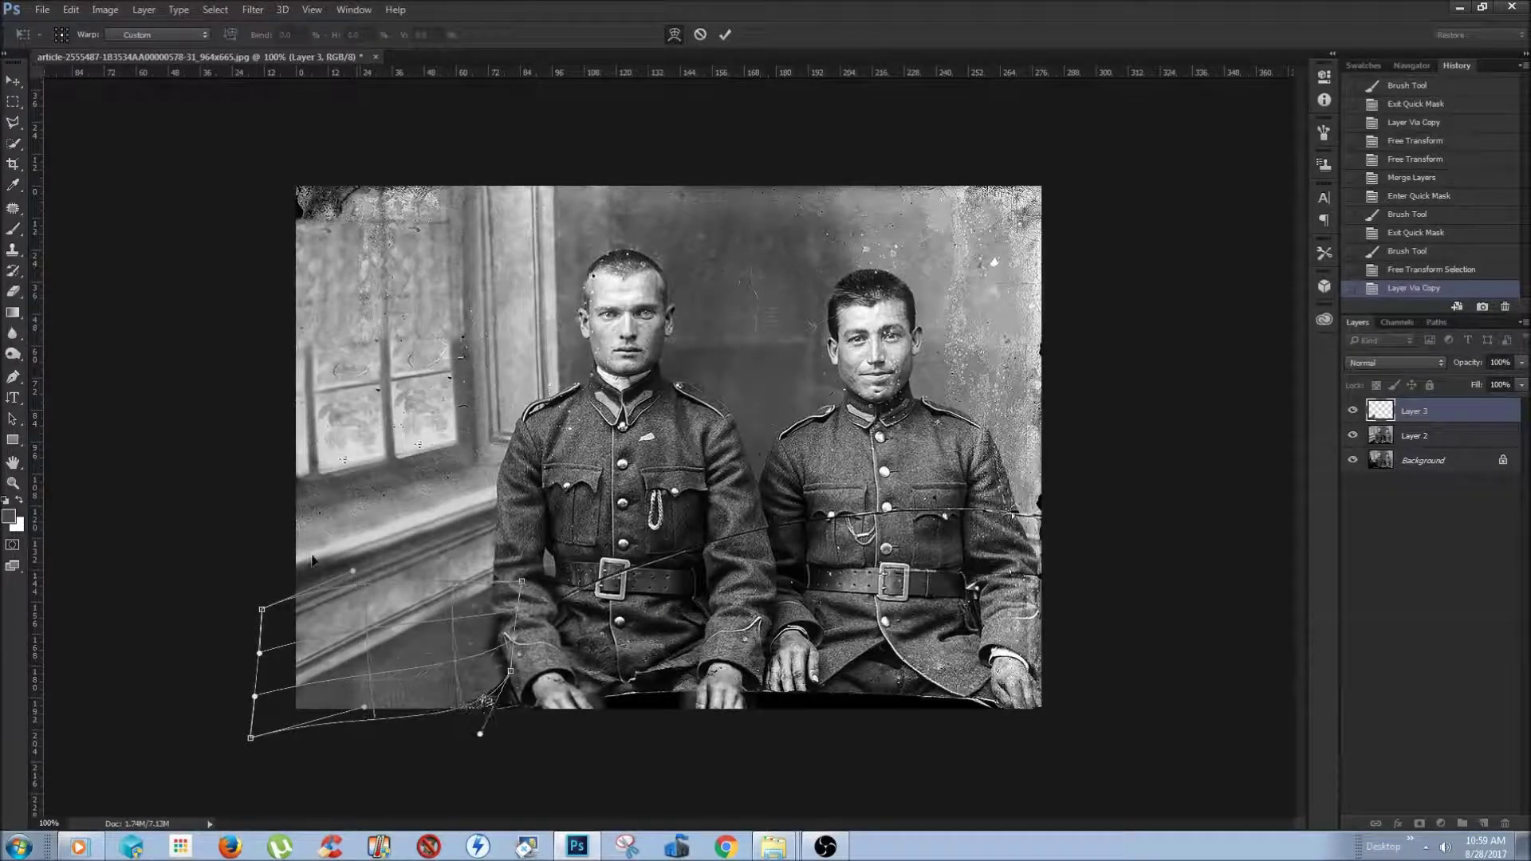
pyautogui.moveTo(541, 721); pyautogui.dragTo(532, 762)
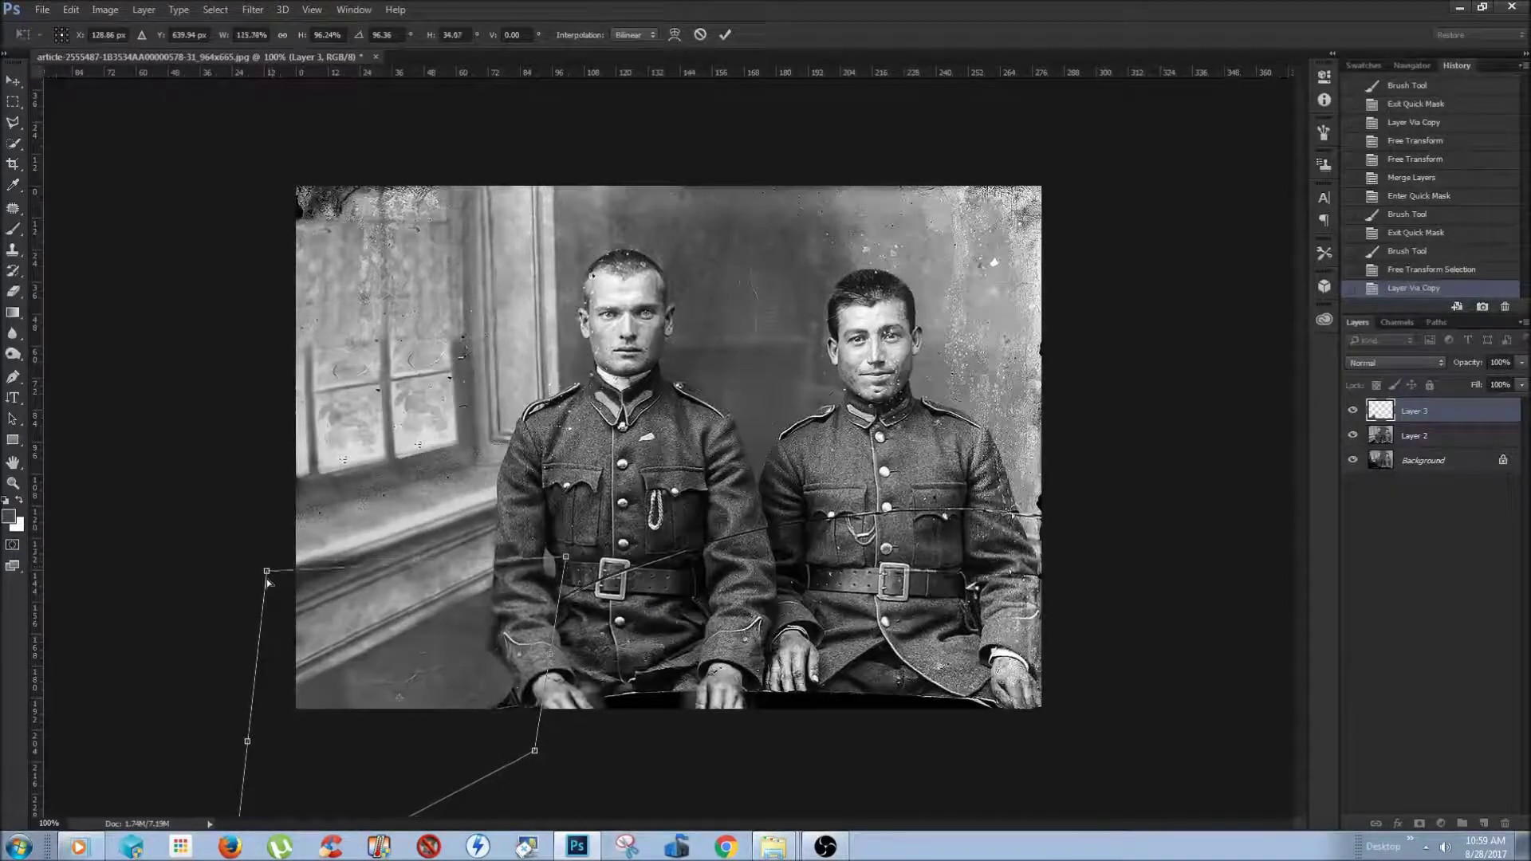
pyautogui.click(725, 34)
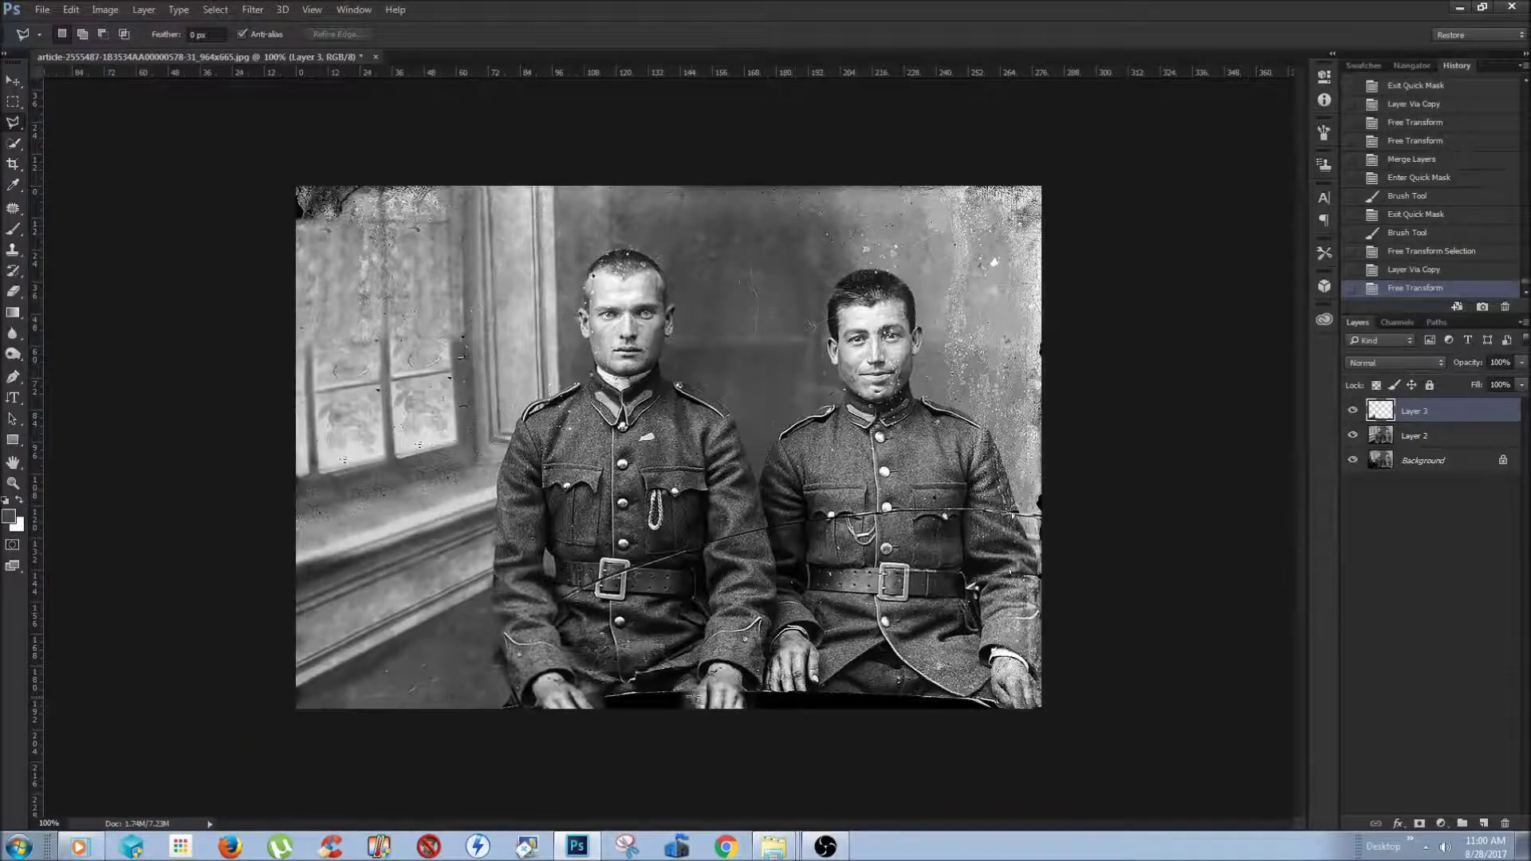
pyautogui.press('Delete')
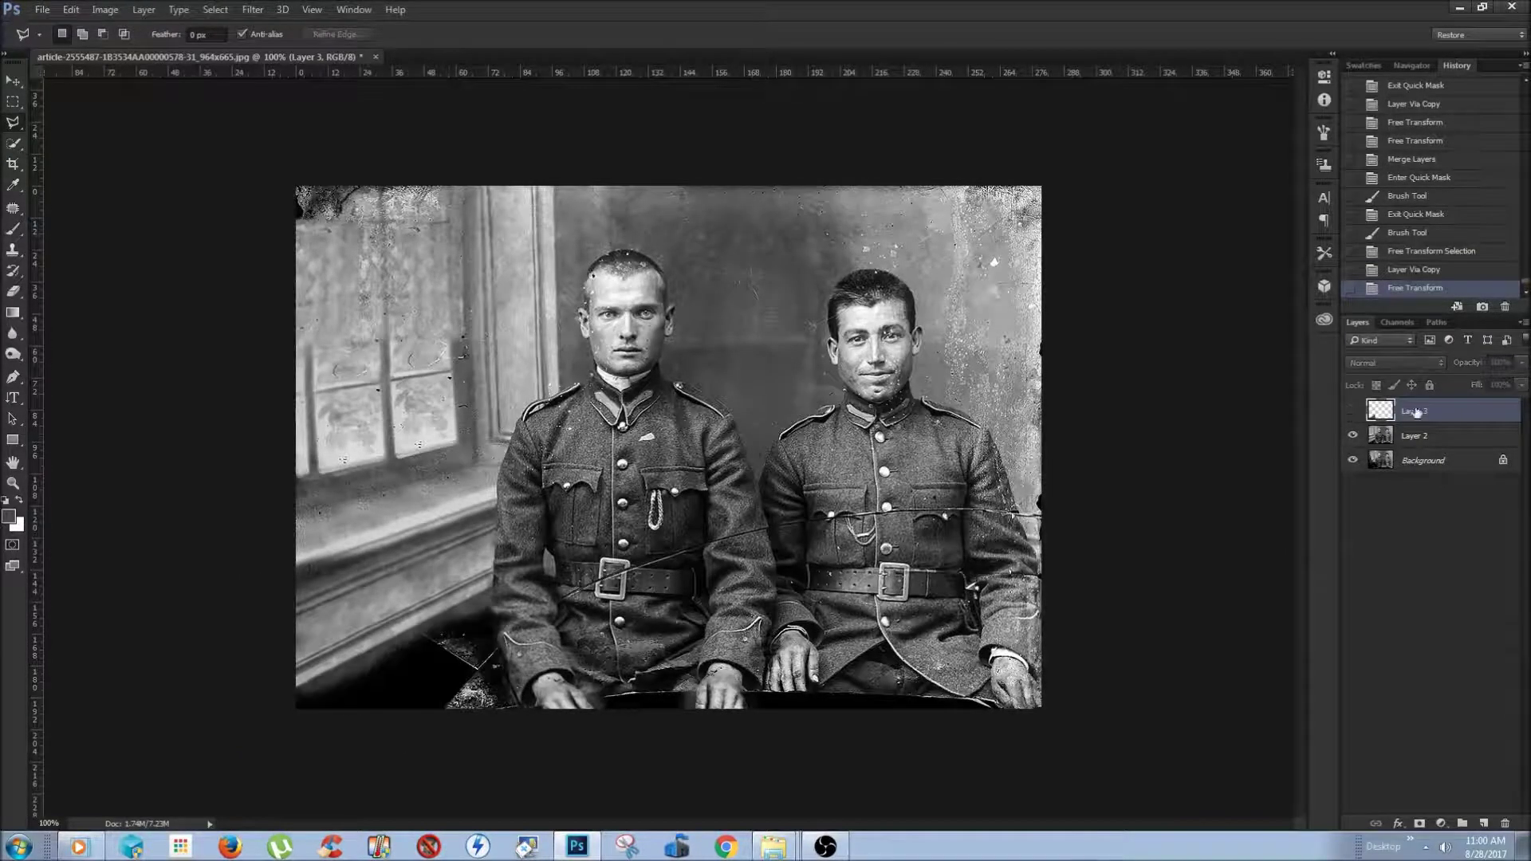
# Quick-mask the wall between the two men and copy it onto its own layer
pyautogui.press('q')
pyautogui.press('b')
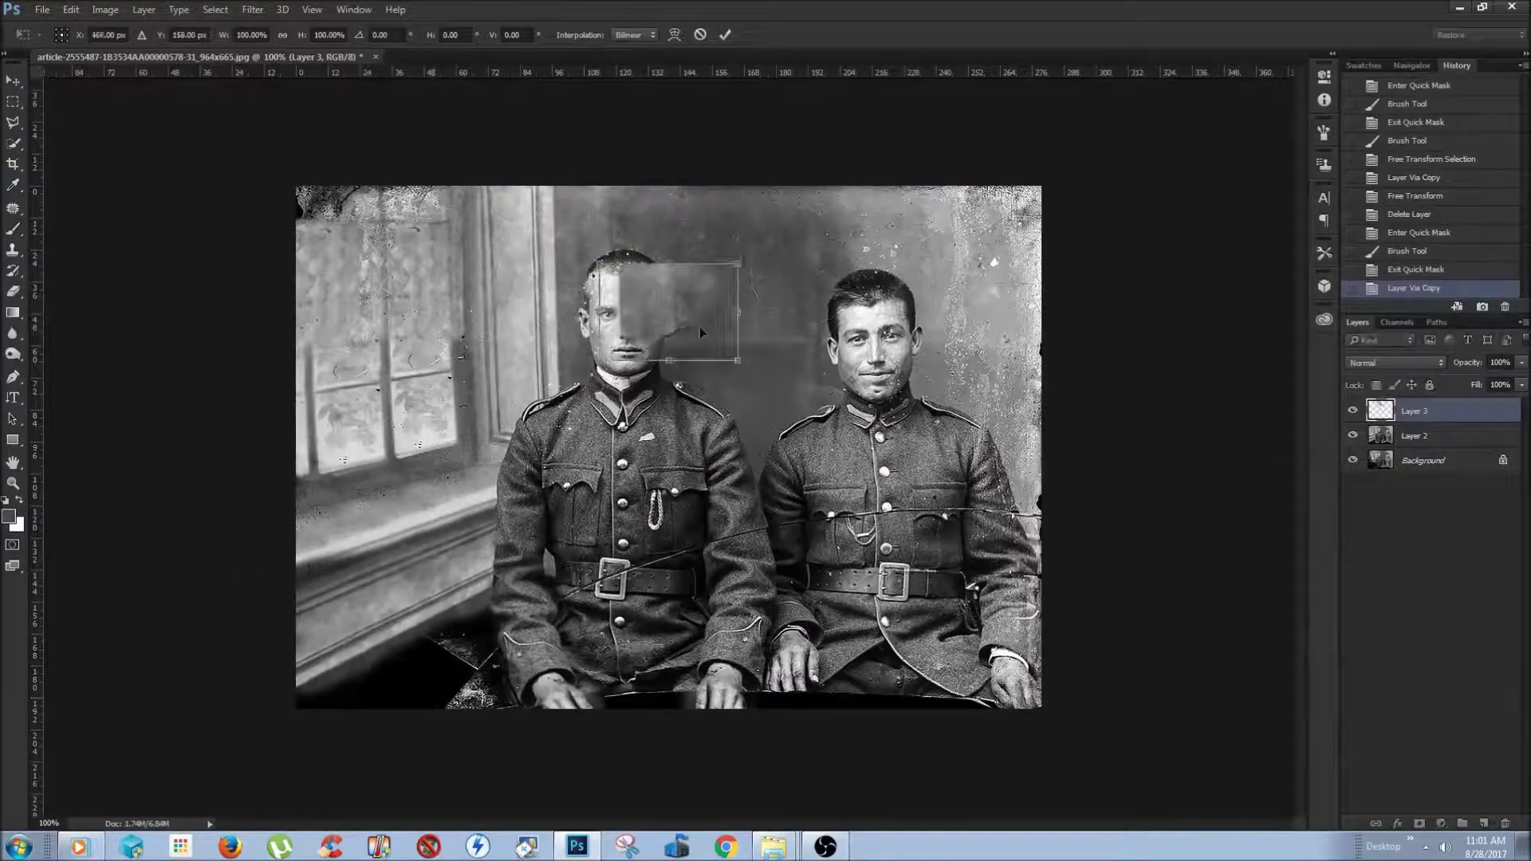
pyautogui.moveTo(730, 351); pyautogui.dragTo(746, 369)
pyautogui.press('q')
pyautogui.hotkey('ctrl', 'j')
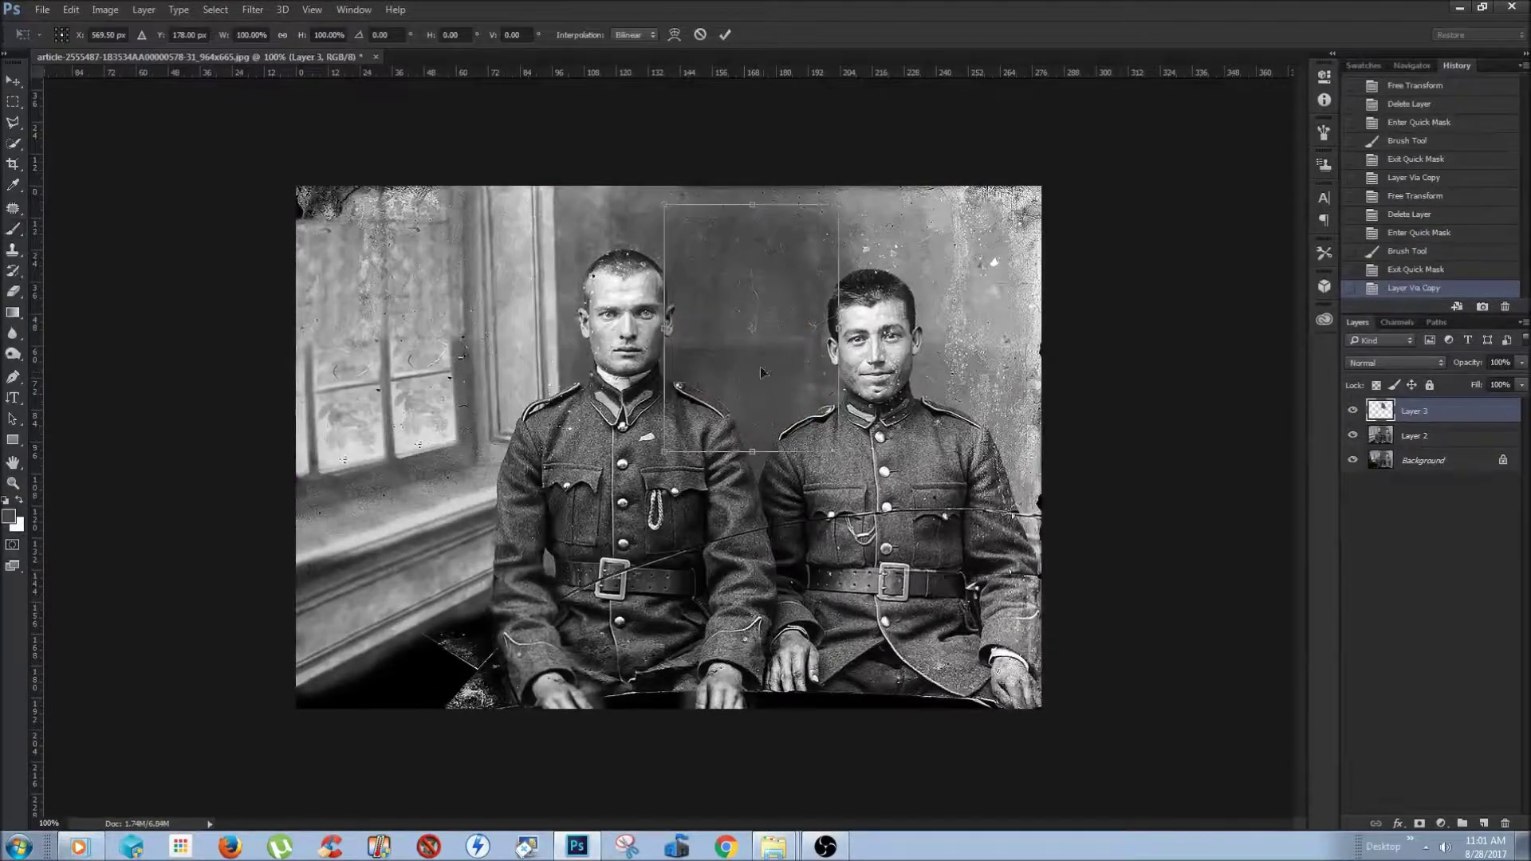
# Move and reshape the copied wall piece over the lower-left area
pyautogui.hotkey('ctrl', 't')
pyautogui.rightClick(356, 289)
pyautogui.click(383, 396)
pyautogui.moveTo(442, 662); pyautogui.dragTo(443, 793)
pyautogui.moveTo(392, 605); pyautogui.dragTo(335, 558)
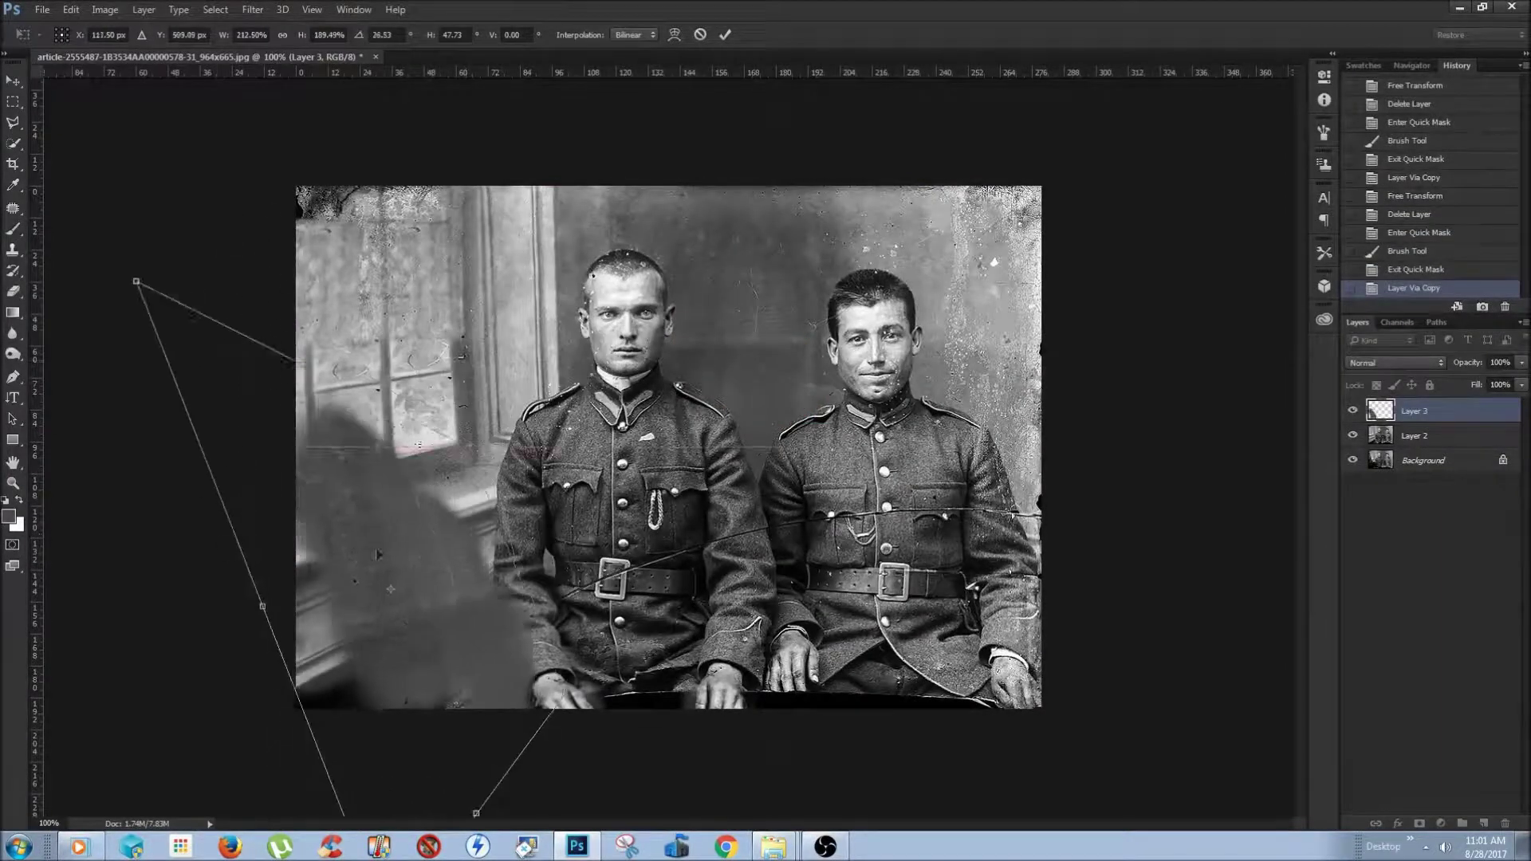
pyautogui.press('Return')
# Copy the wall strip above the left man, then flip and rotate it into the bottom-left corner
pyautogui.press('q')
pyautogui.moveTo(550, 191); pyautogui.dragTo(542, 399)
pyautogui.press('q')
pyautogui.hotkey('ctrl', 'j')
pyautogui.hotkey('ctrl', 't')
pyautogui.moveTo(571, 302); pyautogui.dragTo(382, 671)
pyautogui.moveTo(517, 671); pyautogui.dragTo(343, 590)
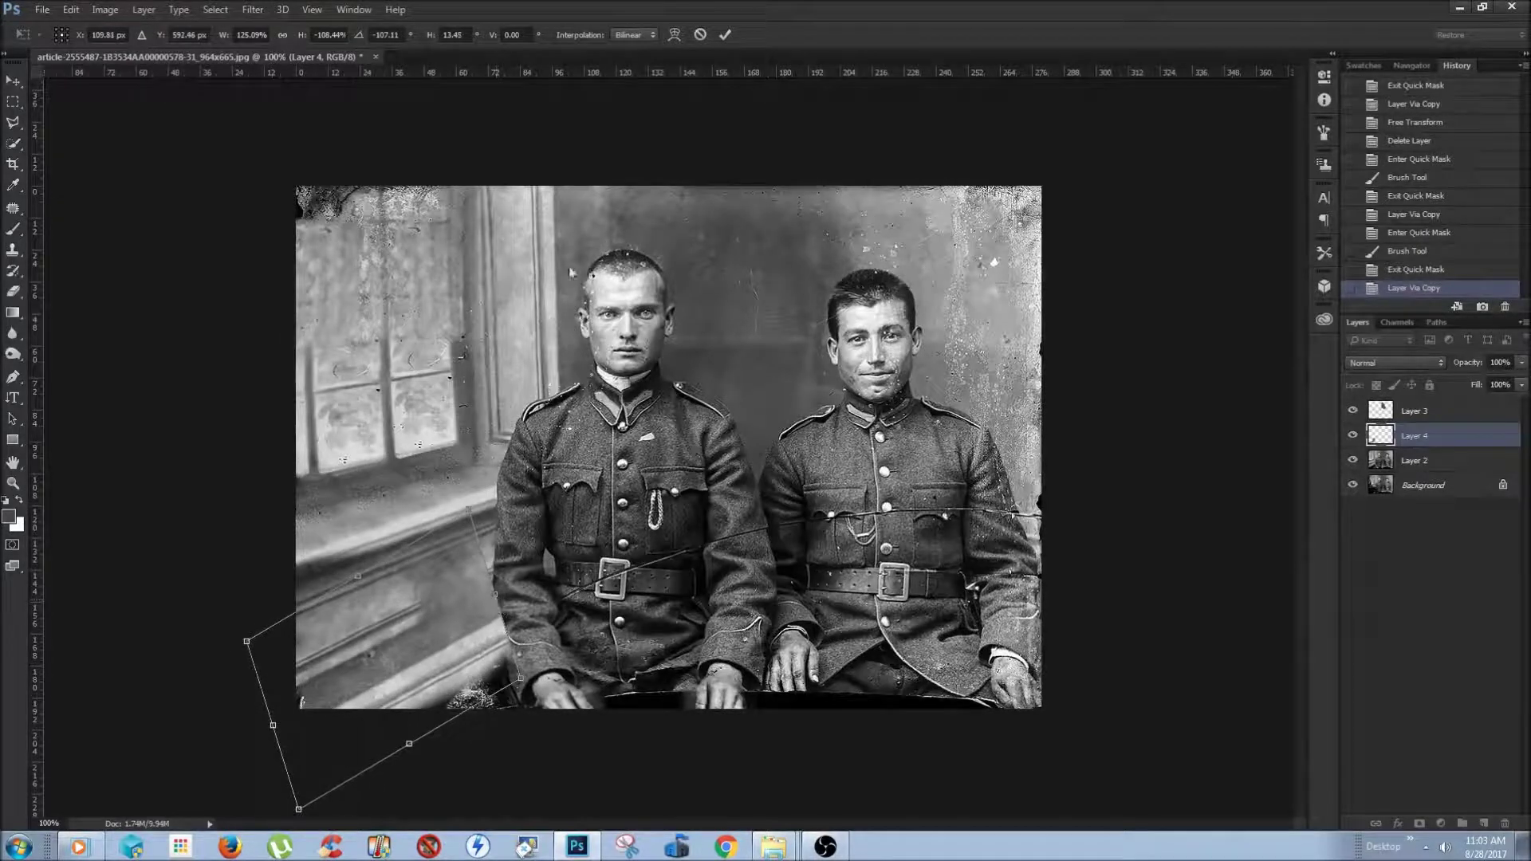
pyautogui.press('Return')
# Brush away the strip's hard edges in its layer mask and merge the two earlier patch layers
pyautogui.press('b')
pyautogui.moveTo(431, 606); pyautogui.dragTo(297, 750)
pyautogui.click(1414, 411)
pyautogui.keyDown('shift'); pyautogui.click(1414, 460); pyautogui.keyUp('shift')
pyautogui.hotkey('ctrl', 'e')
# Move the flipped strip layer up and clip a Brightness/Contrast adjustment (brightness -108, contrast 25) to it
pyautogui.press('s')
pyautogui.moveTo(1436, 436); pyautogui.dragTo(1436, 405)
pyautogui.click(1441, 823)
pyautogui.click(1268, 533)
pyautogui.click(1183, 351)
# Replace the Brightness/Contrast with a clipped Curves 1 bent to darken the strip
pyautogui.moveTo(1189, 189)
pyautogui.mouseDown()
pyautogui.moveTo(1142, 189)
pyautogui.moveTo(1158, 157)
pyautogui.moveTo(1231, 189)
pyautogui.mouseUp()
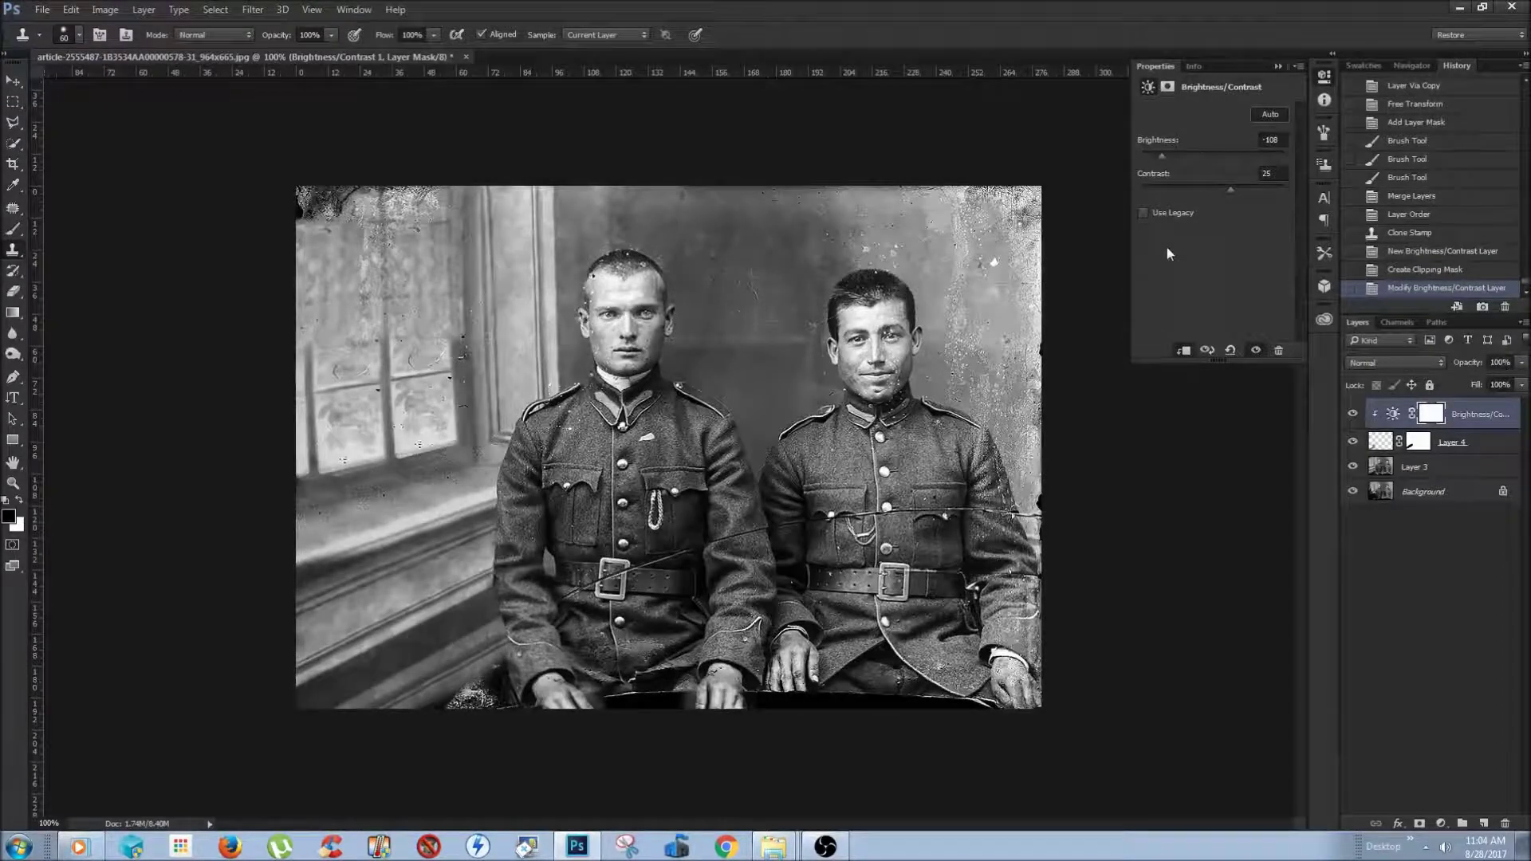
pyautogui.click(1278, 350)
pyautogui.click(1183, 350)
pyautogui.click(1223, 229)
pyautogui.moveTo(1269, 204); pyautogui.dragTo(1271, 170)
pyautogui.moveTo(1223, 229); pyautogui.dragTo(1184, 254)
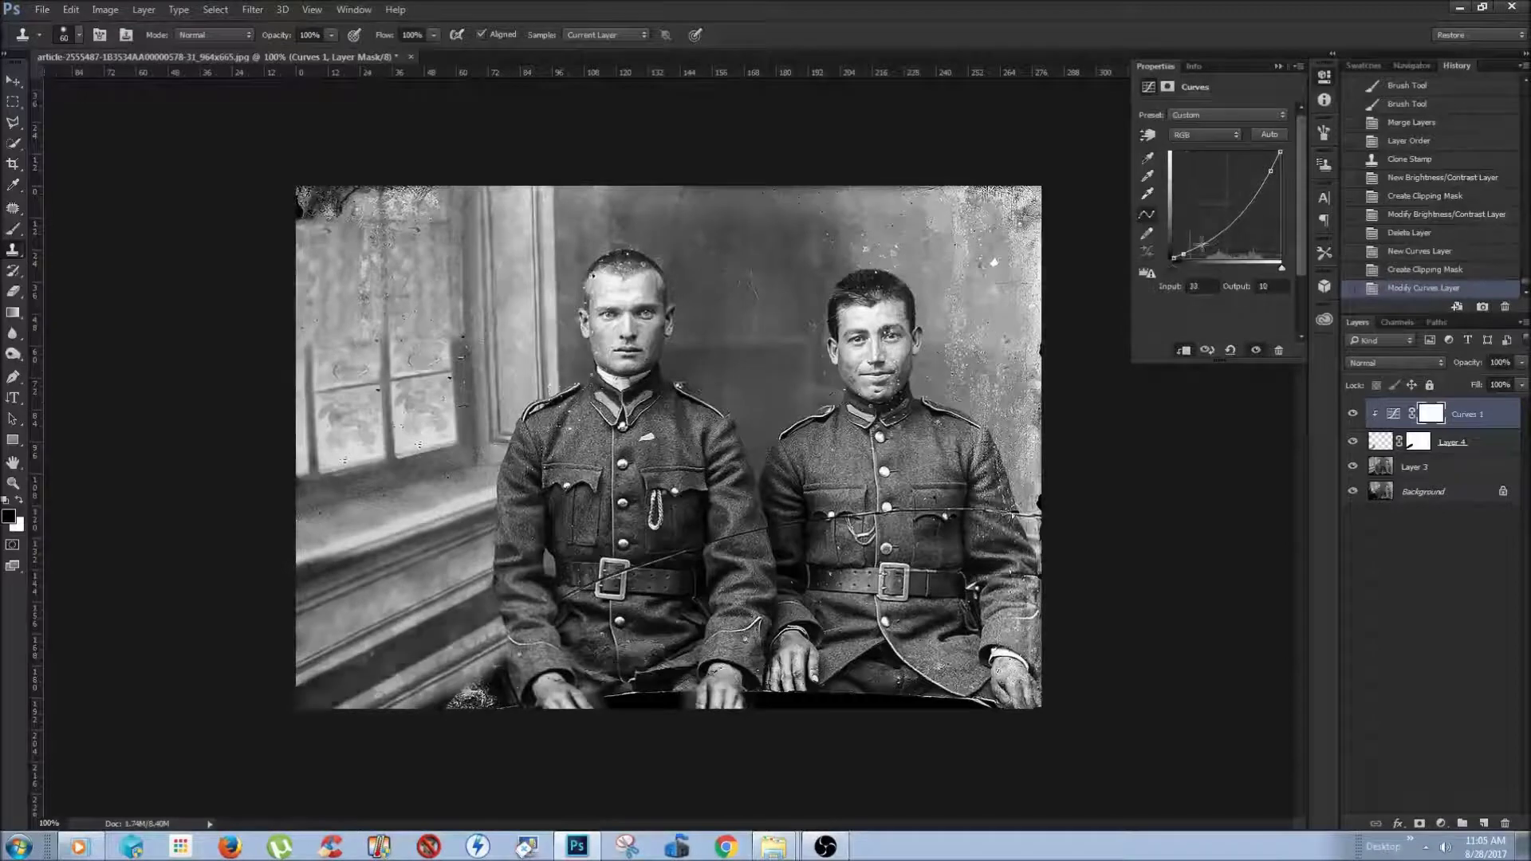
# Add a clipped Curves 2 that slightly lifts the strip's midtones
pyautogui.click(1440, 823)
pyautogui.click(1183, 350)
pyautogui.moveTo(1226, 203); pyautogui.dragTo(1235, 209)
pyautogui.moveTo(1200, 243); pyautogui.dragTo(1196, 234)
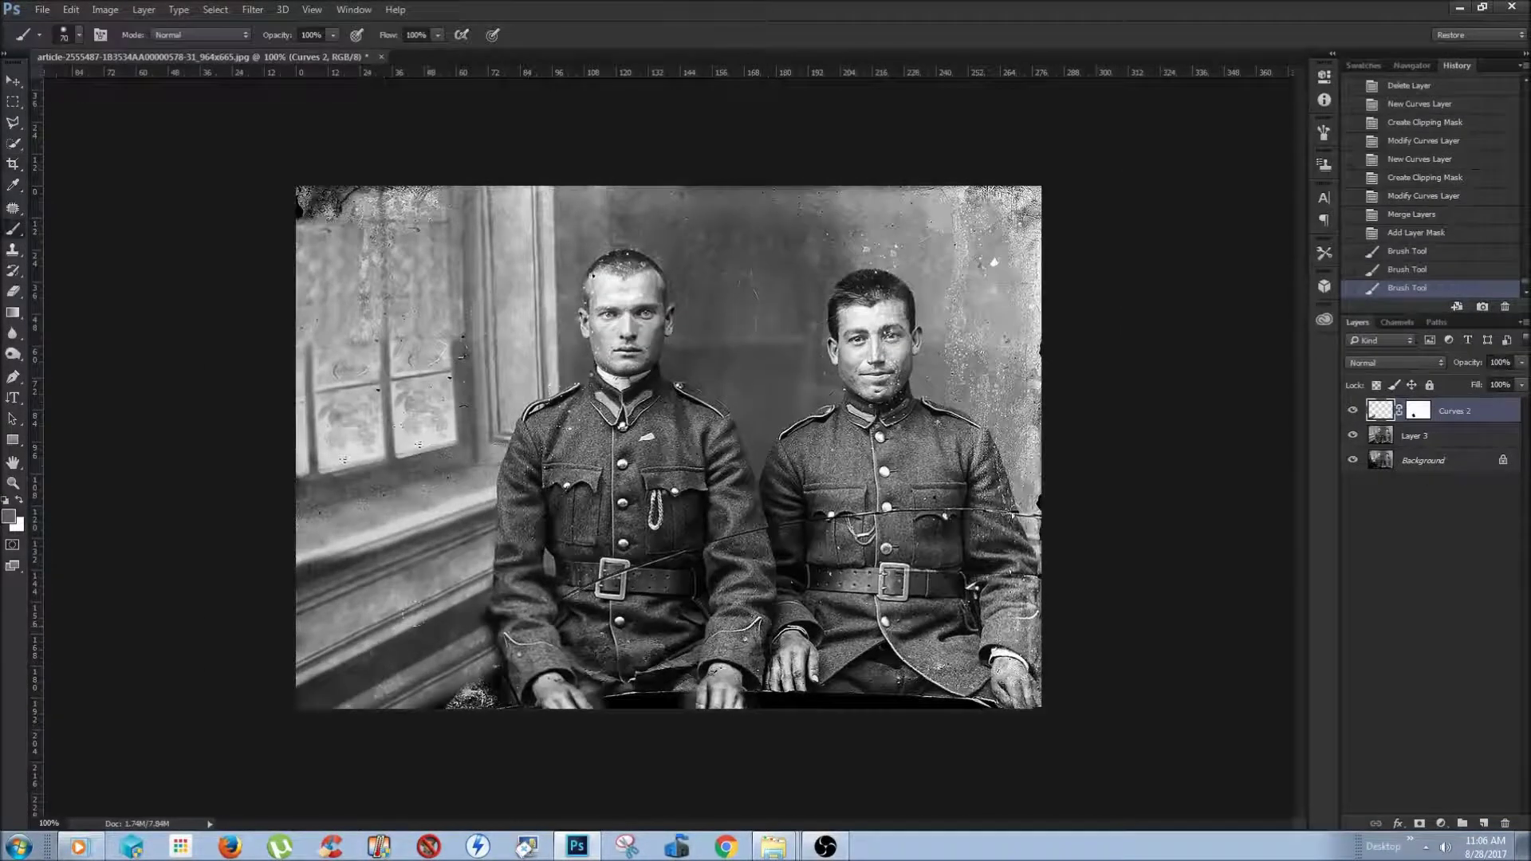
# Blend the patch edges near the window sill and quick-mask another area to copy
pyautogui.moveTo(413, 611)
pyautogui.mouseDown()
pyautogui.moveTo(447, 630)
pyautogui.moveTo(422, 654)
pyautogui.mouseUp()
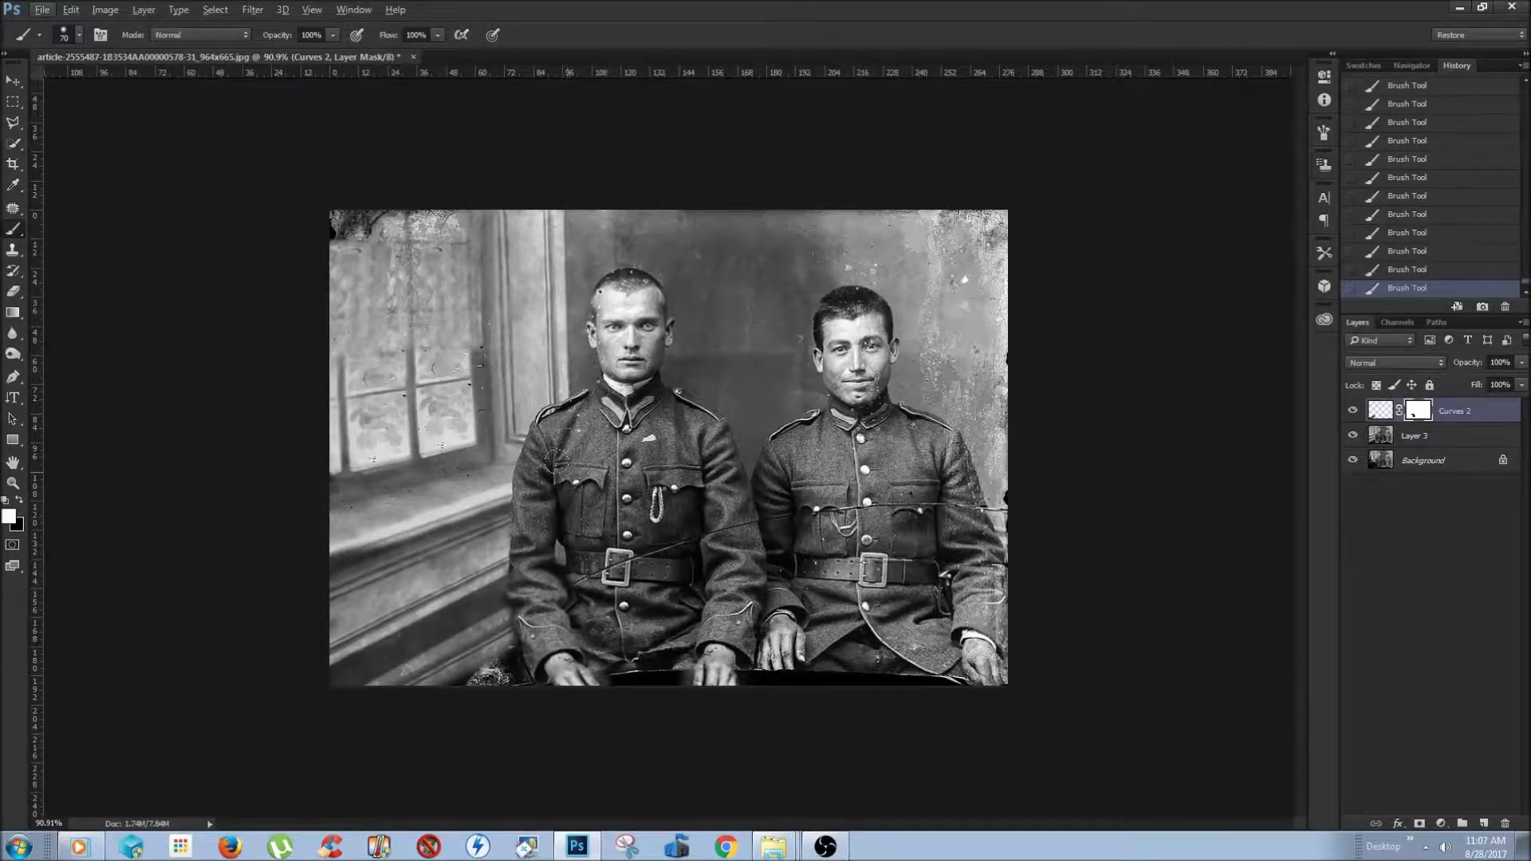
pyautogui.press('q')
pyautogui.moveTo(558, 423)
pyautogui.mouseDown()
pyautogui.moveTo(534, 478)
pyautogui.moveTo(558, 662)
pyautogui.moveTo(542, 702)
pyautogui.mouseUp()
# Copy the quick-masked area to a new patch layer and brush away its edges in the mask
pyautogui.press('q')
pyautogui.hotkey('ctrl', 'j')
pyautogui.hotkey('ctrl', 't')
pyautogui.press('Return')
pyautogui.press('b')
pyautogui.moveTo(494, 638); pyautogui.dragTo(470, 663)
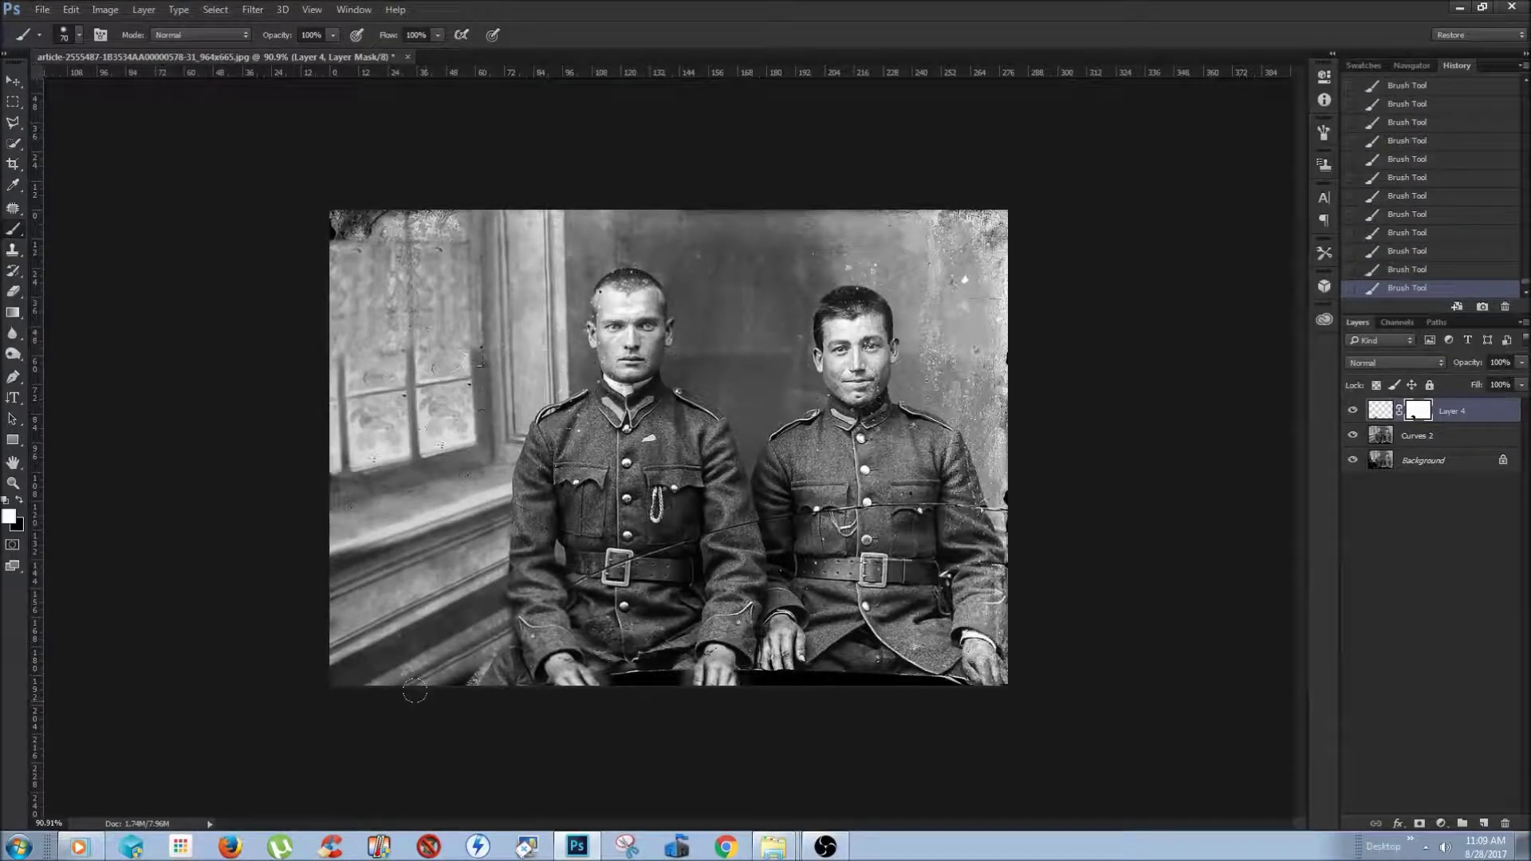
# Rotate the lower-left patch to line up with the wall, then cancel the warp and delete the patch
pyautogui.hotkey('ctrl', 't')
pyautogui.moveTo(414, 691)
pyautogui.mouseDown()
pyautogui.moveTo(447, 718)
pyautogui.moveTo(492, 636)
pyautogui.mouseUp()
pyautogui.press('Return')
pyautogui.hotkey('ctrl', 't')
pyautogui.press('Return')
pyautogui.hotkey('ctrl', 't')
pyautogui.press('Escape')
pyautogui.press('Delete')
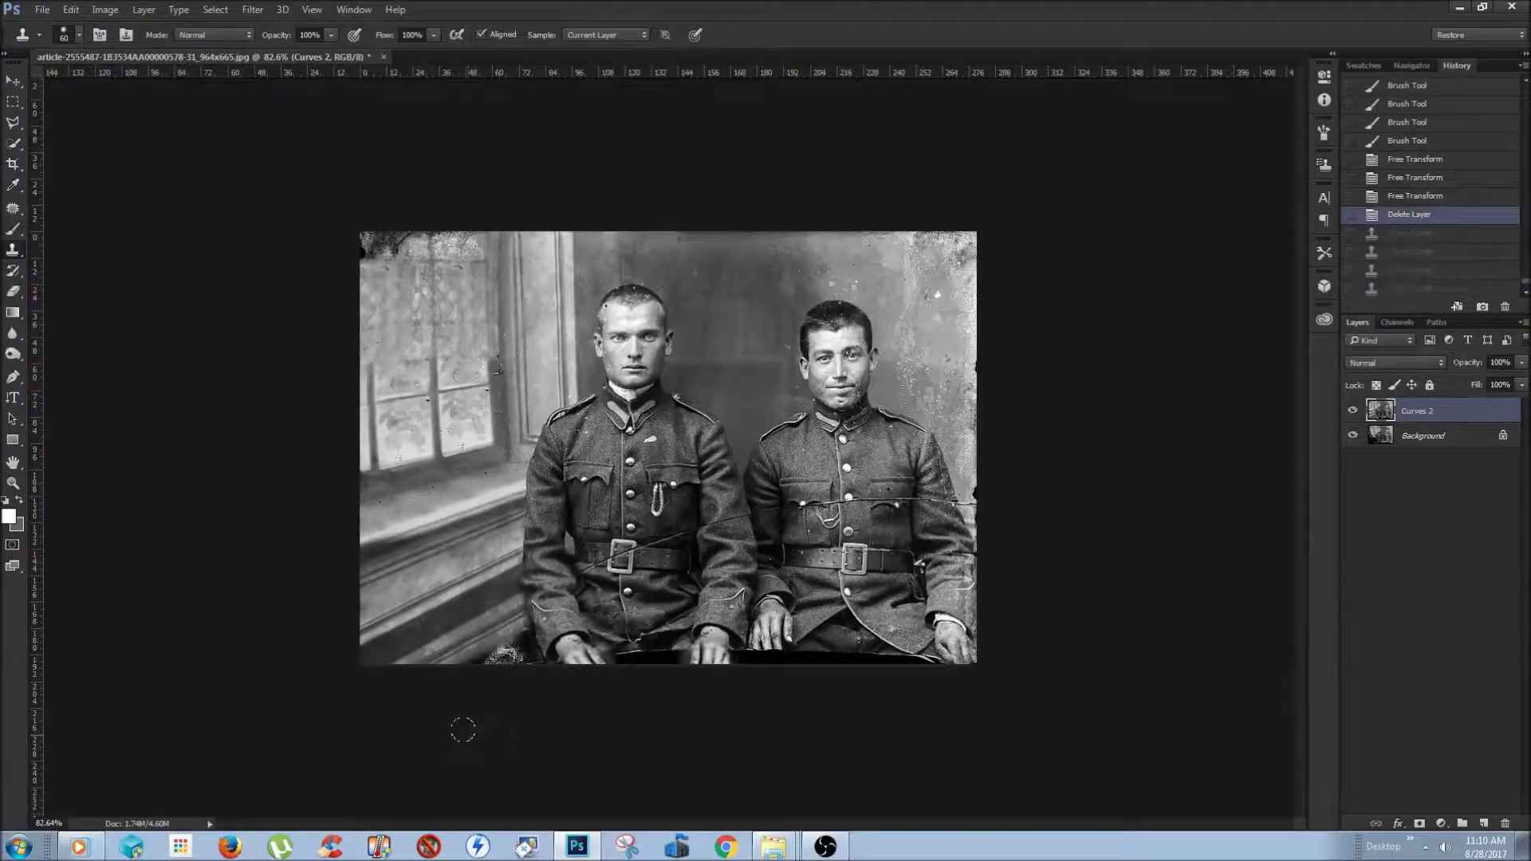
# Restore the clone strokes and toggle the repair layer to compare with the original
pyautogui.hotkey('ctrl', 'shift', 'z')
pyautogui.hotkey('ctrl', 'shift', 'z')
pyautogui.hotkey('ctrl', 'z')
pyautogui.hotkey('ctrl', 'z')
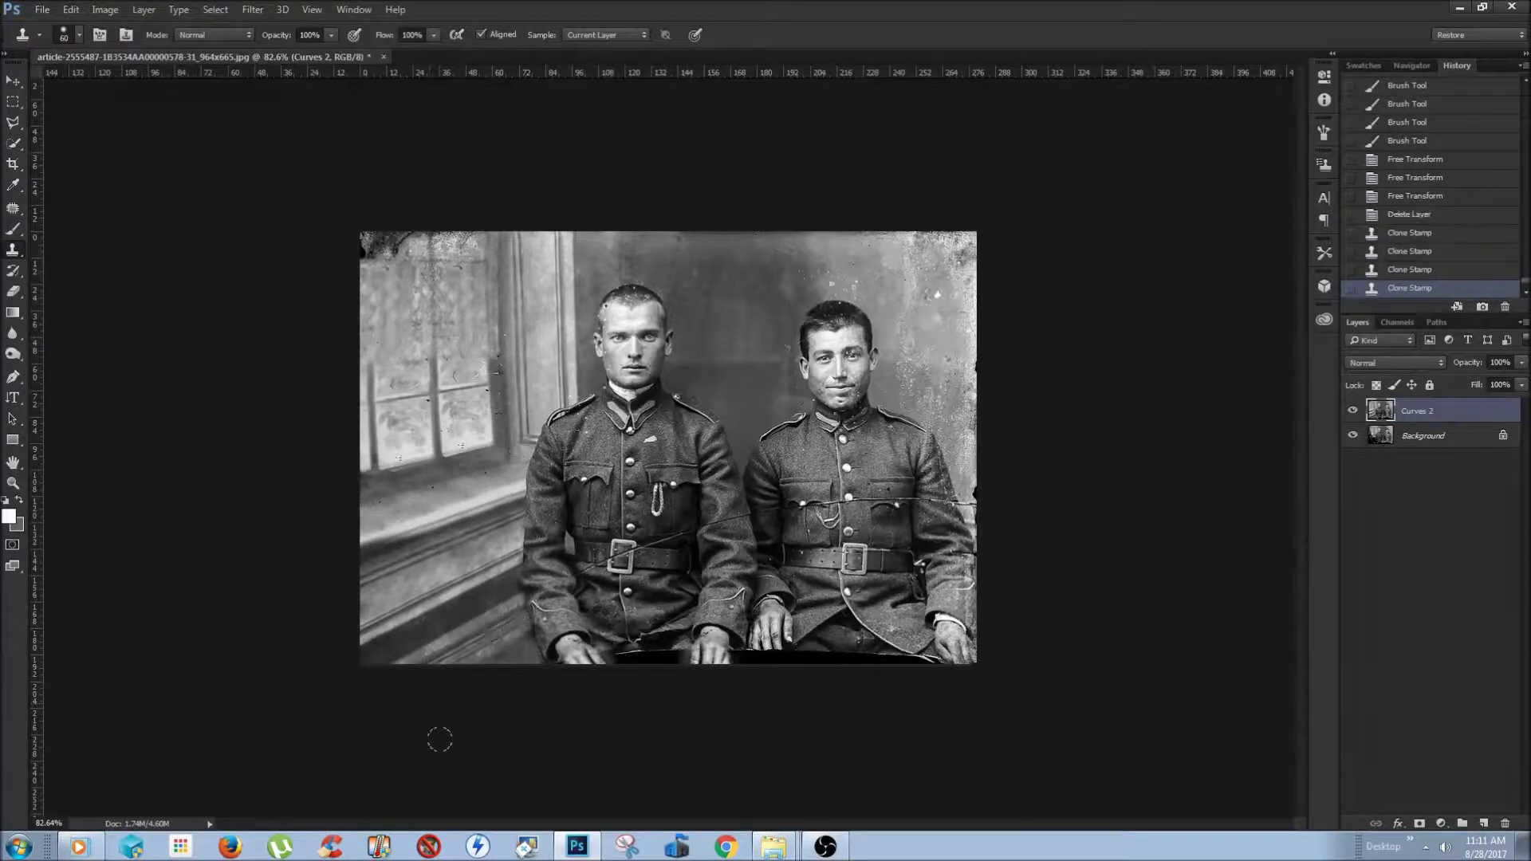
pyautogui.hotkey('ctrl', '+')
pyautogui.hotkey('ctrl', '-')
pyautogui.click(1353, 411)
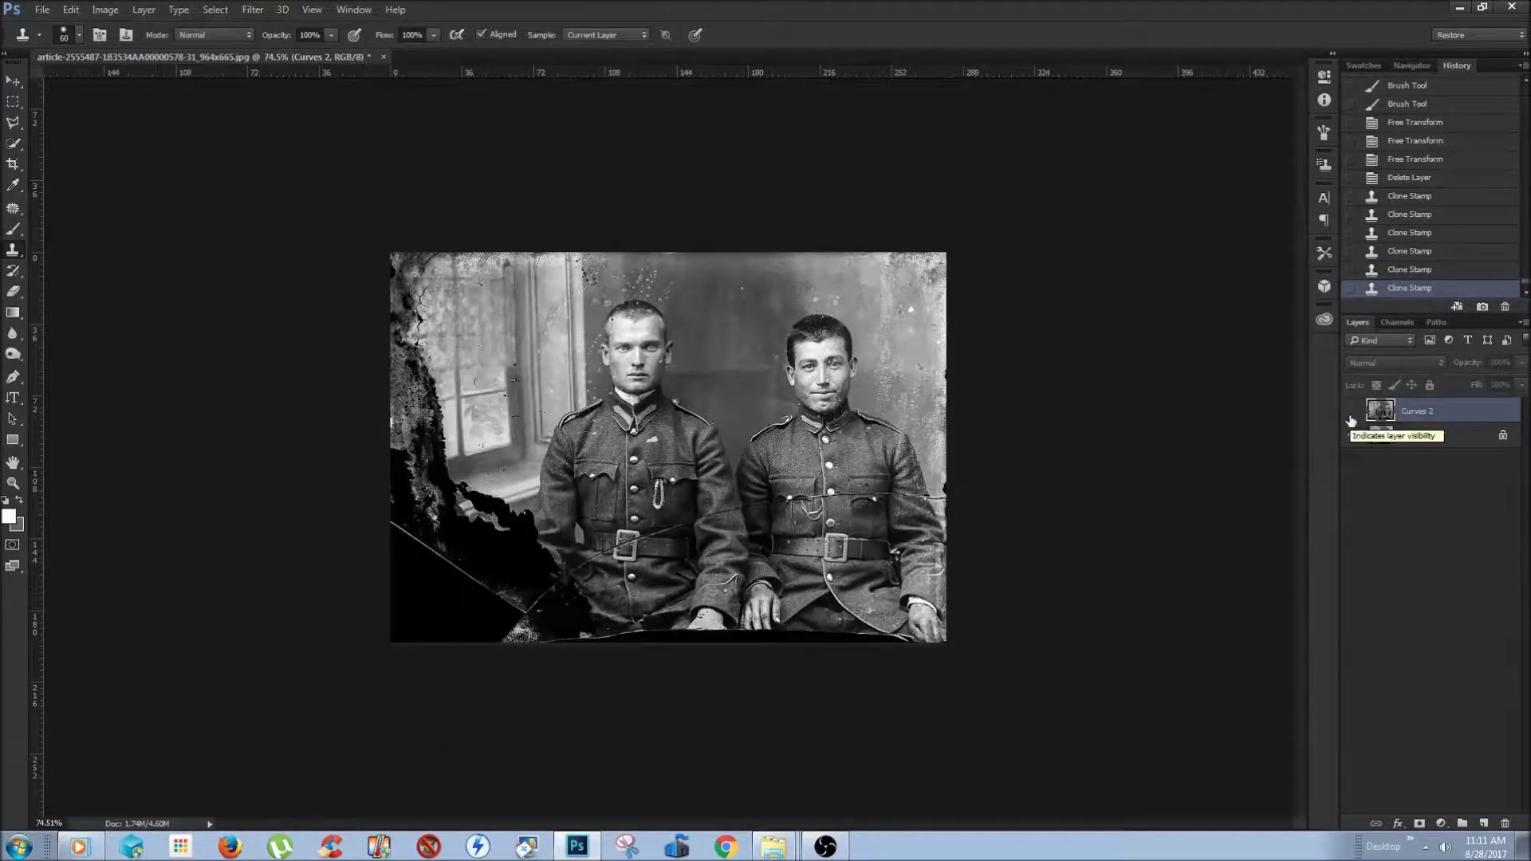
pyautogui.click(1353, 411)
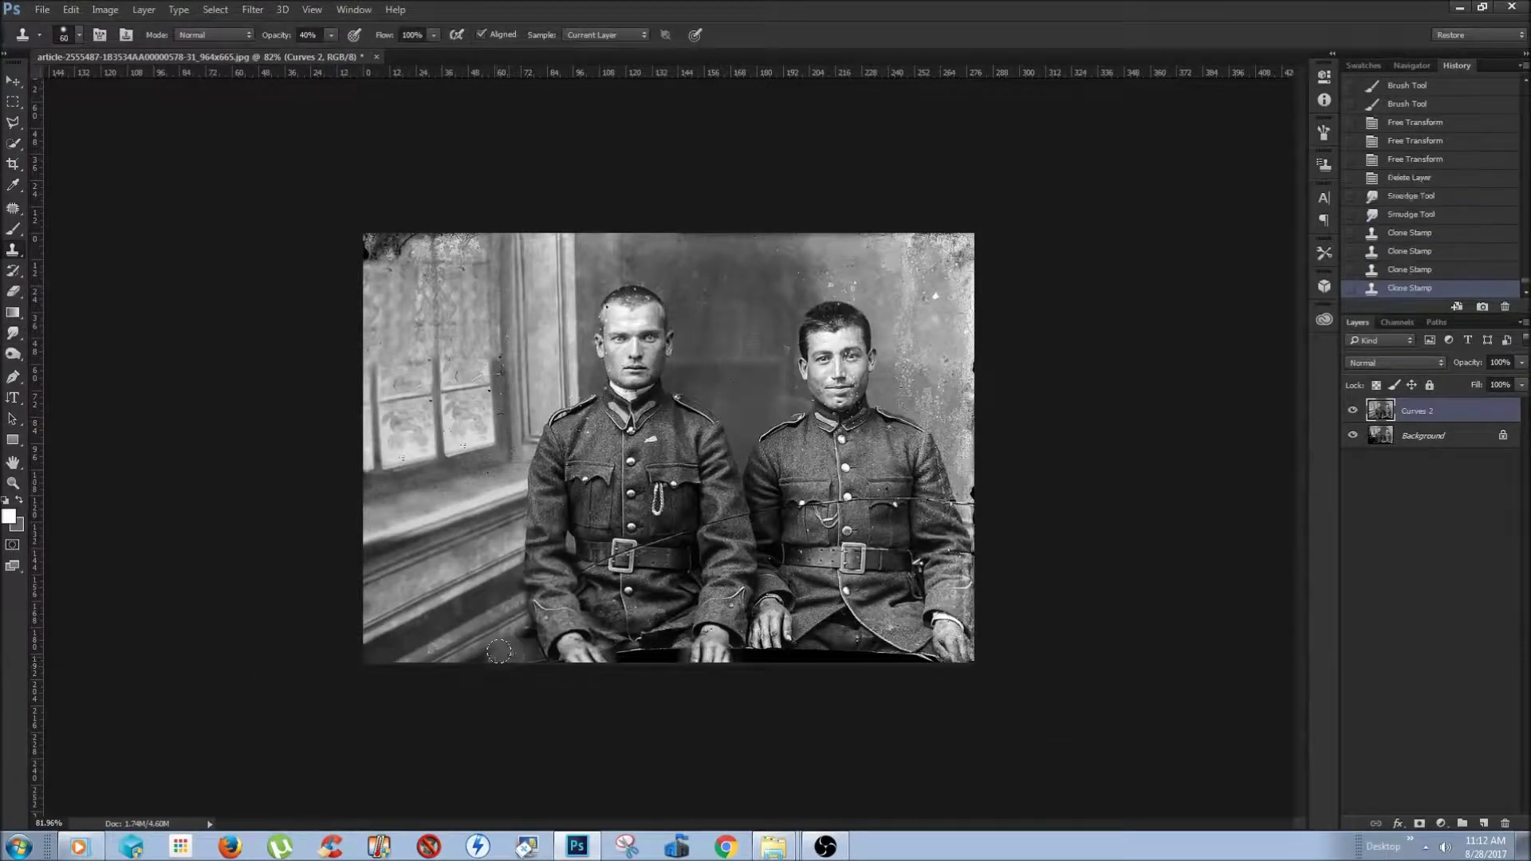
# Clone texture over the bottom-left area with a smaller Clone Stamp brush
pyautogui.click(526, 638)
pyautogui.click(453, 624)
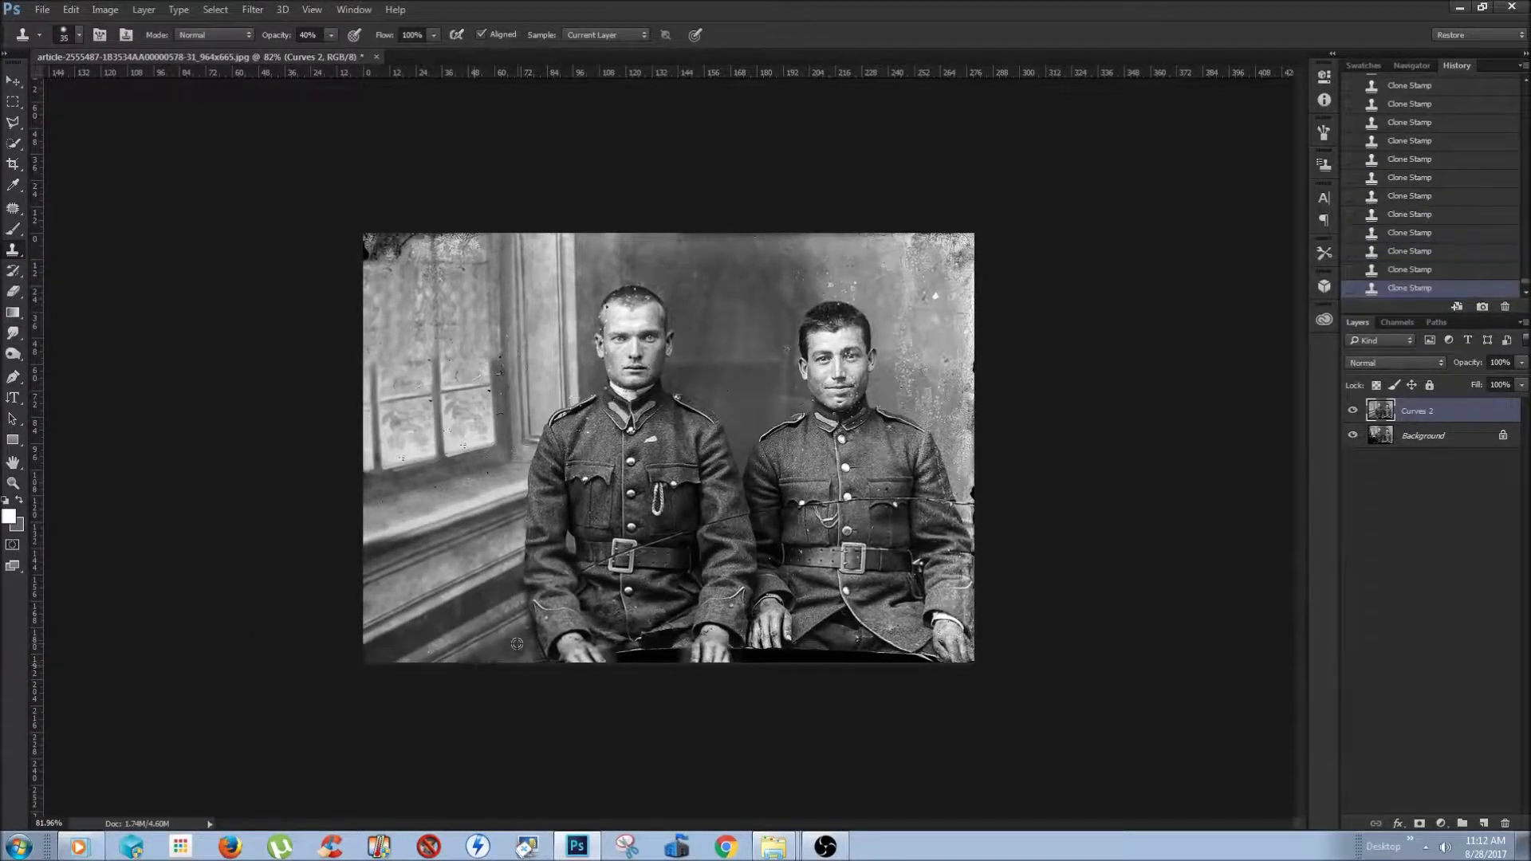
pyautogui.scroll(3, 806, 730)
pyautogui.scroll(-3, 519, 762)
pyautogui.scroll(2, 405, 647)
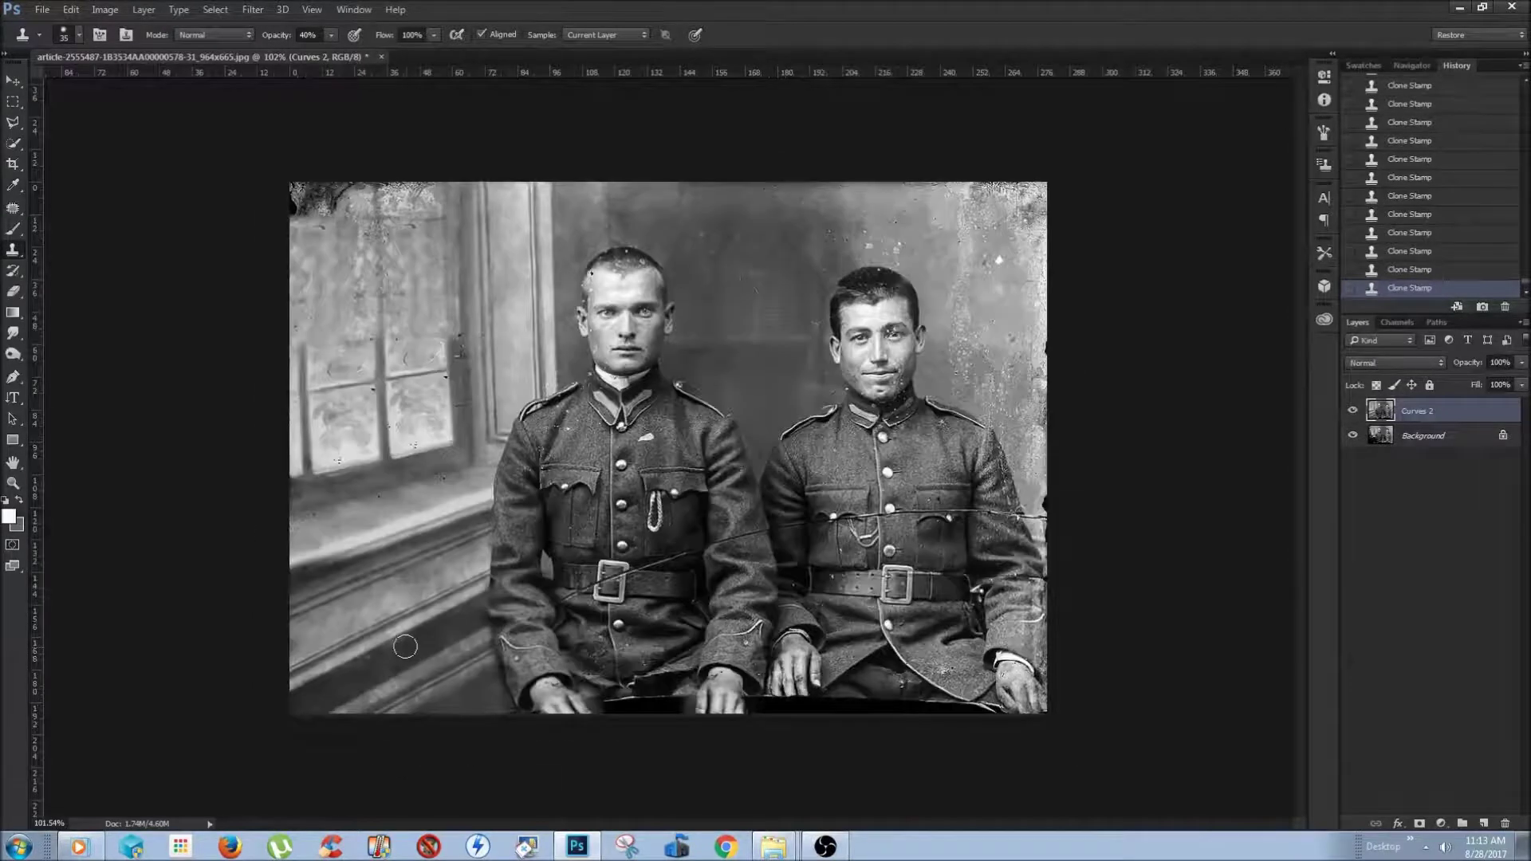
pyautogui.scroll(-2, 361, 672)
pyautogui.scroll(1, 472, 636)
# Quick-mask the bottom-left wall area and copy it to Layer 1
pyautogui.press('q')
pyautogui.press('b')
pyautogui.moveTo(472, 635)
pyautogui.mouseDown()
pyautogui.moveTo(335, 638)
pyautogui.moveTo(367, 684)
pyautogui.mouseUp()
pyautogui.press('q')
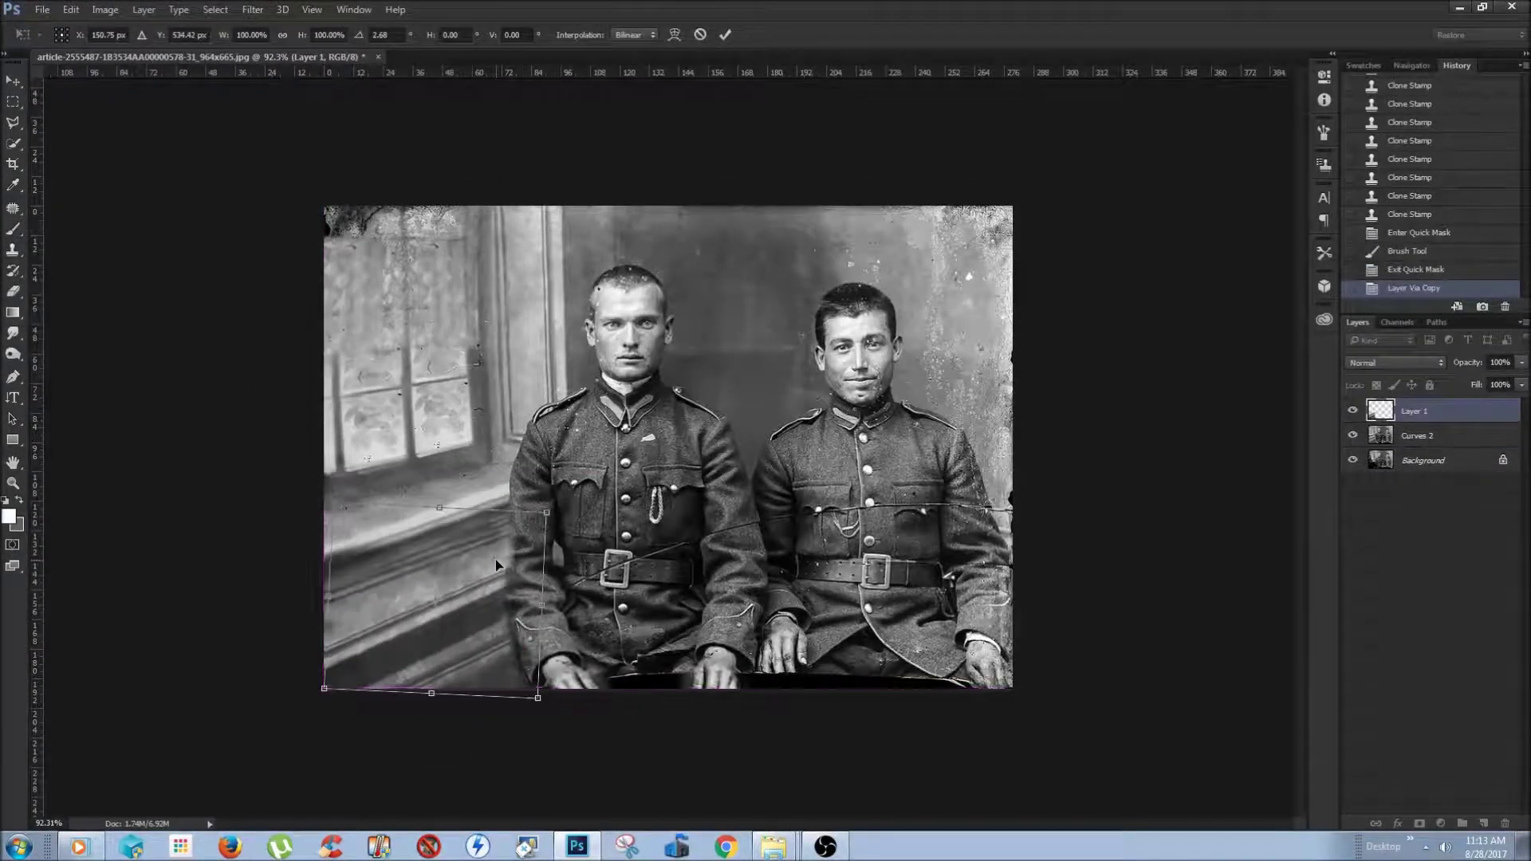
pyautogui.hotkey('ctrl', 'j')
# Stretch the Layer 1 piece's left edge taller with a Perspective transform
pyautogui.hotkey('ctrl', 't')
pyautogui.rightClick(357, 551)
pyautogui.click(408, 656)
pyautogui.moveTo(320, 499); pyautogui.dragTo(313, 482)
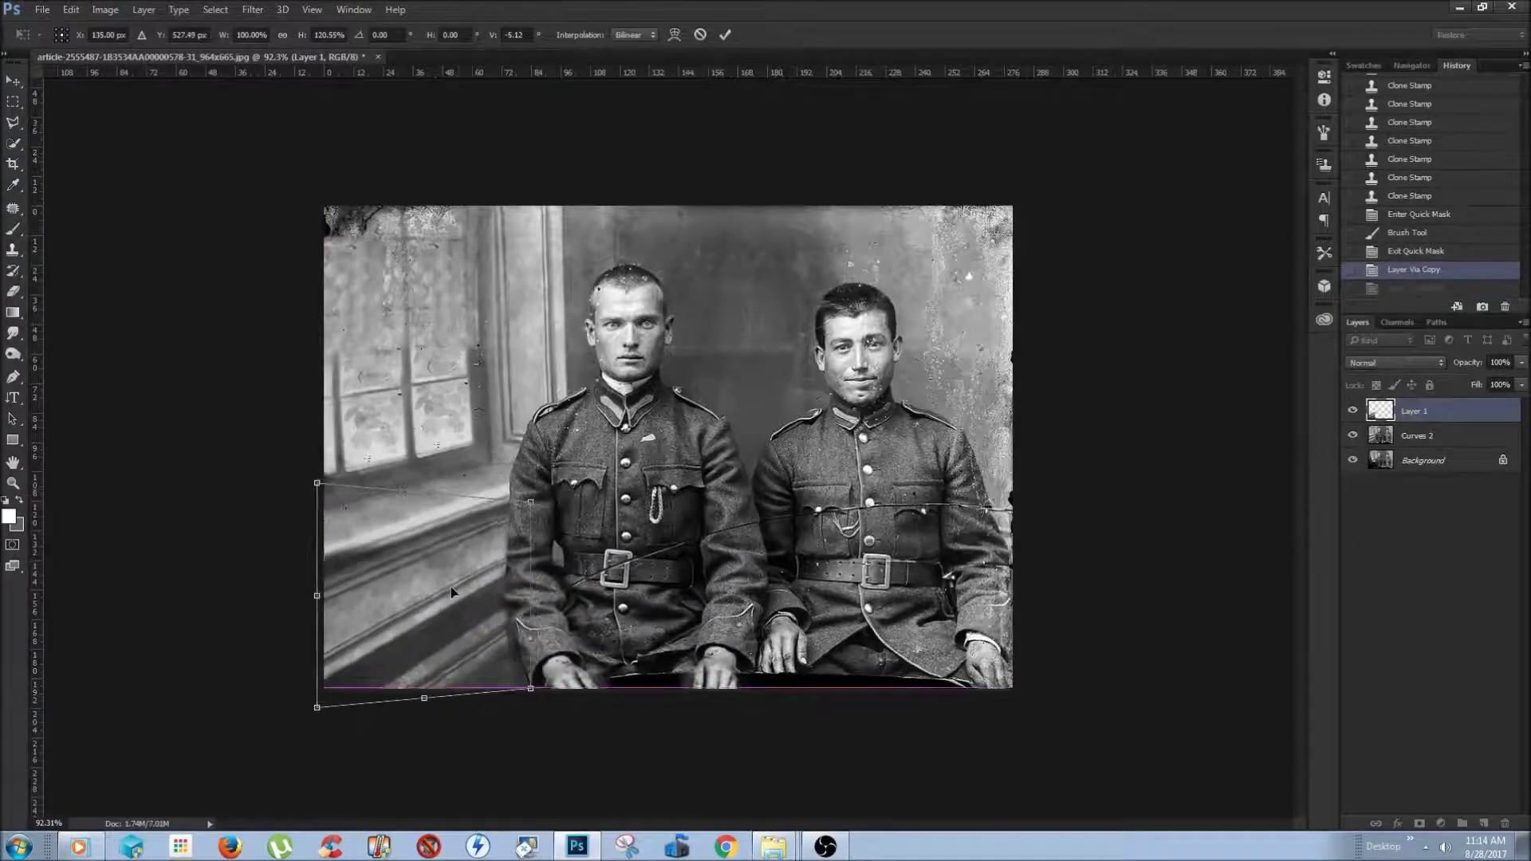
pyautogui.press('Return')
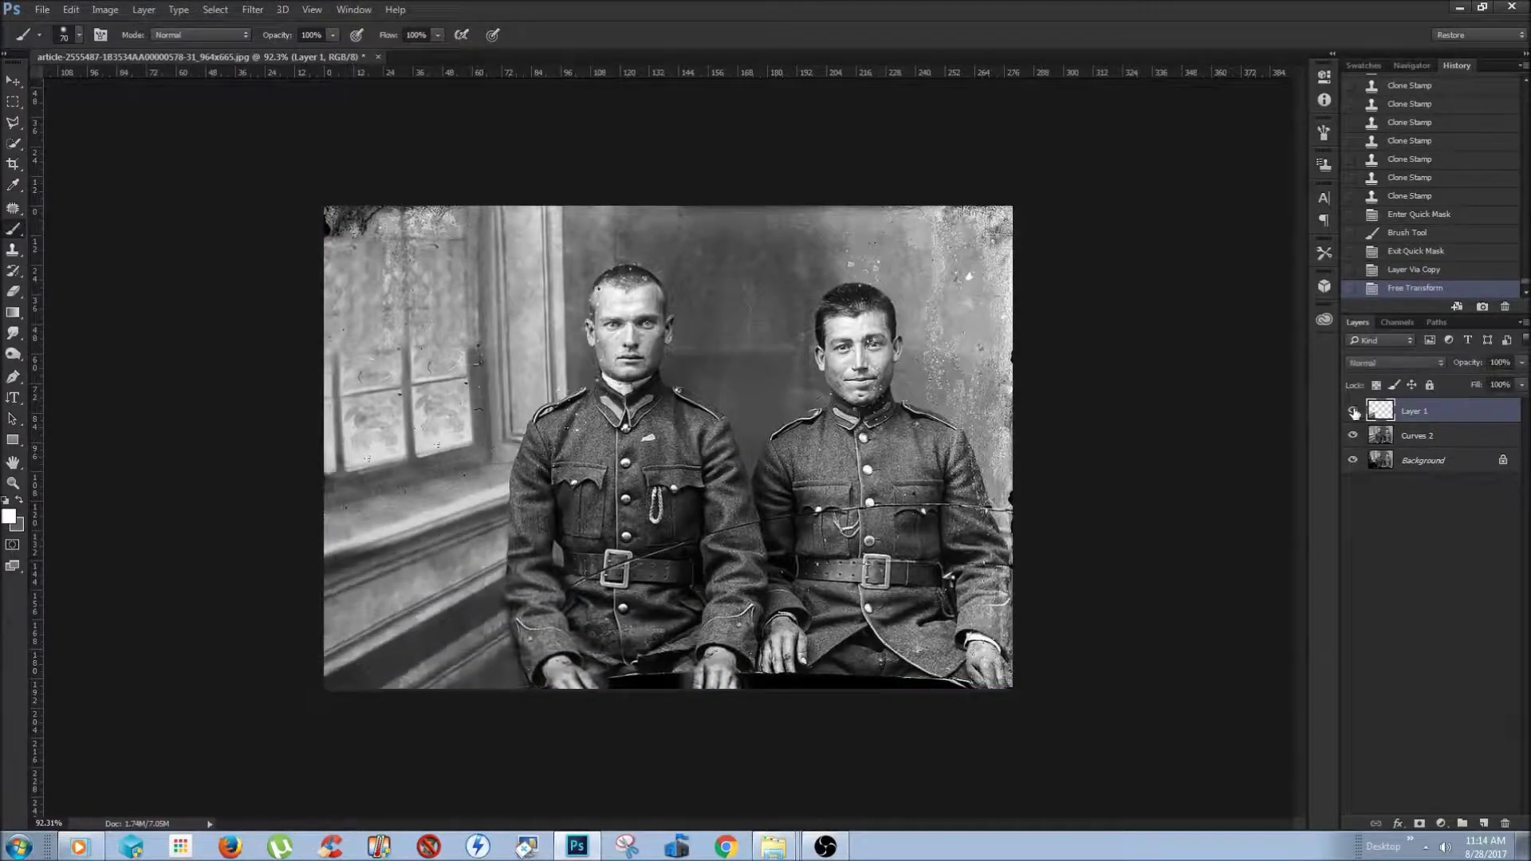
# Copy the left window area to Layer 2 and position it over the damaged window top
pyautogui.press('q')
pyautogui.press('q')
pyautogui.press('q')
pyautogui.moveTo(447, 264); pyautogui.dragTo(343, 335)
pyautogui.press('q')
pyautogui.hotkey('ctrl', 'j')
pyautogui.hotkey('ctrl', 't')
pyautogui.moveTo(446, 268); pyautogui.dragTo(446, 241)
pyautogui.press('Return')
# Skew the window patch to match the window top and stretch it leftward
pyautogui.hotkey('ctrl', 't')
pyautogui.moveTo(506, 154); pyautogui.dragTo(536, 149)
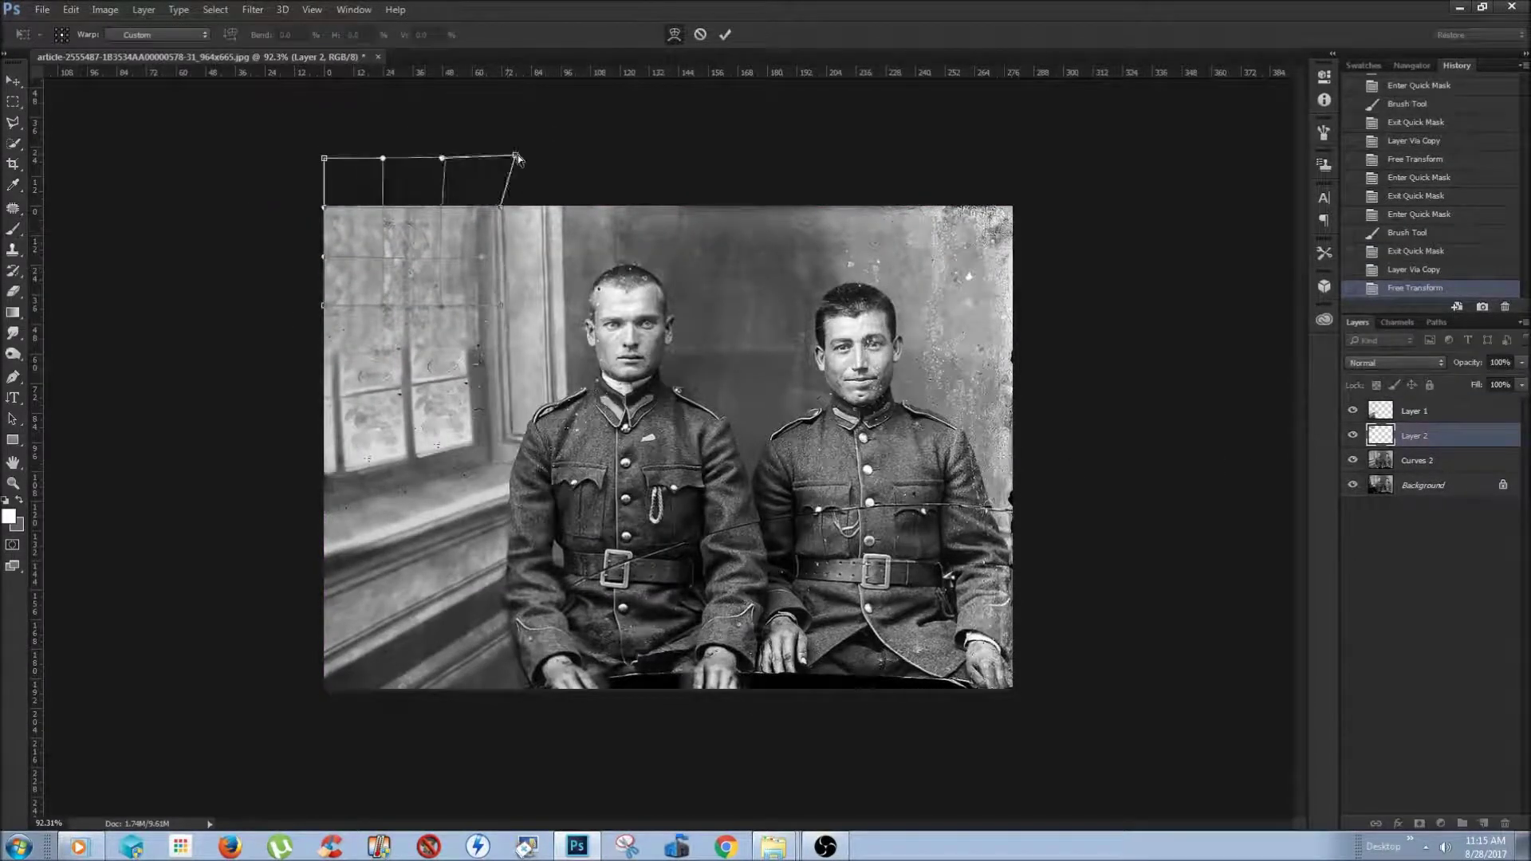
pyautogui.press('Return')
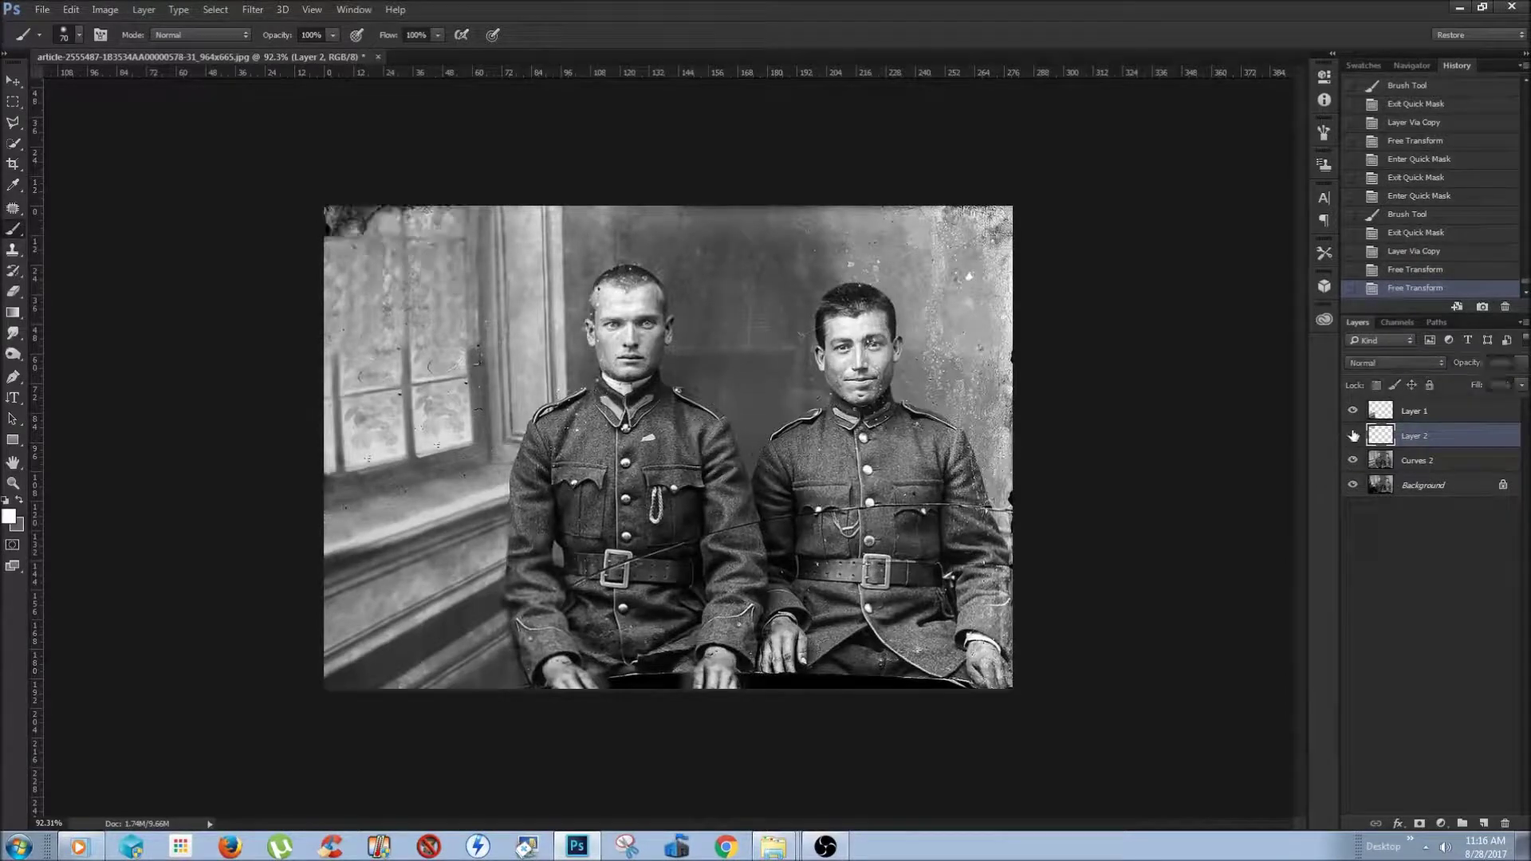
pyautogui.hotkey('ctrl', 't')
pyautogui.moveTo(324, 233); pyautogui.dragTo(311, 232)
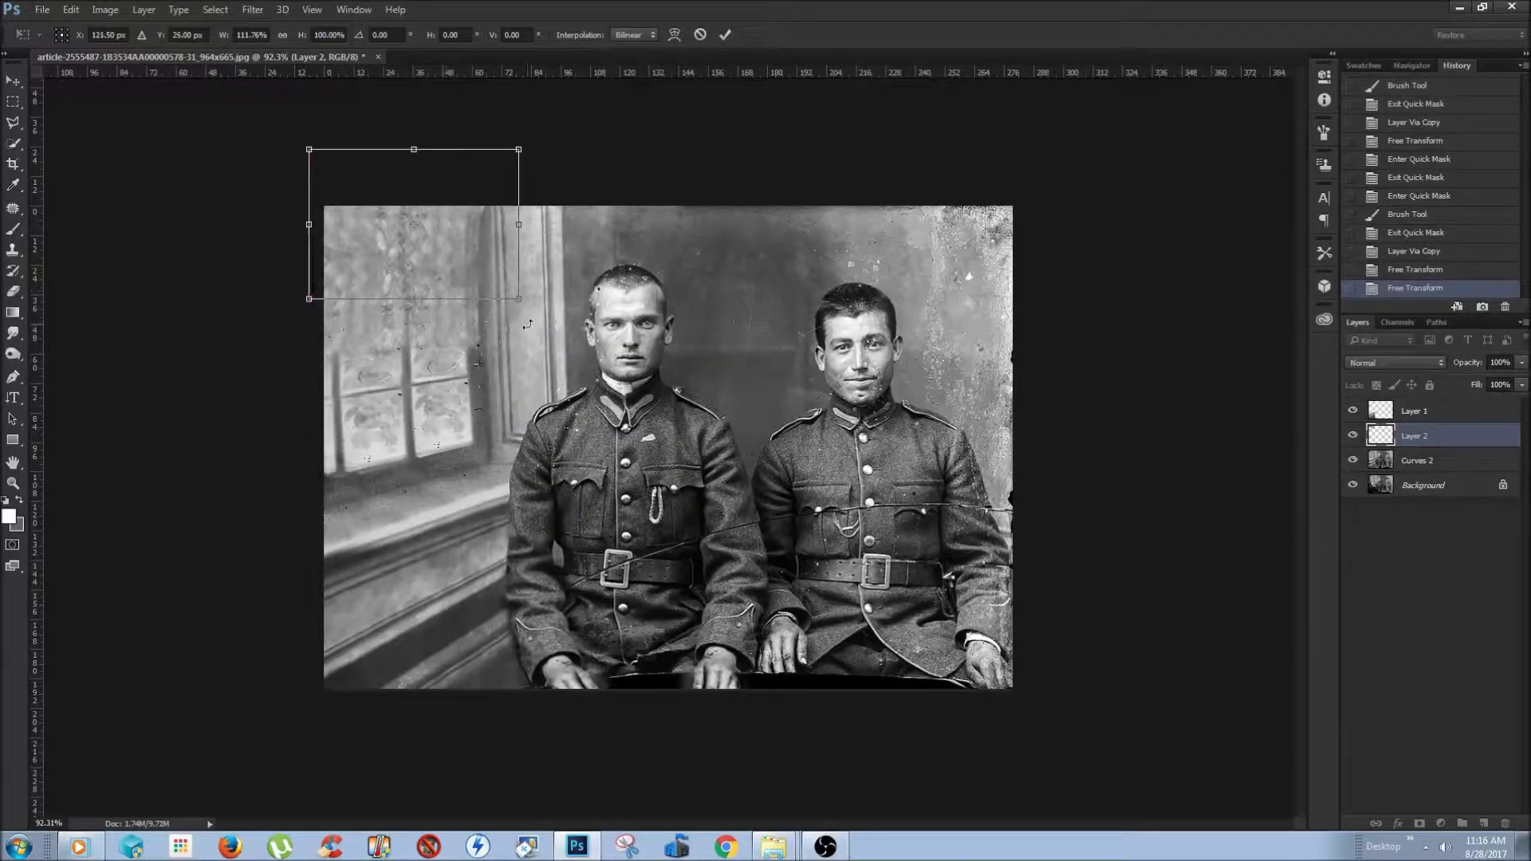
pyautogui.press('Return')
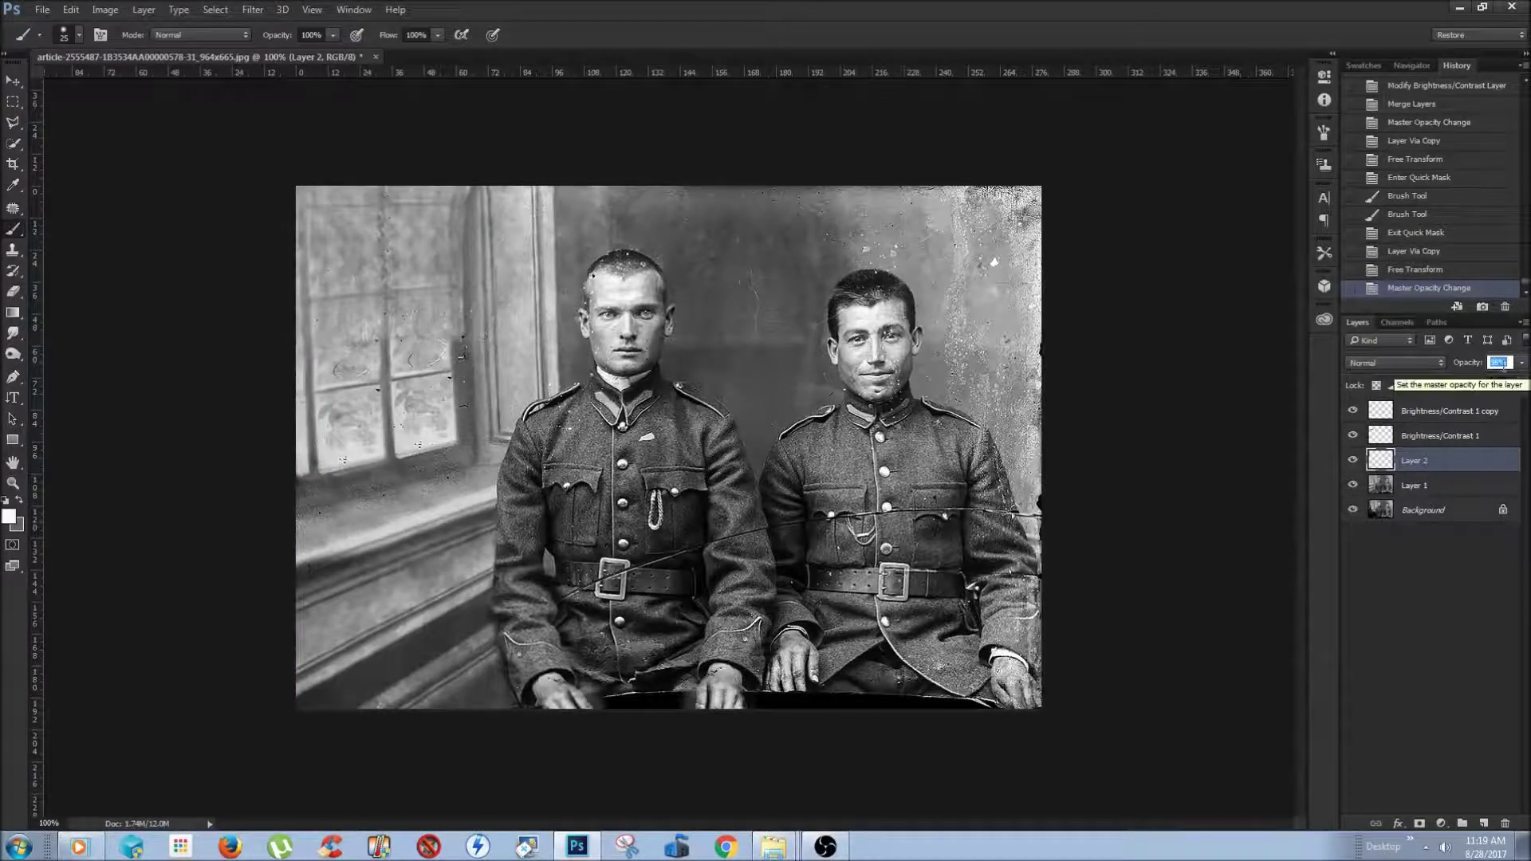
# Merge the repair layers from Layer 2 up, then hide the result to show the original
pyautogui.keyDown('ctrl'); pyautogui.click(1453, 412); pyautogui.keyUp('ctrl')
pyautogui.hotkey('ctrl', 'e')
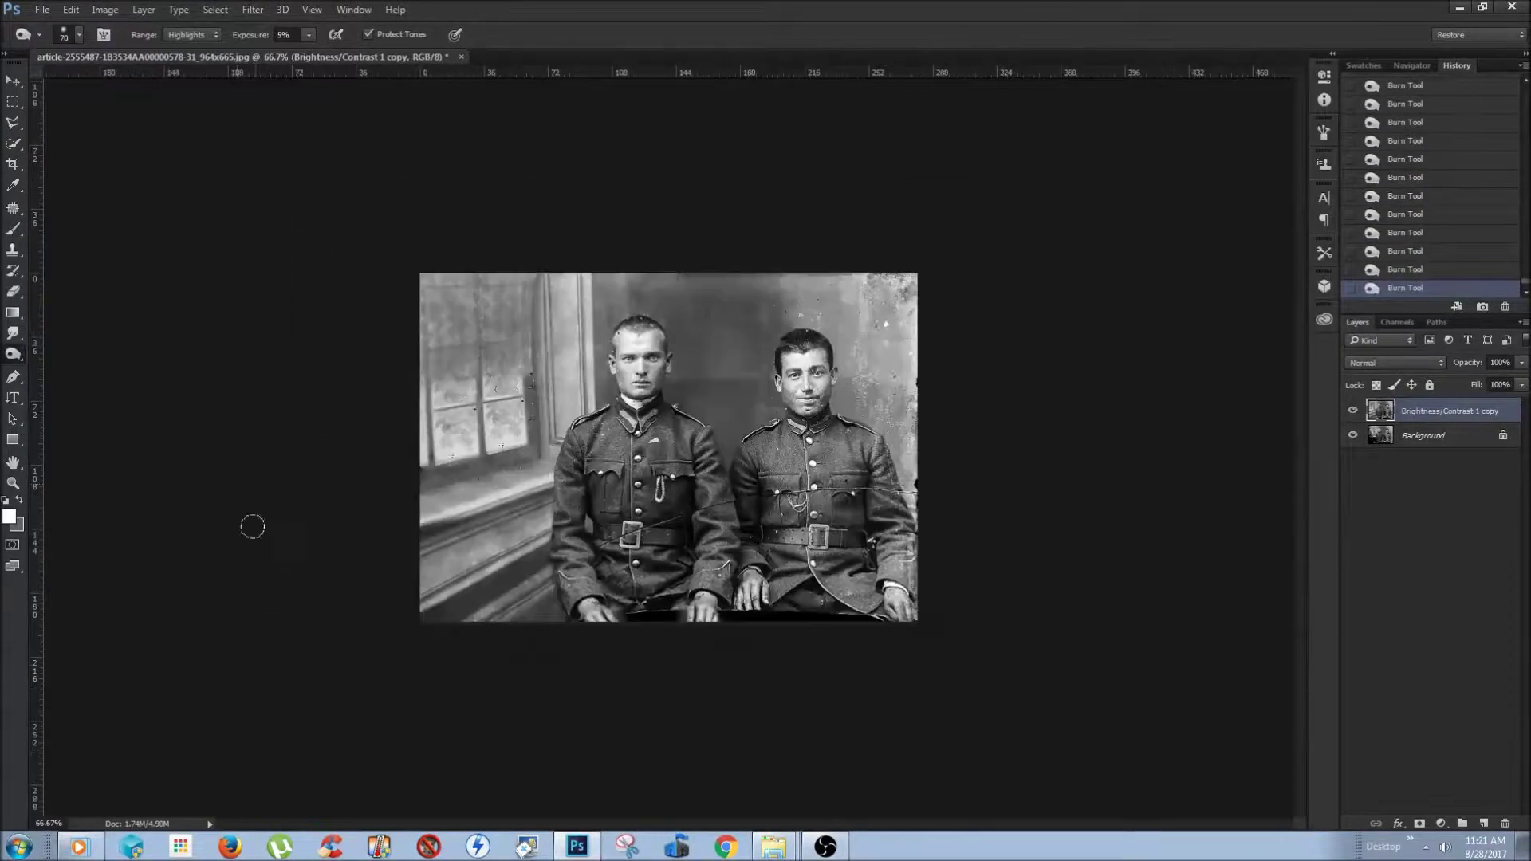
pyautogui.click(1353, 410)
pyautogui.click(1353, 412)
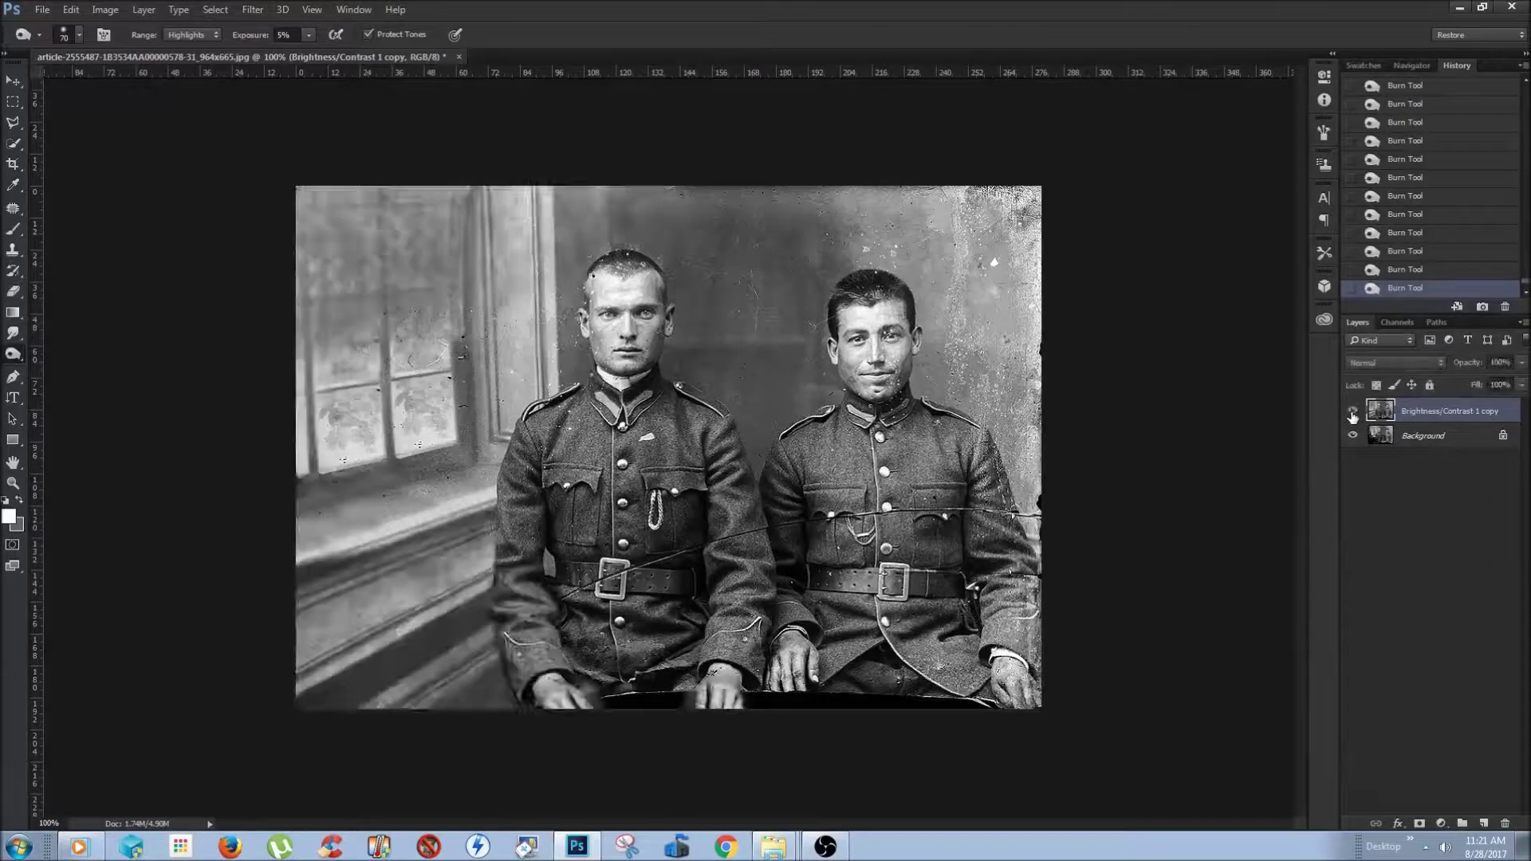
pyautogui.click(1352, 412)
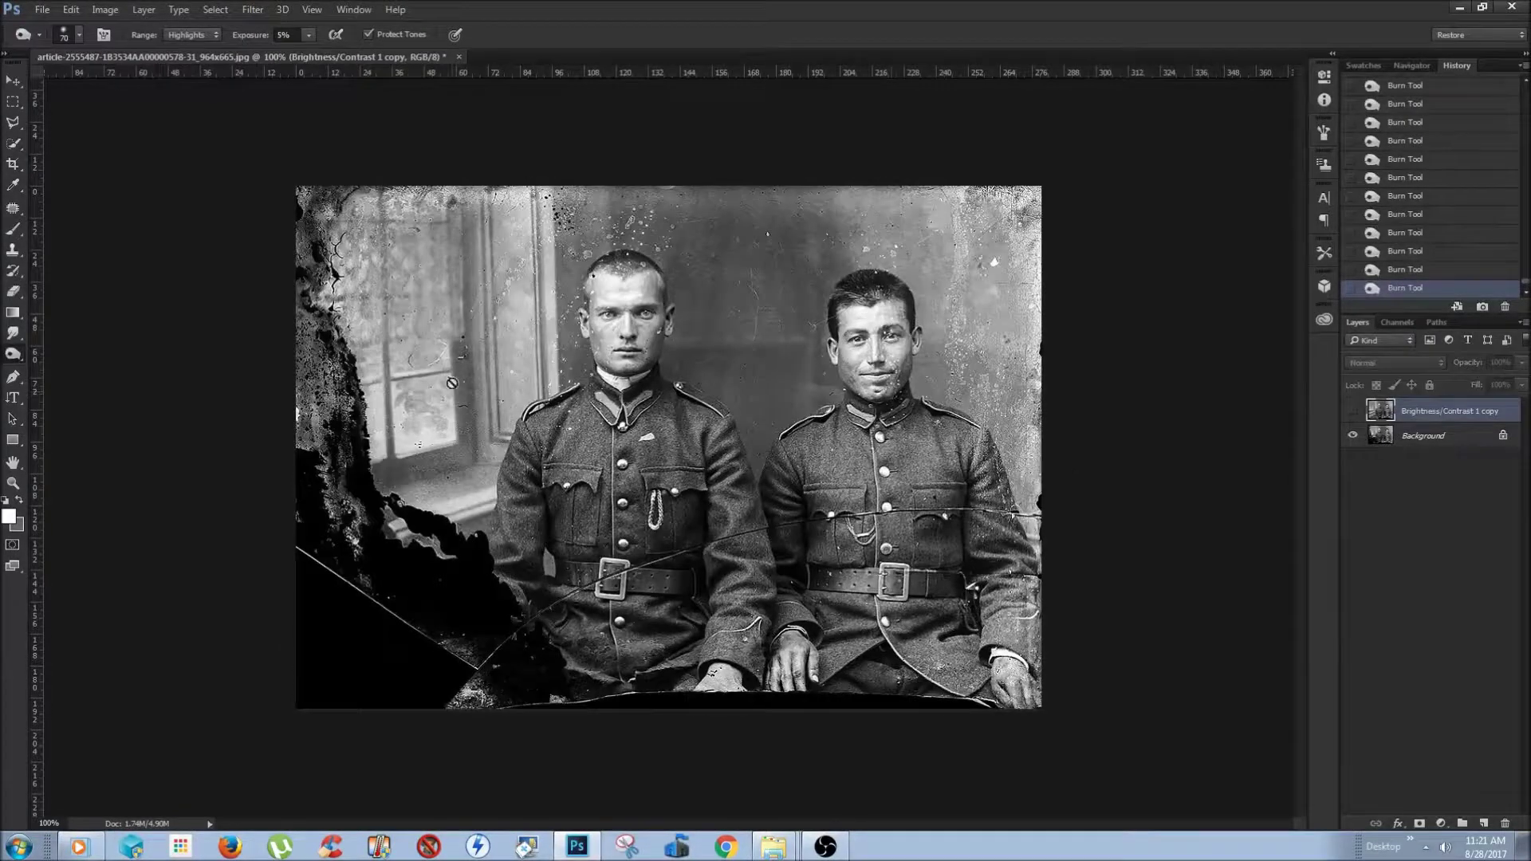
# Start a quick mask over the upper-left area of the photo
pyautogui.press('b')
pyautogui.press('q')
pyautogui.moveTo(287, 171); pyautogui.dragTo(239, 255)
# Patch out the specks near the left soldier's head on a Background copy layer
pyautogui.moveTo(1421, 437); pyautogui.dragTo(1484, 823)
pyautogui.press('q')
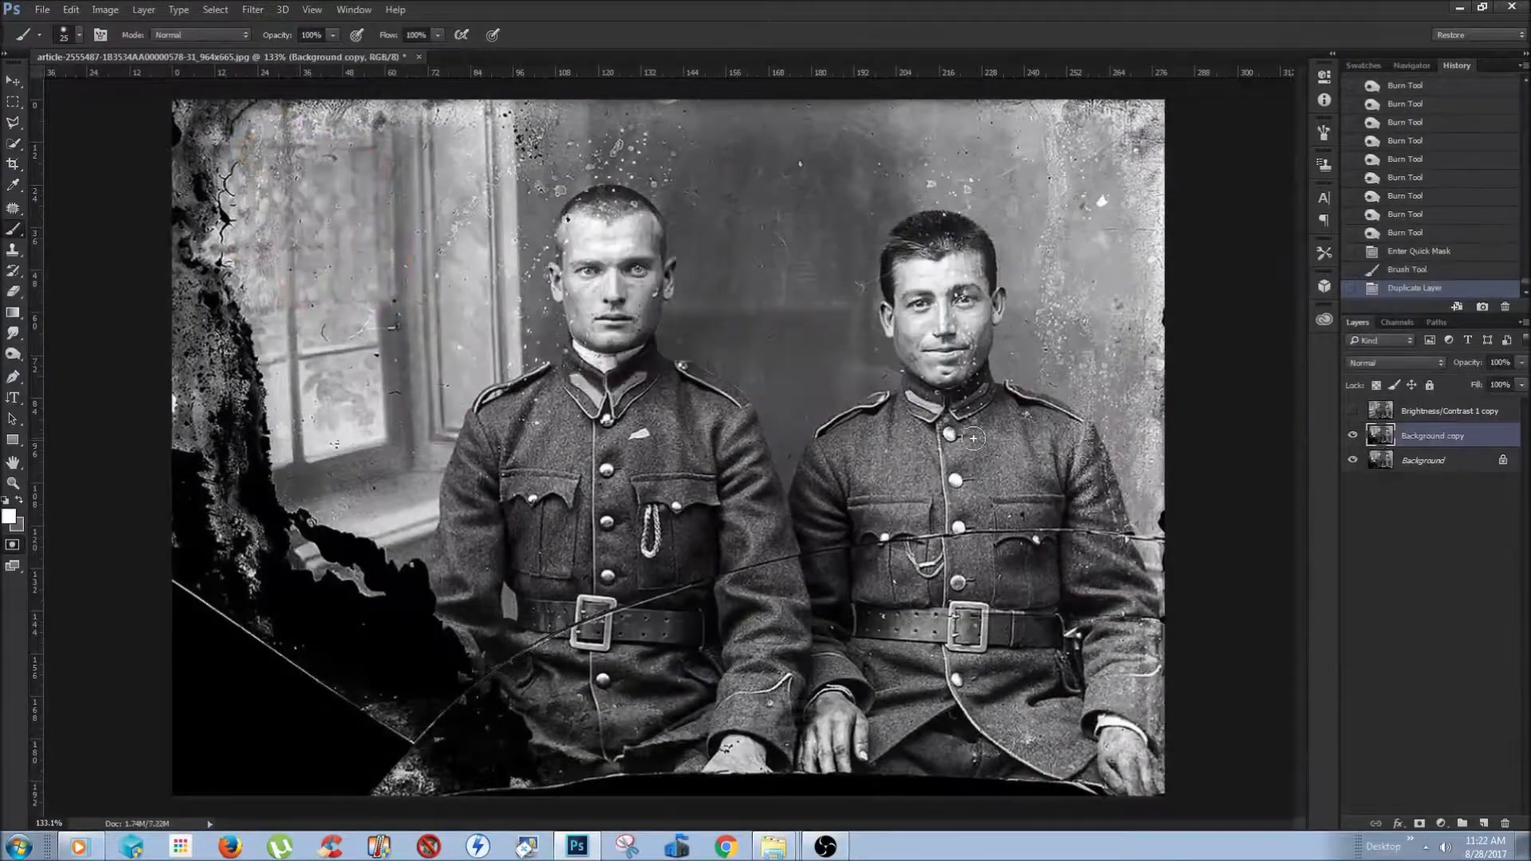
pyautogui.press('q')
pyautogui.moveTo(342, 239); pyautogui.dragTo(303, 335)
pyautogui.press('q')
pyautogui.hotkey('ctrl', 'd')
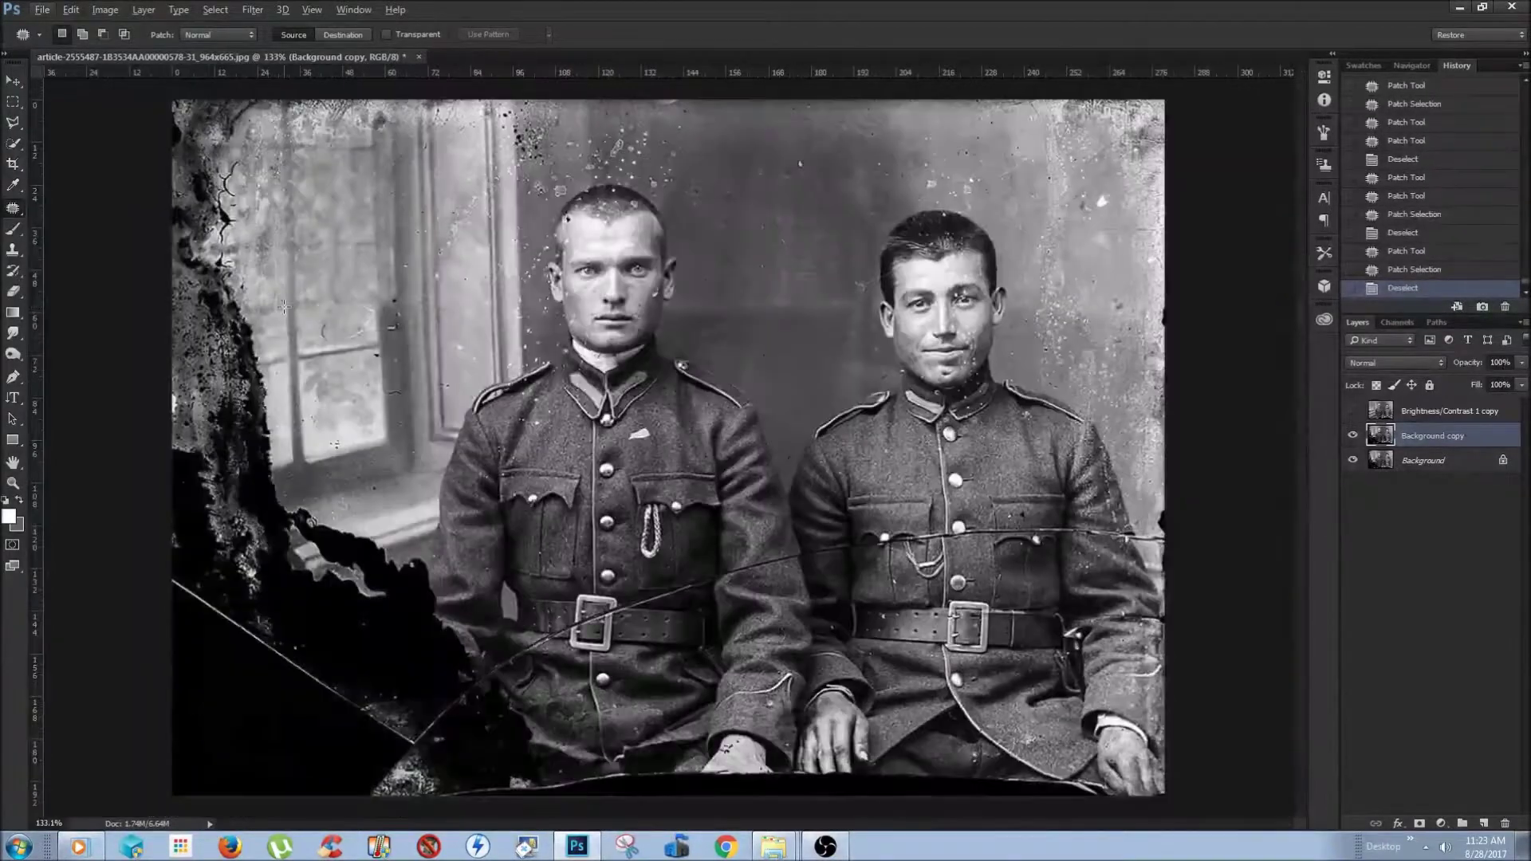
pyautogui.click(14, 522)
# Quick-mask part of the upper-left window pane and copy it to Layer 1
pyautogui.press('q')
pyautogui.press('b')
pyautogui.moveTo(287, 152)
pyautogui.mouseDown()
pyautogui.moveTo(351, 288)
pyautogui.moveTo(349, 165)
pyautogui.mouseUp()
pyautogui.press('q')
pyautogui.hotkey('ctrl', 'j')
pyautogui.hotkey('ctrl', 'shift', ']')
pyautogui.hotkey('ctrl', '1')
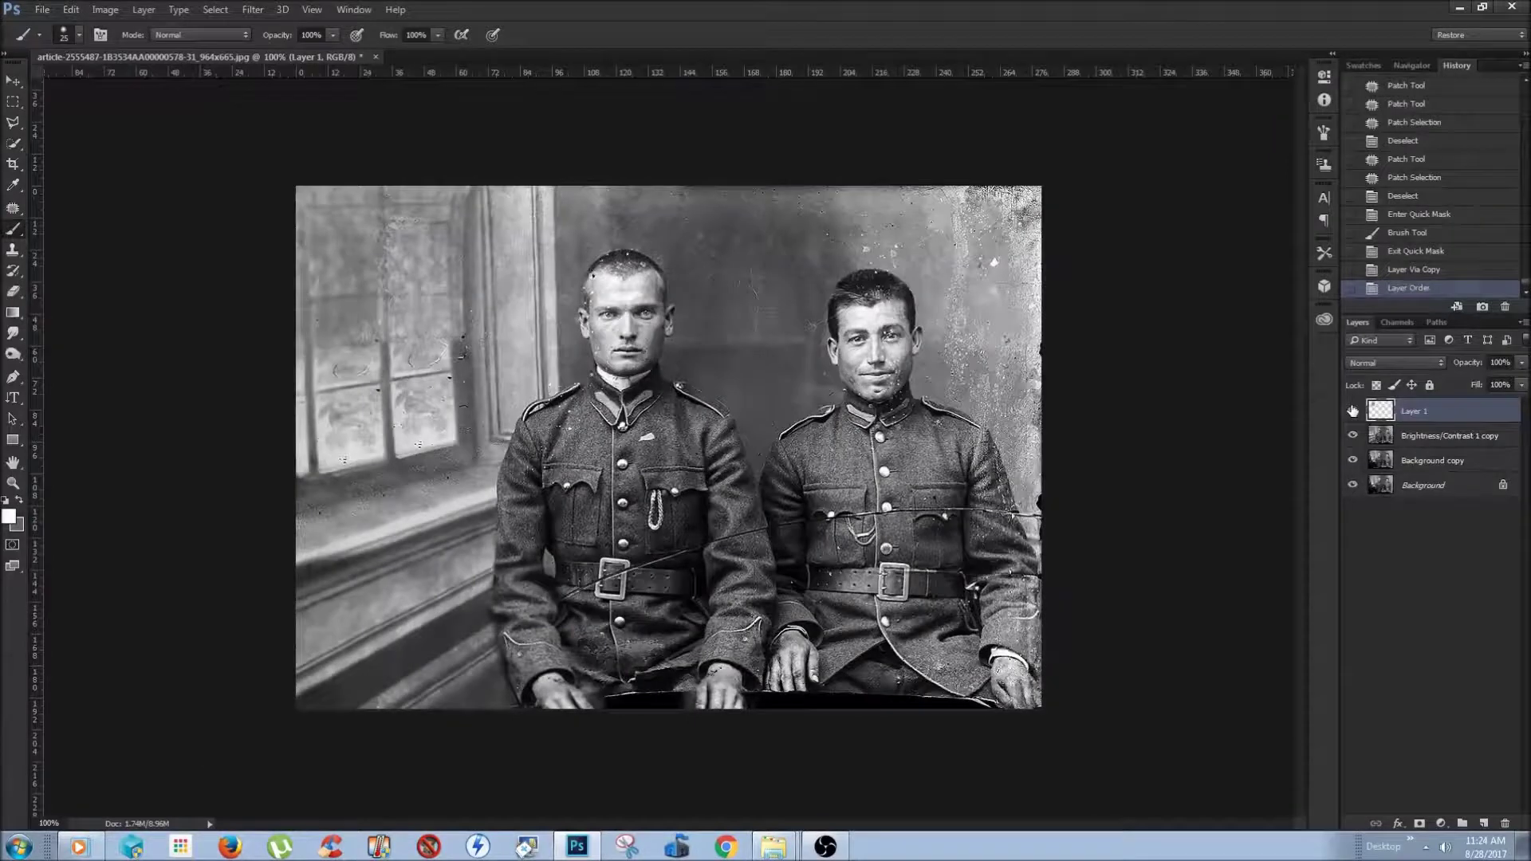
# Move the copied window patch over the scratched window and duplicate it
pyautogui.hotkey('ctrl', 't')
pyautogui.moveTo(433, 200)
pyautogui.mouseDown()
pyautogui.moveTo(468, 214)
pyautogui.moveTo(426, 263)
pyautogui.mouseUp()
pyautogui.press('Return')
pyautogui.press('b')
pyautogui.hotkey('ctrl', 'j')
pyautogui.hotkey('ctrl', 'shift', ']')
pyautogui.hotkey('ctrl', 't')
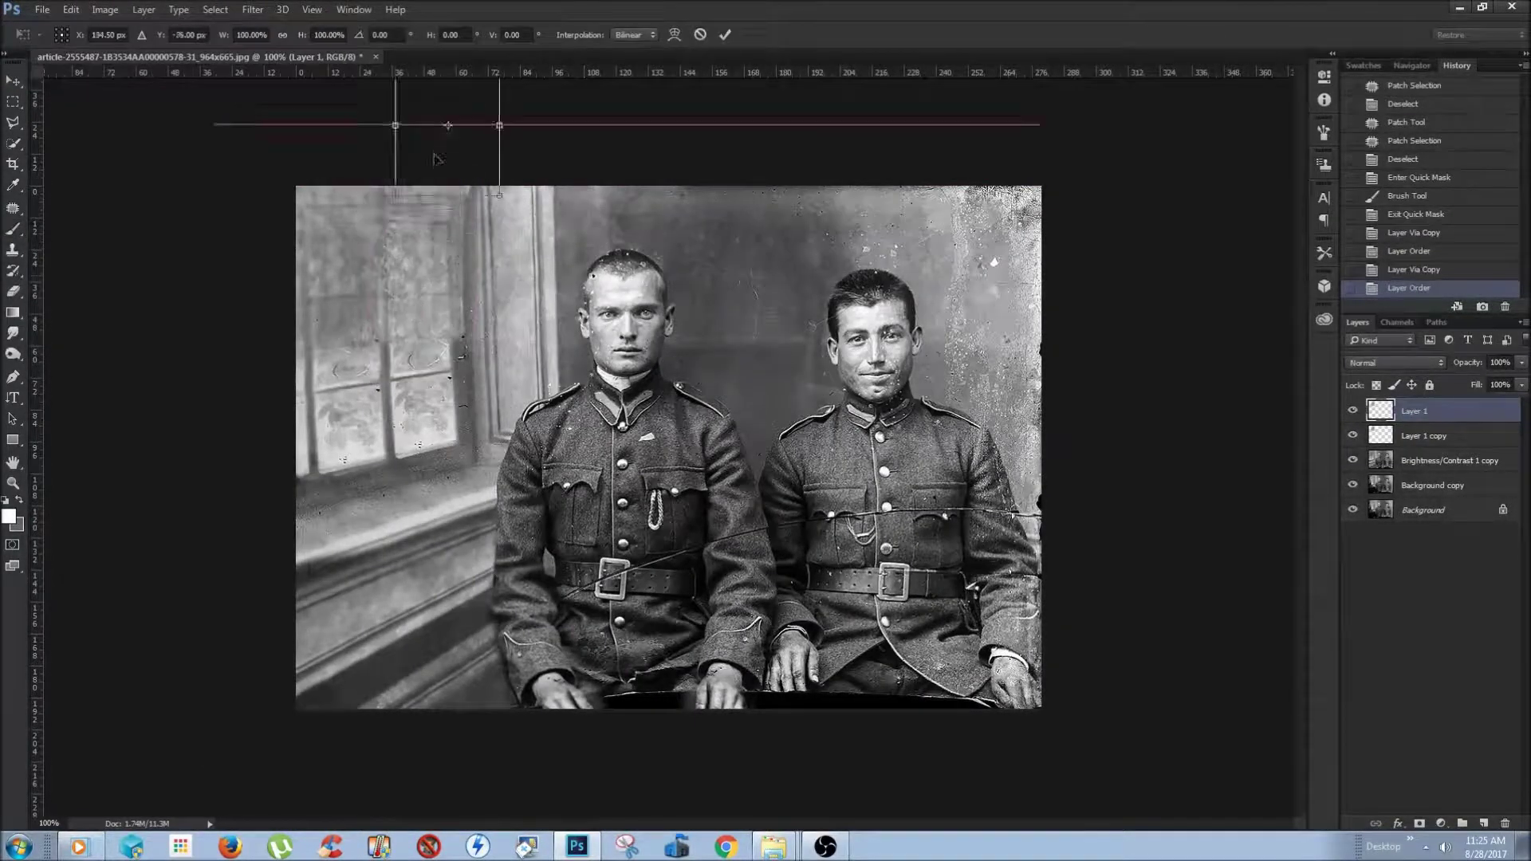
pyautogui.press('Return')
pyautogui.press('Delete')
pyautogui.hotkey('ctrl', 't')
pyautogui.press('Escape')
# Place a horizontally flipped patch copy at the image's left edge and merge the patches
pyautogui.hotkey('ctrl', 'j')
pyautogui.hotkey('ctrl', 't')
pyautogui.moveTo(443, 287); pyautogui.dragTo(367, 302)
pyautogui.rightClick(367, 302)
pyautogui.click(423, 540)
pyautogui.press('Return')
pyautogui.rightClick(1428, 411)
pyautogui.click(1268, 582)
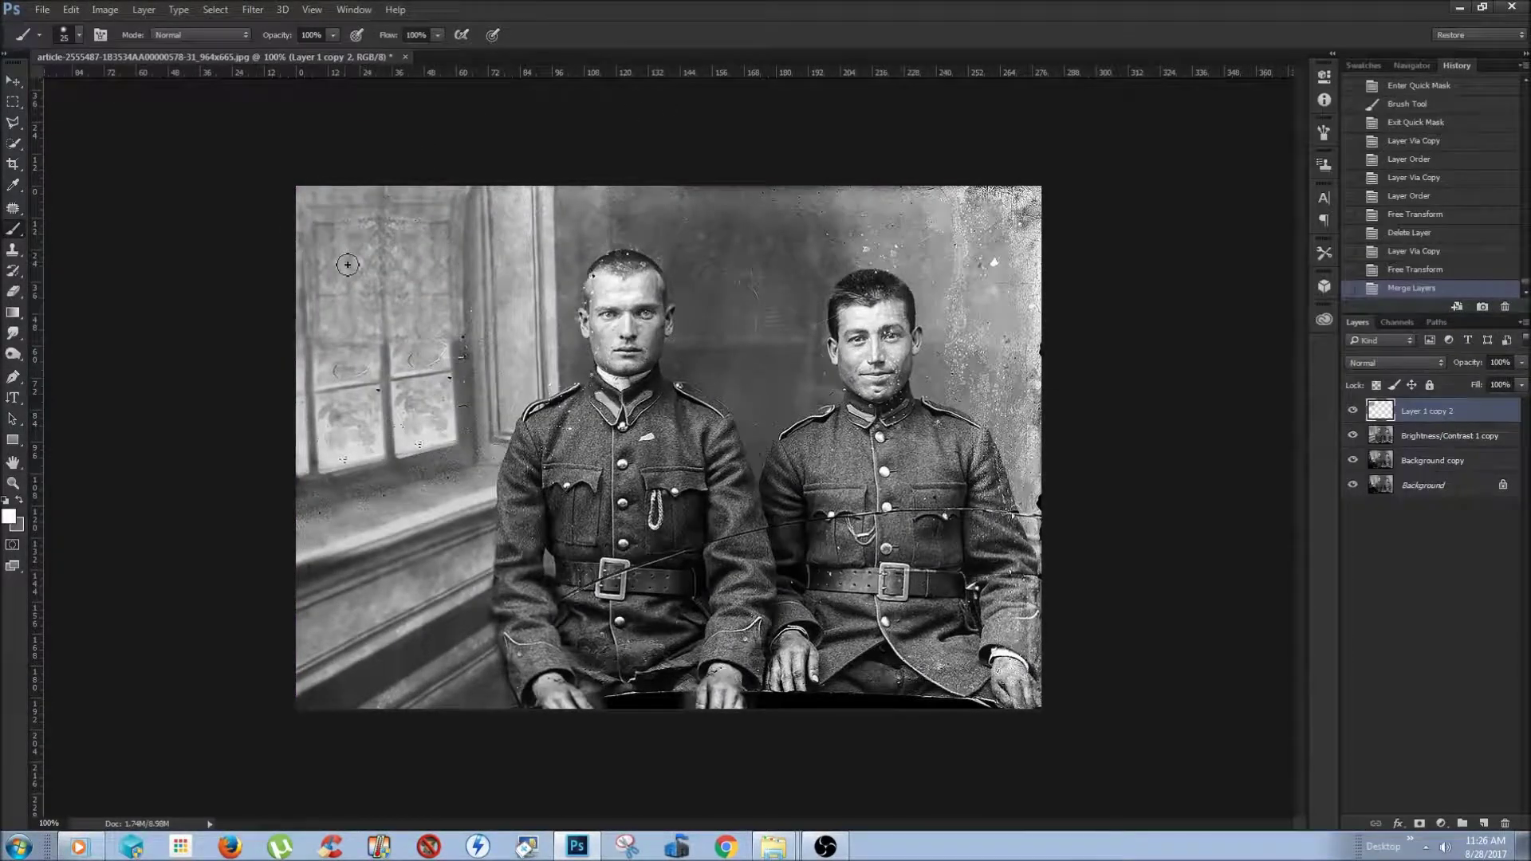
# Move another patch copy up over the window and mask its edges to blend in
pyautogui.hotkey('ctrl', 'j')
pyautogui.hotkey('ctrl', 't')
pyautogui.moveTo(383, 279); pyautogui.dragTo(383, 156)
pyautogui.press('Return')
pyautogui.click(1420, 823)
pyautogui.press('b')
pyautogui.moveTo(359, 207)
pyautogui.mouseDown()
pyautogui.moveTo(333, 228)
pyautogui.moveTo(416, 204)
pyautogui.moveTo(423, 229)
pyautogui.mouseUp()
pyautogui.press('x')
pyautogui.moveTo(323, 335); pyautogui.dragTo(327, 345)
pyautogui.moveTo(466, 198); pyautogui.dragTo(470, 217)
pyautogui.press('x')
pyautogui.scroll(-1, 342, 271)
# Merge the window patch layers and Brightness/Contrast into one retouched layer, checking opacity
pyautogui.rightClick(1428, 411)
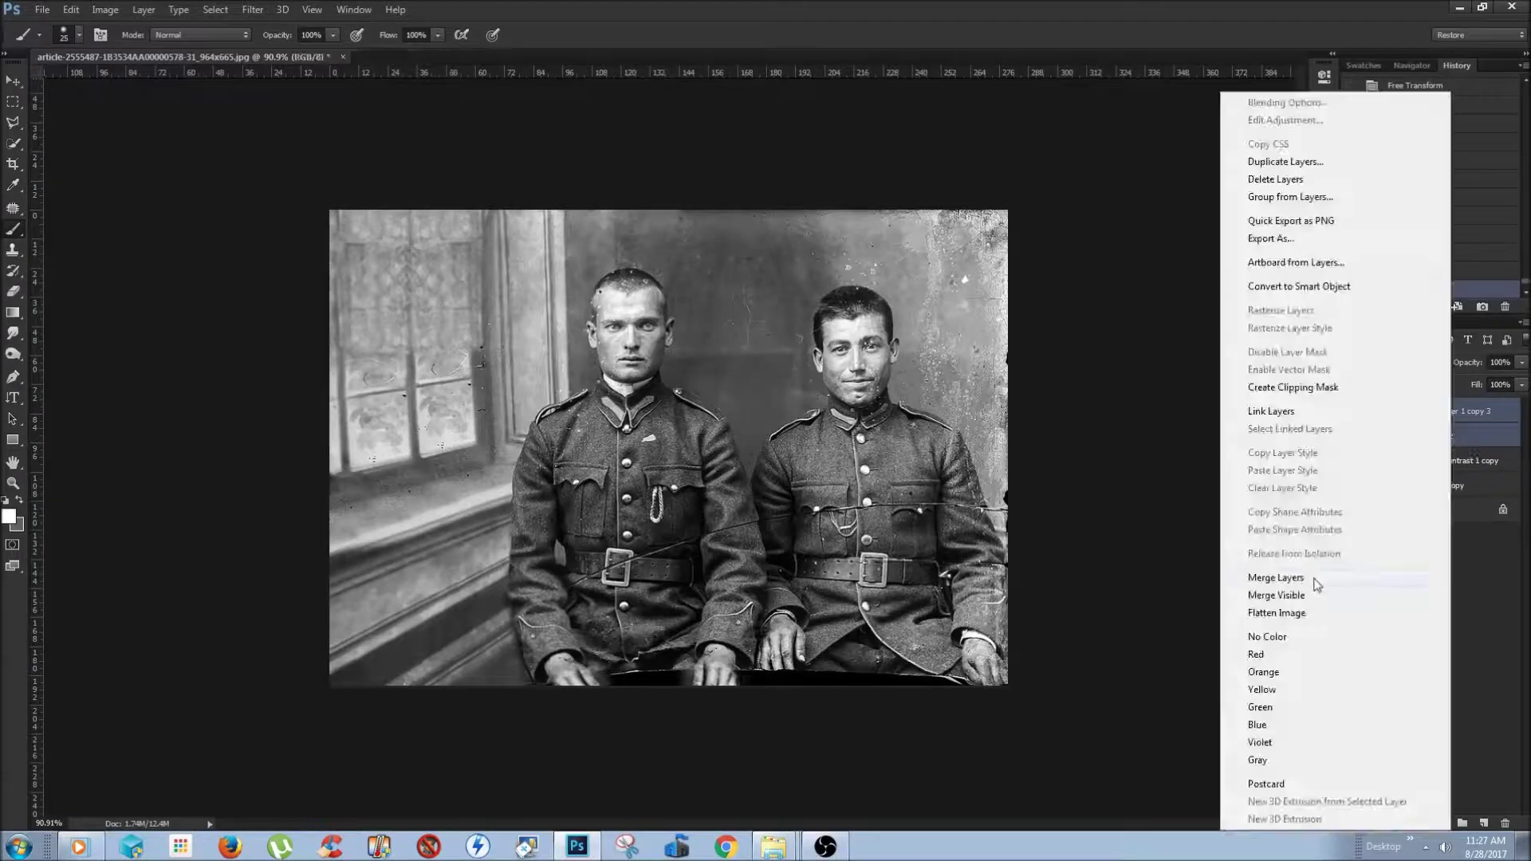
pyautogui.click(1276, 575)
pyautogui.hotkey('ctrl', 'alt', 'z')
pyautogui.hotkey('ctrl', 't')
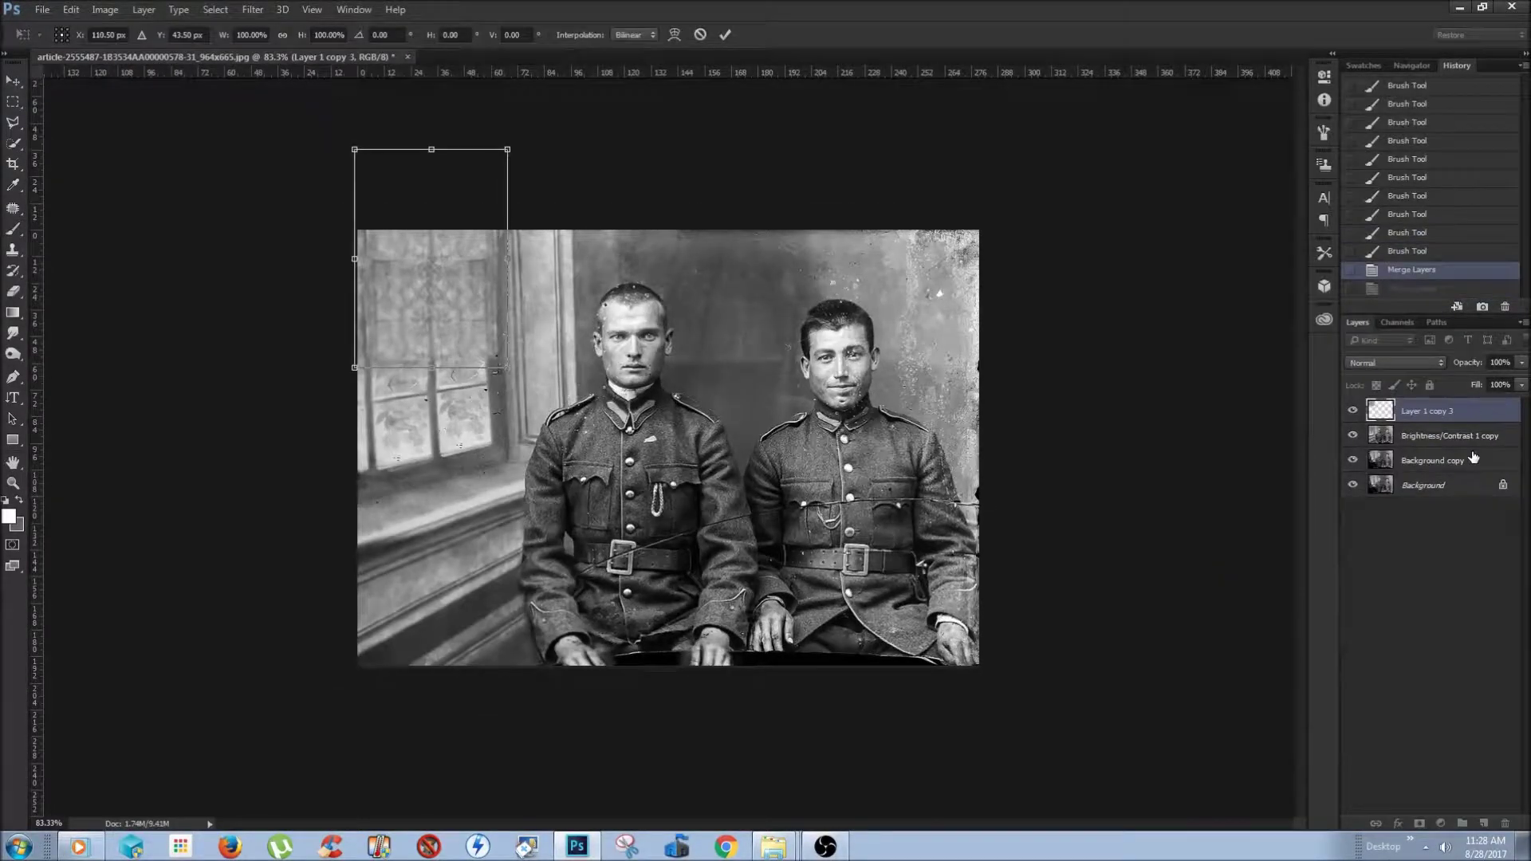
pyautogui.press('Return')
pyautogui.rightClick(1428, 411)
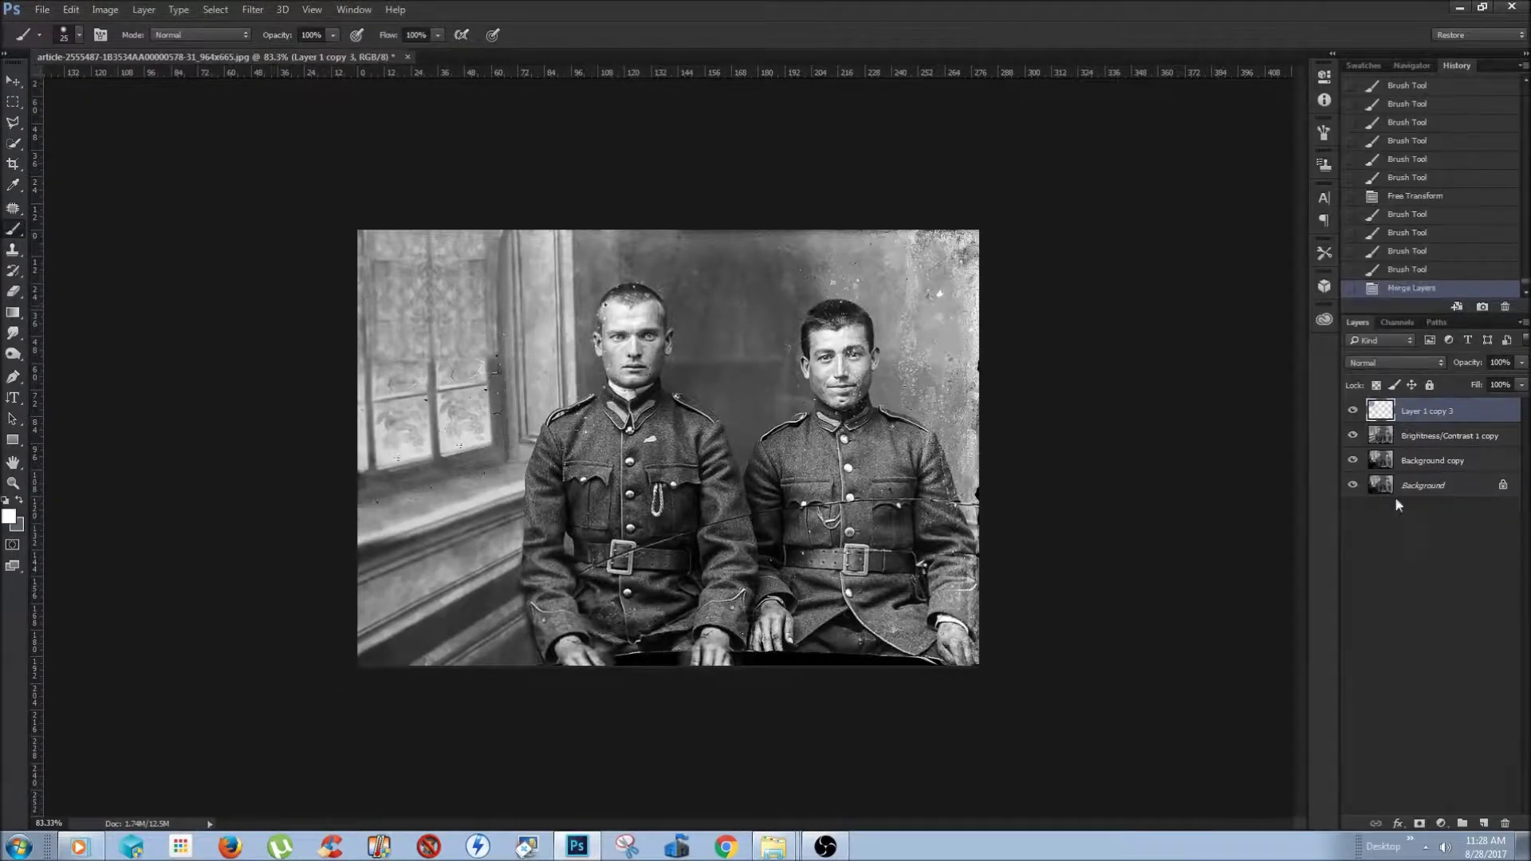
pyautogui.click(1276, 578)
pyautogui.moveTo(1521, 363); pyautogui.dragTo(1488, 386)
pyautogui.rightClick(1428, 411)
pyautogui.click(1276, 578)
pyautogui.press('s')
pyautogui.click(498, 236)
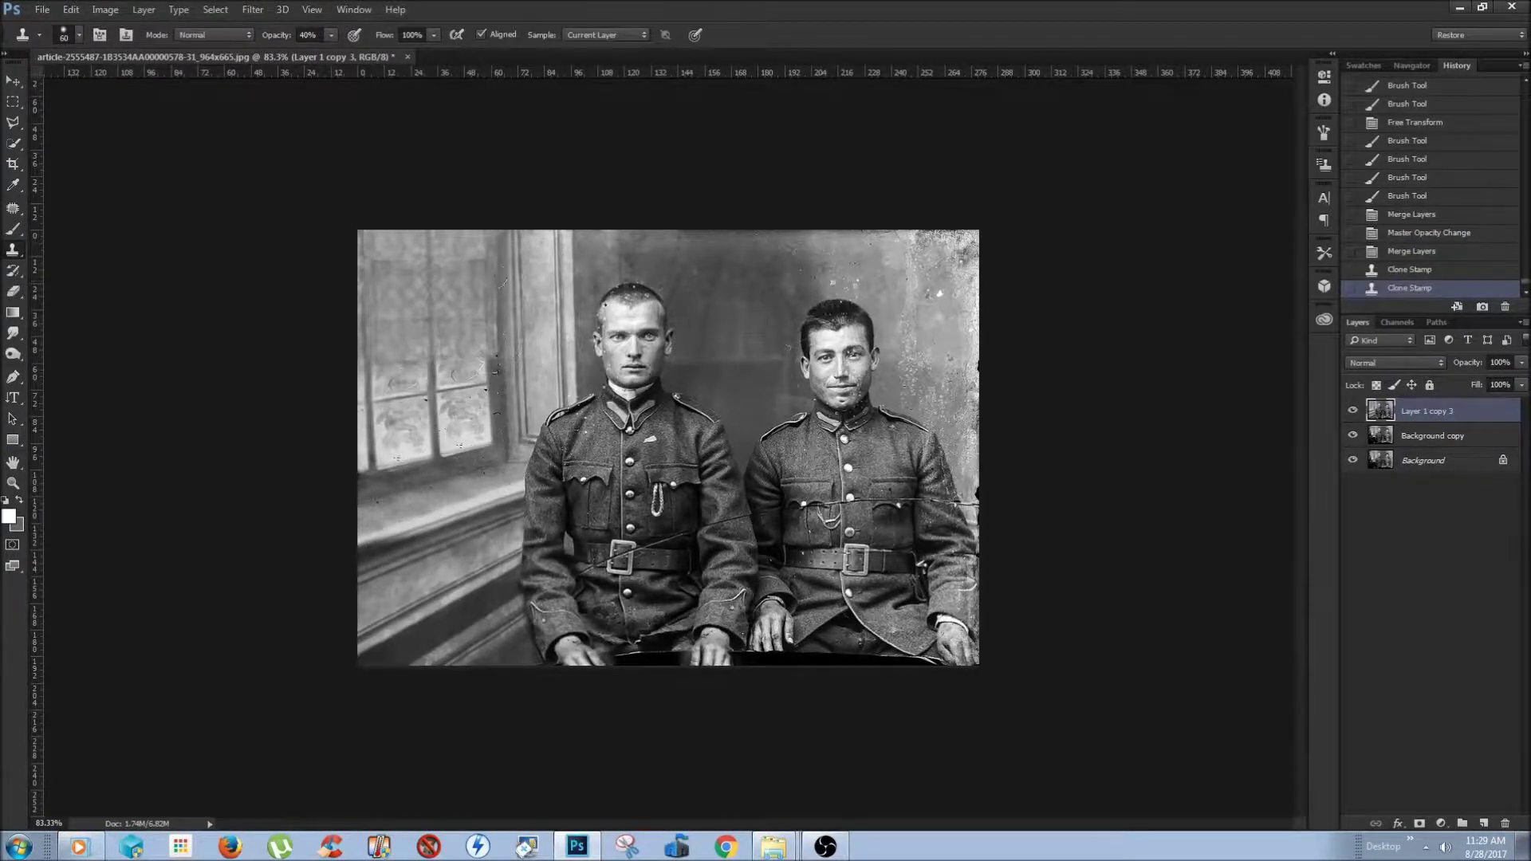
# Clone over a blemish and patch a damaged spot in the window area
pyautogui.click(606, 311)
pyautogui.hotkey('ctrl', 'alt', 'z')
pyautogui.hotkey('ctrl', 'alt', 'z')
pyautogui.hotkey('ctrl', 'alt', 'z')
pyautogui.press('0')
pyautogui.click(868, 236)
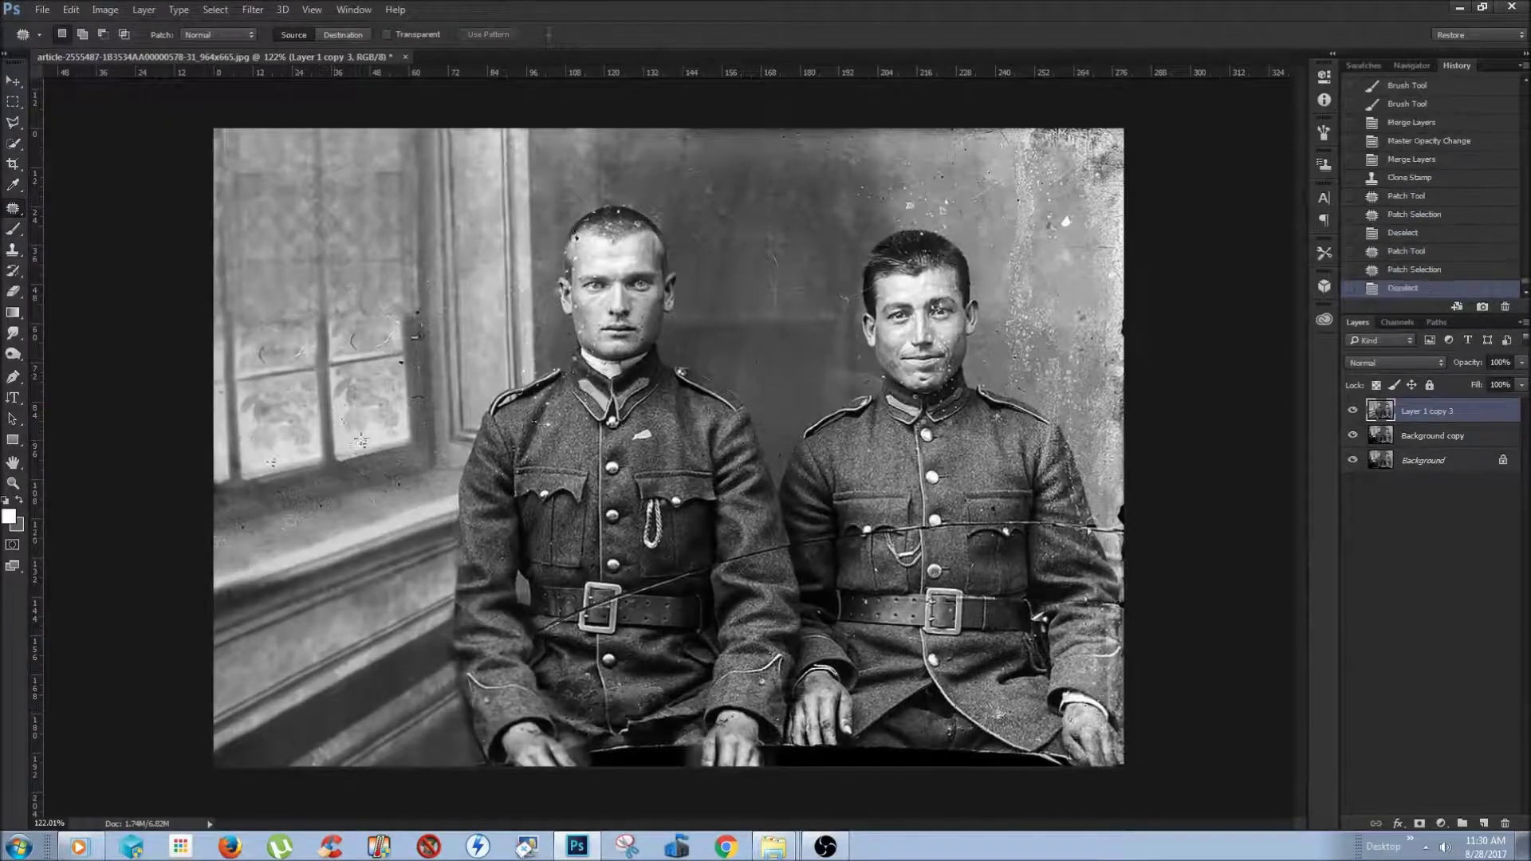
pyautogui.moveTo(276, 468); pyautogui.dragTo(280, 324)
pyautogui.hotkey('ctrl', 'd')
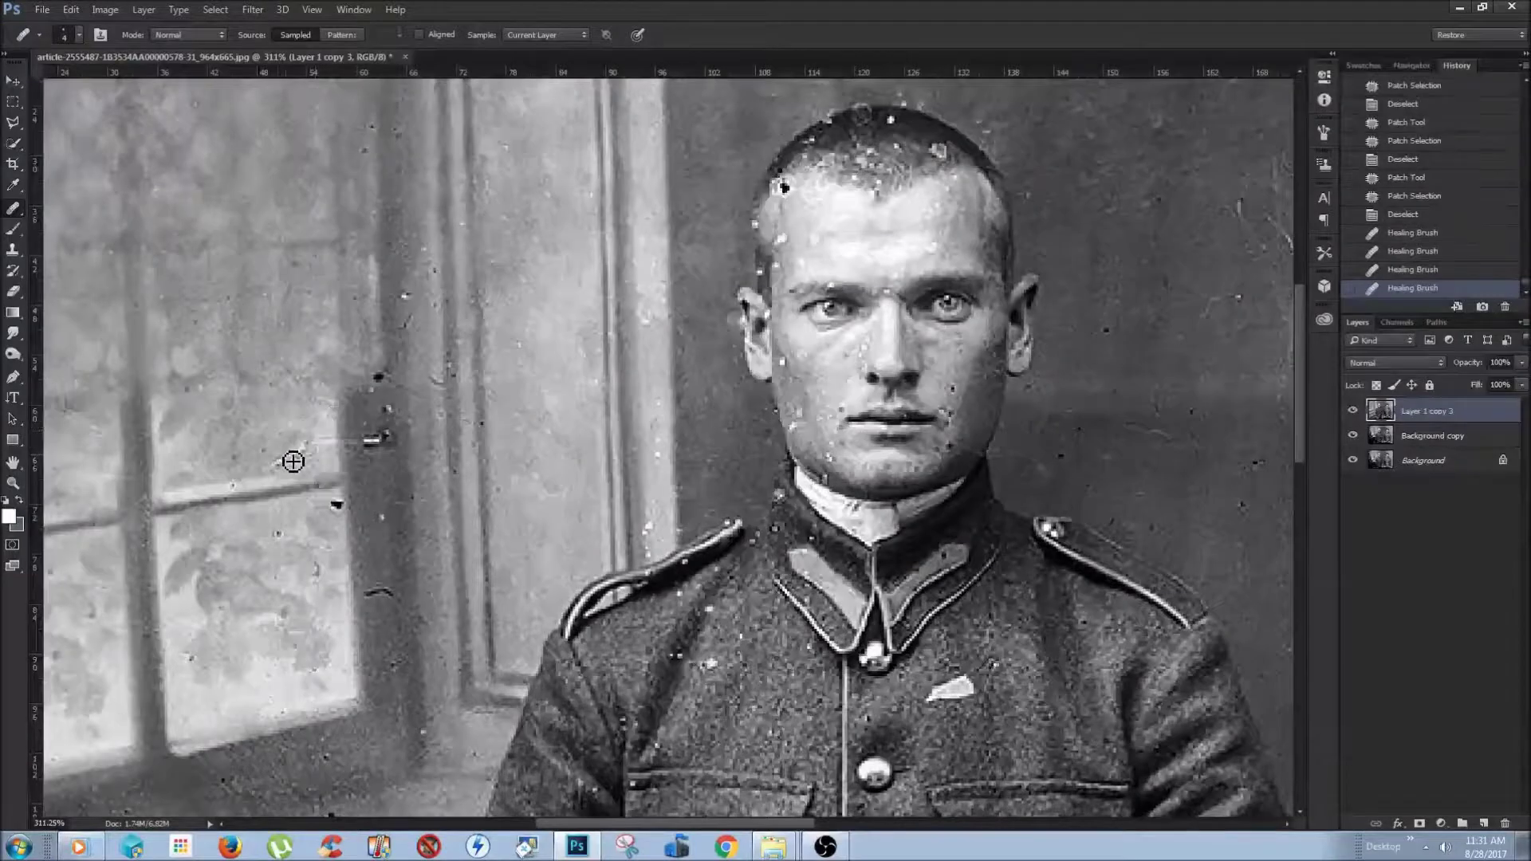
# Heal four white specks around the window frame with the Healing Brush
pyautogui.click(293, 461)
pyautogui.click(345, 457)
pyautogui.click(372, 435)
pyautogui.click(364, 403)
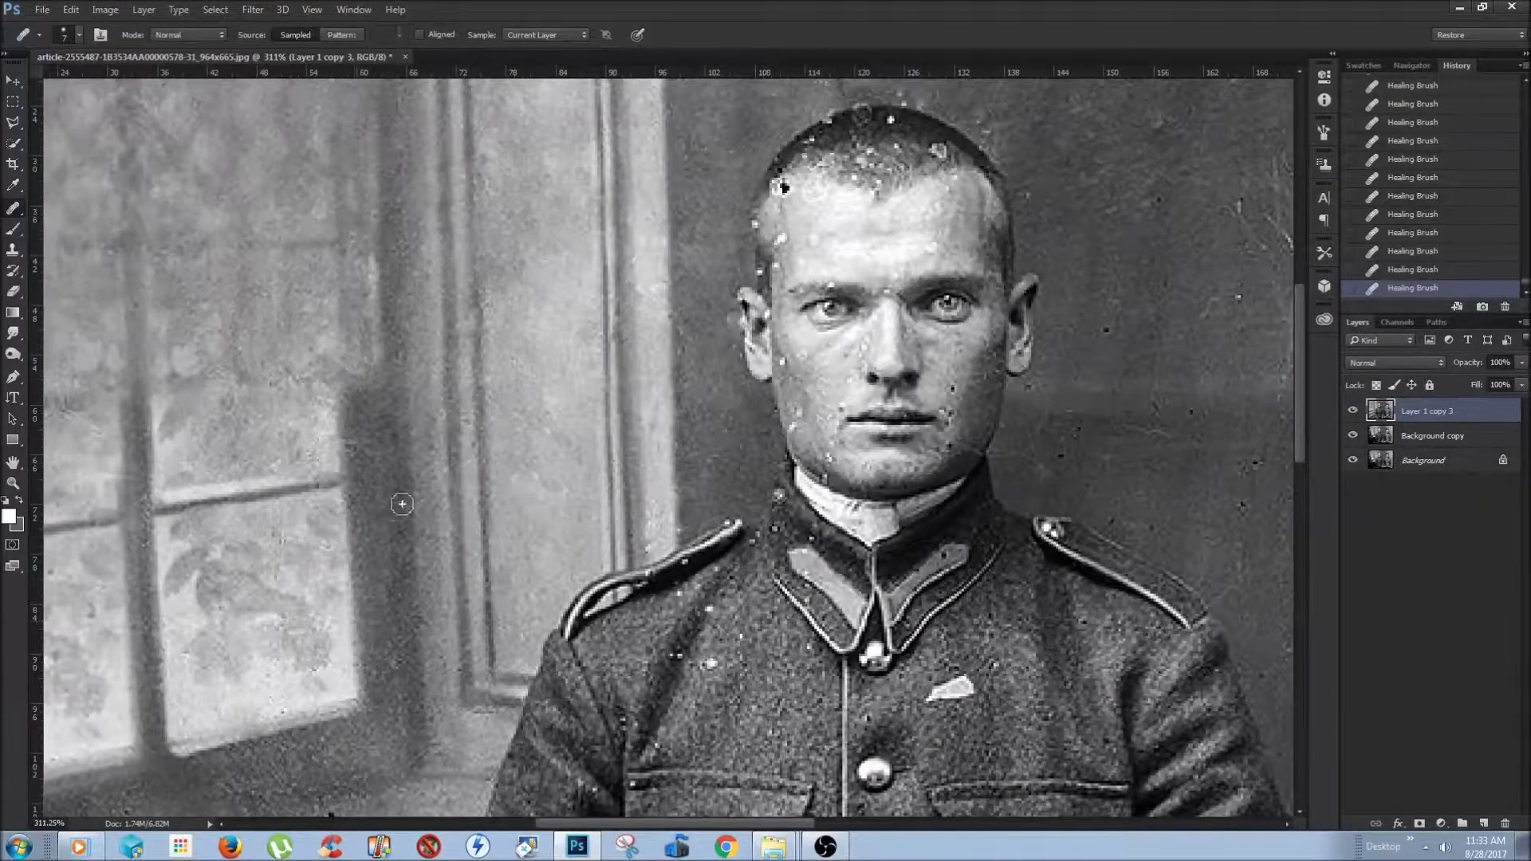
pyautogui.scroll(3, 500, 310)
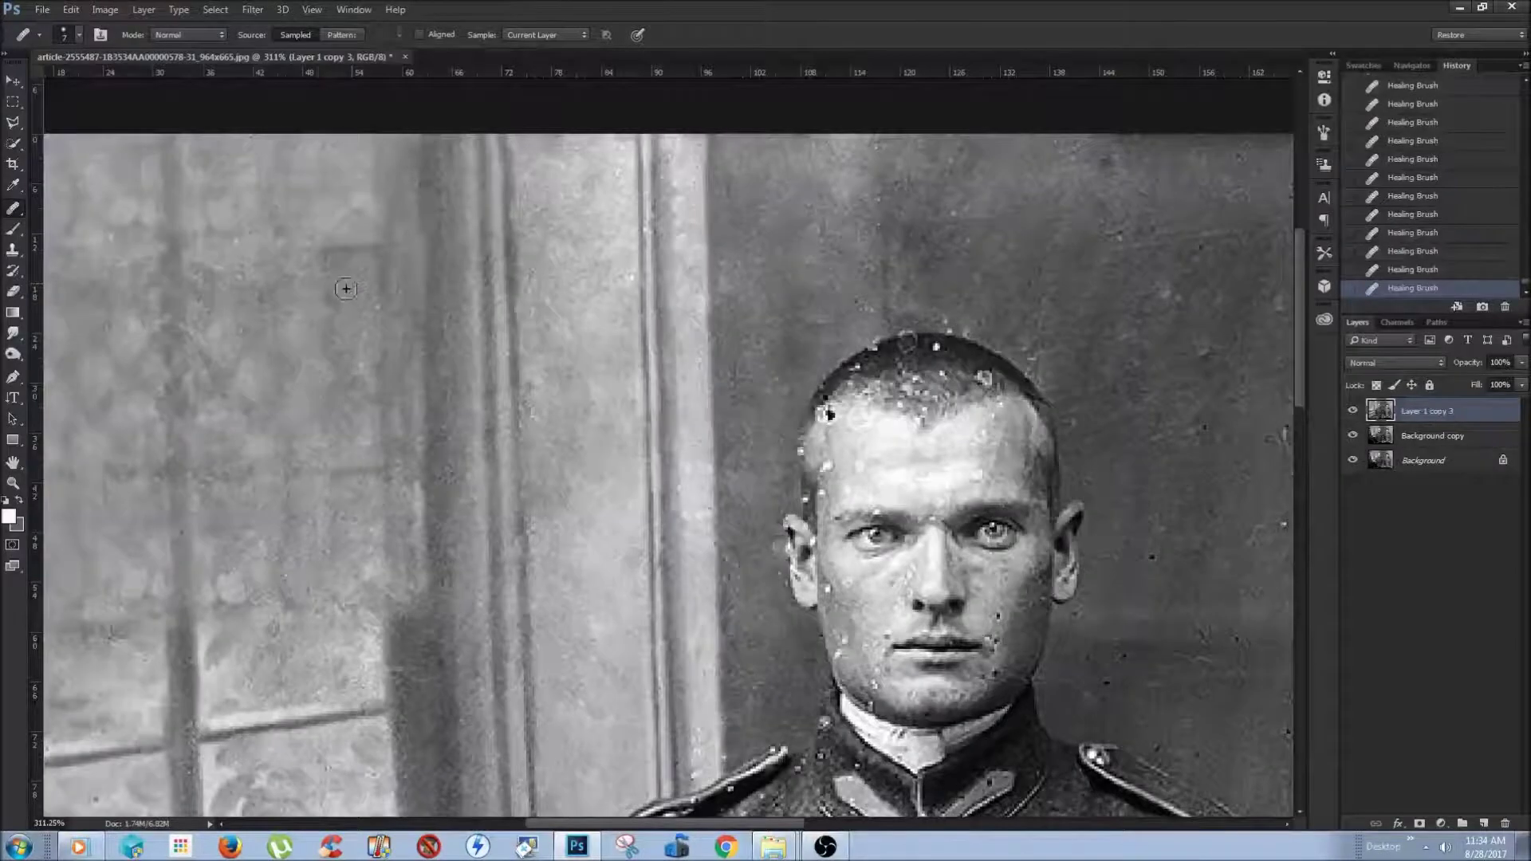
pyautogui.scroll(-5, 179, 515)
pyautogui.scroll(1, 272, 520)
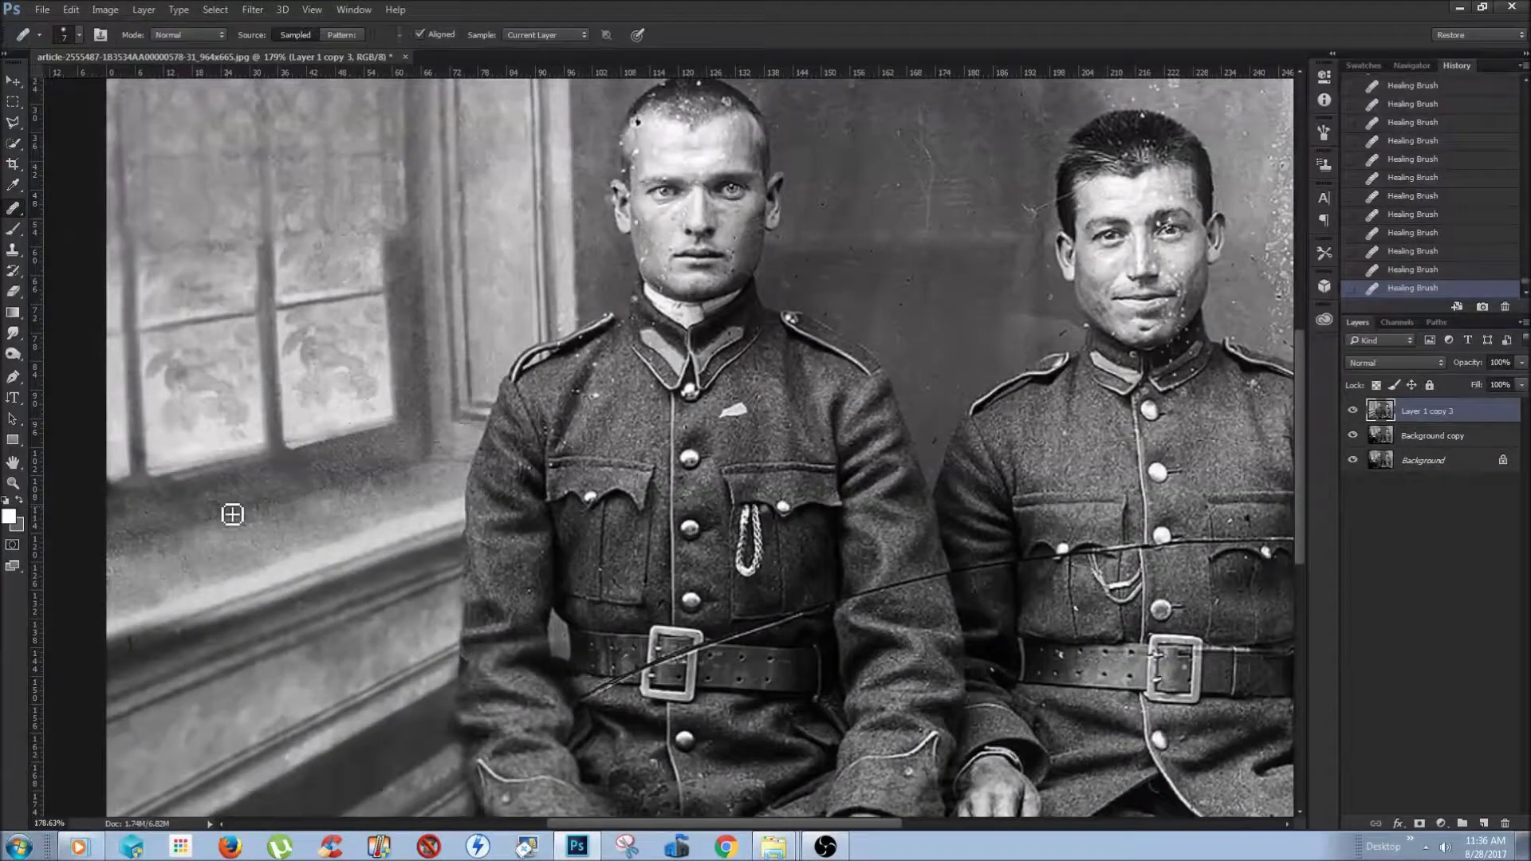
pyautogui.scroll(-5, 363, 398)
pyautogui.scroll(3, 335, 335)
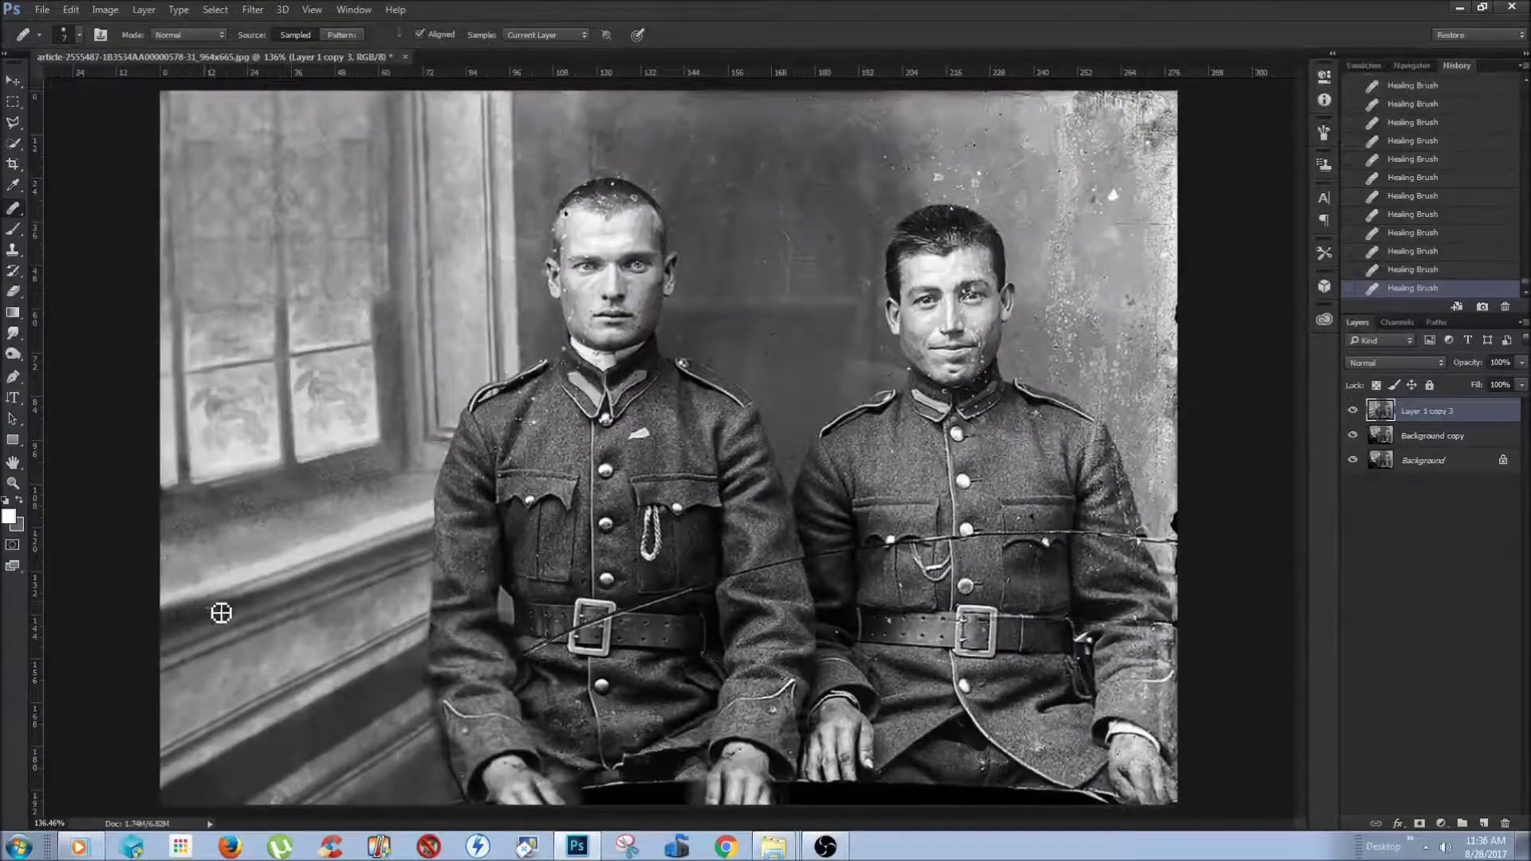
pyautogui.scroll(-3, 386, 512)
pyautogui.scroll(3, 386, 513)
# Toggle the retouched layer's visibility to compare it with the original
pyautogui.click(1353, 410)
pyautogui.click(1353, 411)
pyautogui.click(1354, 411)
pyautogui.click(1354, 411)
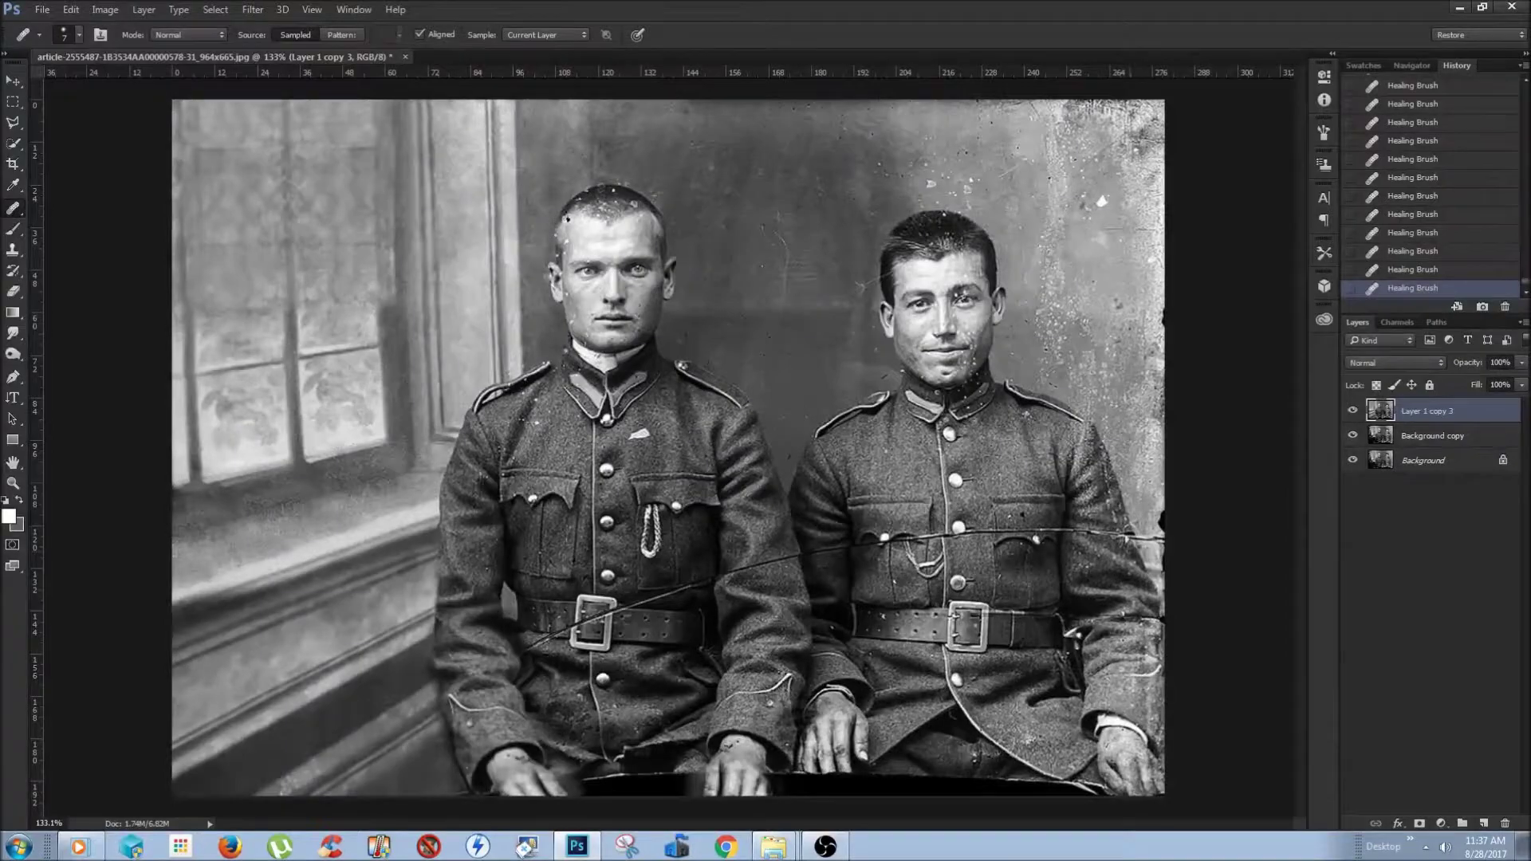
pyautogui.scroll(3, 319, 551)
pyautogui.scroll(-3, 319, 551)
pyautogui.scroll(4, 303, 550)
# Lasso a clean strip near the belts with the Polygonal Lasso and copy it to a new layer
pyautogui.press('l')
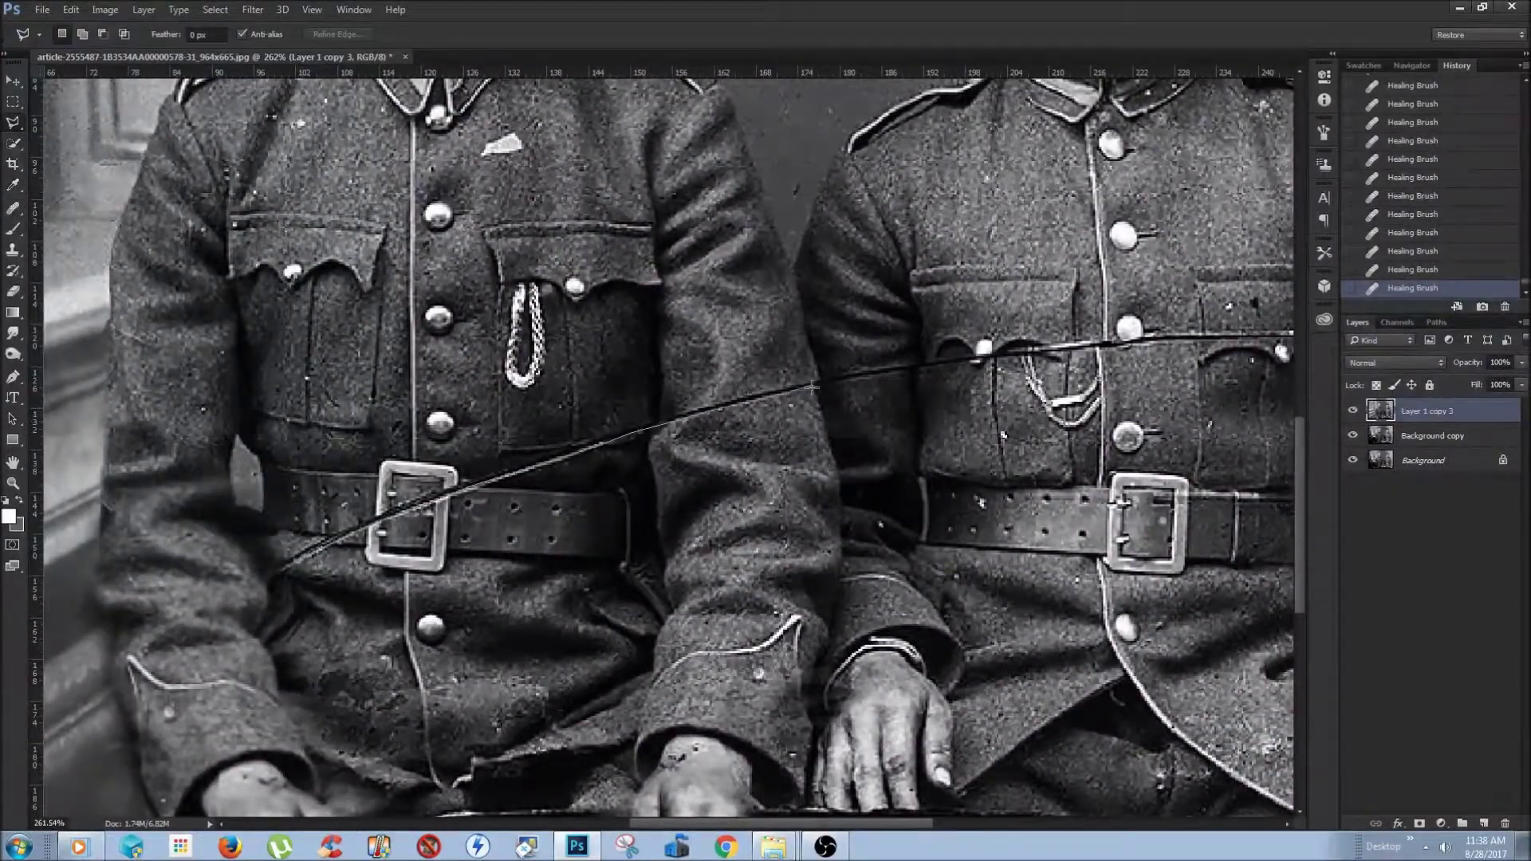
pyautogui.hscroll(5, 972, 335)
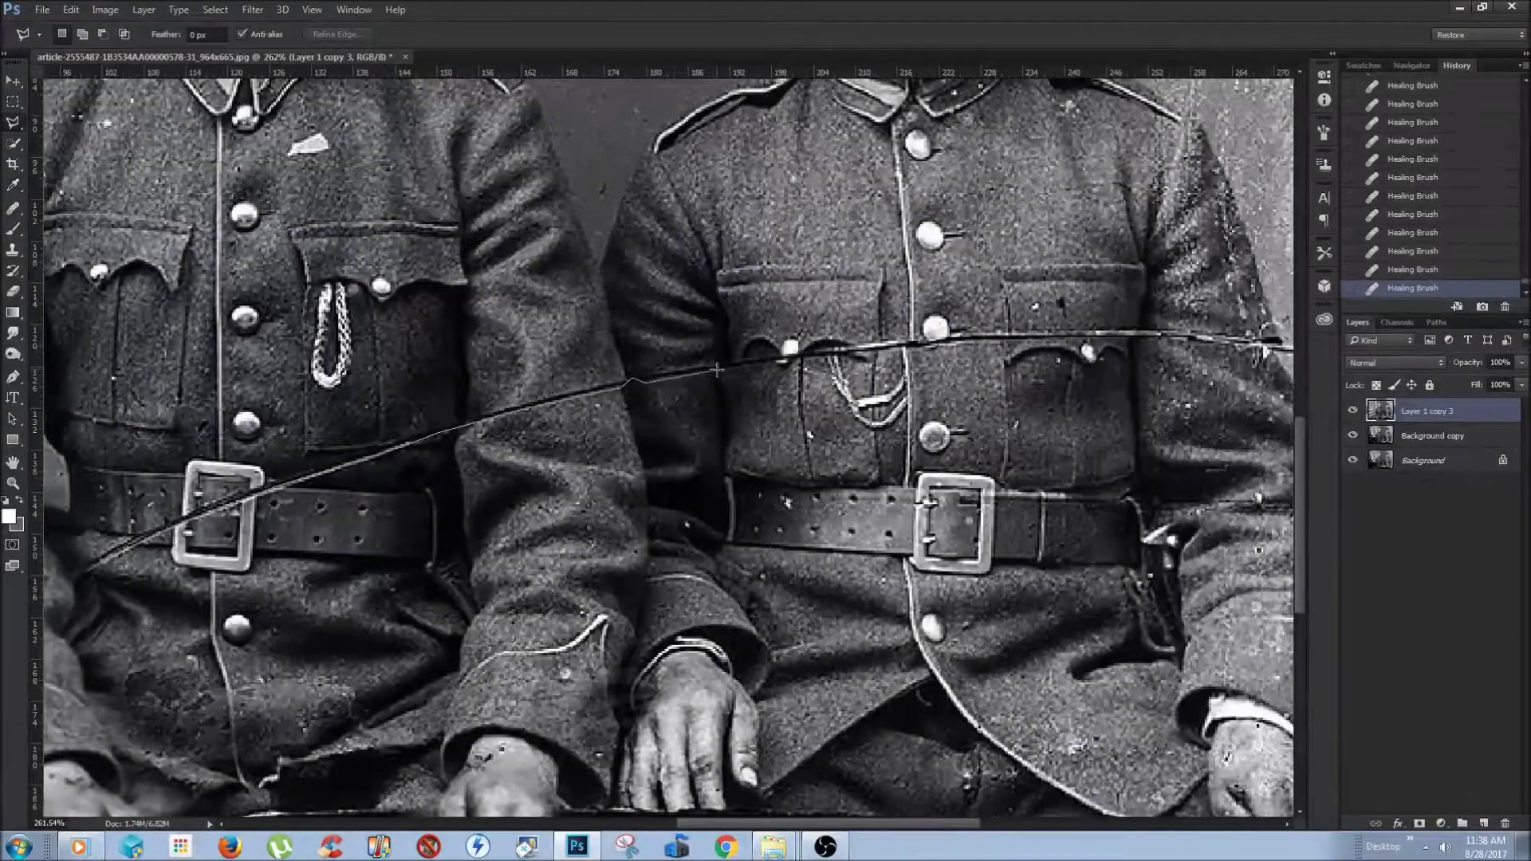
pyautogui.hscroll(2, 1192, 336)
pyautogui.scroll(-4, 717, 478)
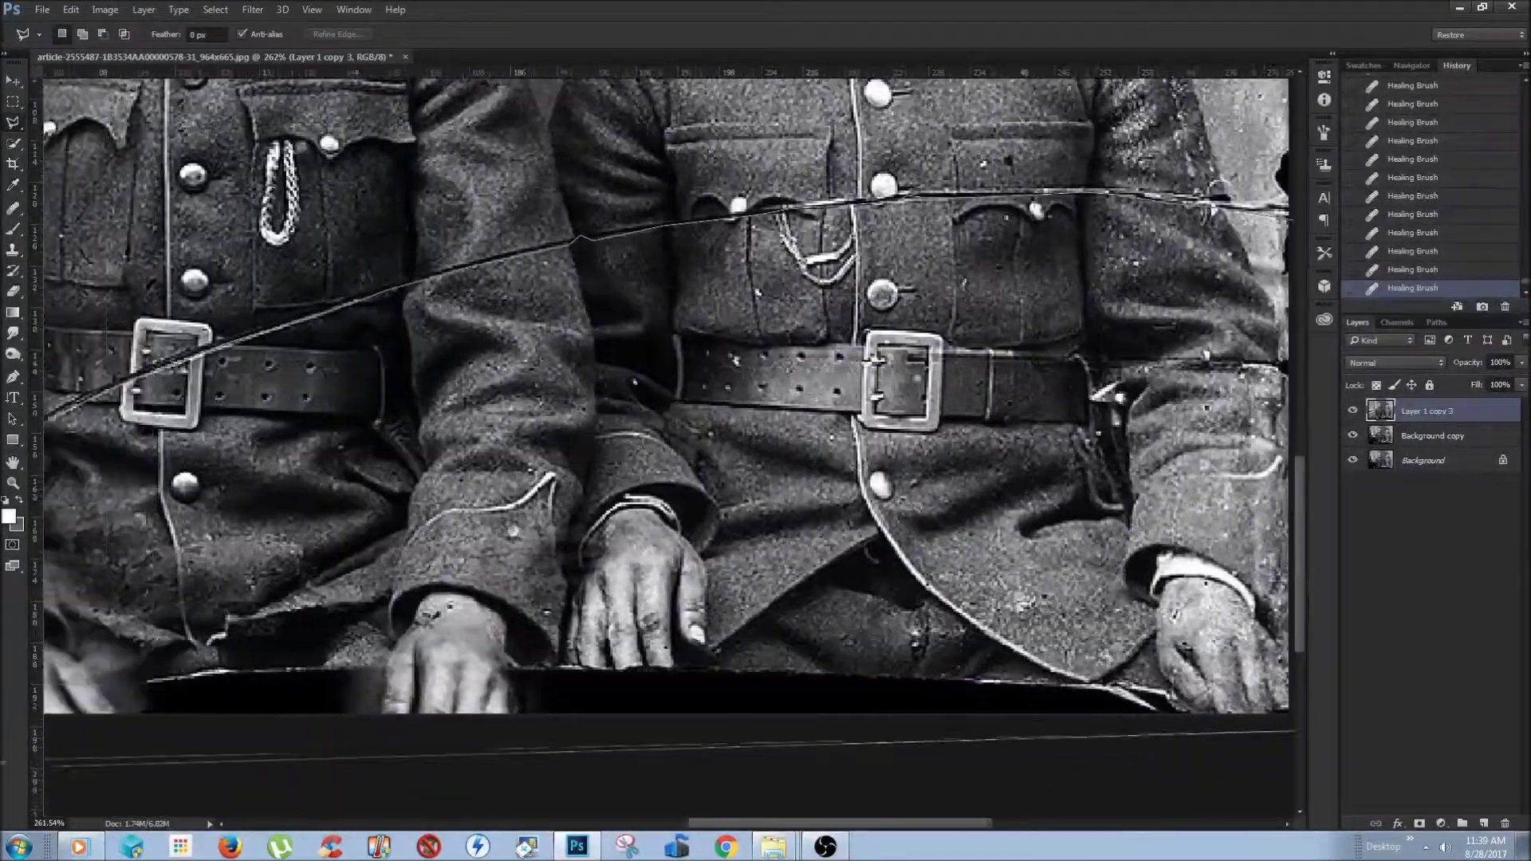
pyautogui.hscroll(-10, 501, 664)
pyautogui.click(411, 380)
pyautogui.hotkey('ctrl', '1')
pyautogui.hotkey('ctrl', 'j')
# Stretch the copied strip over the belt crack and mask its edges into the jackets
pyautogui.hotkey('ctrl', 't')
pyautogui.moveTo(438, 394); pyautogui.dragTo(1286, 449)
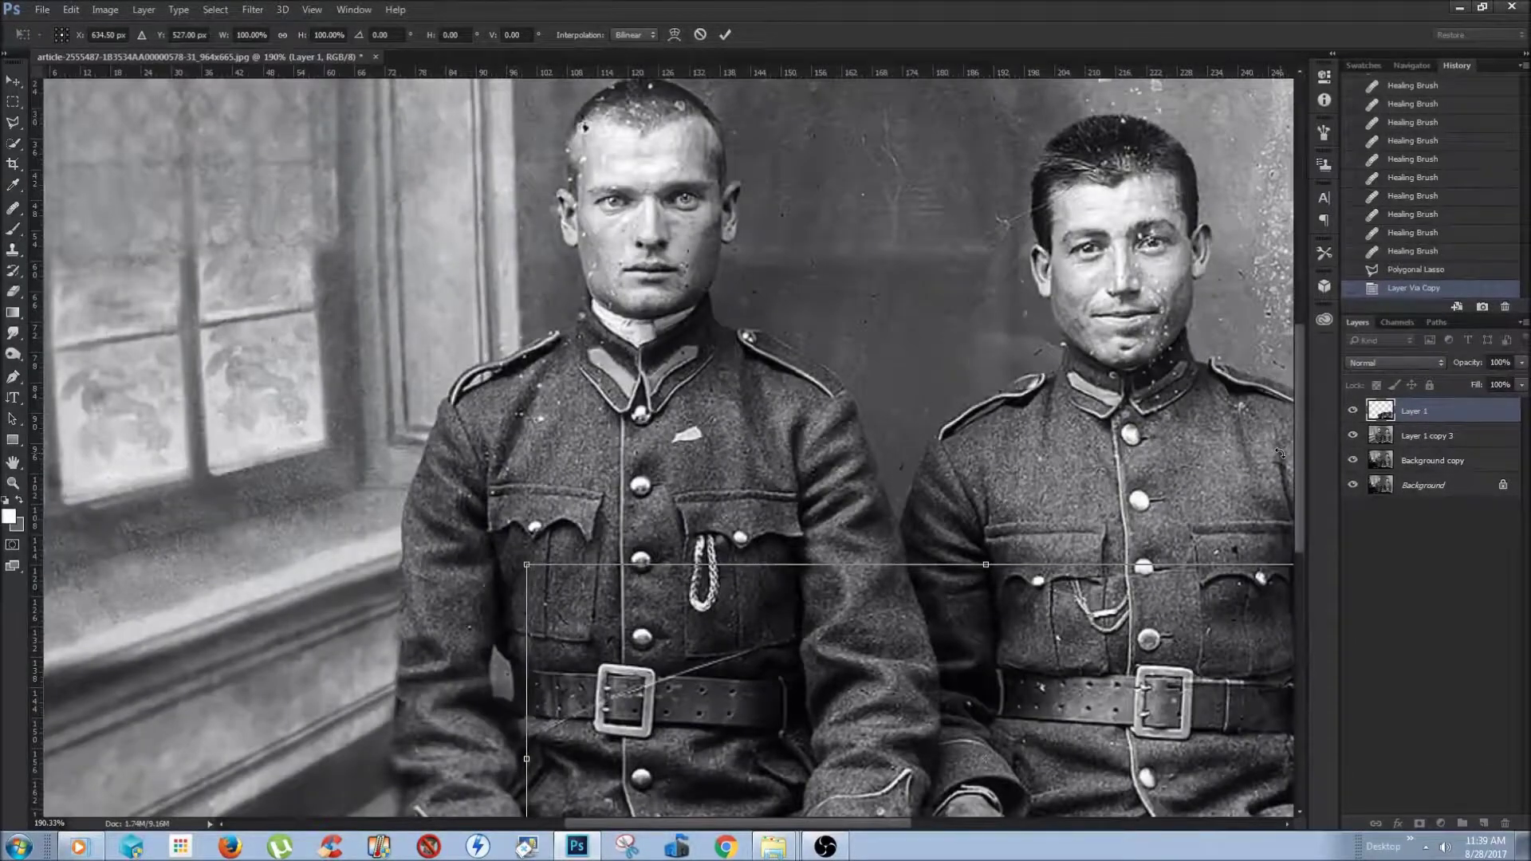
pyautogui.scroll(-3, 1279, 452)
pyautogui.click(725, 34)
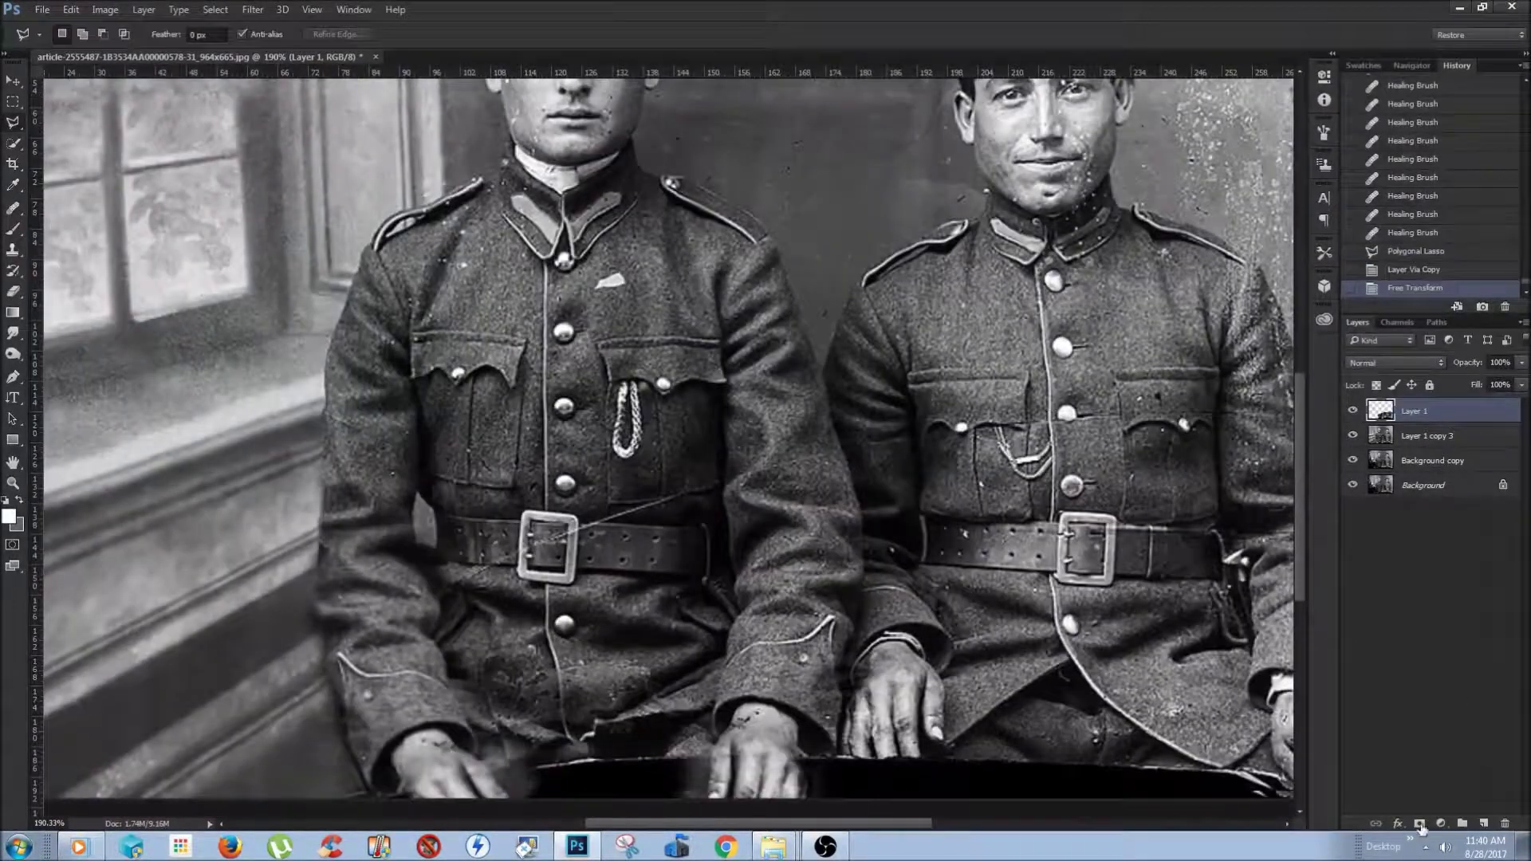
pyautogui.click(1420, 824)
pyautogui.press('b')
pyautogui.press('x')
pyautogui.moveTo(519, 766); pyautogui.dragTo(989, 758)
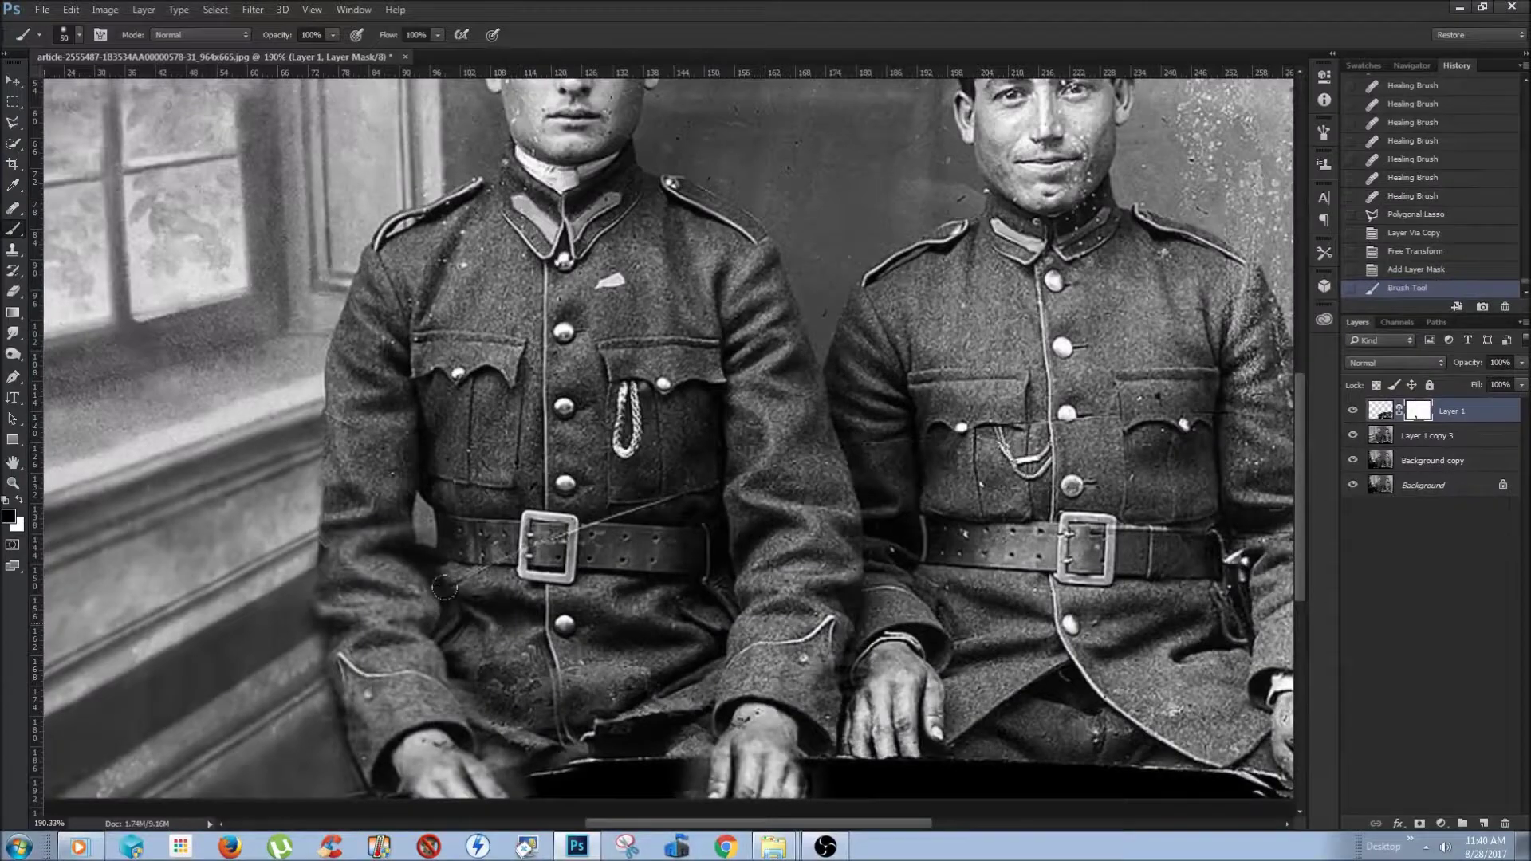
pyautogui.scroll(-3, 438, 588)
pyautogui.moveTo(590, 737); pyautogui.dragTo(878, 734)
pyautogui.moveTo(594, 666)
pyautogui.mouseDown()
pyautogui.moveTo(630, 702)
pyautogui.moveTo(612, 732)
pyautogui.mouseUp()
pyautogui.press('x')
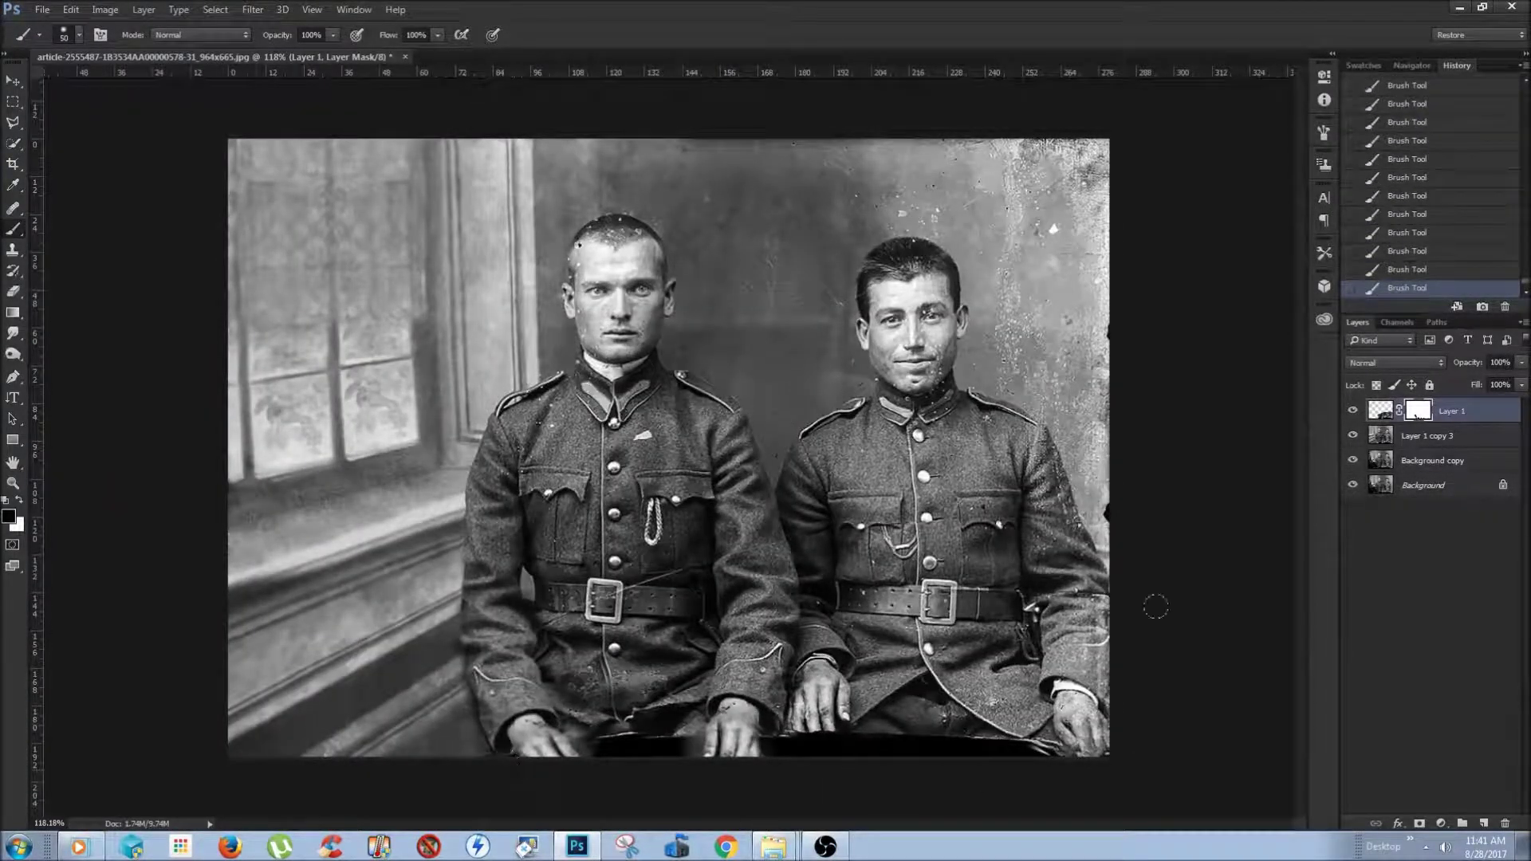
# Compare the strip layer on and off, then merge it into the retouched layer
pyautogui.click(1353, 411)
pyautogui.click(1355, 411)
pyautogui.click(1355, 412)
pyautogui.click(1354, 411)
pyautogui.click(1354, 411)
pyautogui.hotkey('ctrl', 'e')
pyautogui.click(1353, 410)
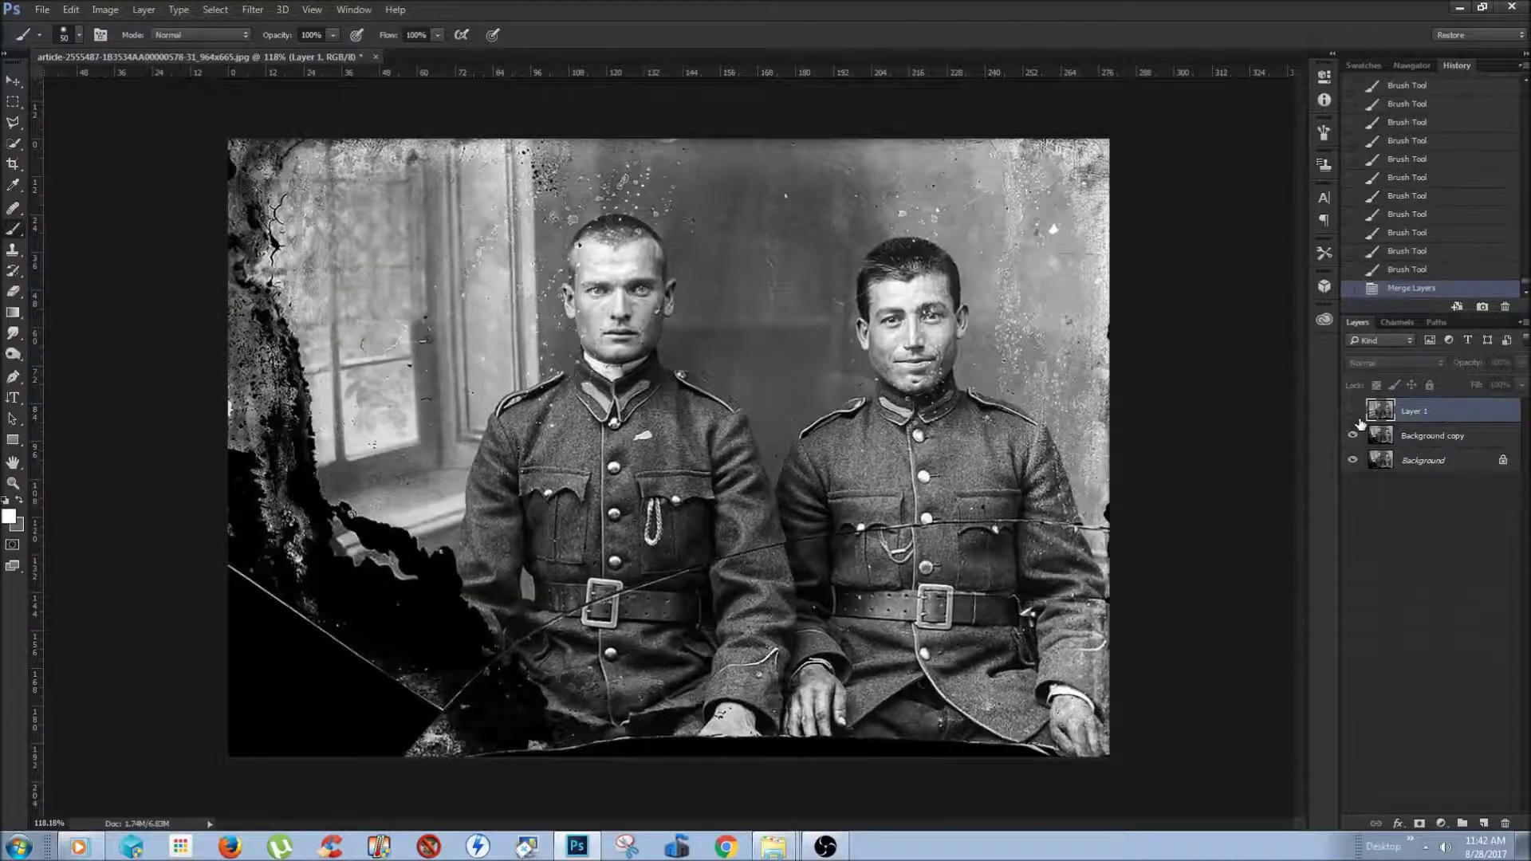
pyautogui.click(1354, 411)
# Heal four small spots on the lower jacket with the Healing Brush
pyautogui.click(12, 248)
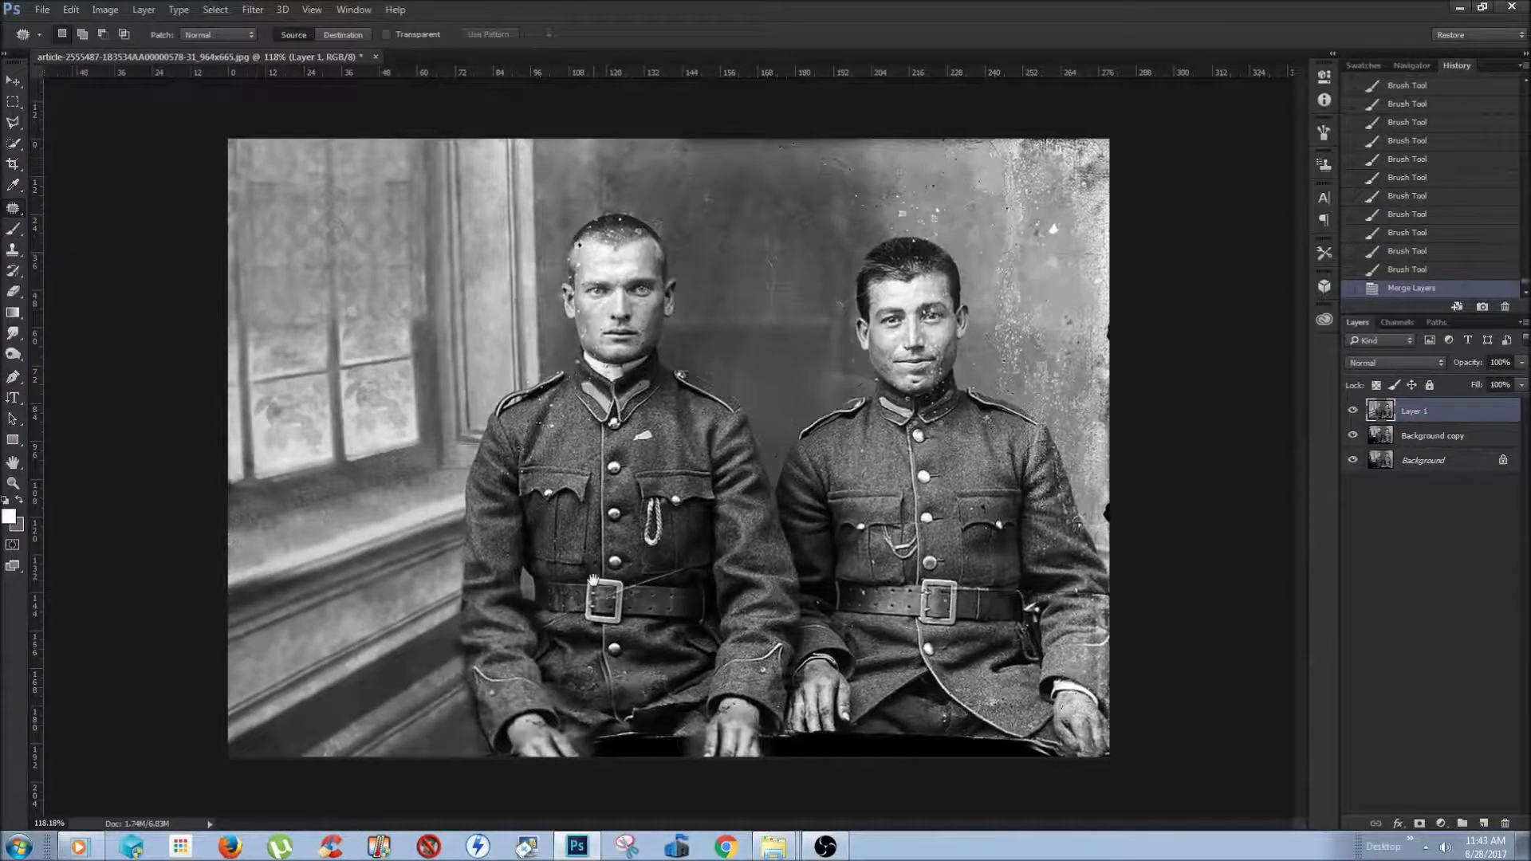
pyautogui.scroll(3, 558, 478)
pyautogui.click(553, 591)
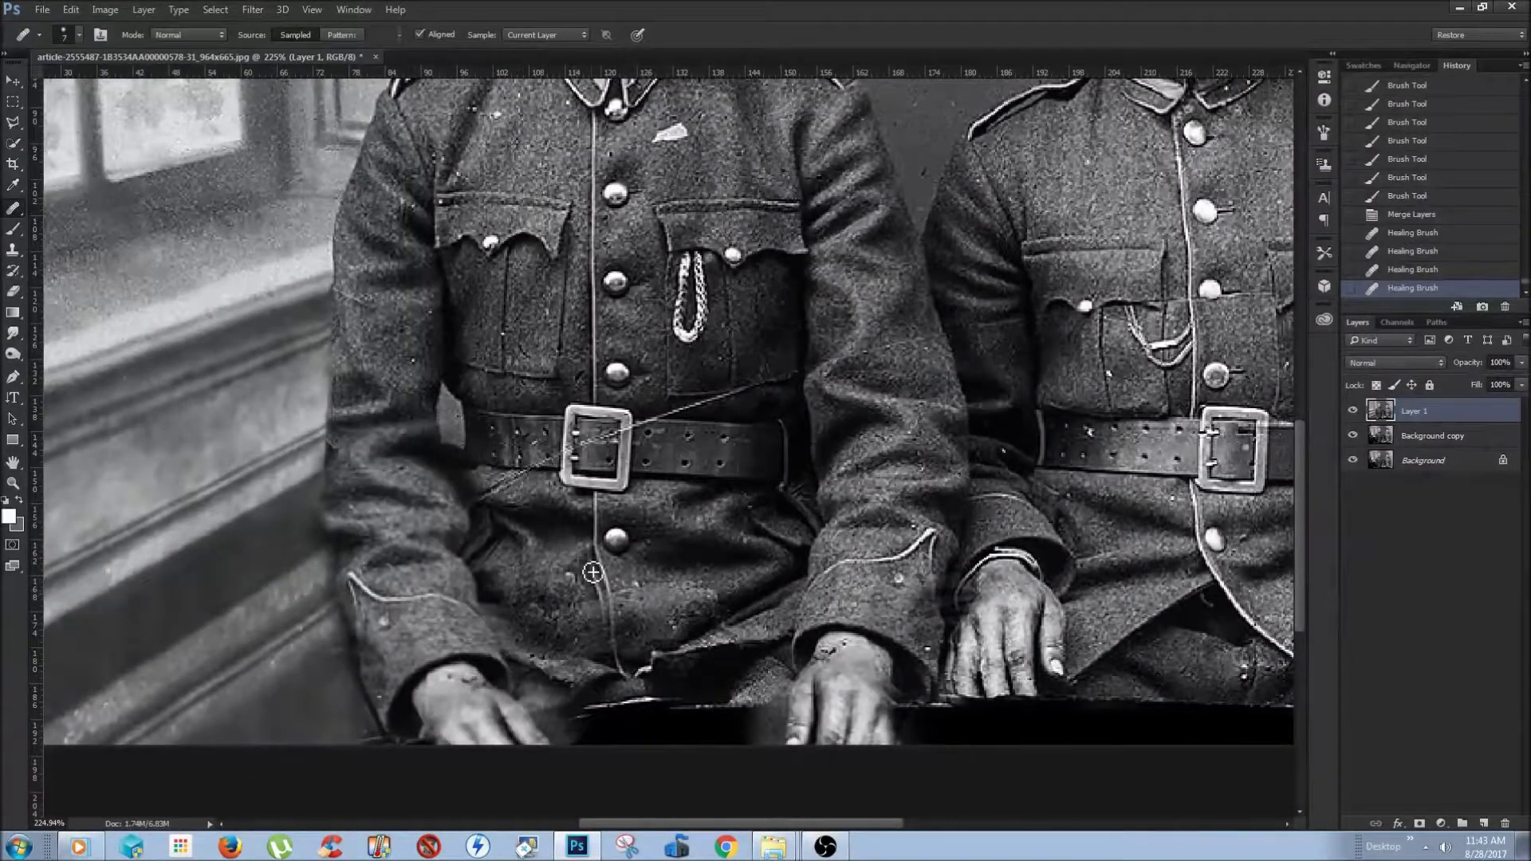
pyautogui.click(702, 599)
pyautogui.click(678, 615)
pyautogui.click(634, 600)
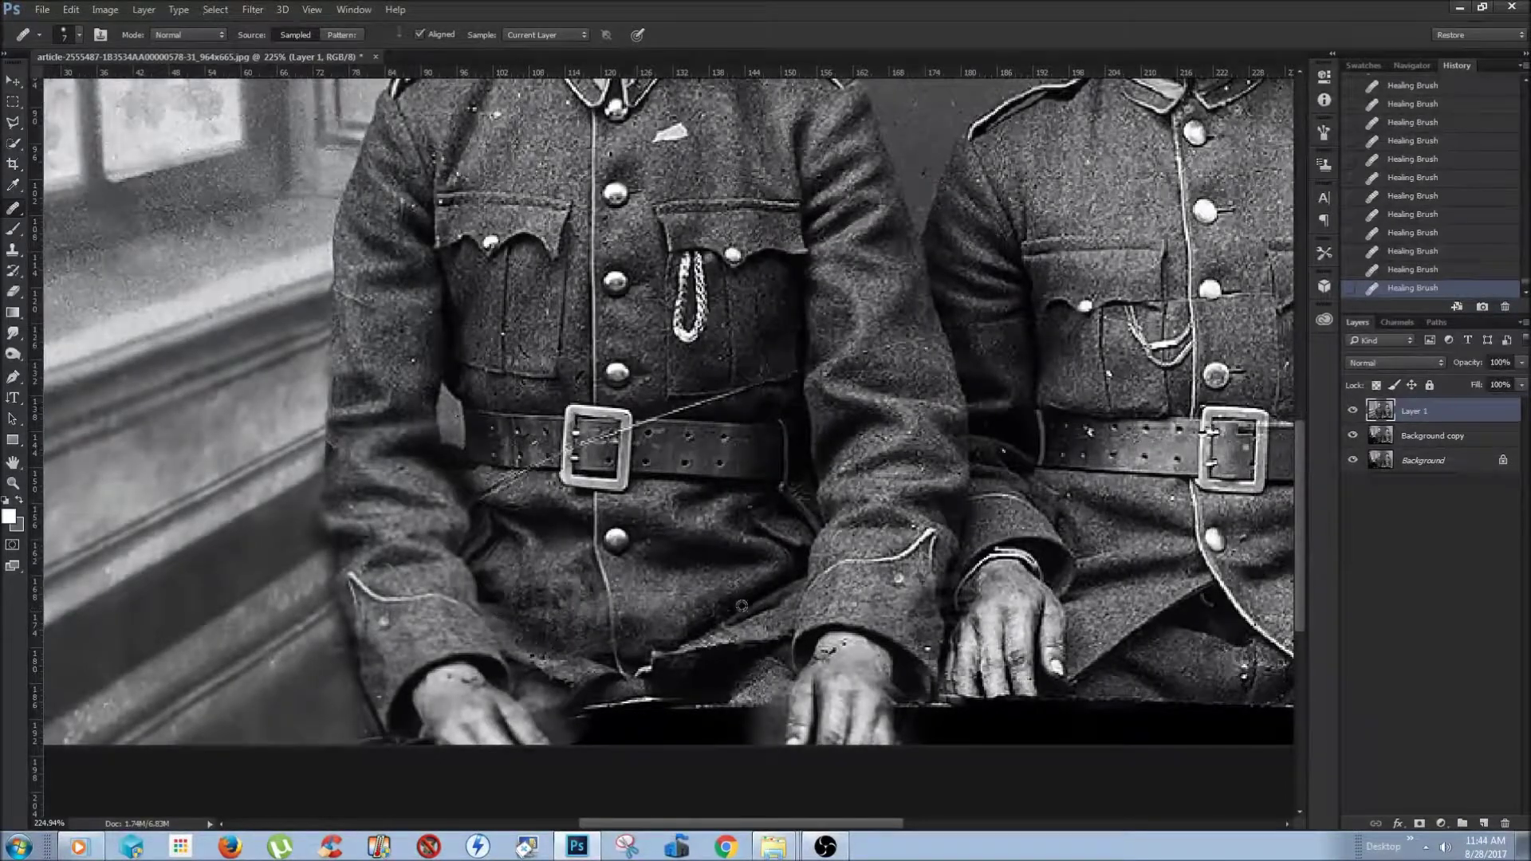
# Copy a round patch over the dark jacket spot and merge it into the retouched layer
pyautogui.press('q')
pyautogui.press('b')
pyautogui.click(561, 609)
pyautogui.press('q')
pyautogui.hotkey('ctrl', 't')
pyautogui.press('Return')
pyautogui.hotkey('ctrl', 'j')
pyautogui.hotkey('ctrl', 't')
pyautogui.moveTo(563, 607); pyautogui.dragTo(562, 594)
pyautogui.press('Return')
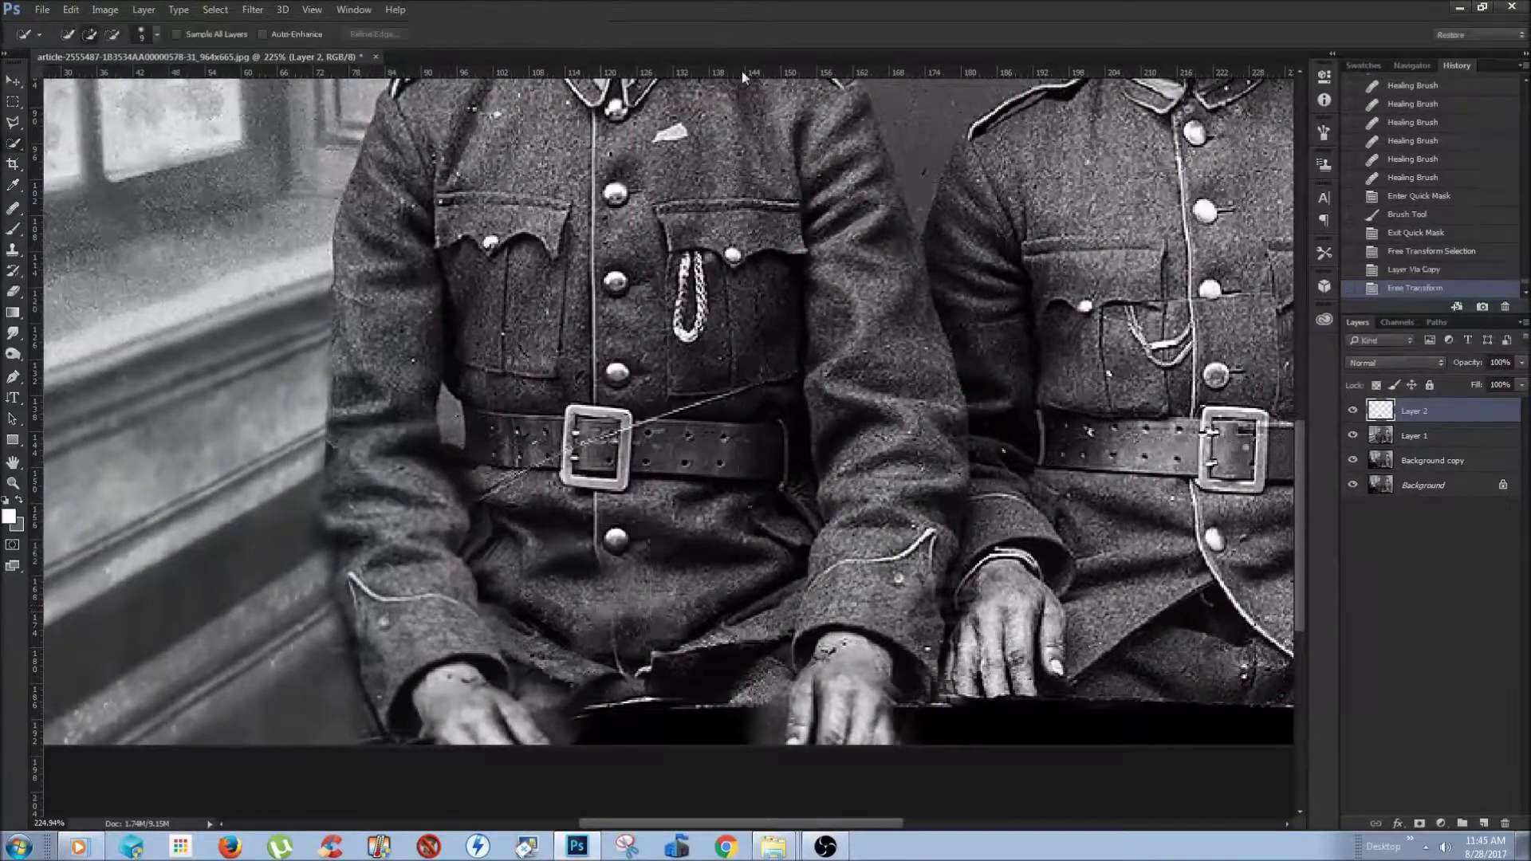
pyautogui.hotkey('ctrl', 'e')
pyautogui.hotkey('ctrl', '0')
pyautogui.press('c')
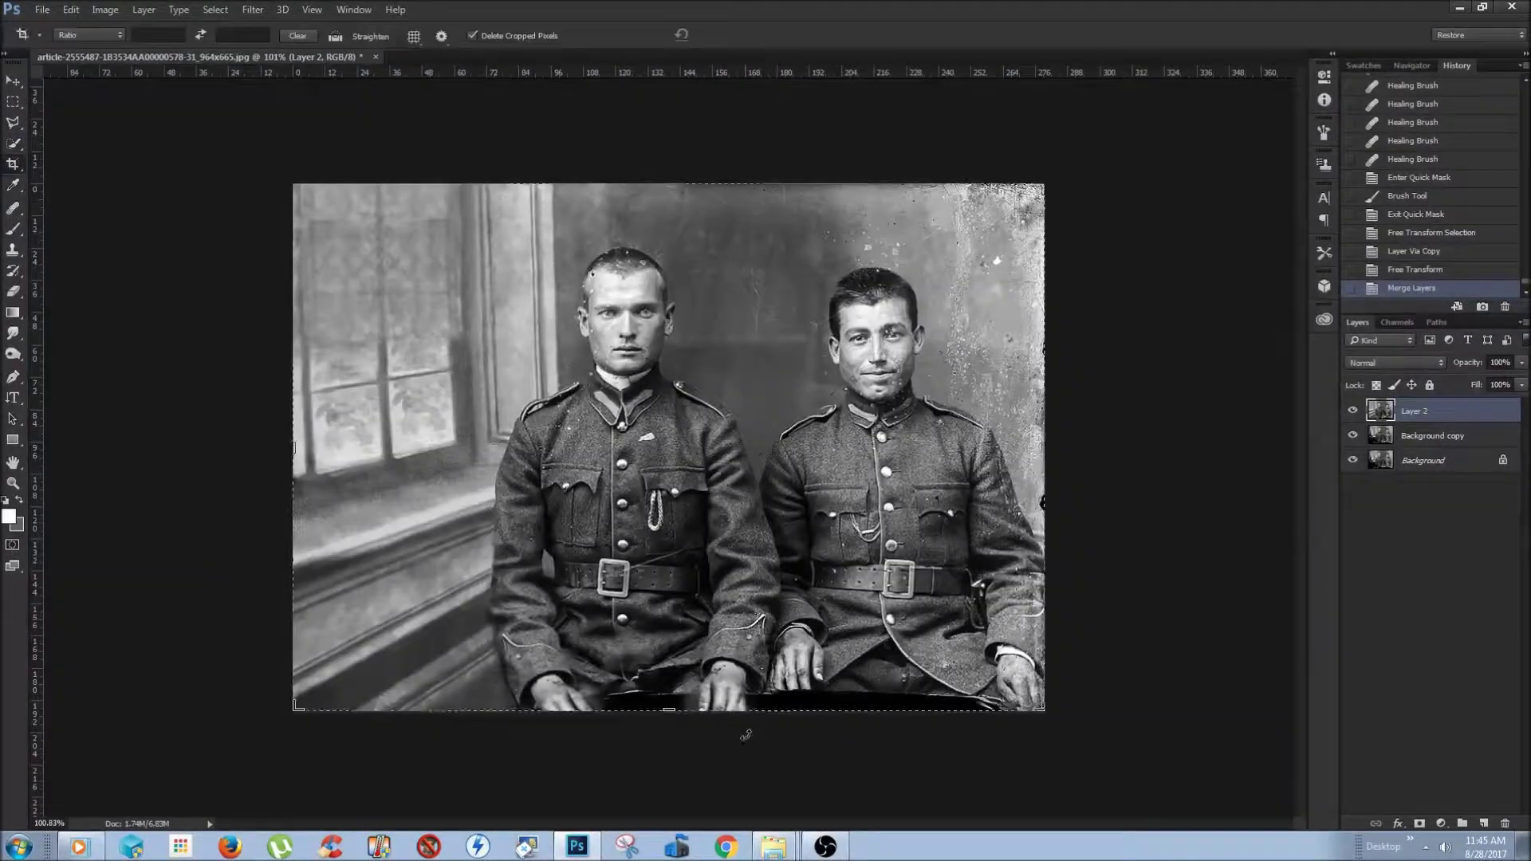
# Copy a Quick Mask selection near the hands onto a new patch layer and transform it
pyautogui.scroll(3, 753, 411)
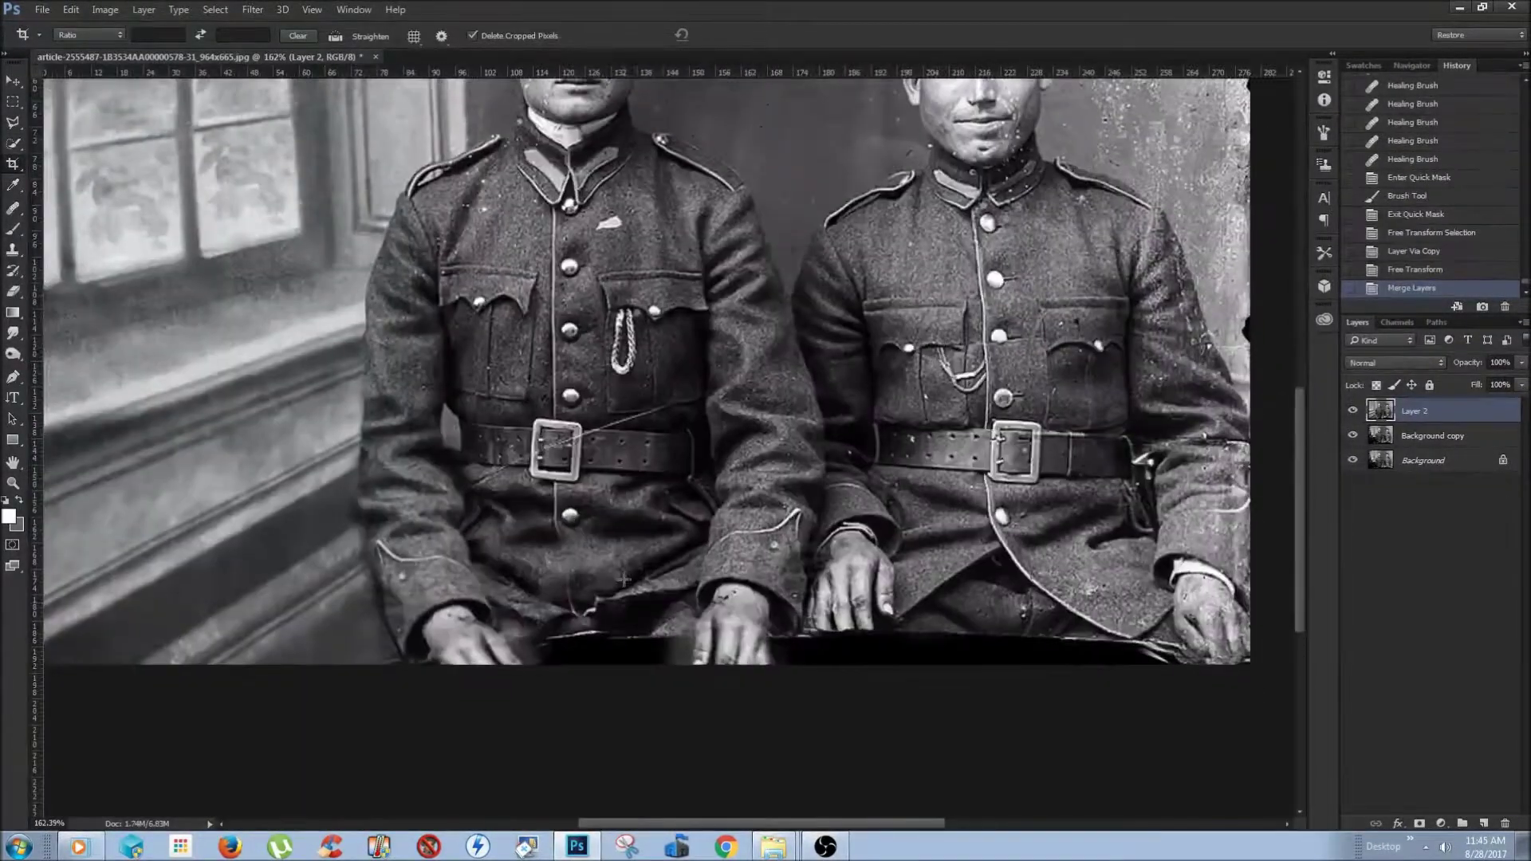
pyautogui.press('q')
pyautogui.press('b')
pyautogui.moveTo(542, 650); pyautogui.dragTo(678, 618)
pyautogui.press('q')
pyautogui.hotkey('ctrl', 't')
pyautogui.press('Return')
pyautogui.hotkey('ctrl', 'j')
pyautogui.hotkey('ctrl', 't')
pyautogui.hotkey('ctrl', '1')
pyautogui.click(725, 34)
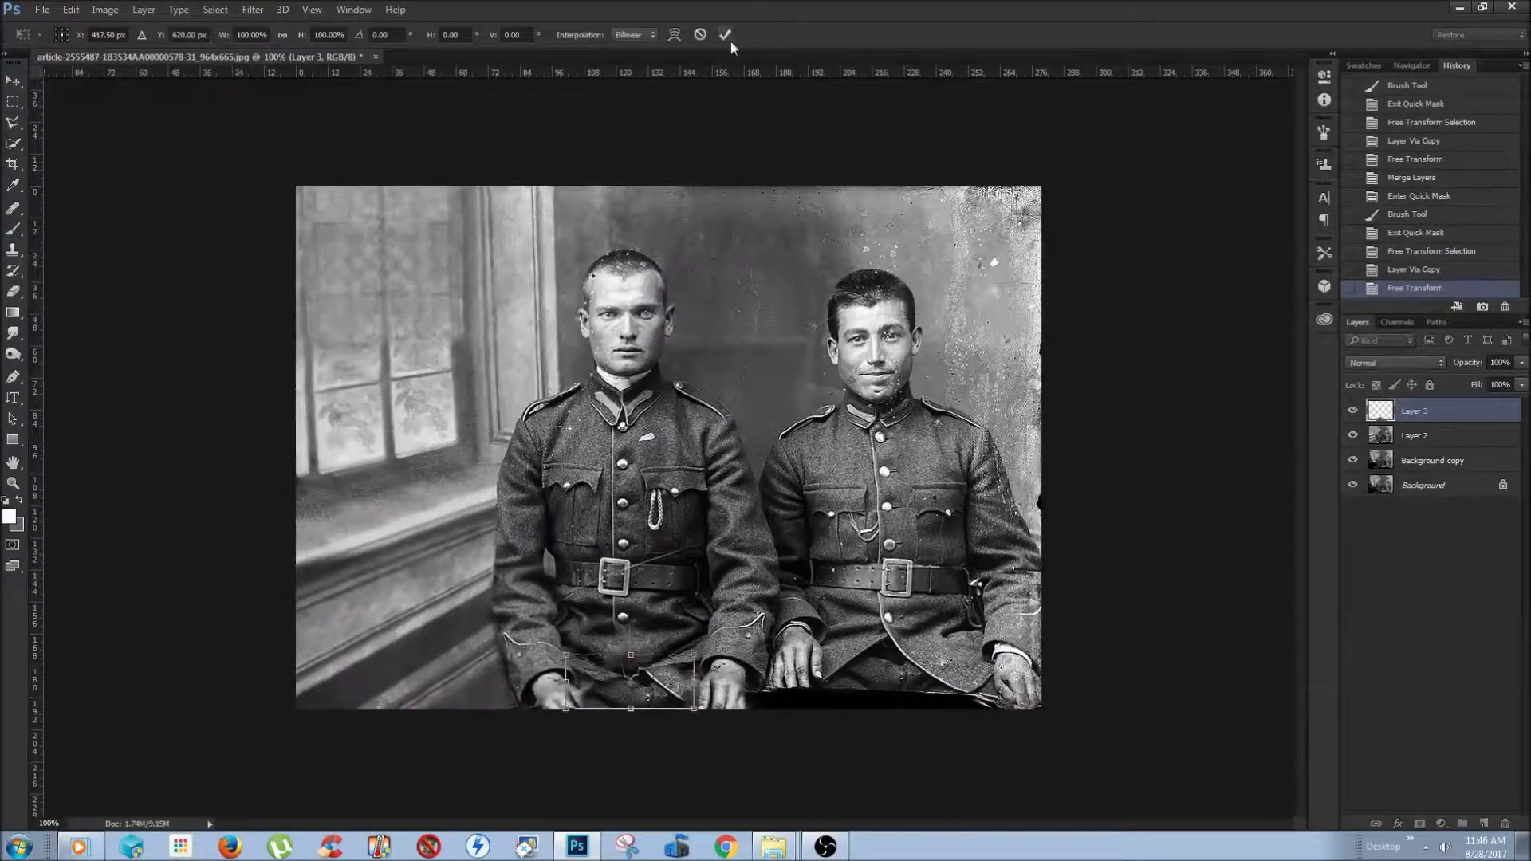
# Mask-blend the patch edges near the left soldier's hands and lower the patch opacity
pyautogui.press('b')
pyautogui.moveTo(588, 694); pyautogui.dragTo(627, 684)
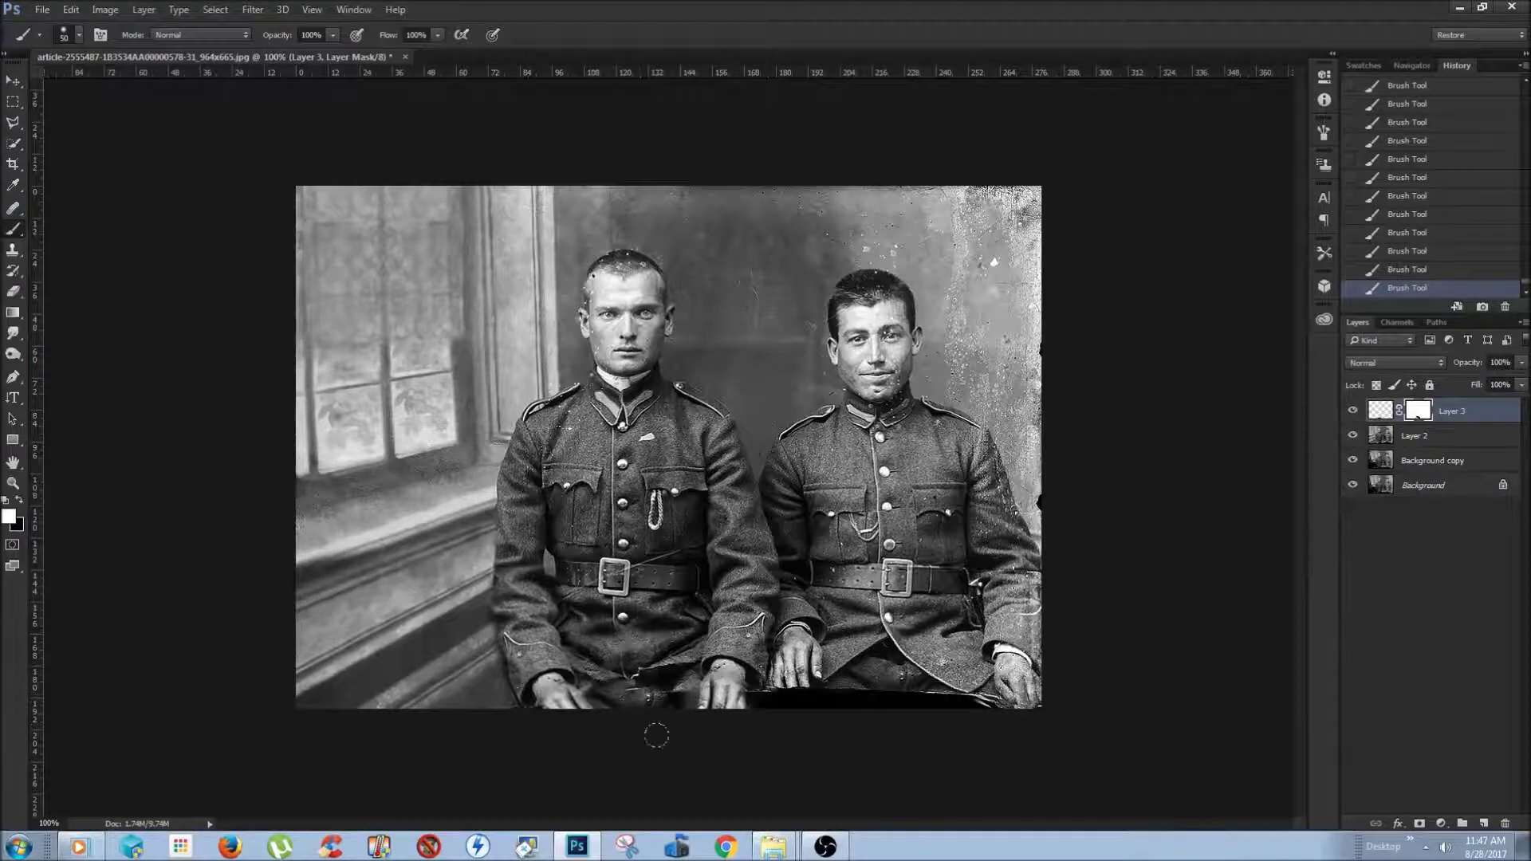
pyautogui.hotkey('ctrl', 't')
pyautogui.press('Return')
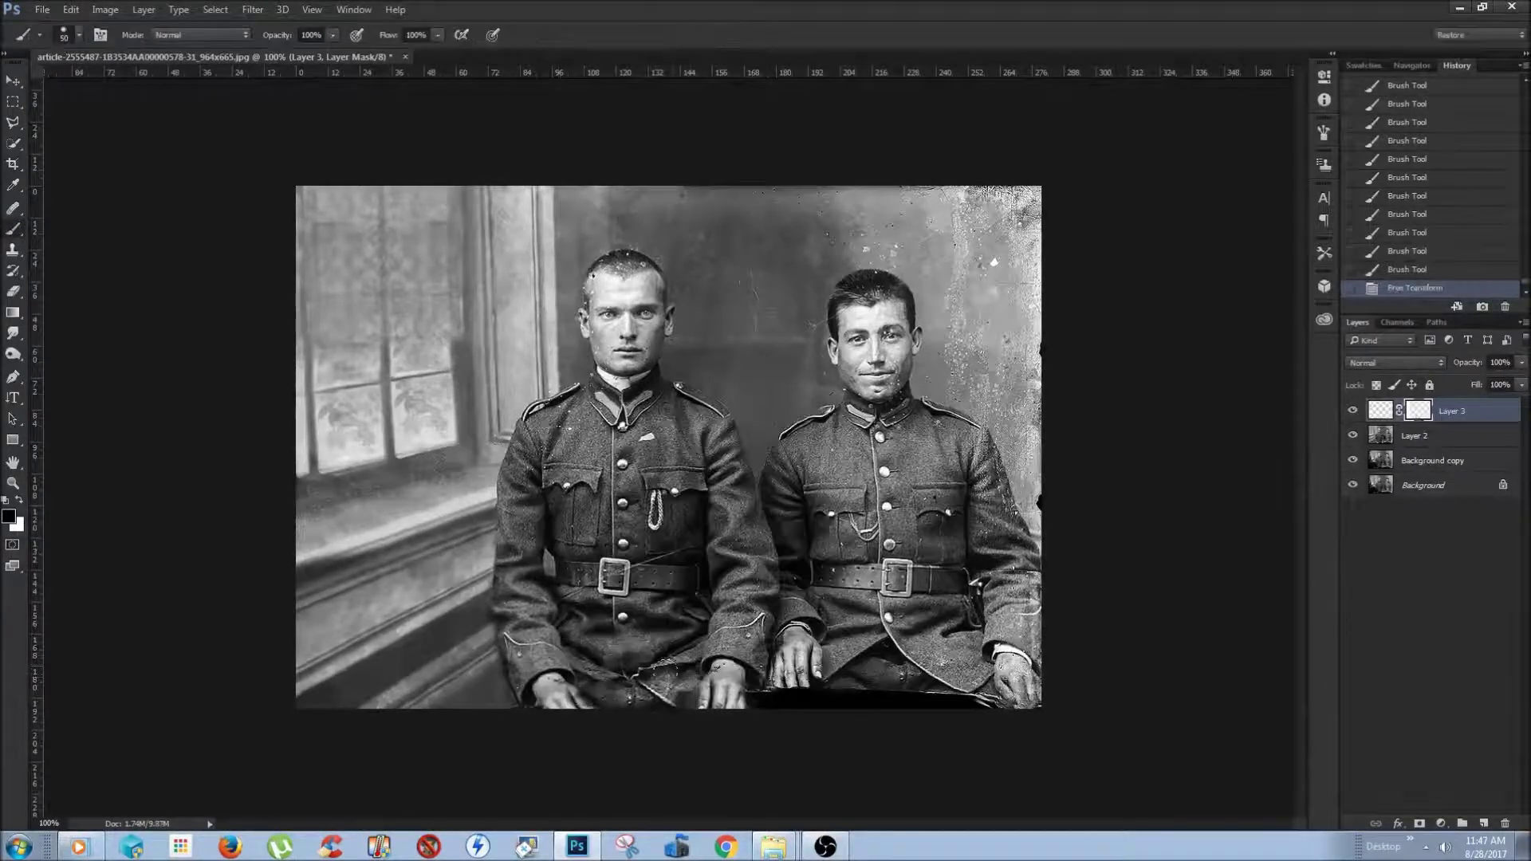
pyautogui.moveTo(507, 711); pyautogui.dragTo(567, 729)
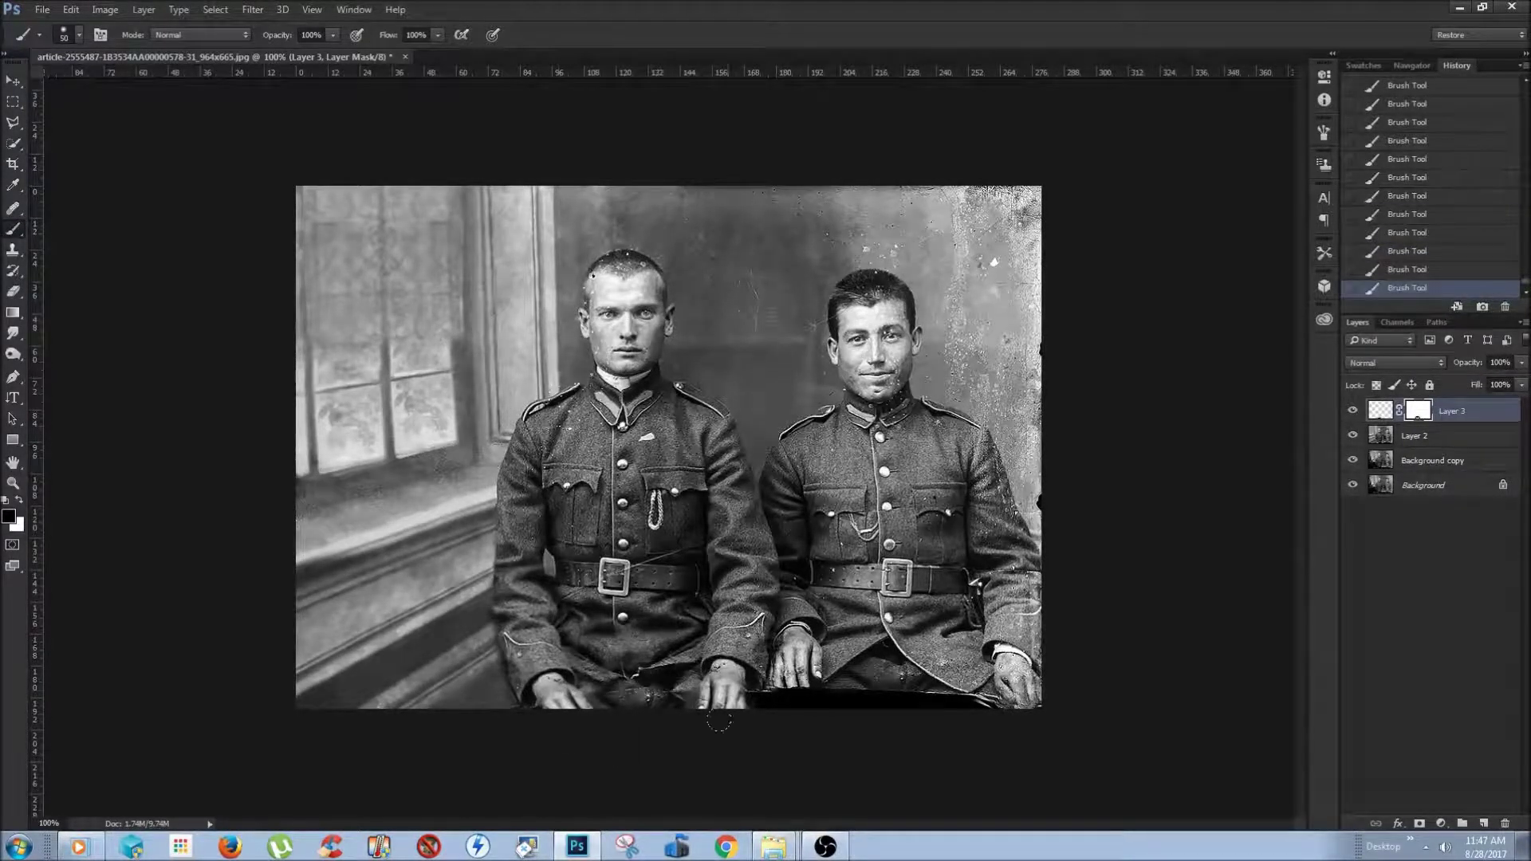
pyautogui.press('8')
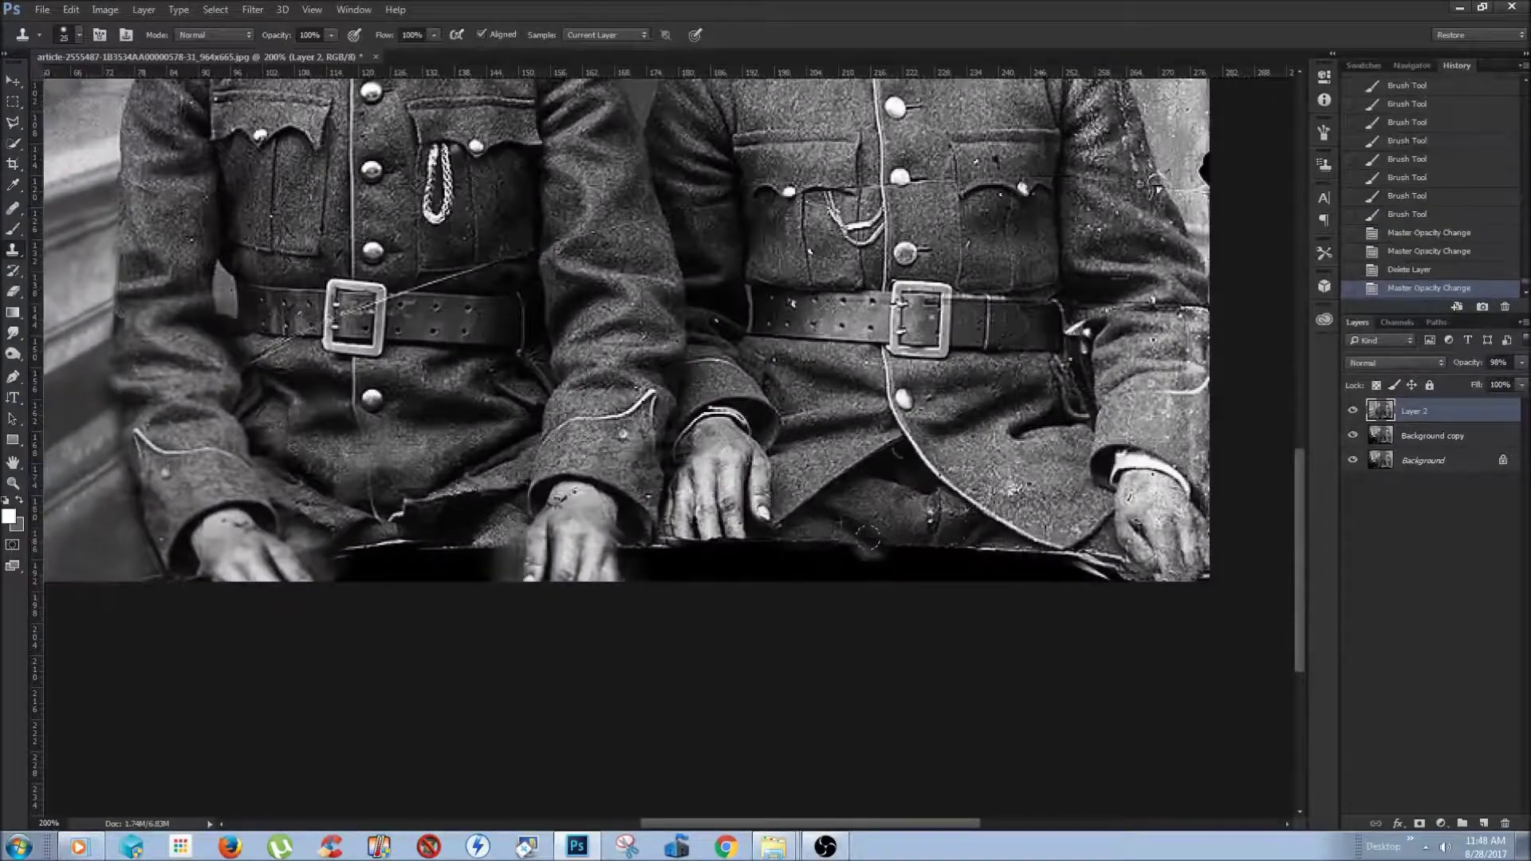
pyautogui.write('98')
# Clone uniform texture over the dark table edge below the hands, shrinking the brush to 10
pyautogui.moveTo(868, 539); pyautogui.dragTo(993, 558)
pyautogui.press('[')
pyautogui.press('[')
pyautogui.press('[')
pyautogui.moveTo(802, 542); pyautogui.dragTo(878, 560)
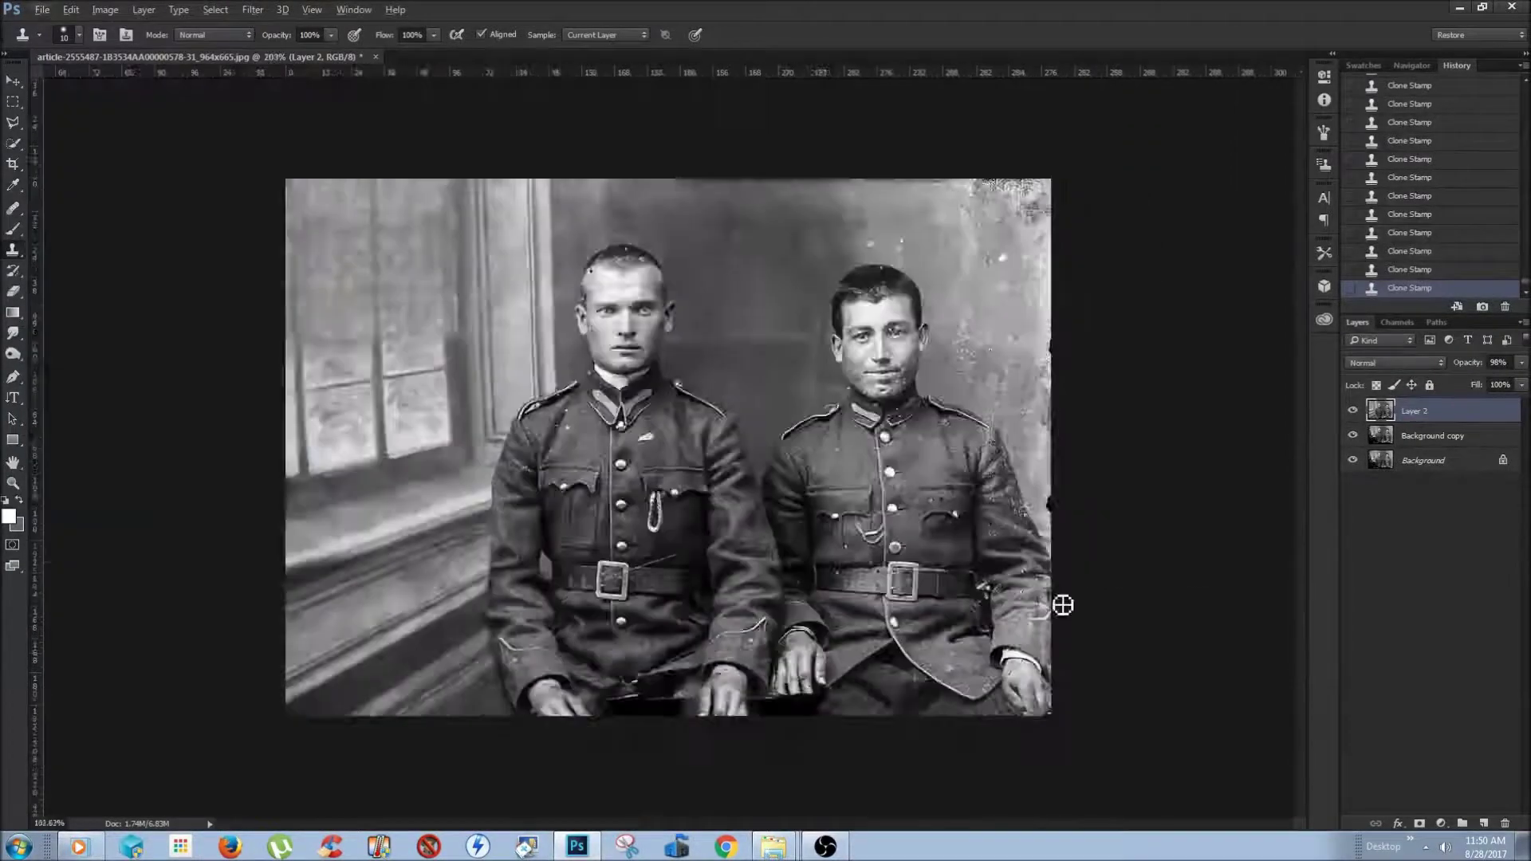
# Undo then redo the last two clone strokes, and set cloning opacity to 35%
pyautogui.moveTo(874, 504); pyautogui.dragTo(1118, 557)
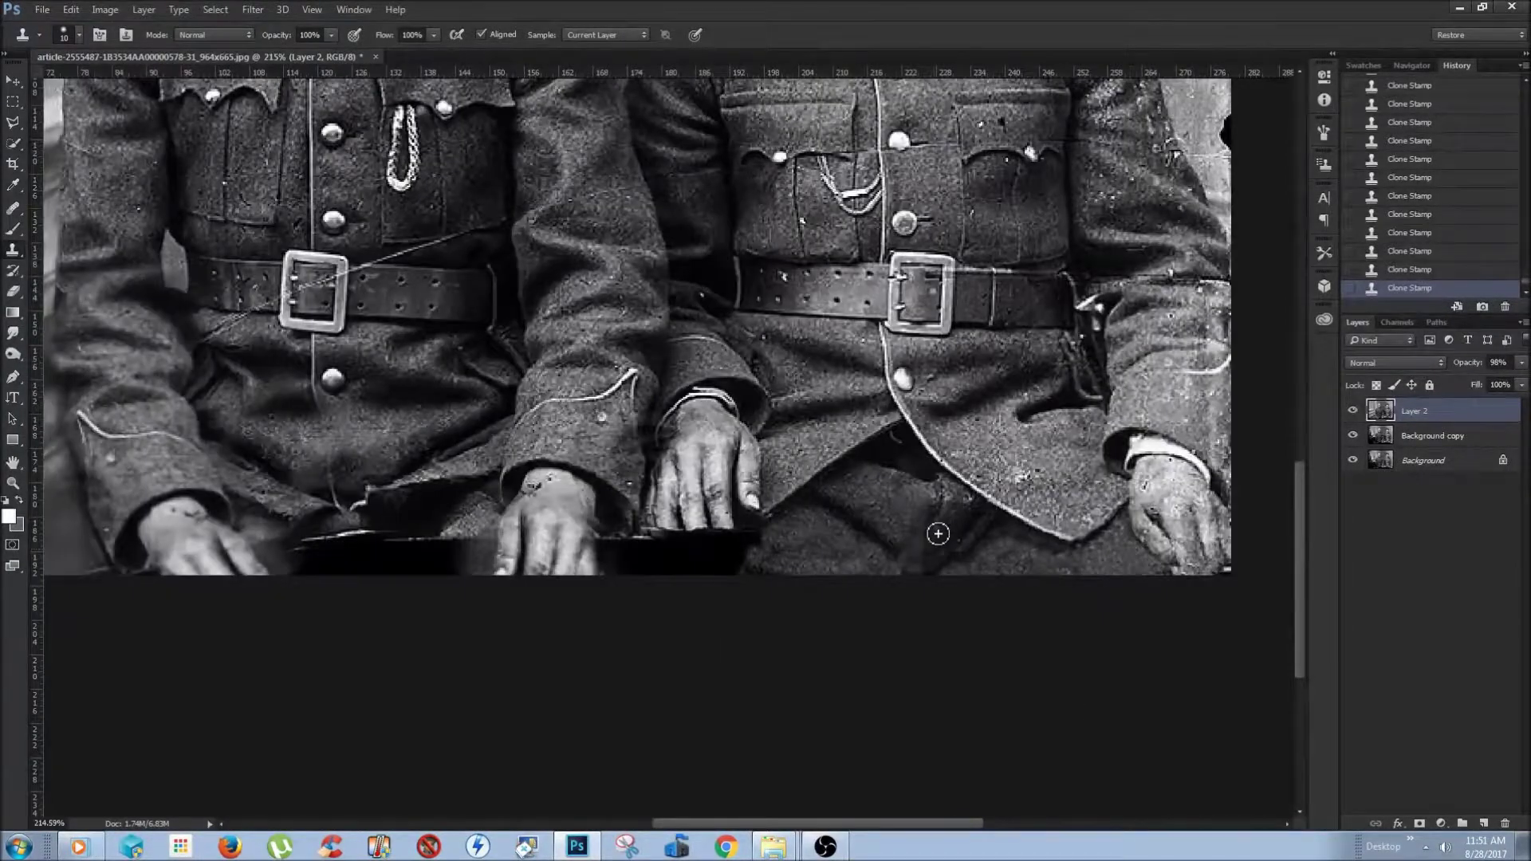
pyautogui.moveTo(938, 534); pyautogui.dragTo(1131, 692)
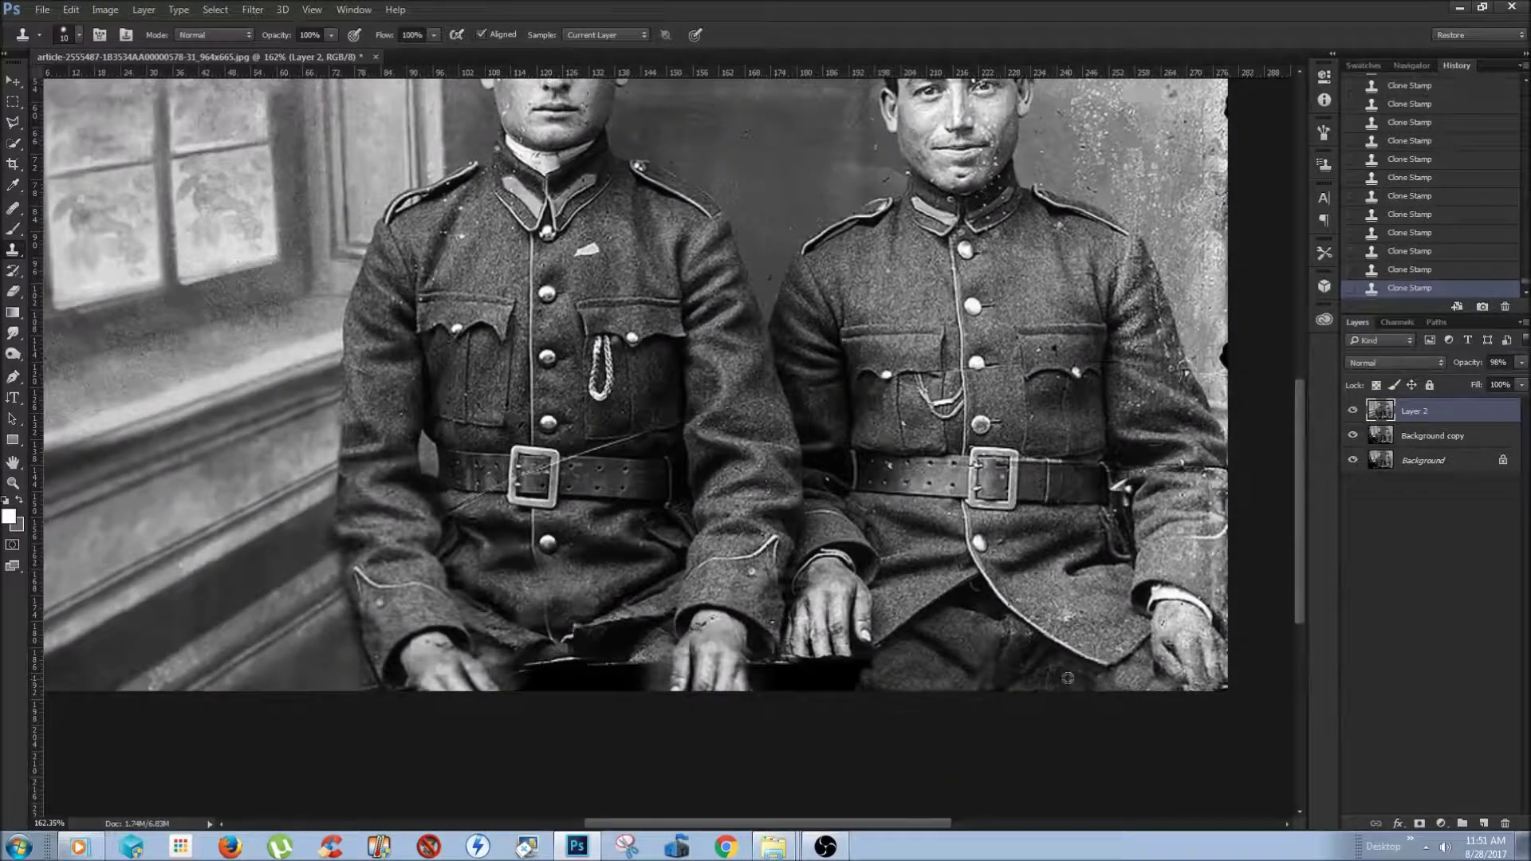
pyautogui.scroll(1, 1011, 713)
pyautogui.hotkey('ctrl', 'alt', 'z')
pyautogui.hotkey('ctrl', 'alt', 'z')
pyautogui.hotkey('ctrl', 'shift', 'z')
pyautogui.hotkey('ctrl', 'shift', 'z')
pyautogui.scroll(-3, 1085, 787)
pyautogui.scroll(-1, 1088, 749)
pyautogui.scroll(2, 1088, 749)
pyautogui.press('3')
pyautogui.press('5')
pyautogui.scroll(-2, 800, 803)
pyautogui.scroll(3, 800, 804)
# Copy a Quick Mask area below the left soldier's hands to Layer 3, rotated about -16°
pyautogui.press('q')
pyautogui.press('b')
pyautogui.moveTo(822, 642); pyautogui.dragTo(1069, 638)
pyautogui.press('q')
pyautogui.hotkey('ctrl', 'j')
pyautogui.hotkey('ctrl', 't')
pyautogui.moveTo(655, 590); pyautogui.dragTo(677, 648)
pyautogui.rightClick(557, 382)
pyautogui.press('Escape')
pyautogui.press('Return')
# Lower Layer 3's opacity and hide the rotated patch layer
pyautogui.hotkey('ctrl', '1')
pyautogui.press('b')
pyautogui.moveTo(1521, 362); pyautogui.dragTo(1518, 383)
pyautogui.scroll(3, 718, 638)
pyautogui.press('s')
pyautogui.click(726, 722)
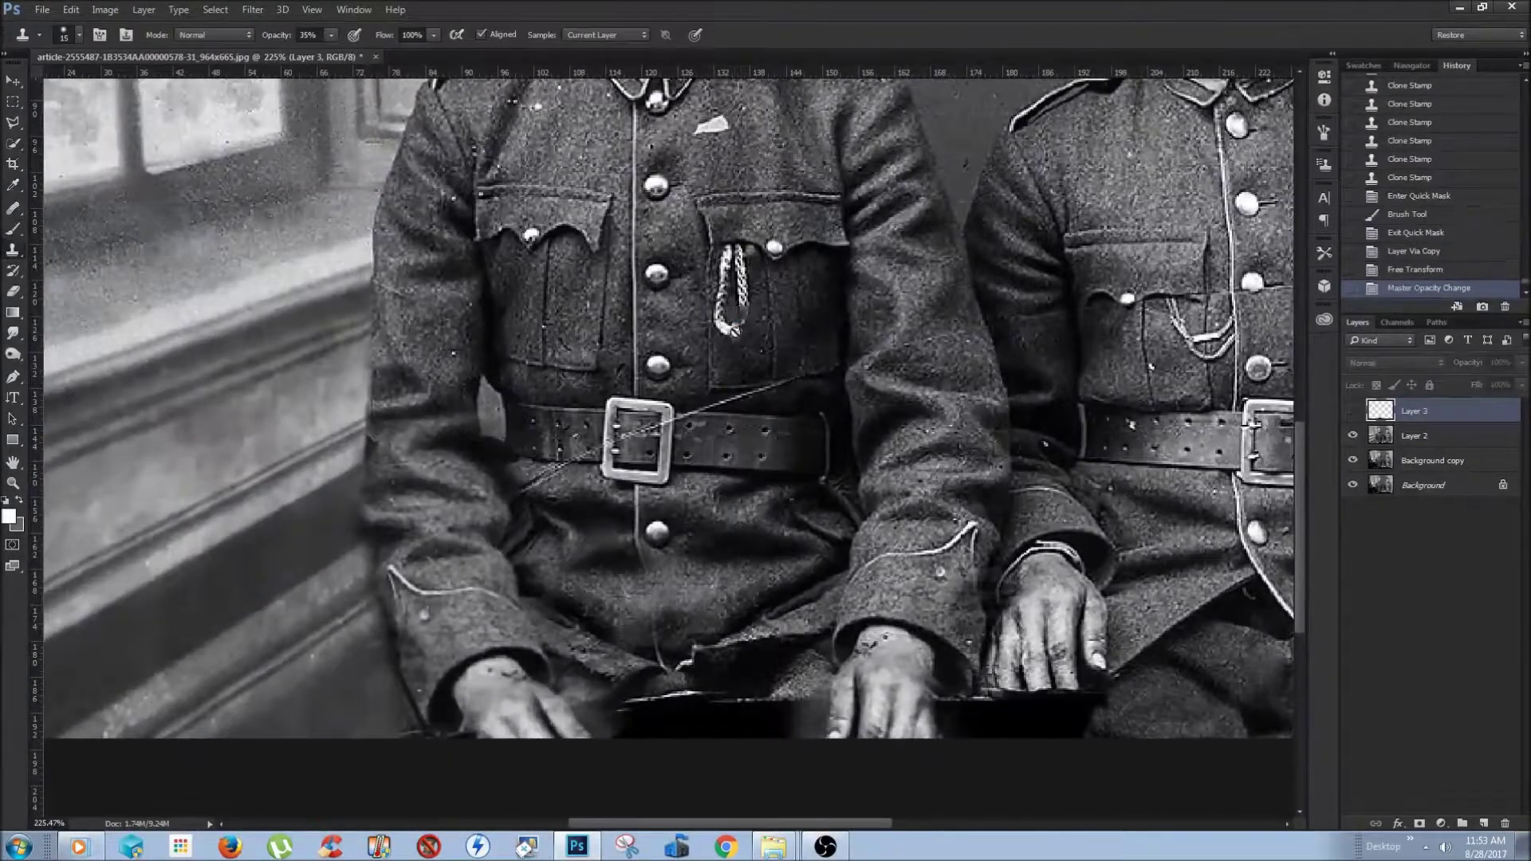
# On Layer 2, clone over the black strip under the hands at 100% opacity
pyautogui.press('Return')
pyautogui.click(1414, 436)
pyautogui.click(727, 718)
pyautogui.press('0')
pyautogui.moveTo(728, 718)
pyautogui.mouseDown()
pyautogui.moveTo(606, 710)
pyautogui.moveTo(822, 706)
pyautogui.mouseUp()
# Show Layer 3, add a layer mask, and paint out the patch near the bottom centre
pyautogui.click(1353, 410)
pyautogui.hotkey('ctrl', '1')
pyautogui.click(1414, 411)
pyautogui.click(661, 581)
pyautogui.press('Return')
pyautogui.click(1420, 823)
pyautogui.press('b')
pyautogui.moveTo(625, 664)
pyautogui.mouseDown()
pyautogui.moveTo(654, 686)
pyautogui.moveTo(622, 694)
pyautogui.mouseUp()
pyautogui.press('x')
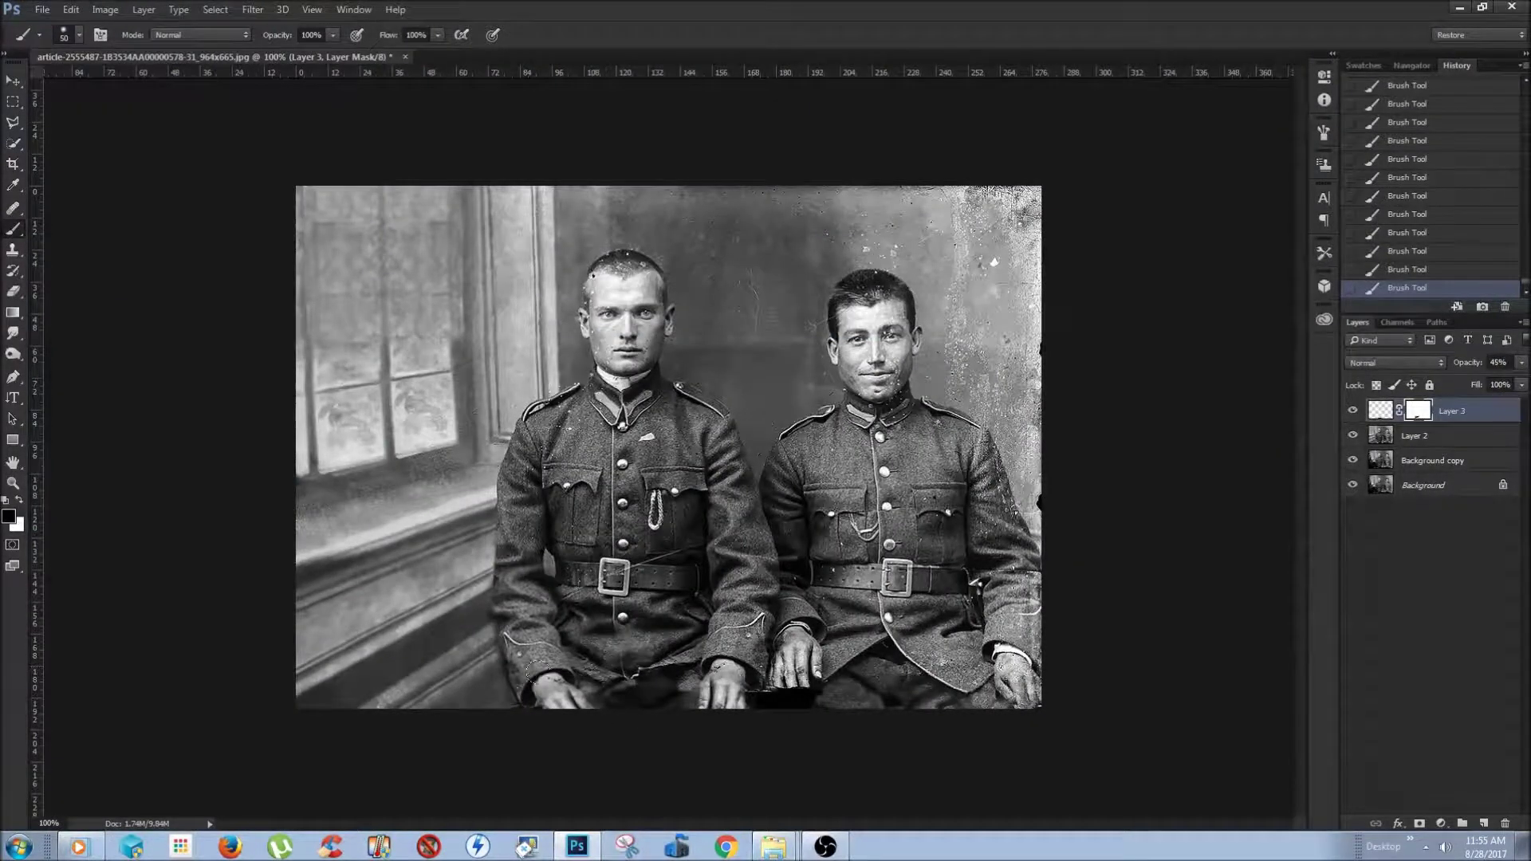
pyautogui.press('x')
# Set the patch layer's opacity and merge it down into the retouch layer
pyautogui.press('Return')
pyautogui.press('x')
pyautogui.hotkey('ctrl', '-')
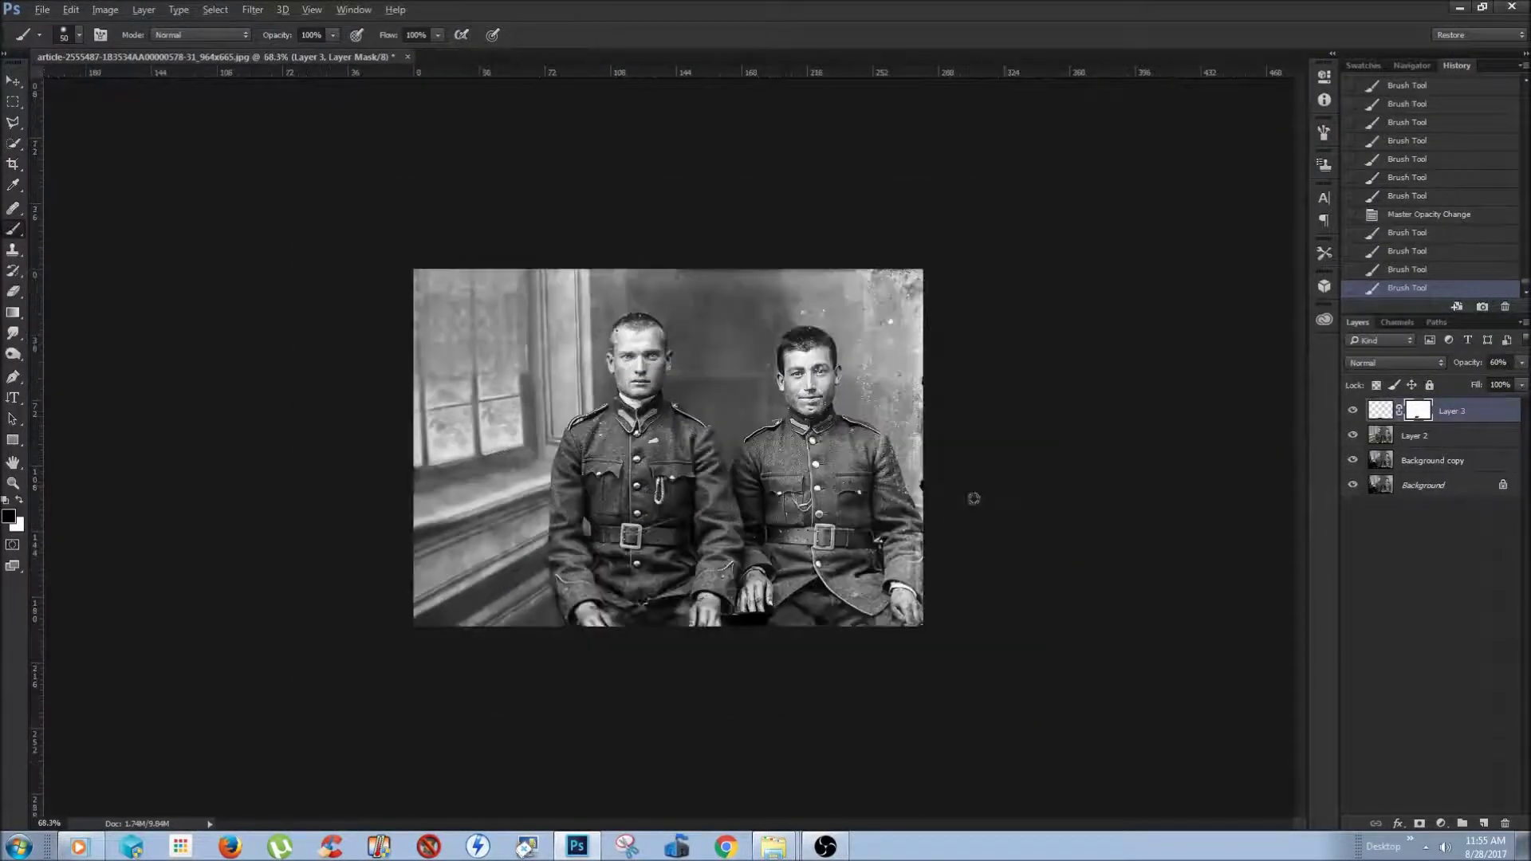
pyautogui.hotkey('ctrl', '+')
pyautogui.hotkey('ctrl', 'e')
pyautogui.press('x')
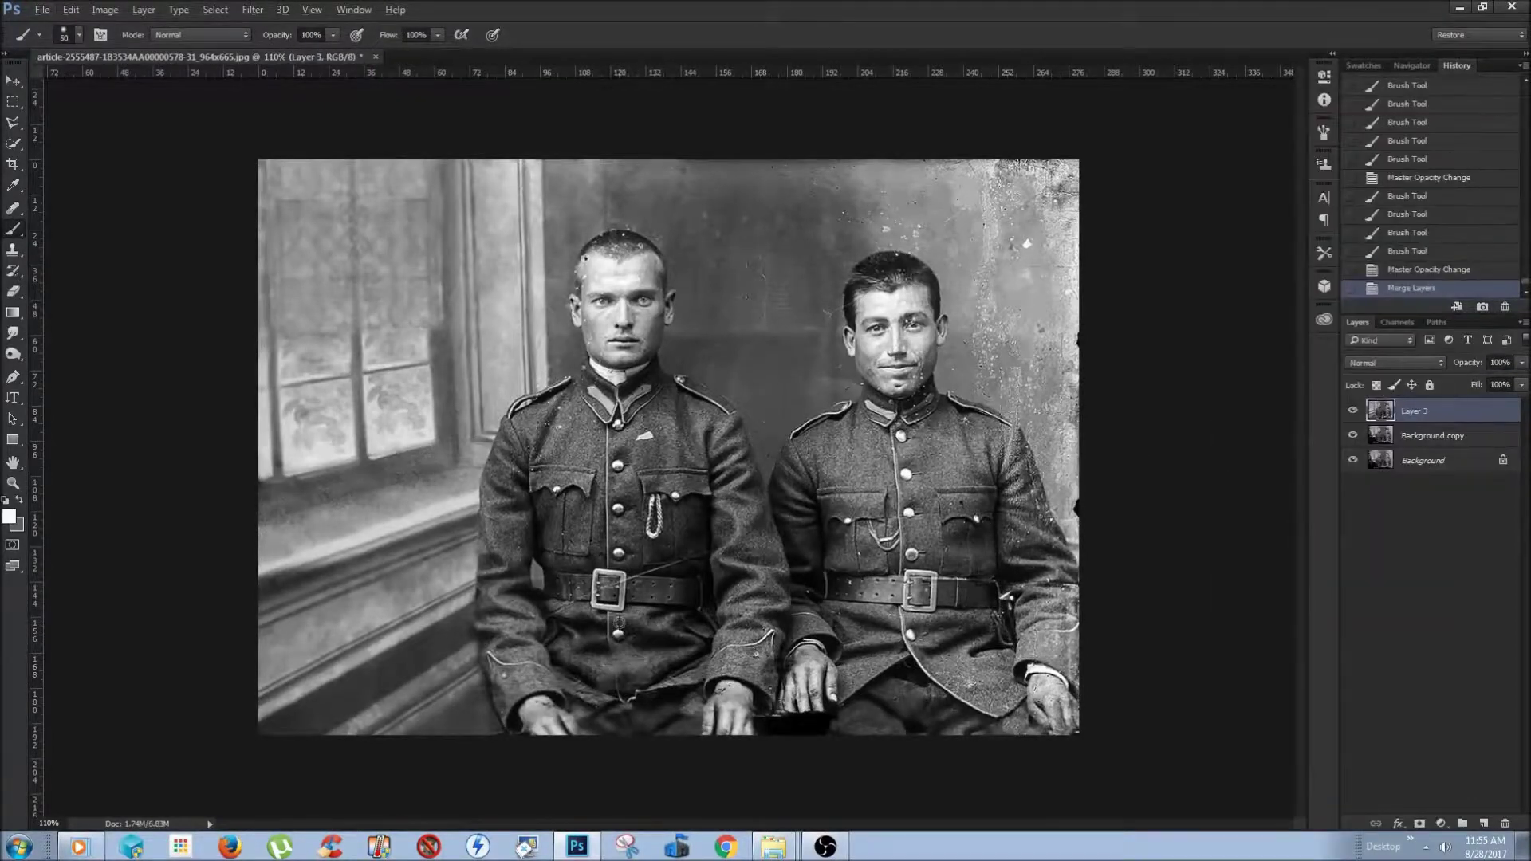
pyautogui.scroll(4, 622, 638)
# Clone texture onto the lower uniform and near the bottom centre, undoing unwanted strokes
pyautogui.press('s')
pyautogui.click(601, 669)
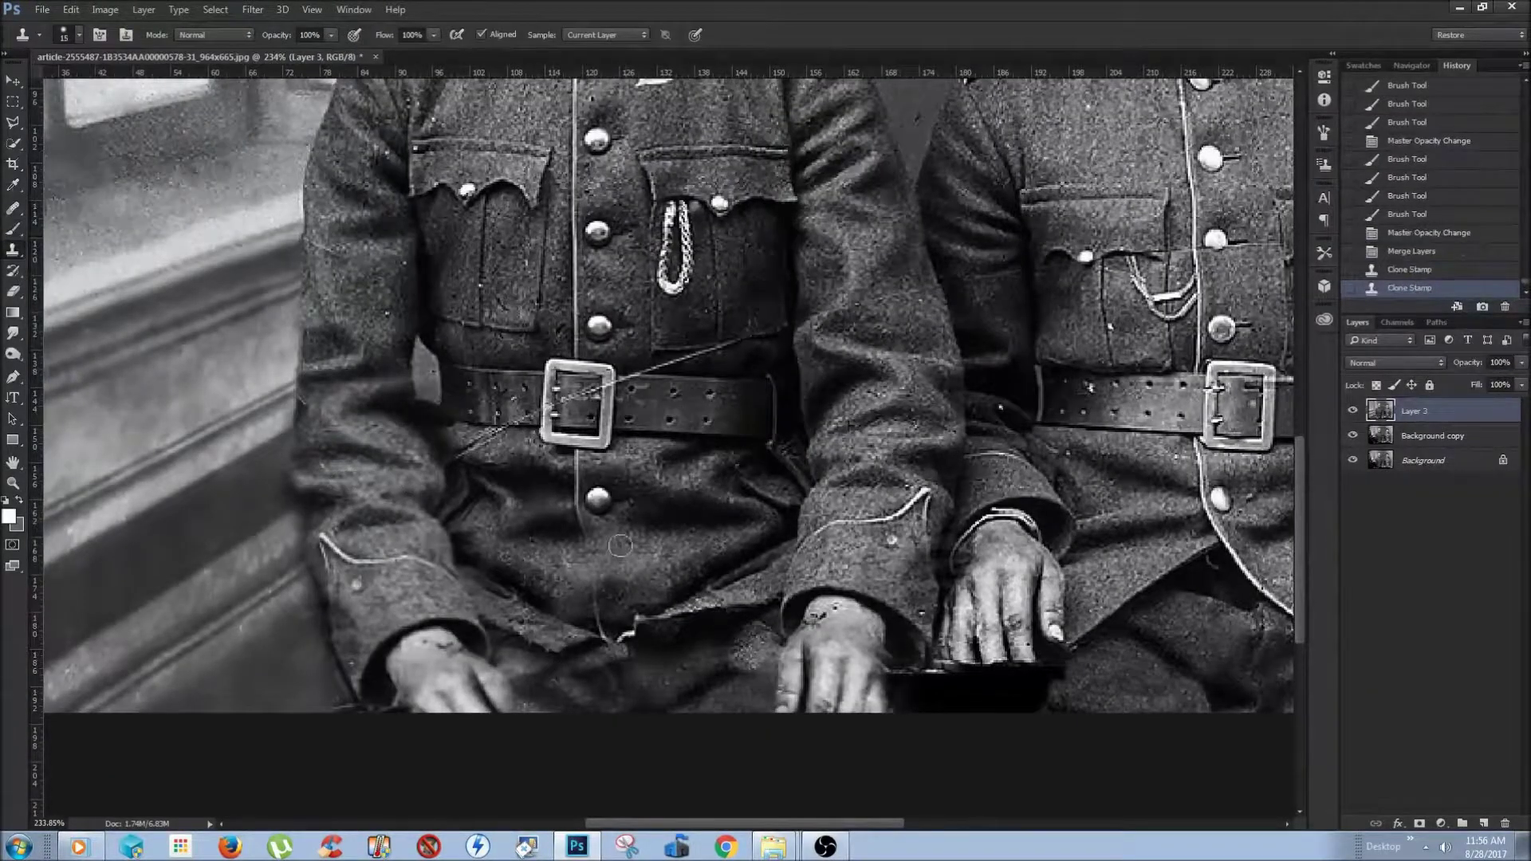
pyautogui.click(625, 520)
pyautogui.press(']')
pyautogui.press(']')
pyautogui.press(']')
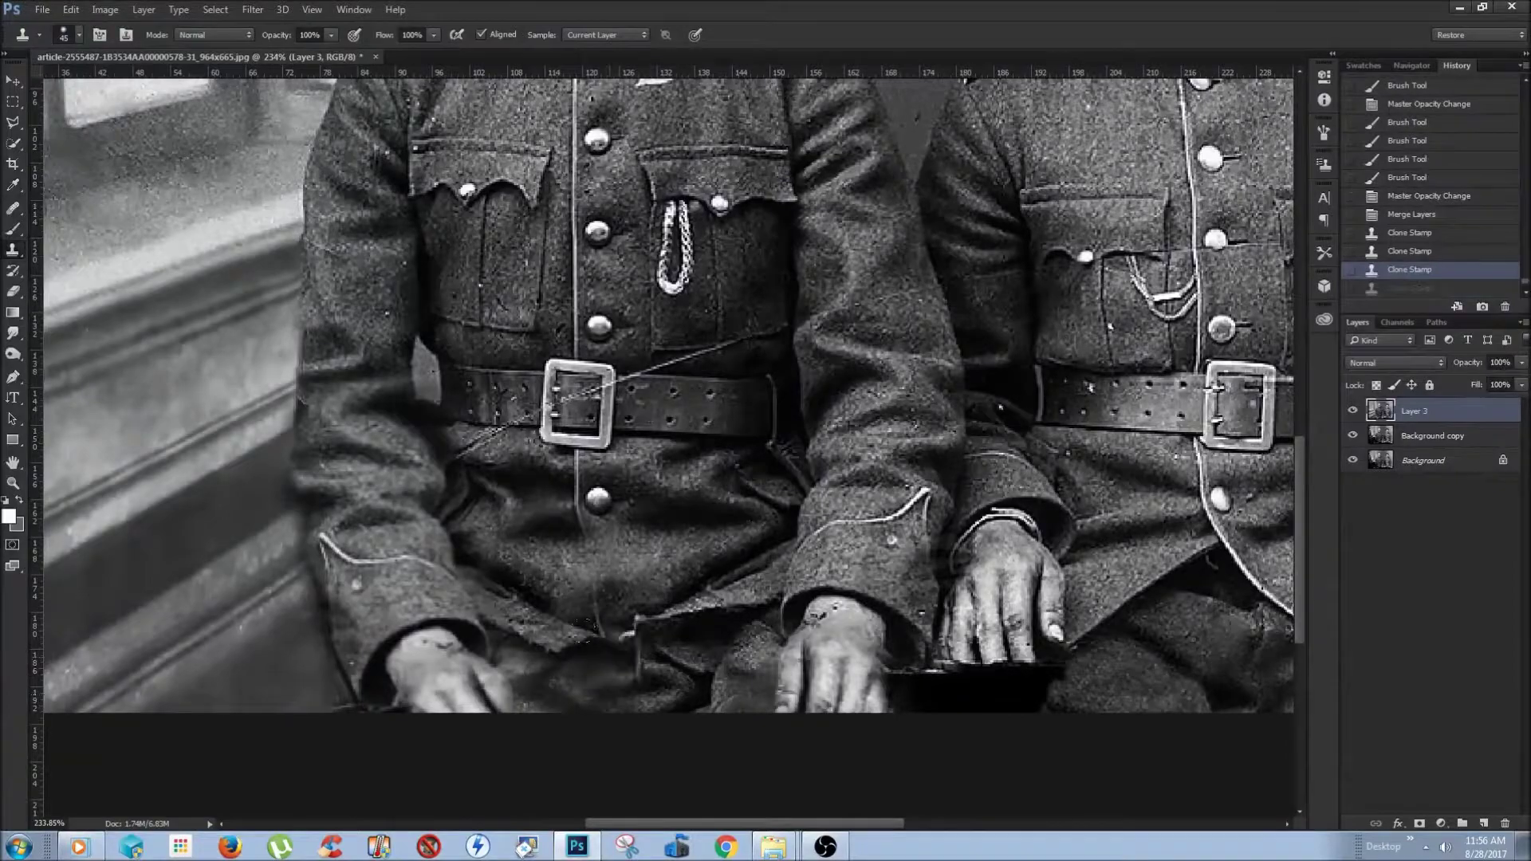
pyautogui.scroll(-3, 652, 381)
pyautogui.hotkey('ctrl', 'alt', 'z')
pyautogui.hotkey('ctrl', 'alt', 'z')
pyautogui.hotkey('ctrl', 'alt', 'z')
pyautogui.moveTo(650, 591); pyautogui.dragTo(605, 615)
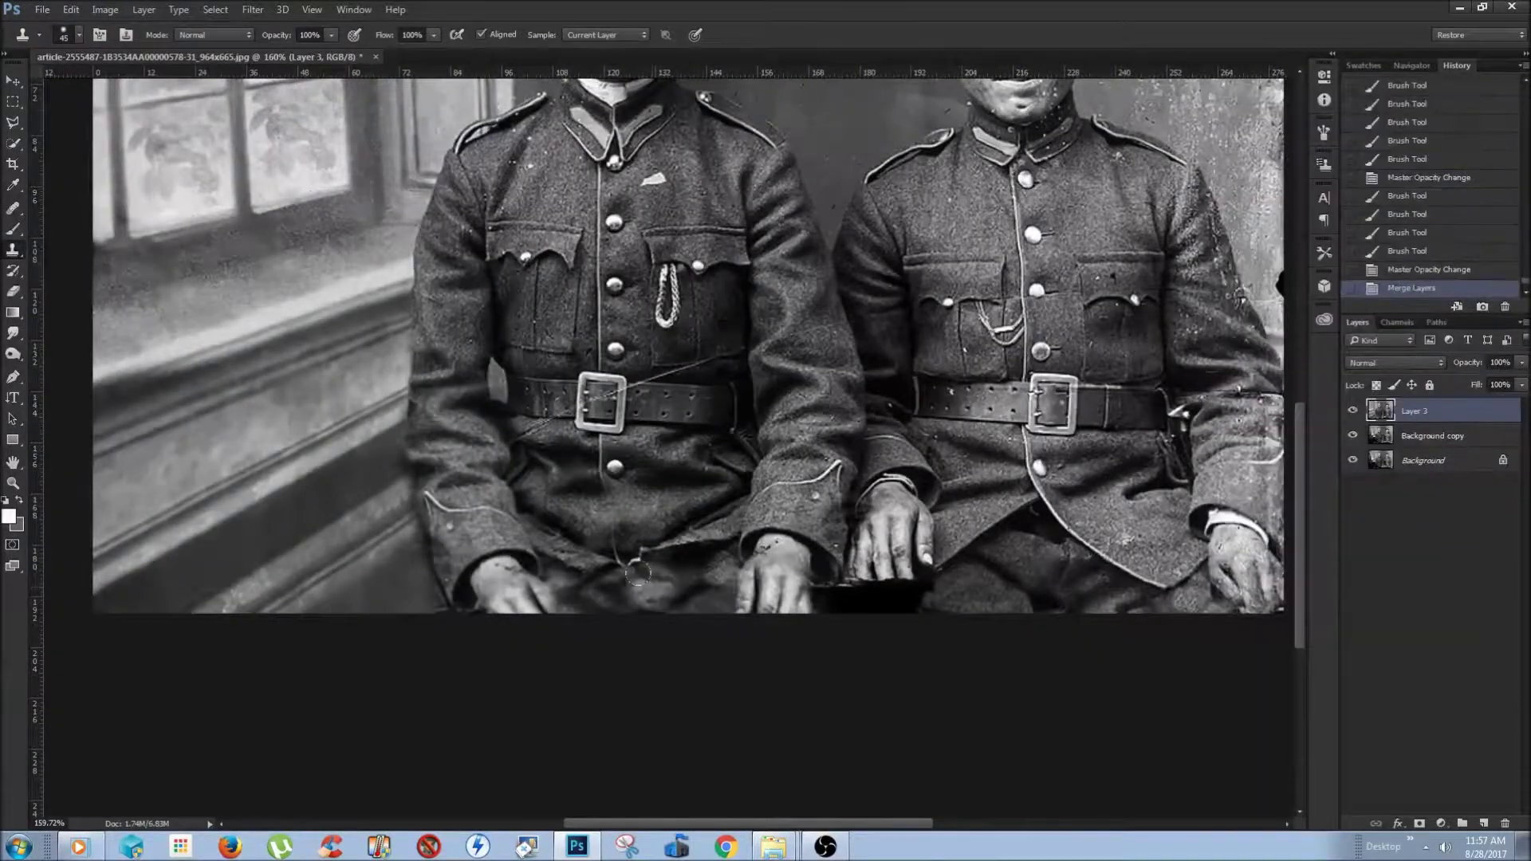
pyautogui.click(606, 615)
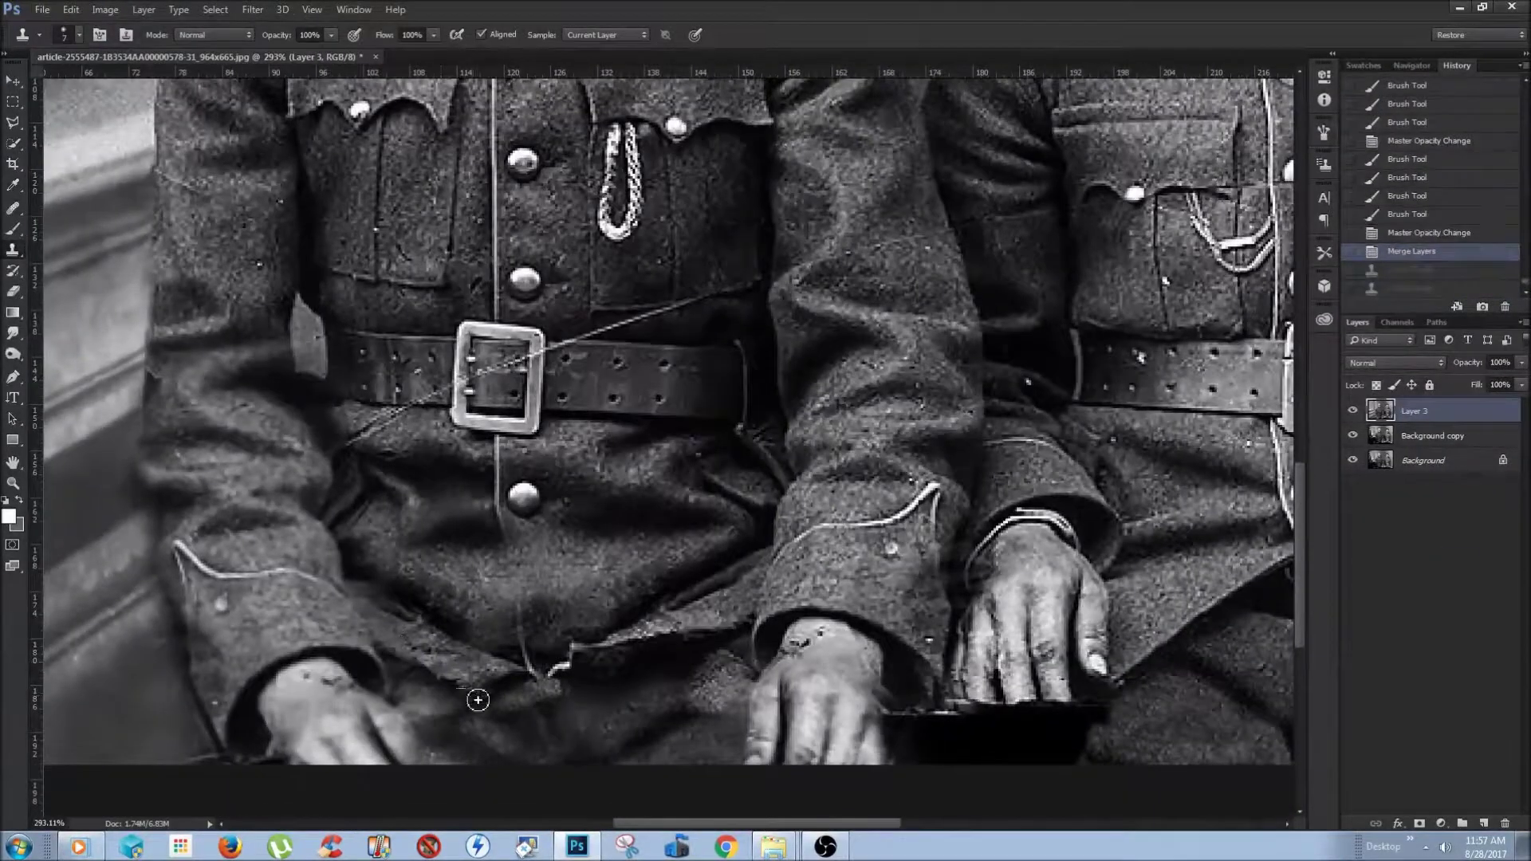
# Clone over the dark bottom-edge area between the hands, enlarging then shrinking the brush
pyautogui.scroll(-2, 927, 730)
pyautogui.scroll(3, 630, 678)
pyautogui.press(']')
pyautogui.press(']')
pyautogui.press(']')
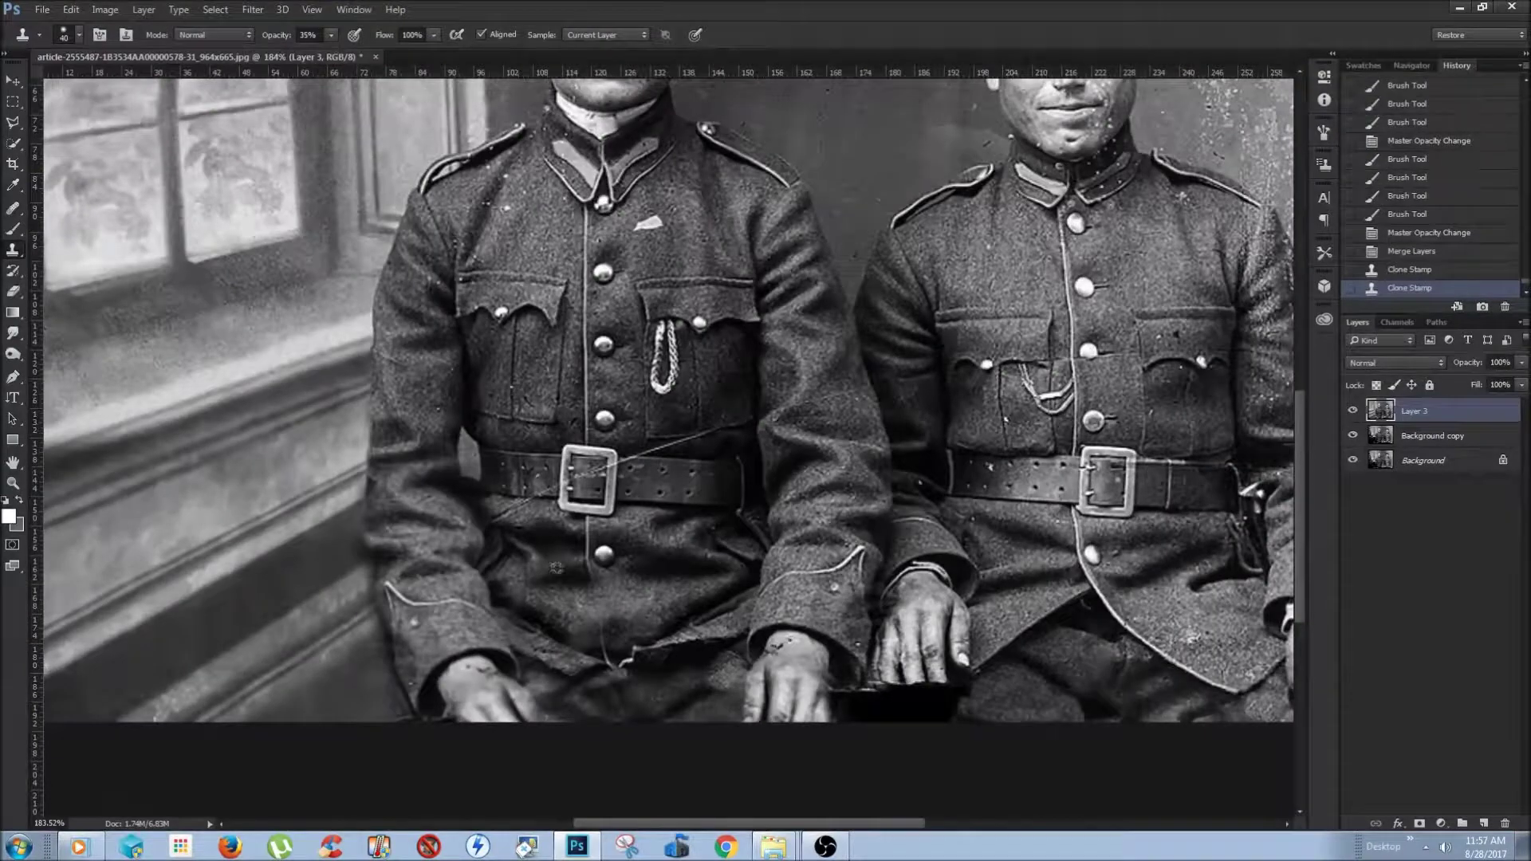
pyautogui.click(550, 694)
pyautogui.click(533, 698)
pyautogui.click(650, 684)
pyautogui.click(548, 689)
pyautogui.click(574, 684)
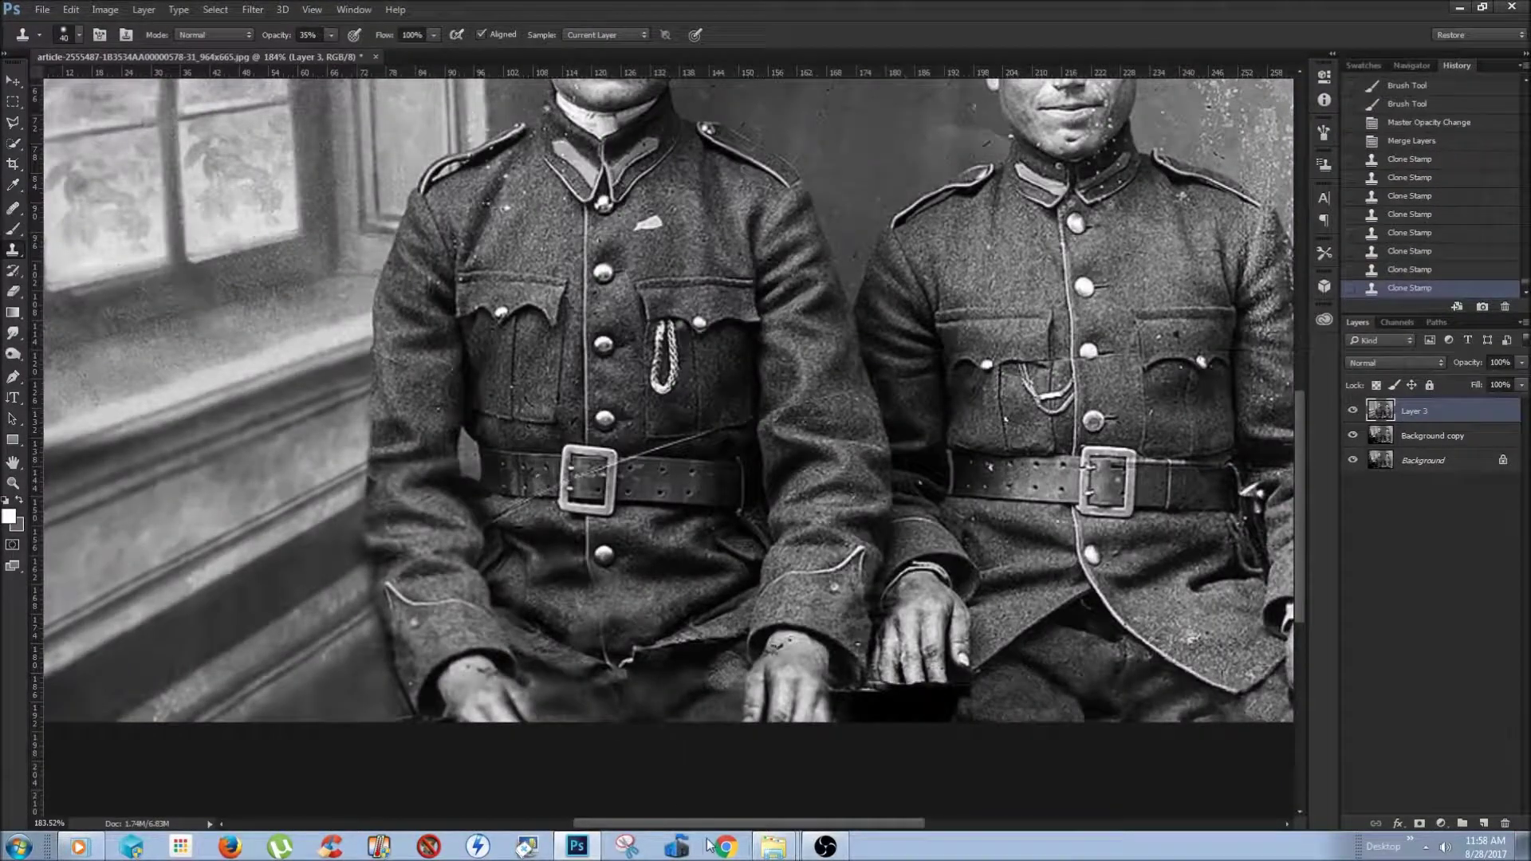
pyautogui.press('[')
pyautogui.press('[')
pyautogui.press('[')
pyautogui.scroll(1, 676, 710)
pyautogui.click(522, 670)
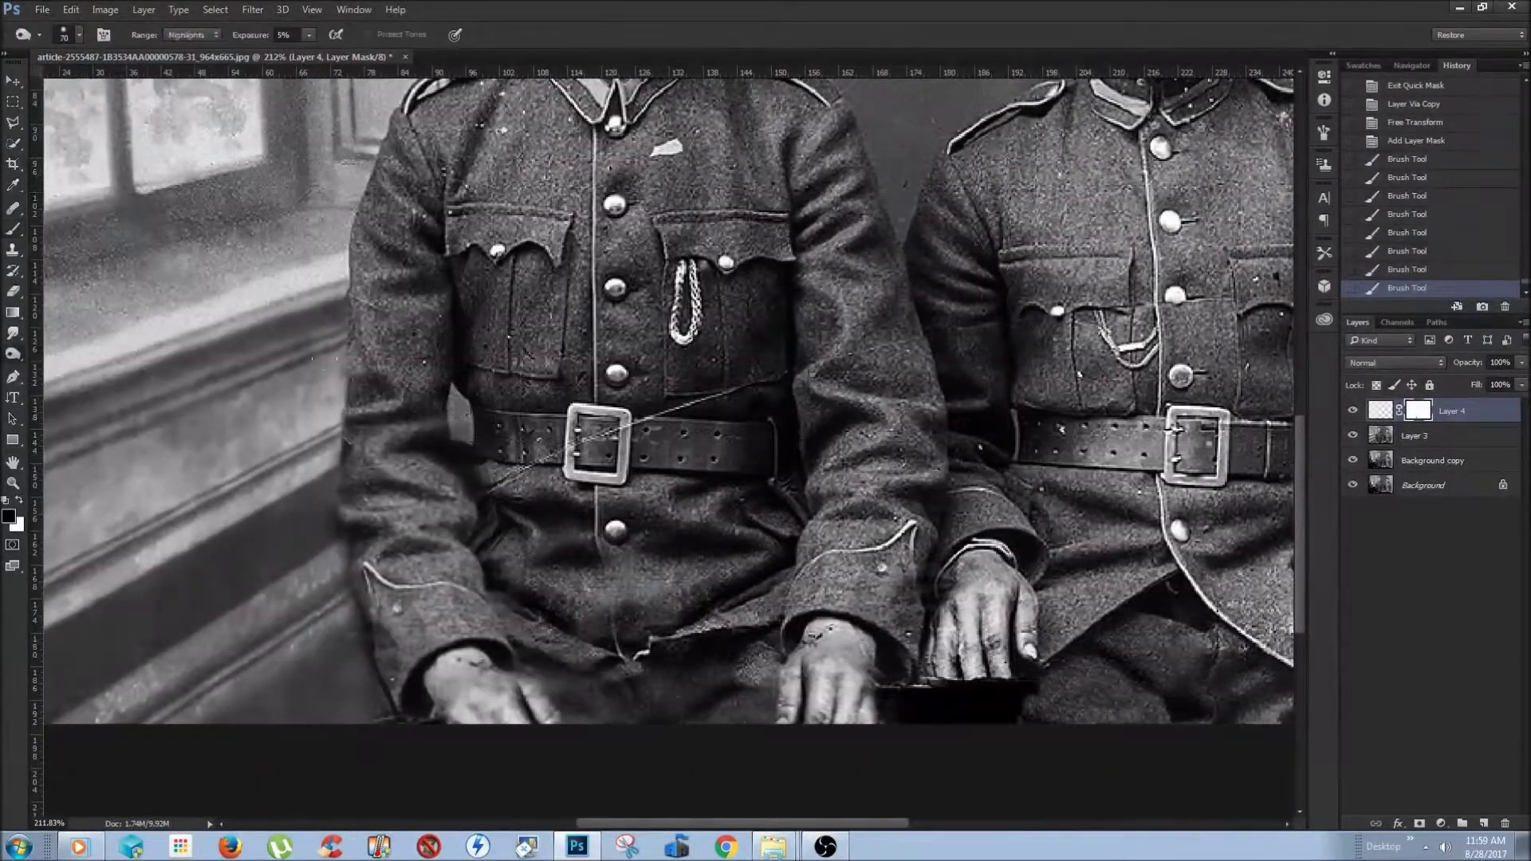
# Merge the two retouch layers down into Layer 4
pyautogui.hotkey('ctrl', 'e')
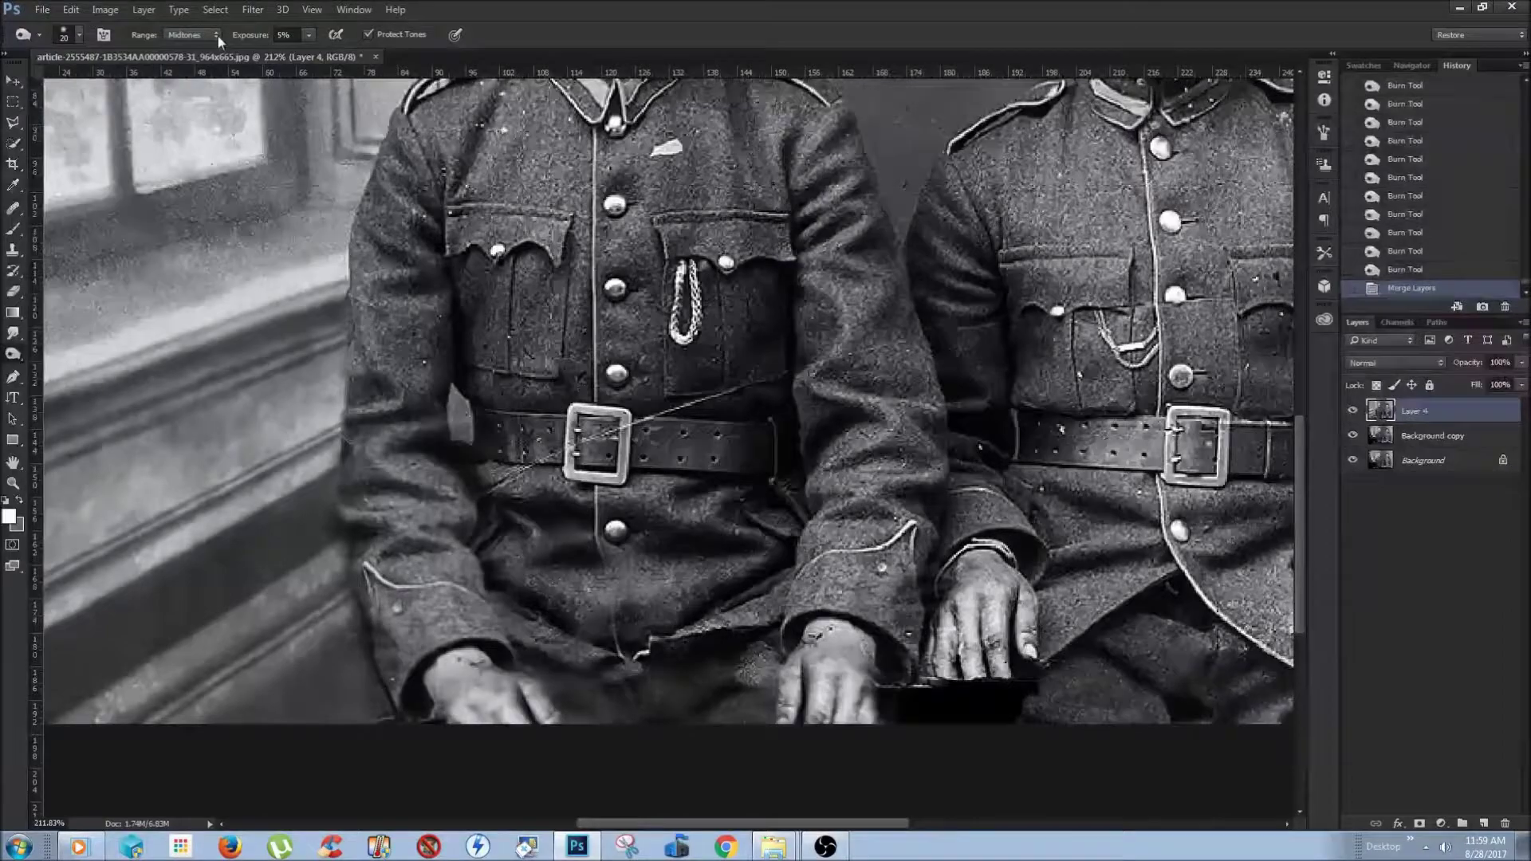
pyautogui.scroll(-3, 598, 753)
pyautogui.scroll(3, 565, 683)
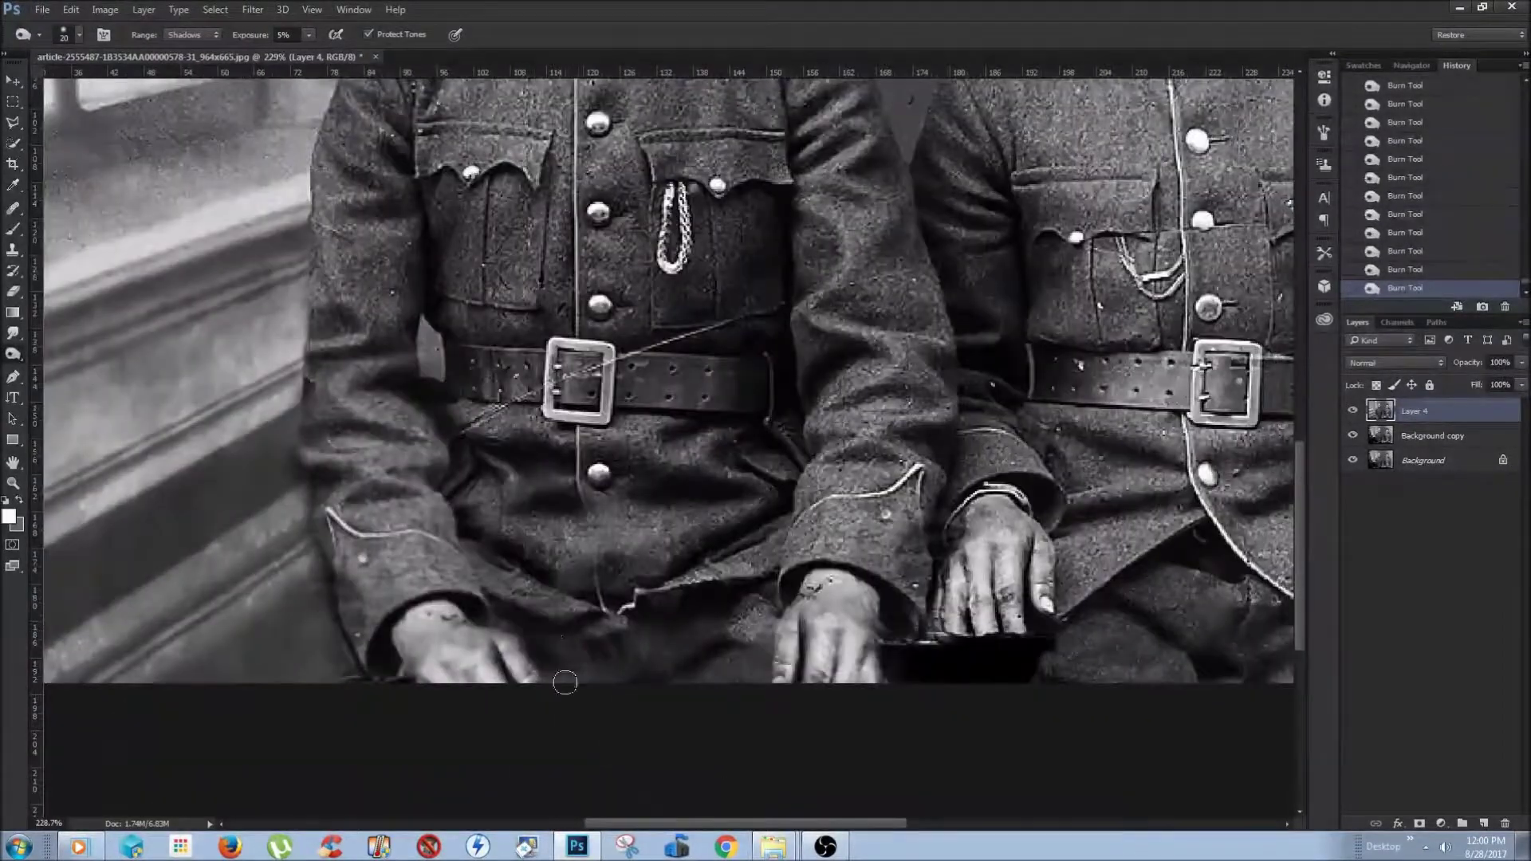
pyautogui.scroll(-2, 534, 651)
pyautogui.scroll(-1, 516, 725)
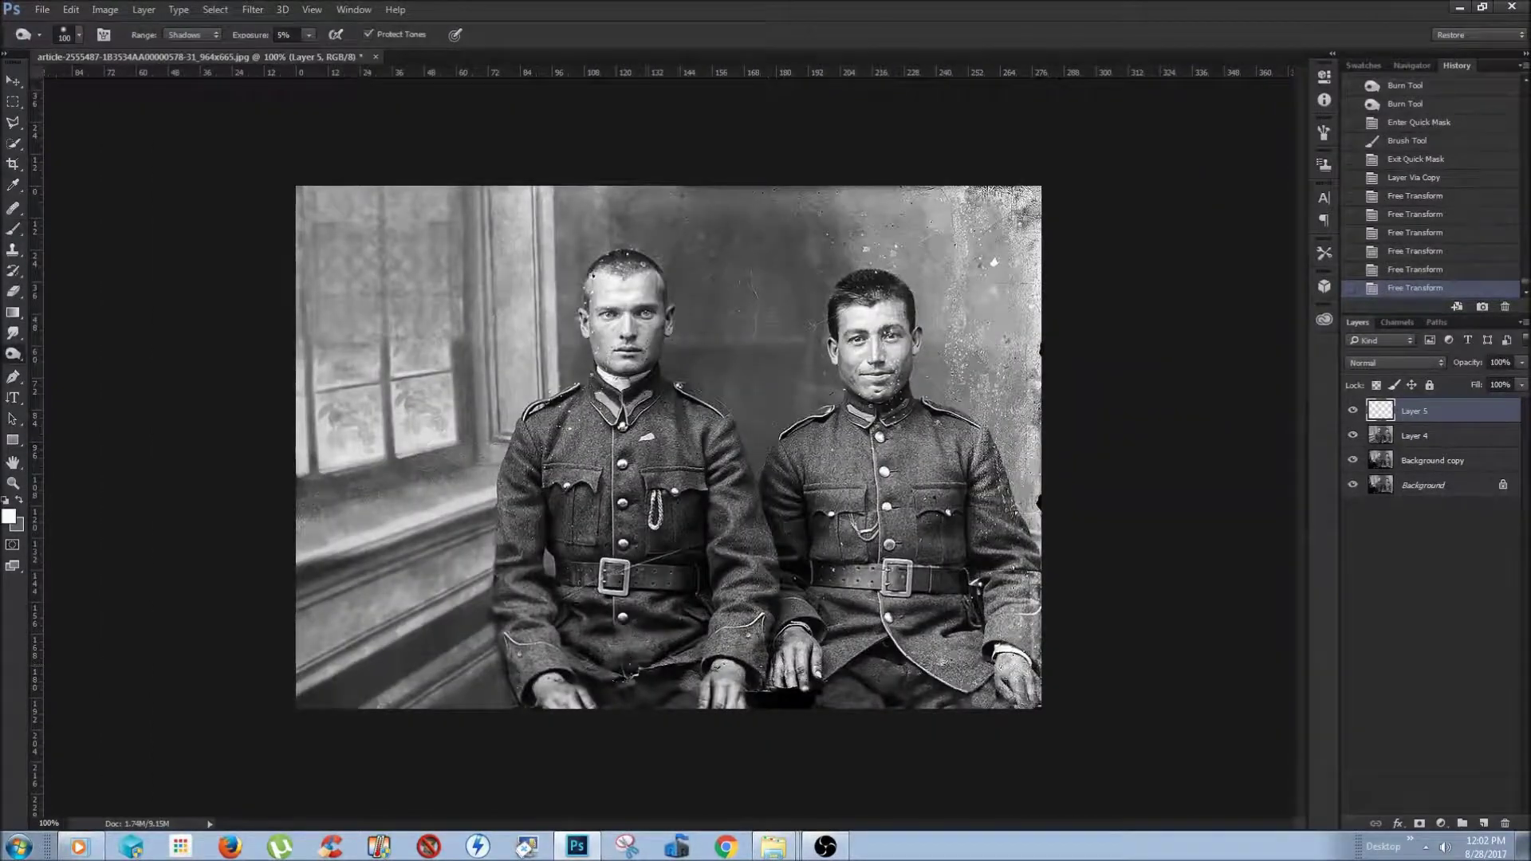
# Commit the Layer 5 patch transform and reselect the Layer 5 patch
pyautogui.hotkey('alt', '[')
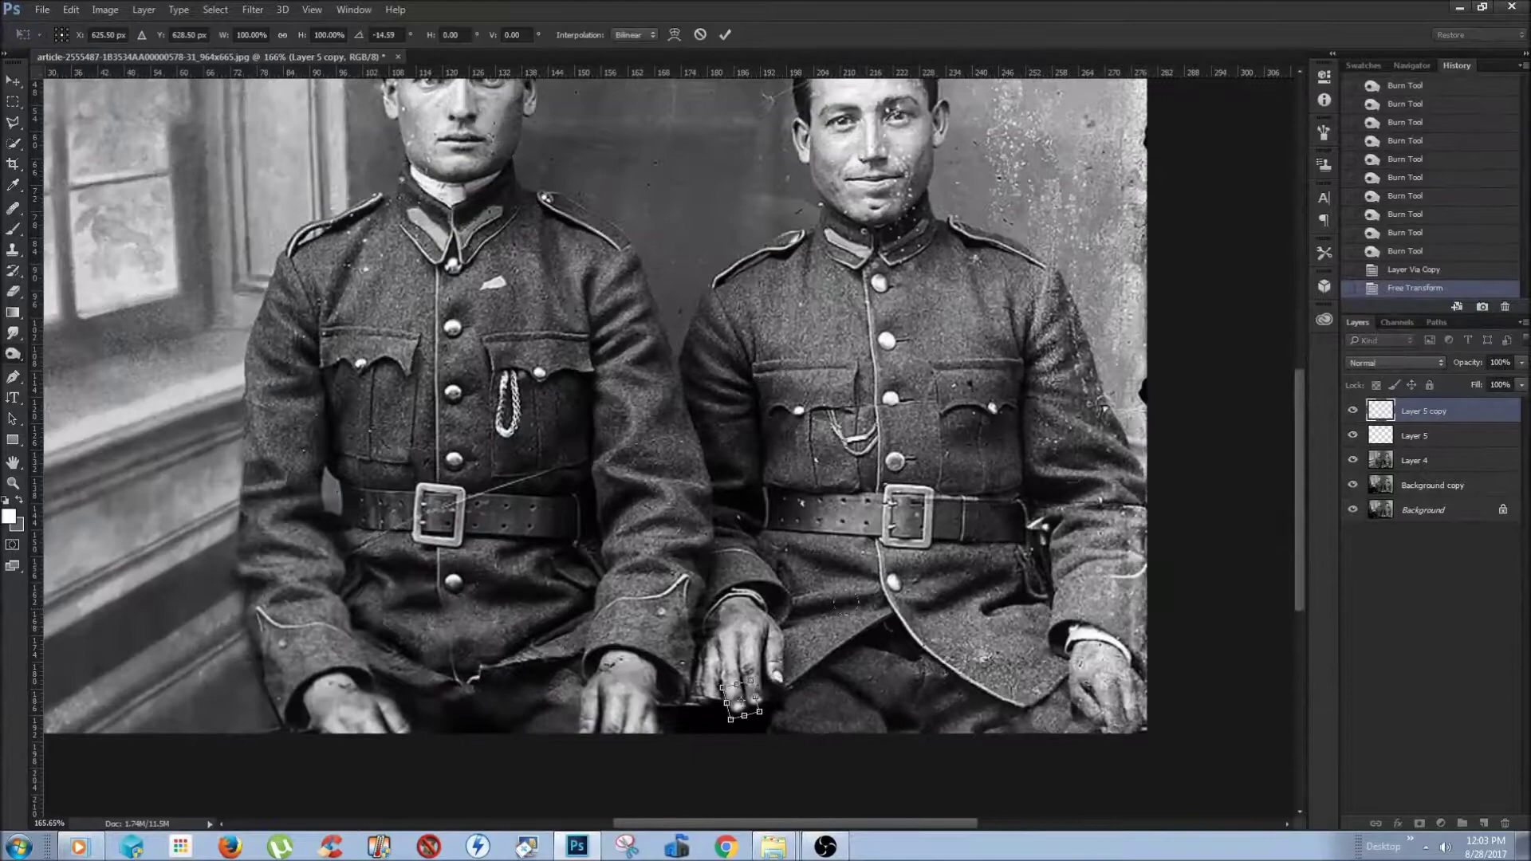
pyautogui.press('Return')
pyautogui.hotkey('ctrl', 't')
pyautogui.press('Return')
pyautogui.scroll(5, 790, 742)
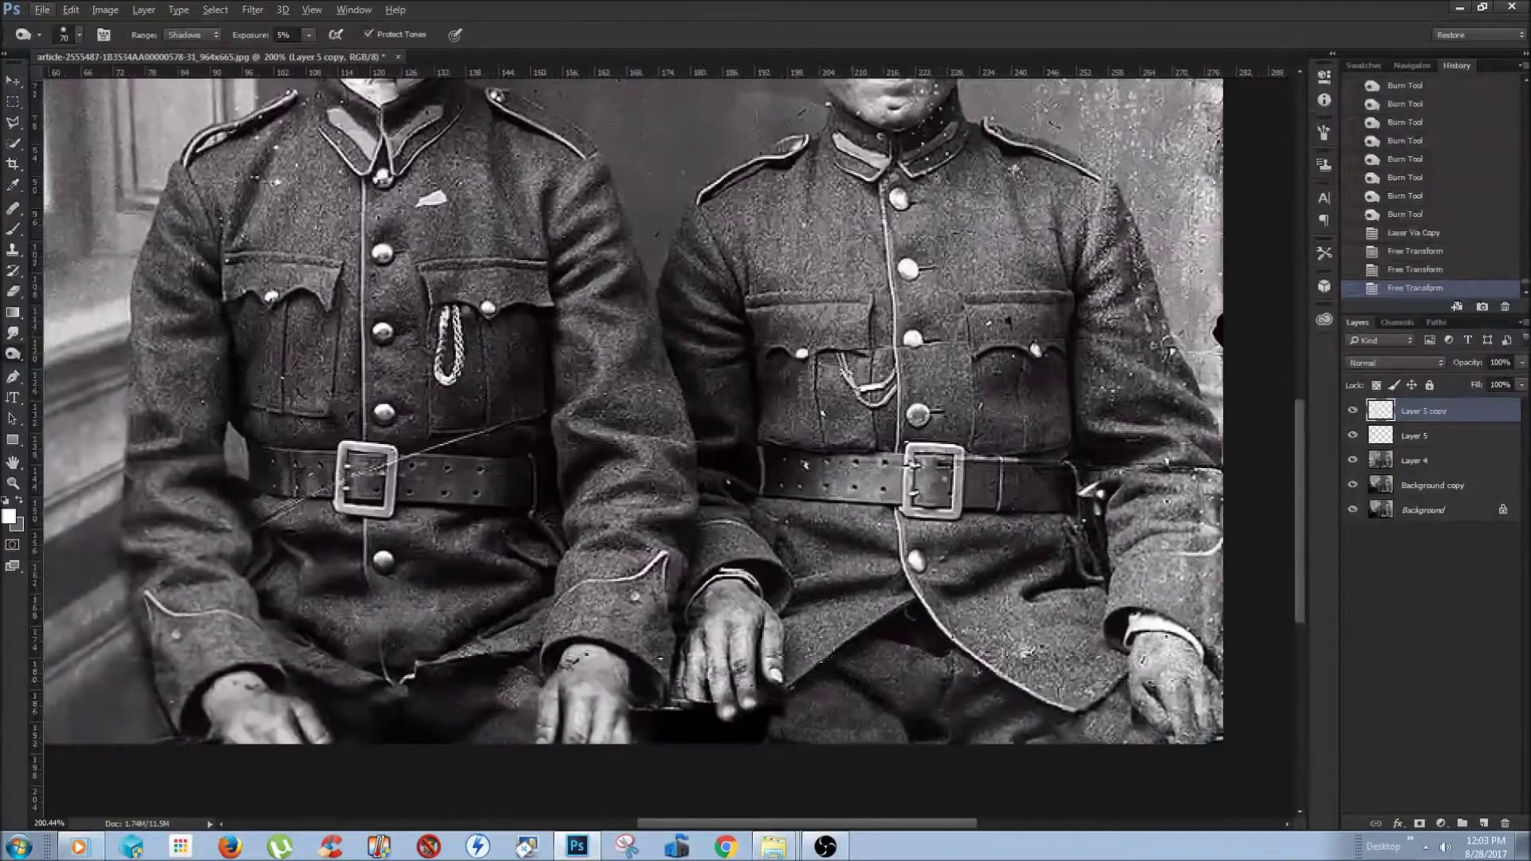
pyautogui.hotkey('alt', '[')
pyautogui.press('o')
# Duplicate the patch onto a new layer and transform the copy
pyautogui.hotkey('ctrl', 'j')
pyautogui.hotkey('ctrl', 't')
pyautogui.rightClick(674, 674)
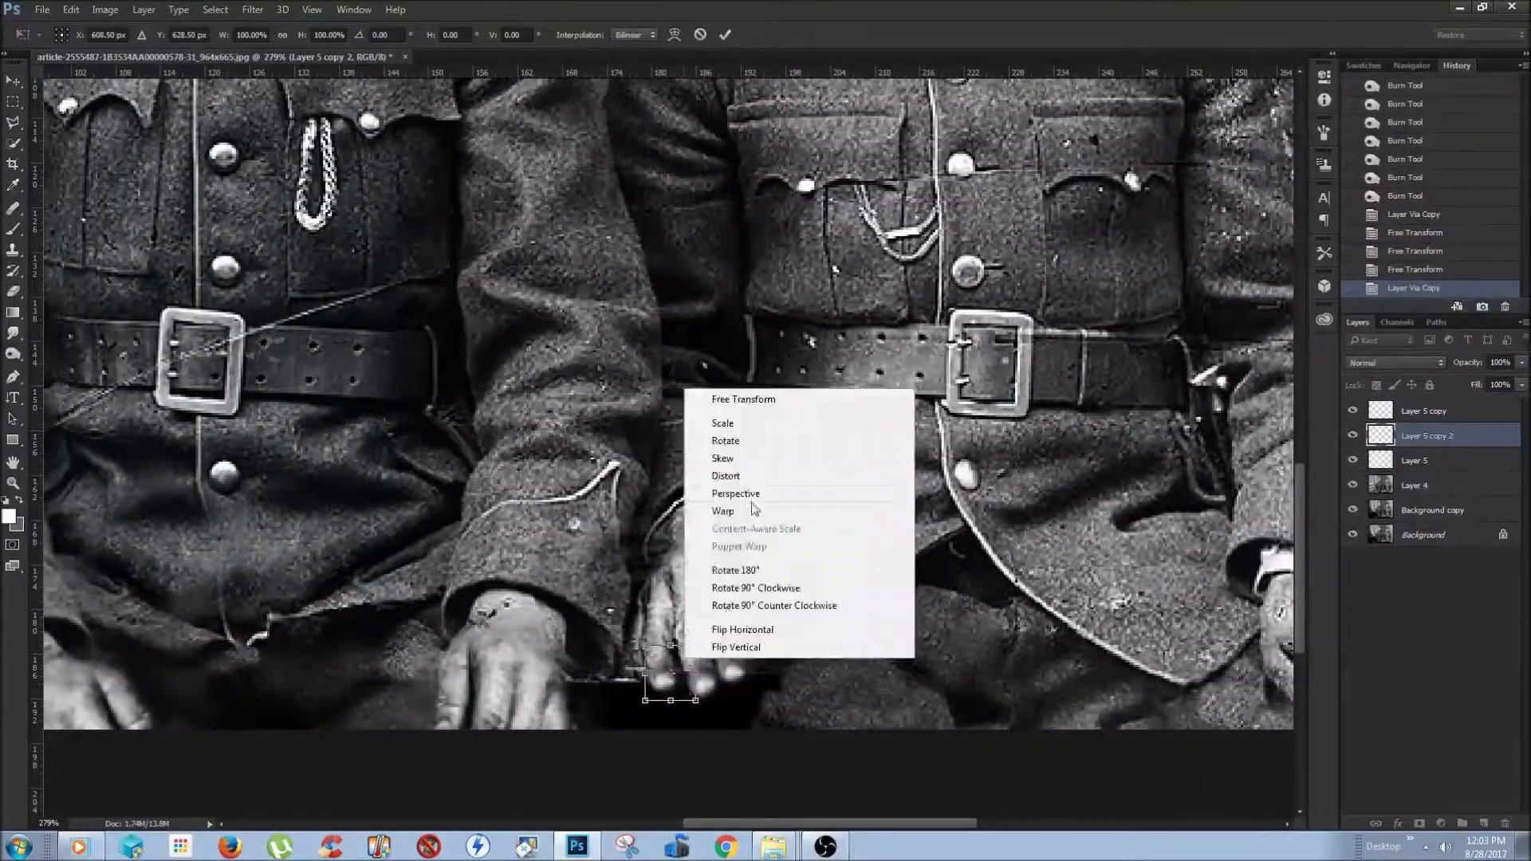
pyautogui.press('Return')
pyautogui.hotkey('ctrl', '-')
pyautogui.moveTo(880, 779); pyautogui.dragTo(741, 701)
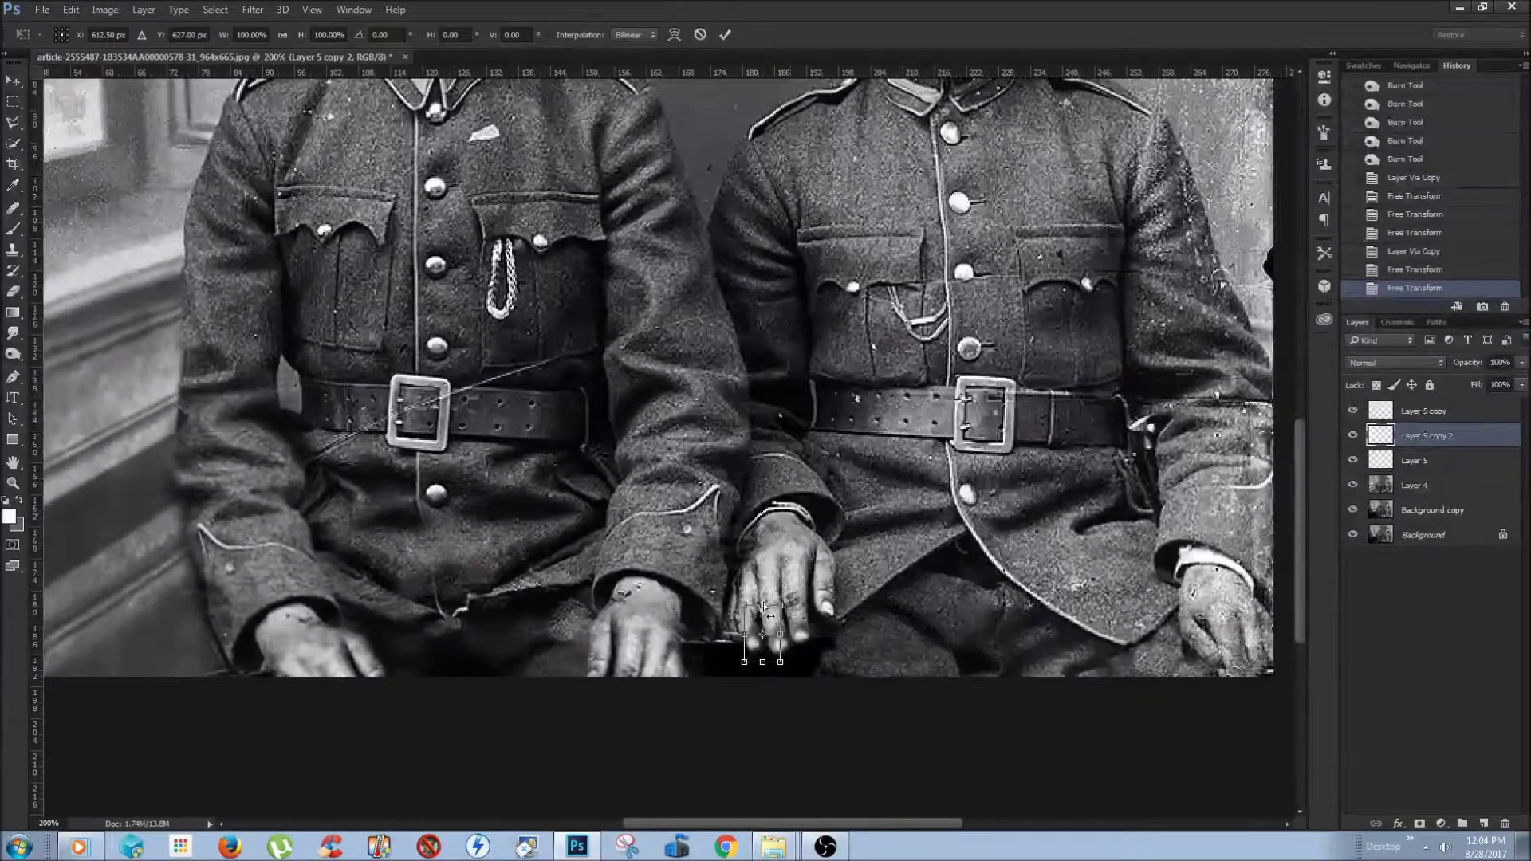
# Duplicate the patch again and move the copy into place beside the hand
pyautogui.hotkey('ctrl', 'j')
pyautogui.hotkey('ctrl', 't')
pyautogui.moveTo(759, 614); pyautogui.dragTo(882, 659)
pyautogui.rightClick(742, 637)
pyautogui.press('Escape')
pyautogui.rightClick(882, 659)
pyautogui.press('Escape')
pyautogui.press('Return')
pyautogui.press('o')
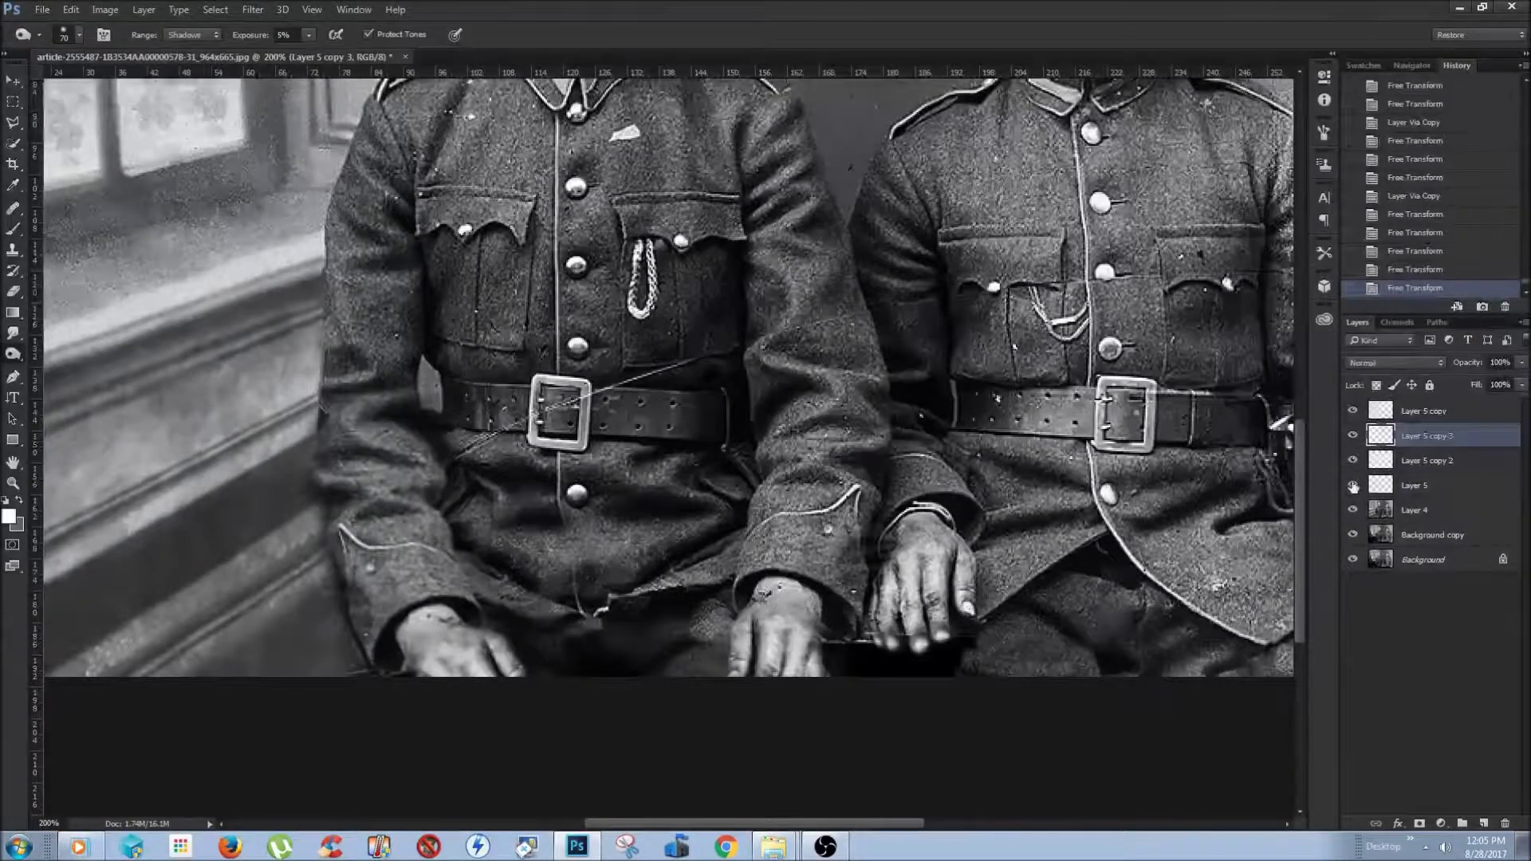
# Re-transform Layer 5 copy and select all the Layer 5 patch layers
pyautogui.click(1424, 411)
pyautogui.hotkey('ctrl', 't')
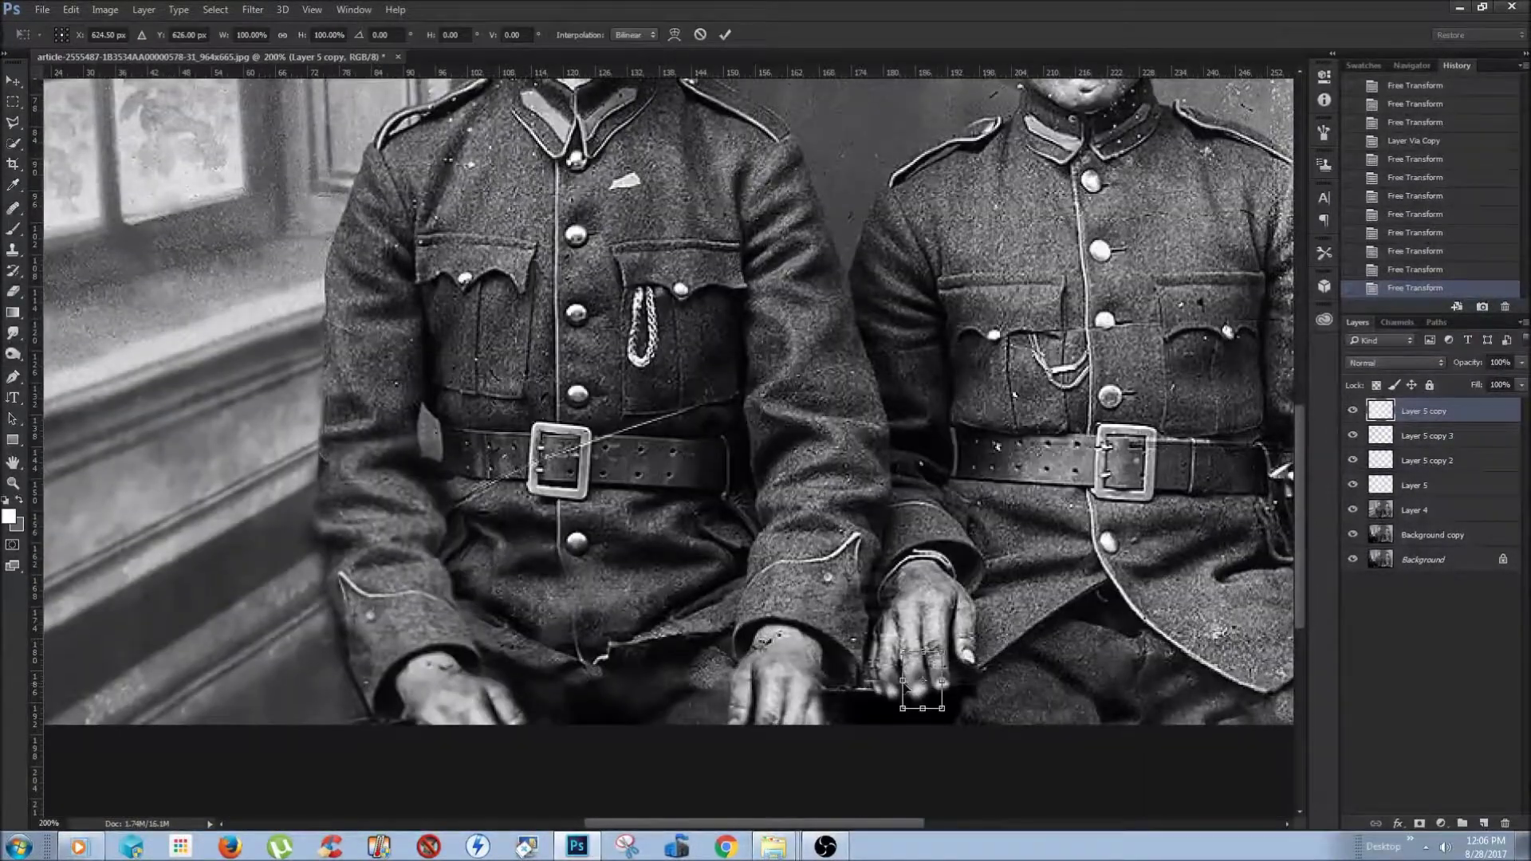
pyautogui.press('Return')
pyautogui.keyDown('shift'); pyautogui.click(1458, 478); pyautogui.keyUp('shift')
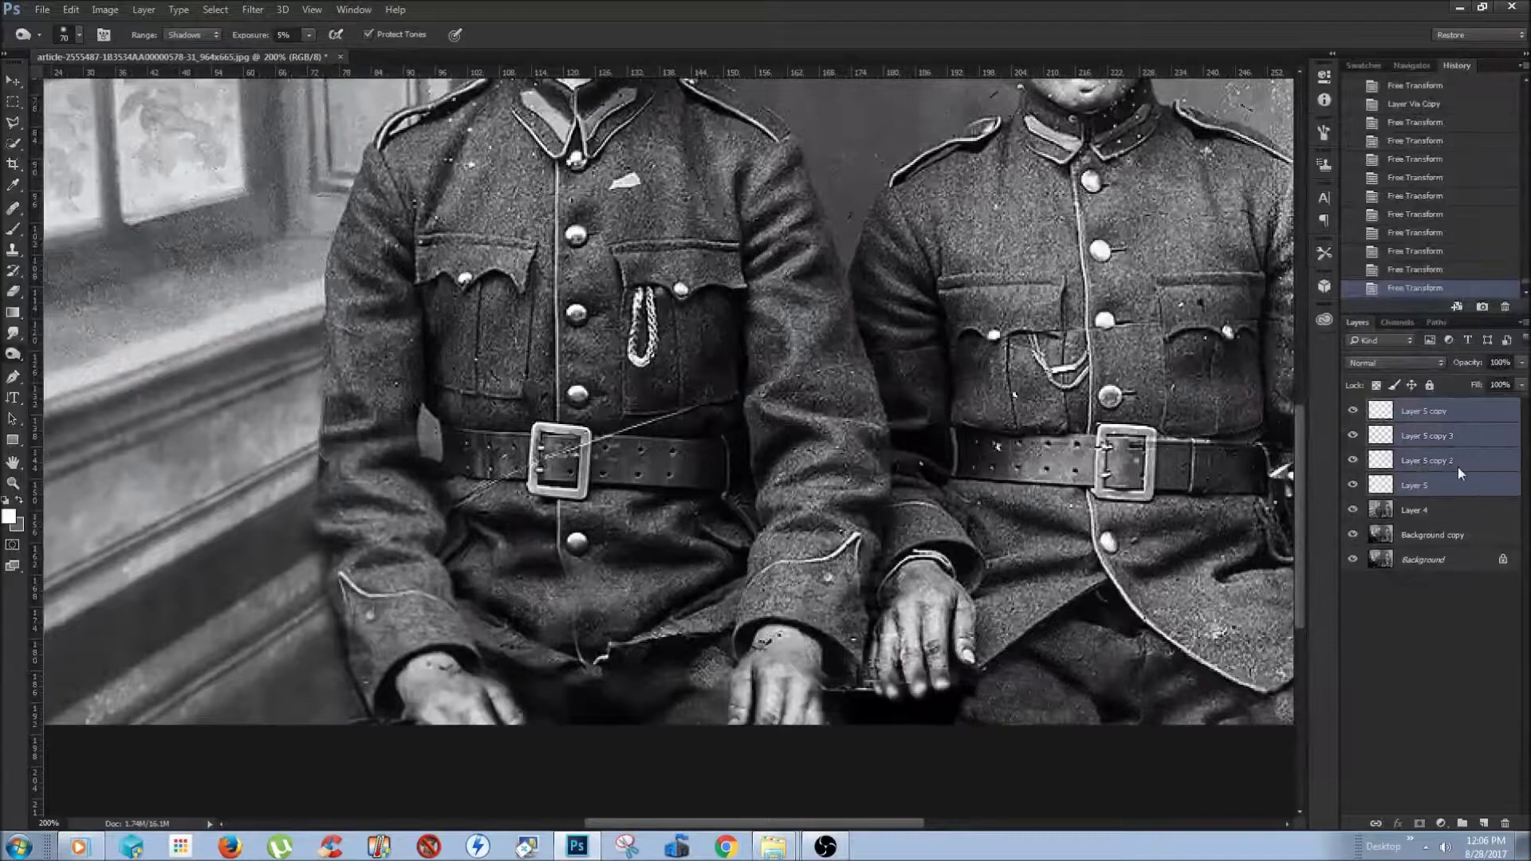
# Merge the patches, match them with a clipped Brightness/Contrast layer, and merge it in
pyautogui.hotkey('ctrl', 'e')
pyautogui.click(1440, 823)
pyautogui.click(1436, 544)
pyautogui.hotkey('ctrl', 'alt', 'g')
pyautogui.moveTo(1190, 189); pyautogui.dragTo(1157, 203)
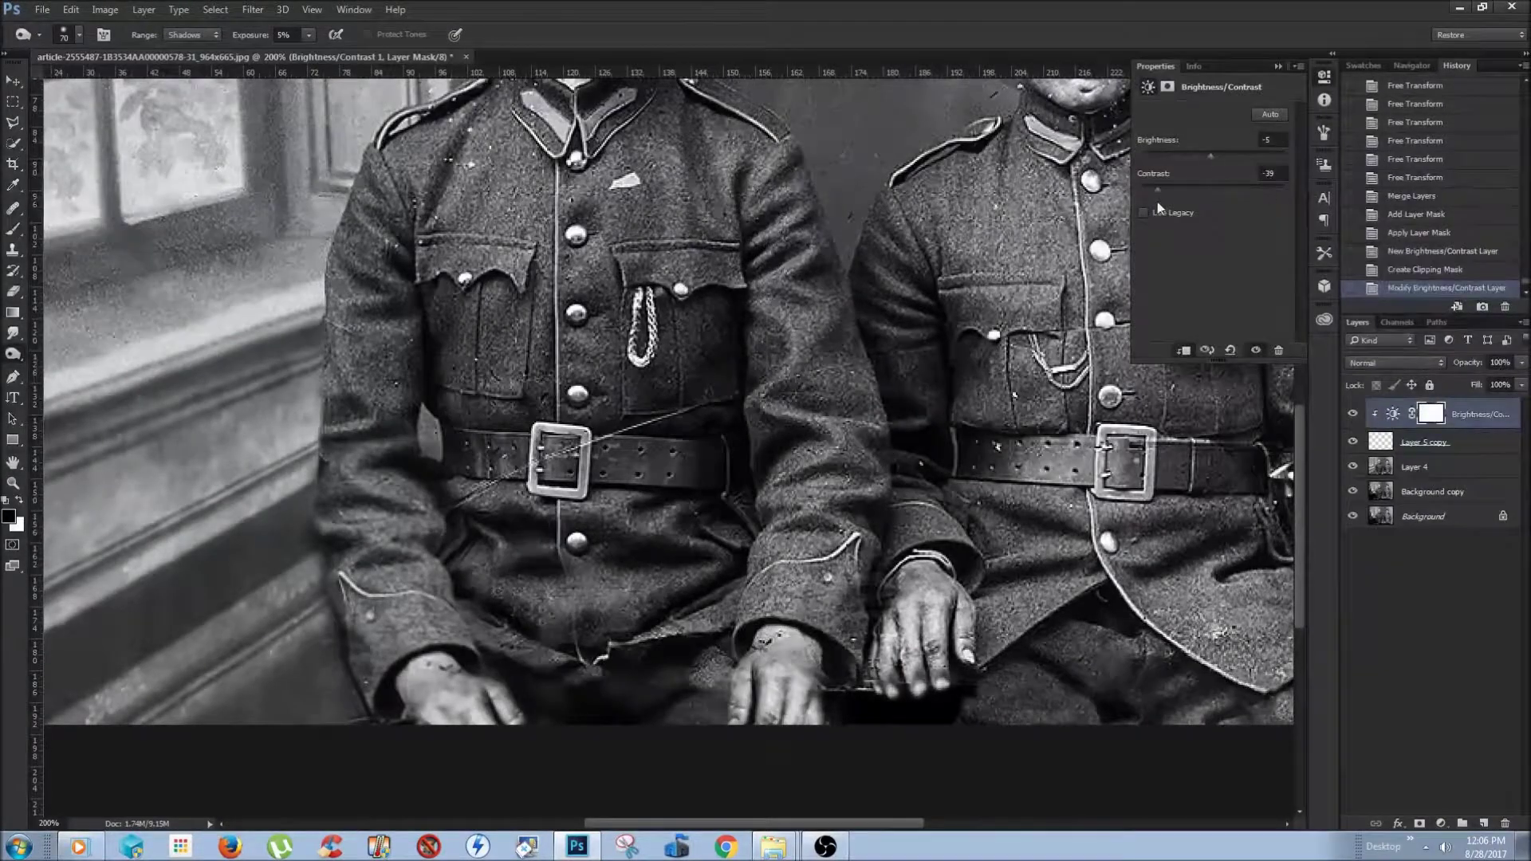
pyautogui.hotkey('ctrl', '-')
pyautogui.moveTo(1230, 155); pyautogui.dragTo(1216, 155)
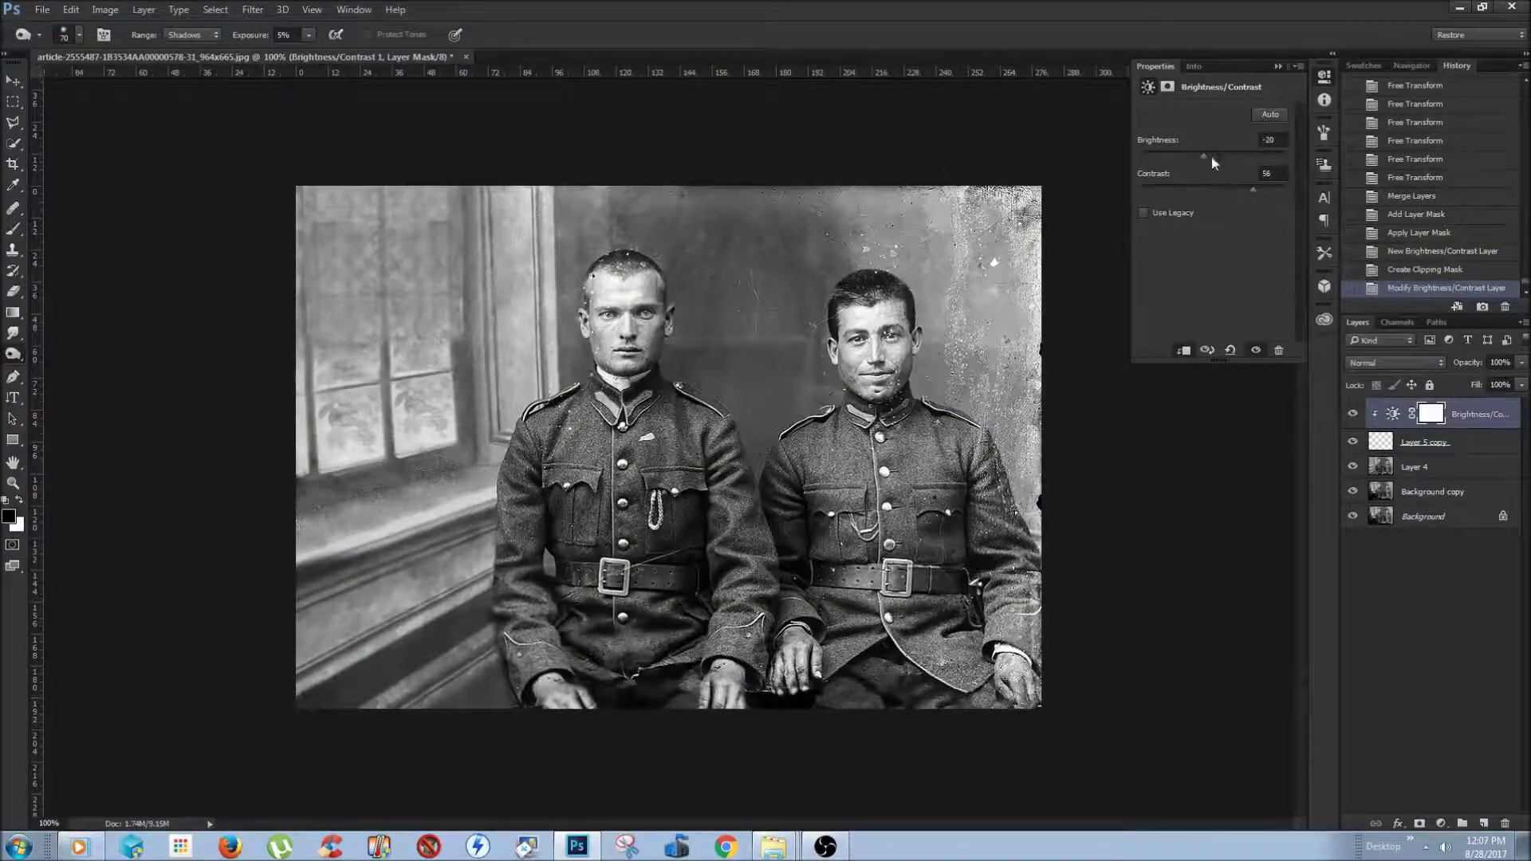
pyautogui.rightClick(1479, 414)
pyautogui.click(1300, 574)
# Sharpen the merged patch with Filter > Sharpen > Unsharp Mask
pyautogui.click(253, 9)
pyautogui.click(515, 387)
pyautogui.hotkey('ctrl', '+')
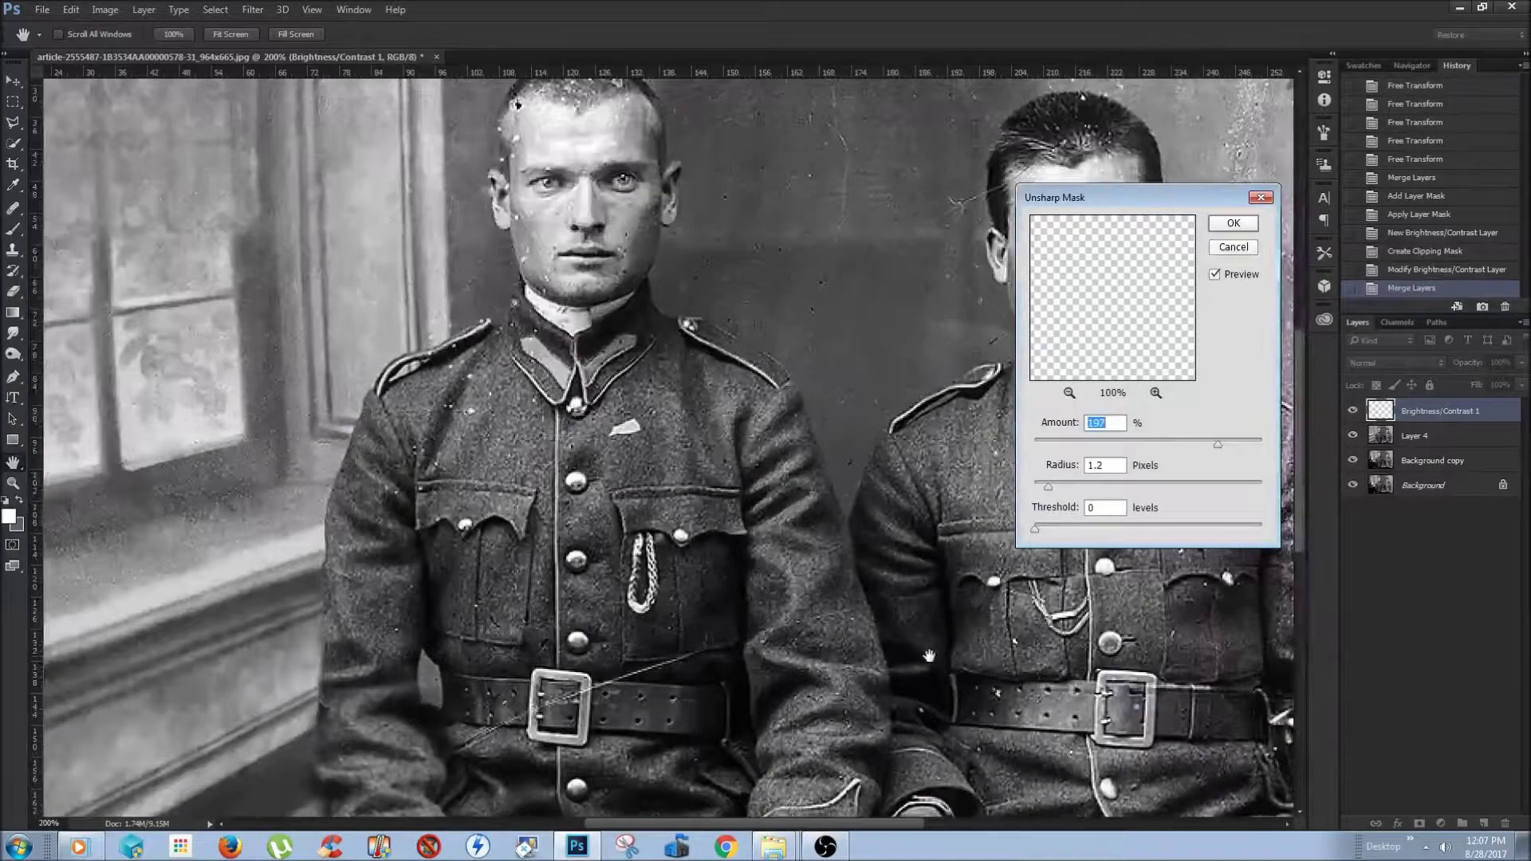
pyautogui.scroll(-5, 931, 643)
pyautogui.moveTo(1048, 486); pyautogui.dragTo(1053, 488)
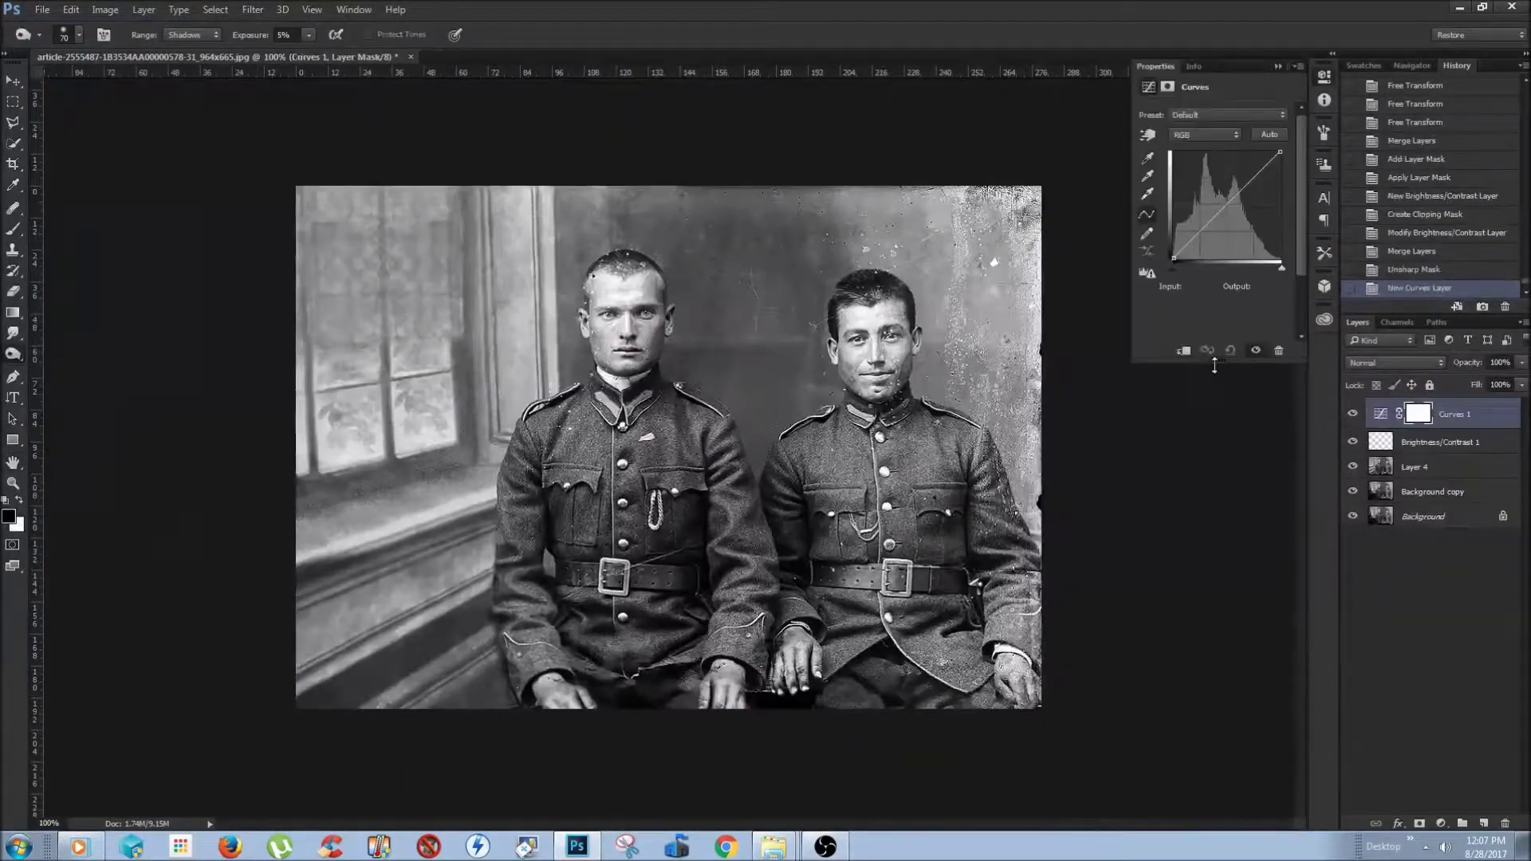
# Curve-tone the patch, lifting shadows and lowering highlights, then merge it down
pyautogui.moveTo(1261, 177); pyautogui.dragTo(1194, 208)
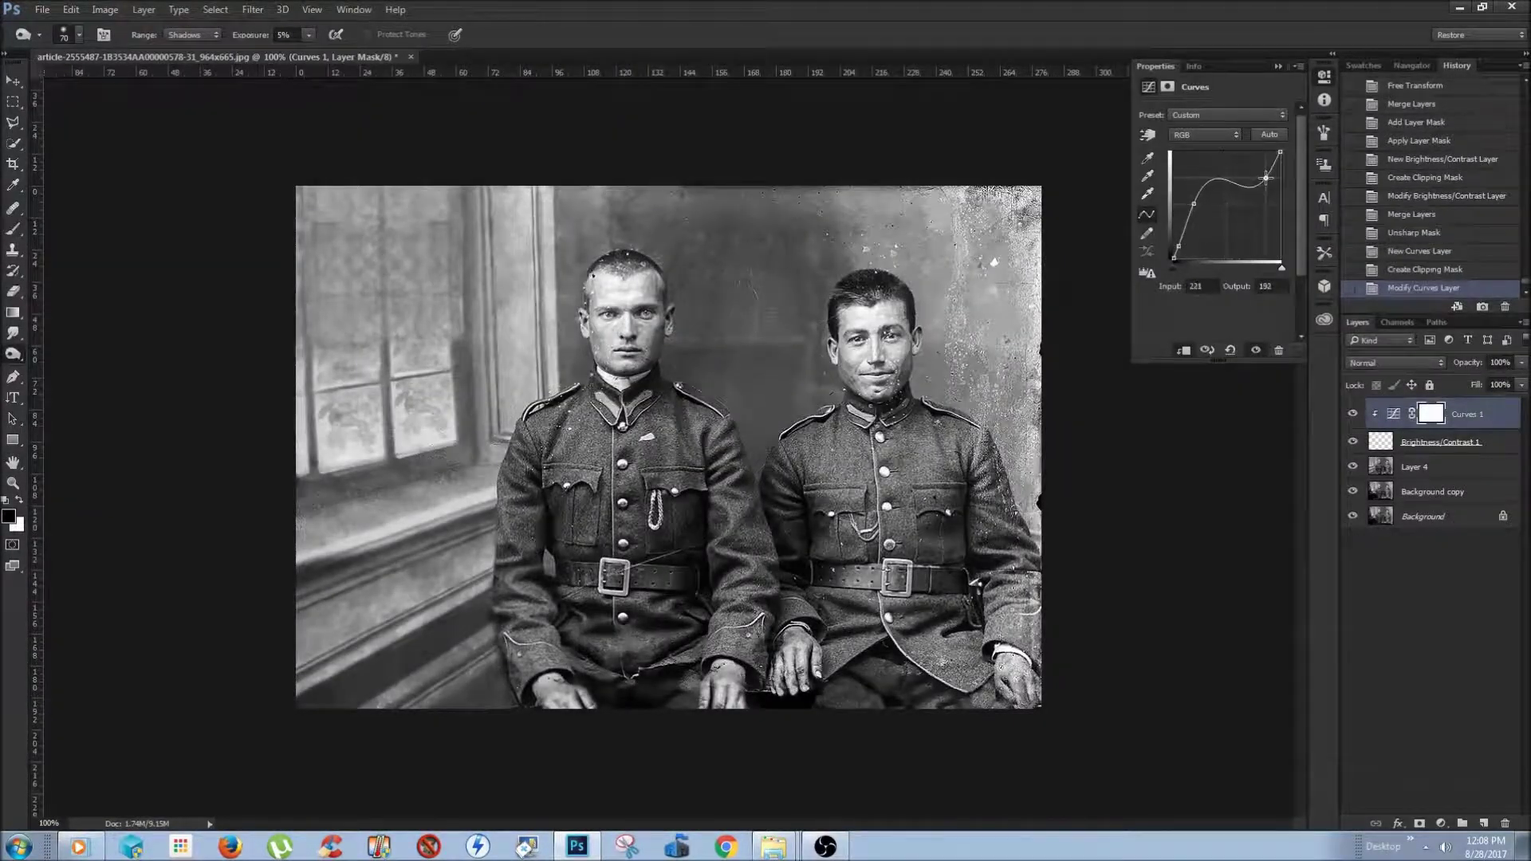
pyautogui.moveTo(1270, 173); pyautogui.dragTo(1264, 177)
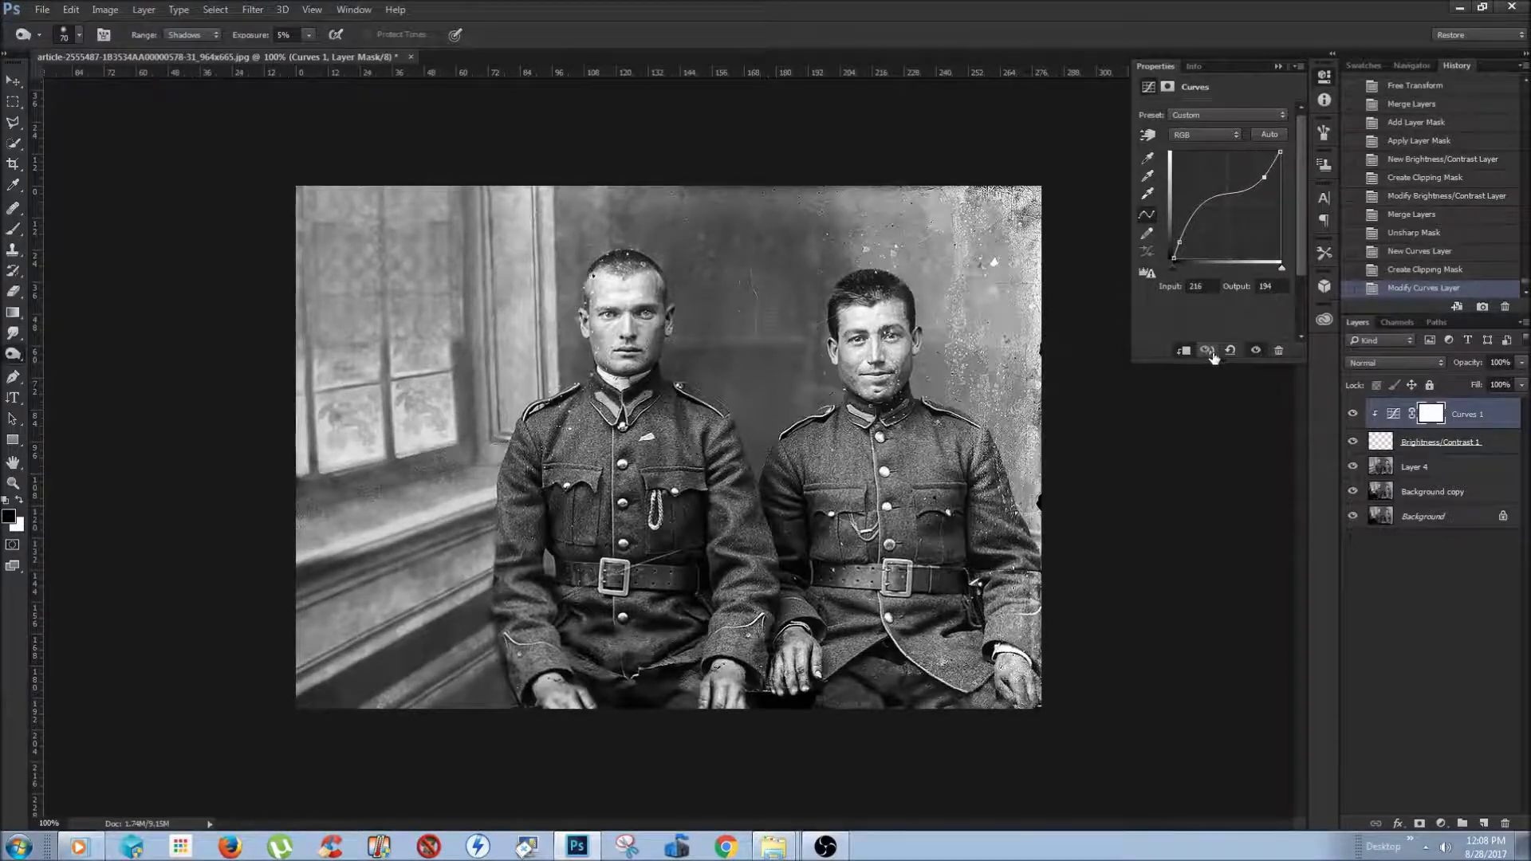
pyautogui.hotkey('ctrl', 'e')
# Heal spots on the hand with the Spot Healing Brush
pyautogui.scroll(5, 1087, 505)
pyautogui.press('j')
pyautogui.click(726, 611)
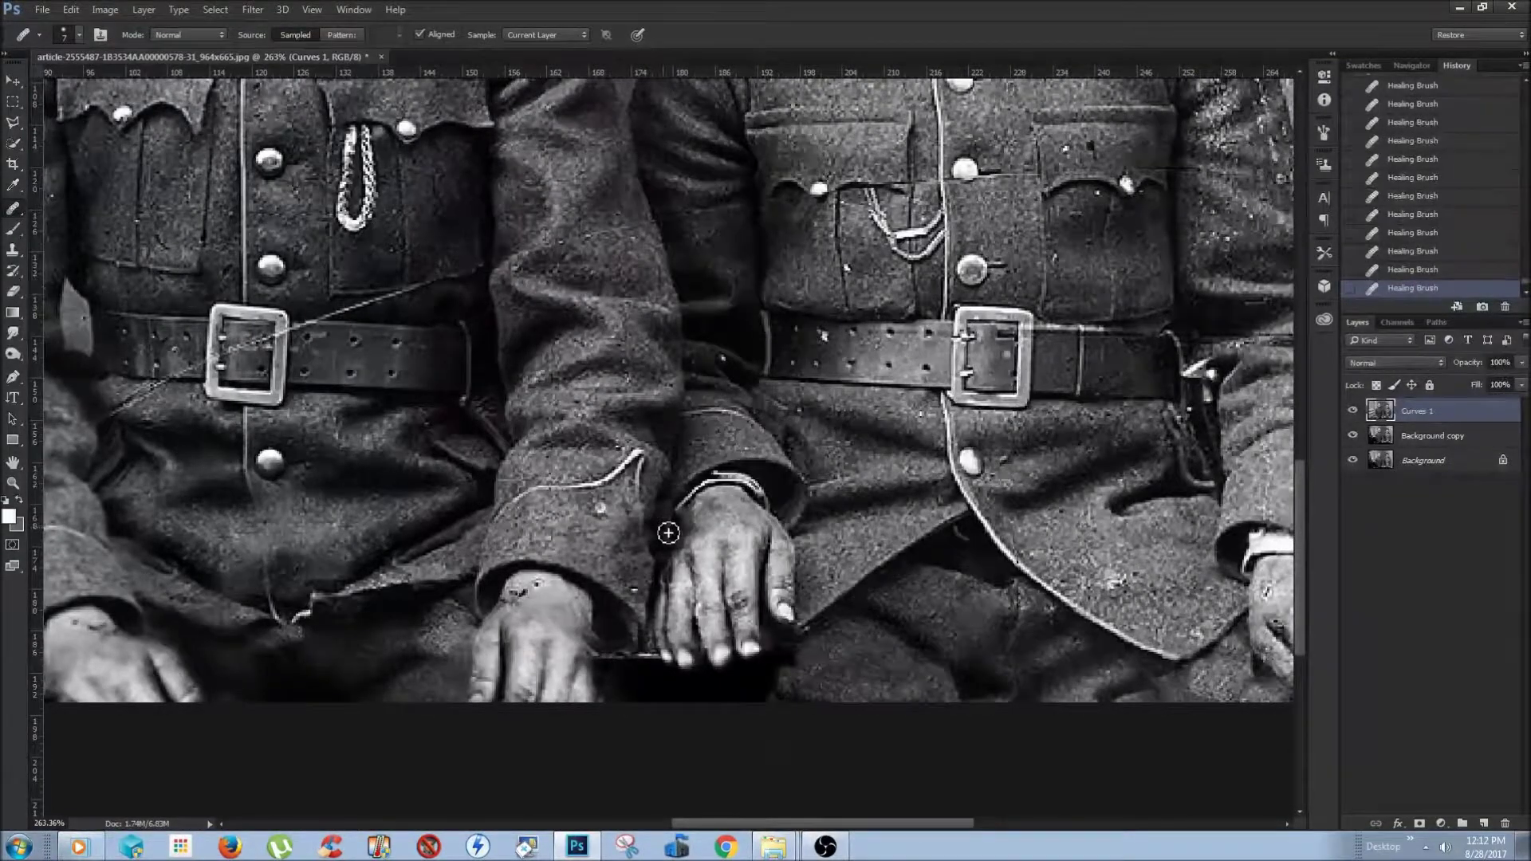
# Clone Stamp over the specks around the fingers, hands and lower uniform
pyautogui.press('s')
pyautogui.click(642, 650)
pyautogui.click(662, 674)
pyautogui.click(673, 661)
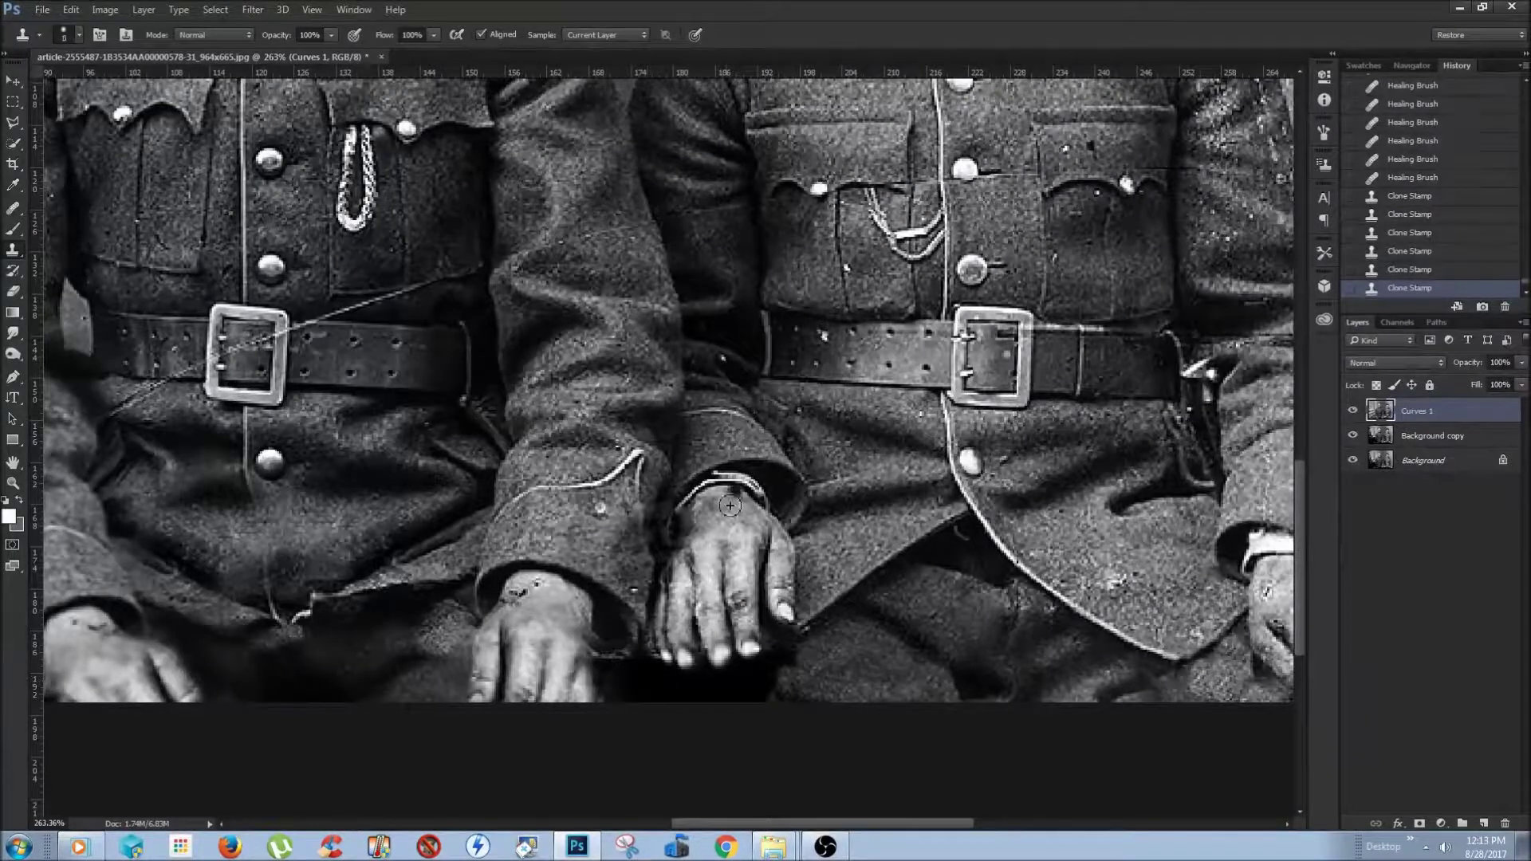
pyautogui.click(682, 546)
pyautogui.click(650, 716)
# Zoom in on the fingertips, fit the photo to the window, and sharpen it slightly
pyautogui.scroll(5, 743, 680)
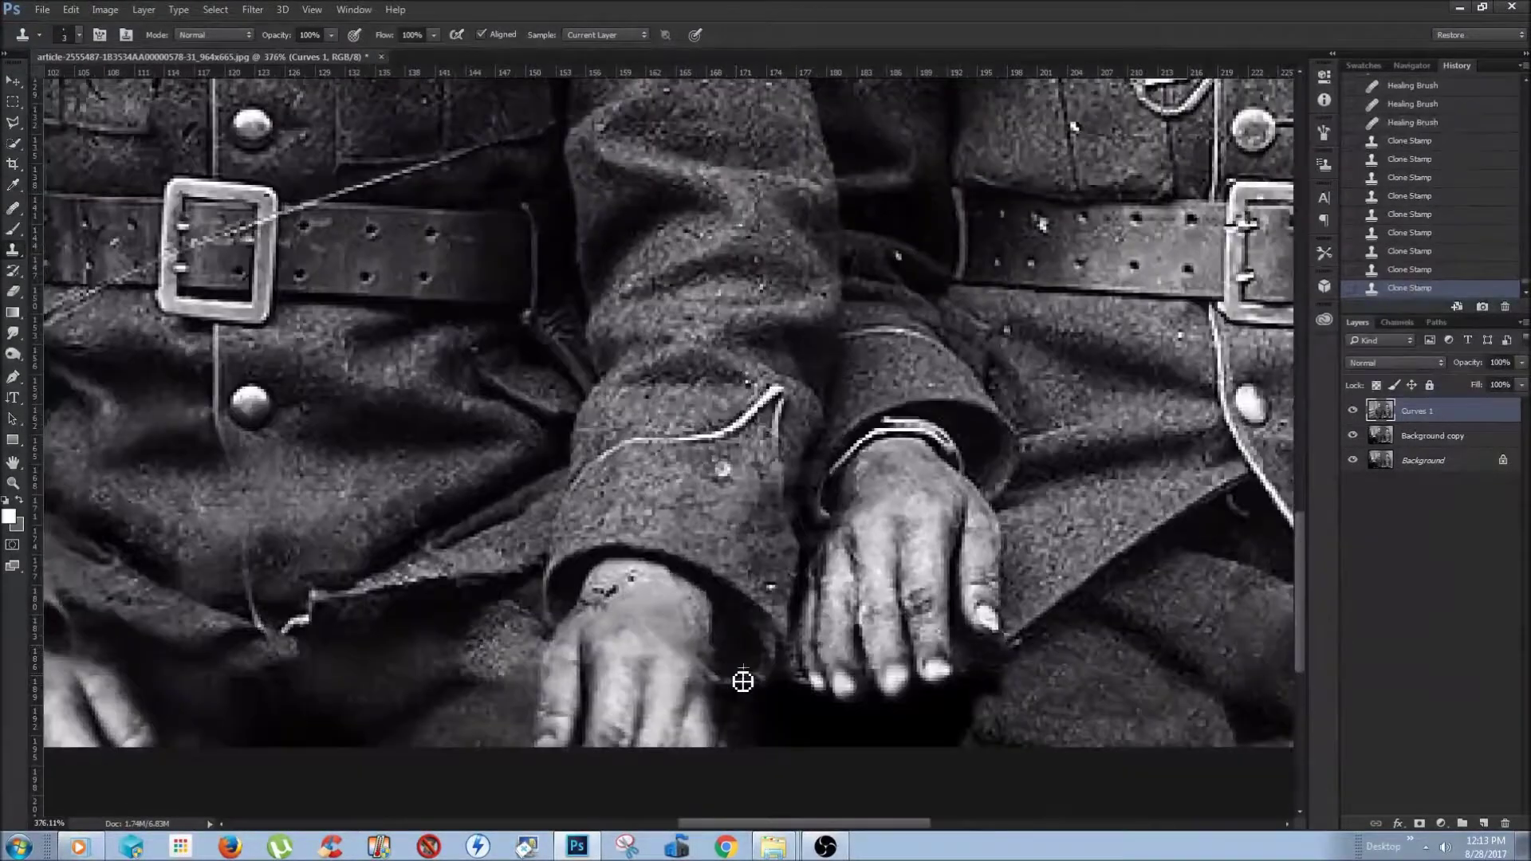
pyautogui.moveTo(806, 634); pyautogui.dragTo(763, 371)
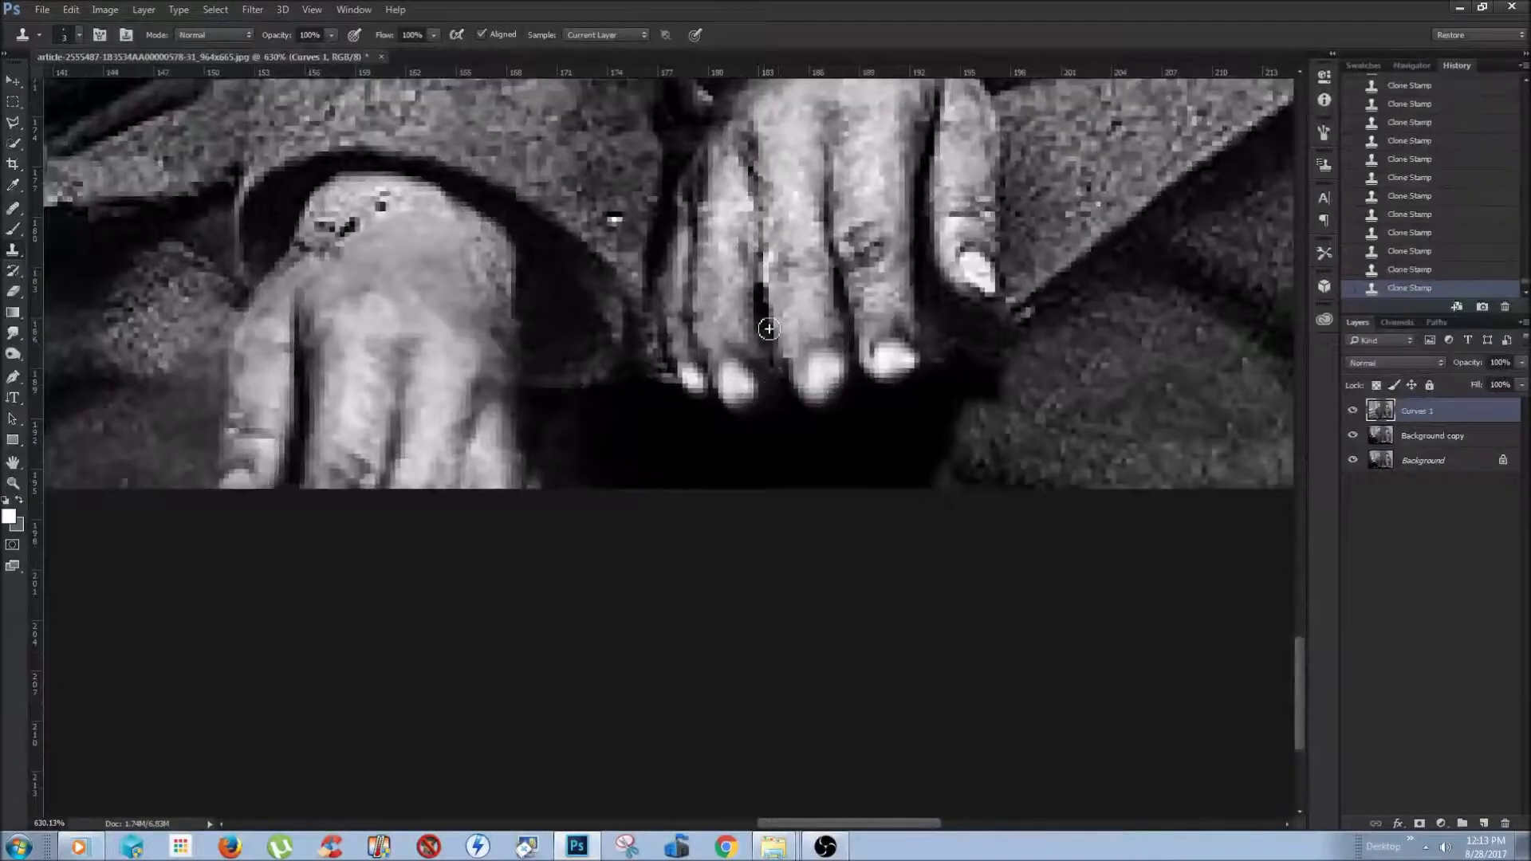
pyautogui.scroll(2, 763, 371)
pyautogui.hotkey('ctrl', '0')
pyautogui.scroll(5, 818, 683)
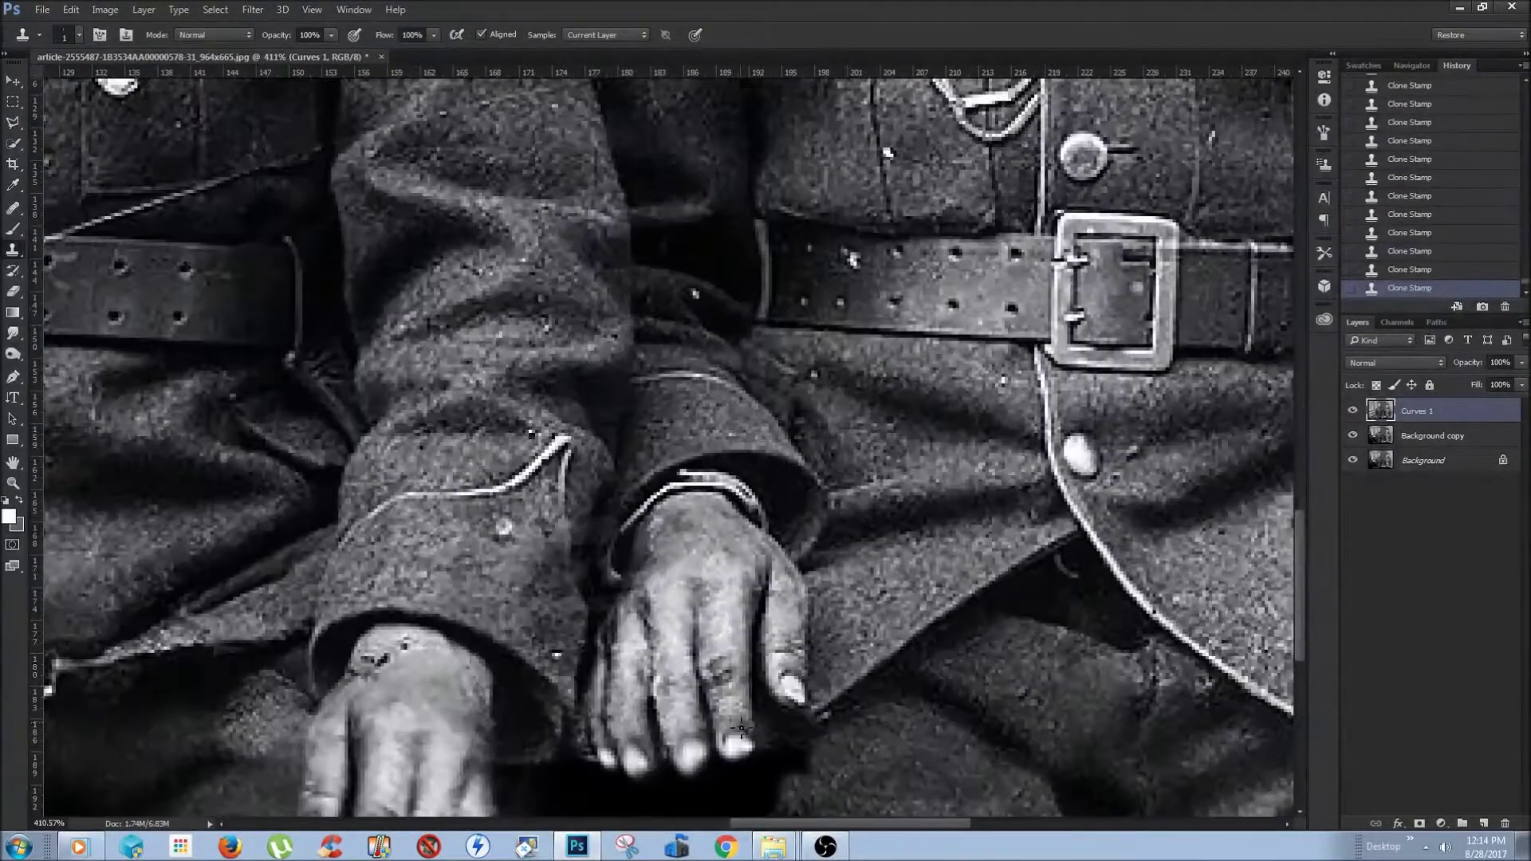
pyautogui.scroll(-8, 917, 714)
pyautogui.scroll(4, 668, 447)
pyautogui.scroll(-3, 668, 447)
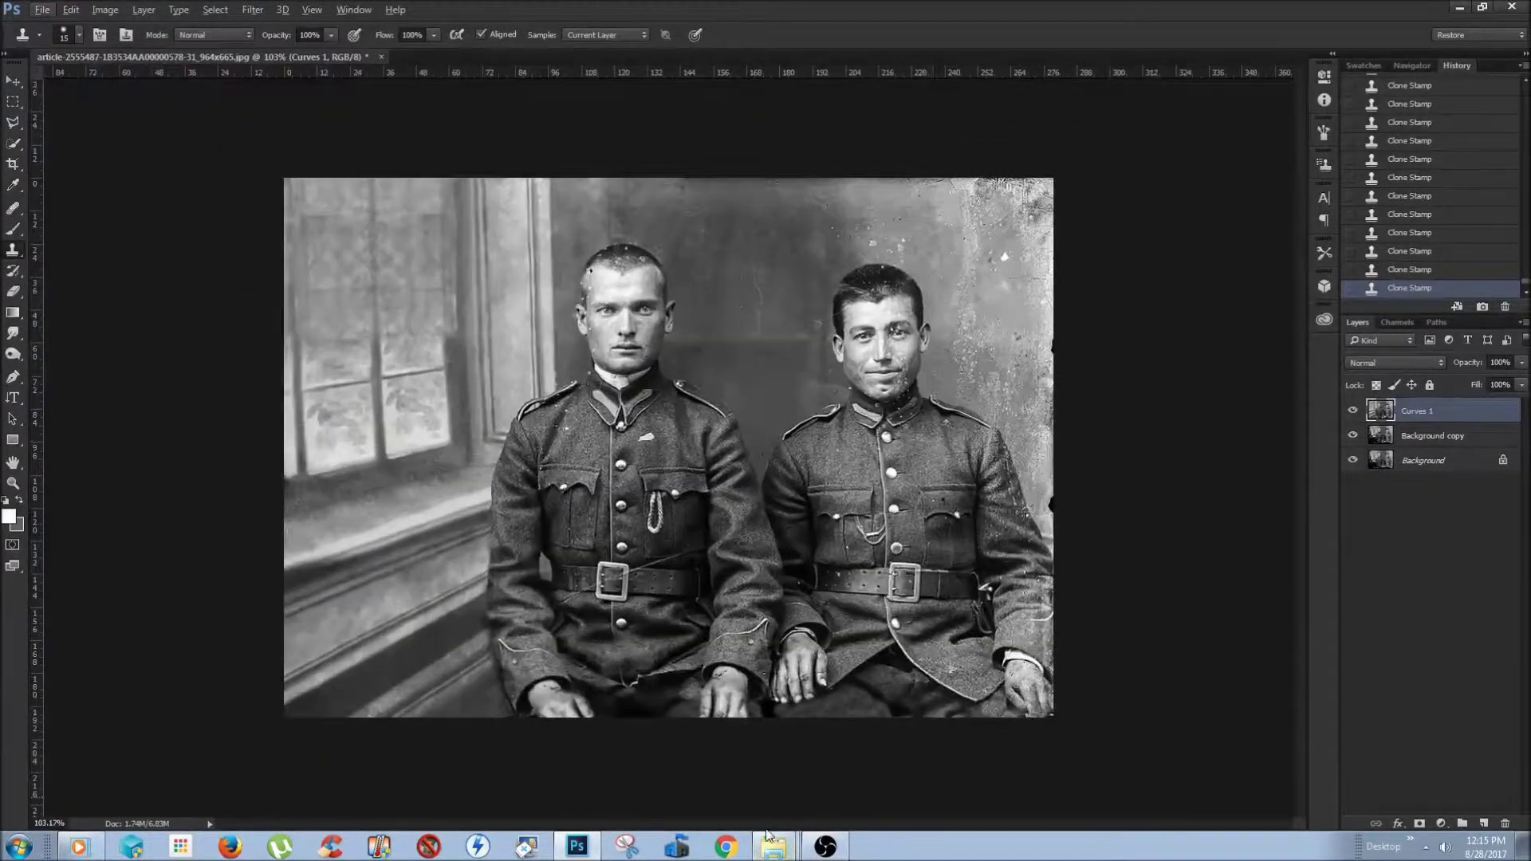
pyautogui.moveTo(732, 763); pyautogui.dragTo(957, 696)
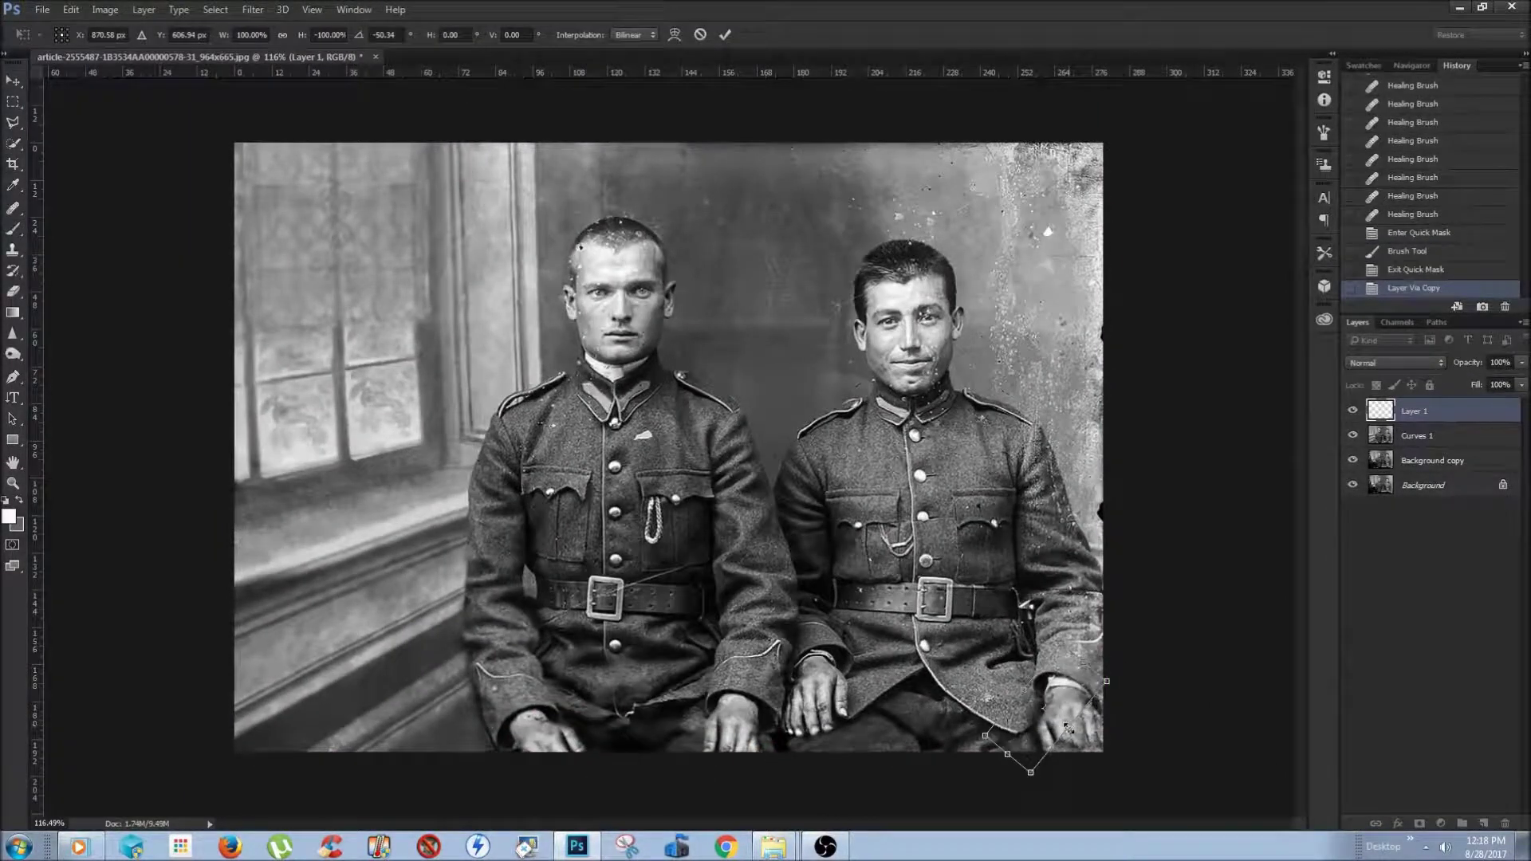
# Transform the copied bottom-right patch into place and merge it down with Curves 1
pyautogui.hotkey('ctrl', 't')
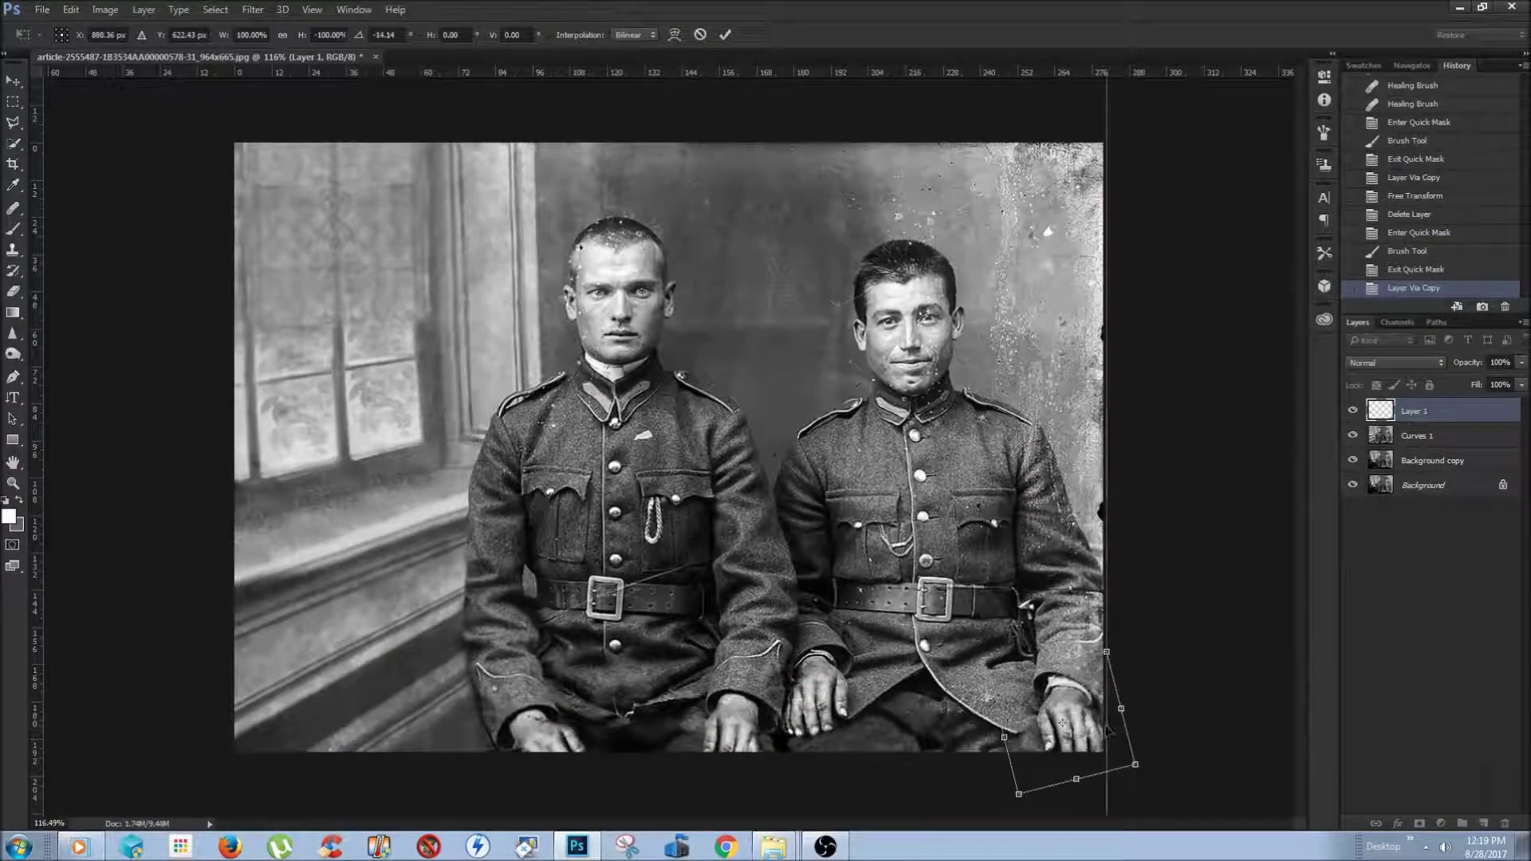
pyautogui.press('Return')
pyautogui.hotkey('ctrl', 'e')
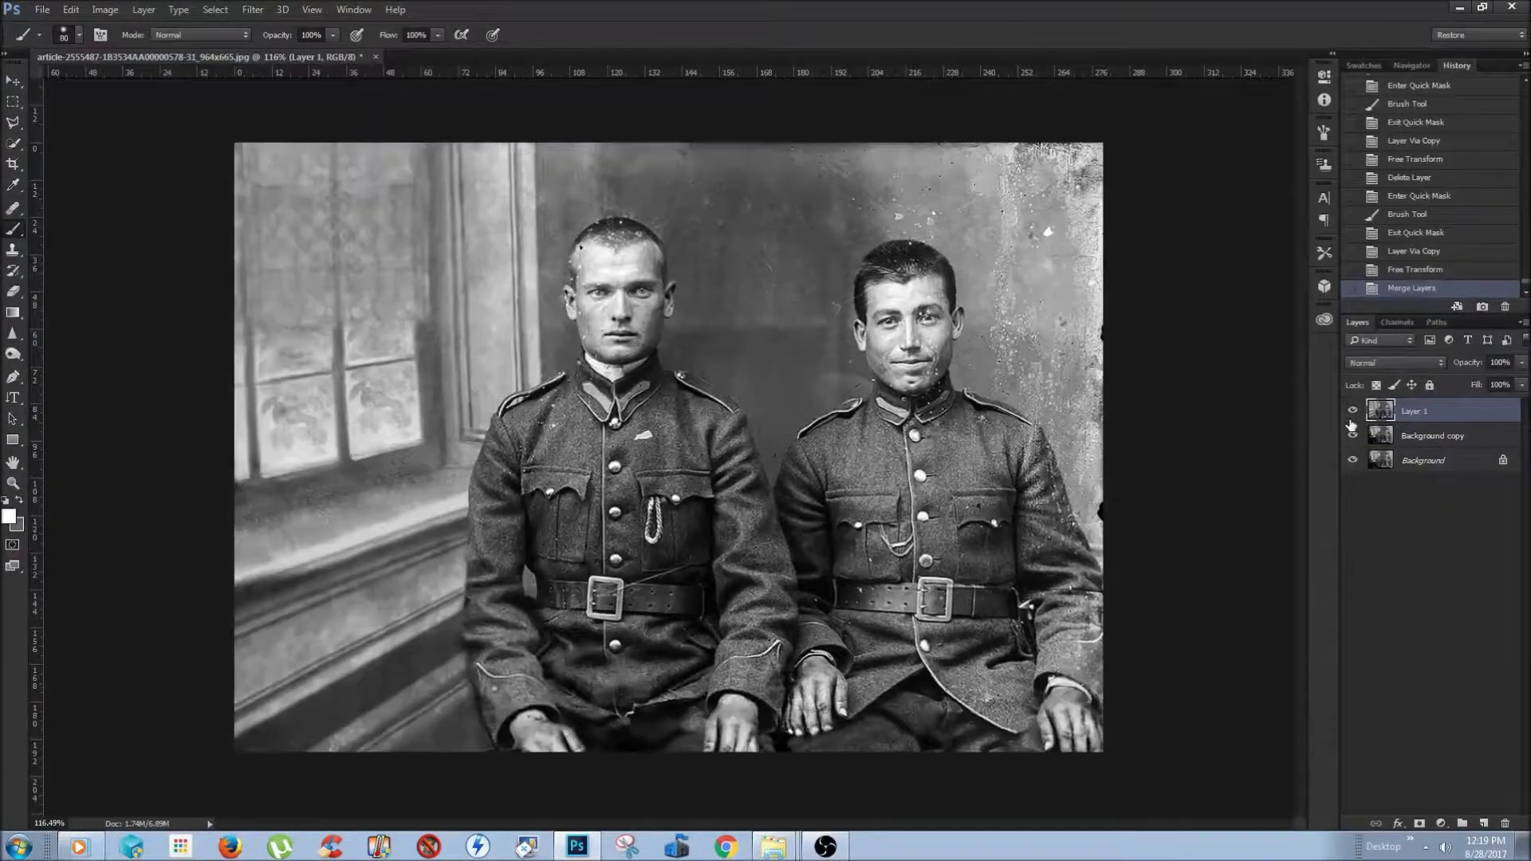
# Heal the spots to the right of the man's head and beside his face
pyautogui.press('j')
pyautogui.click(985, 151)
pyautogui.click(1037, 155)
pyautogui.click(1053, 183)
pyautogui.click(1073, 224)
pyautogui.click(1061, 256)
pyautogui.click(1009, 367)
pyautogui.click(1033, 375)
pyautogui.click(1029, 402)
pyautogui.click(1024, 384)
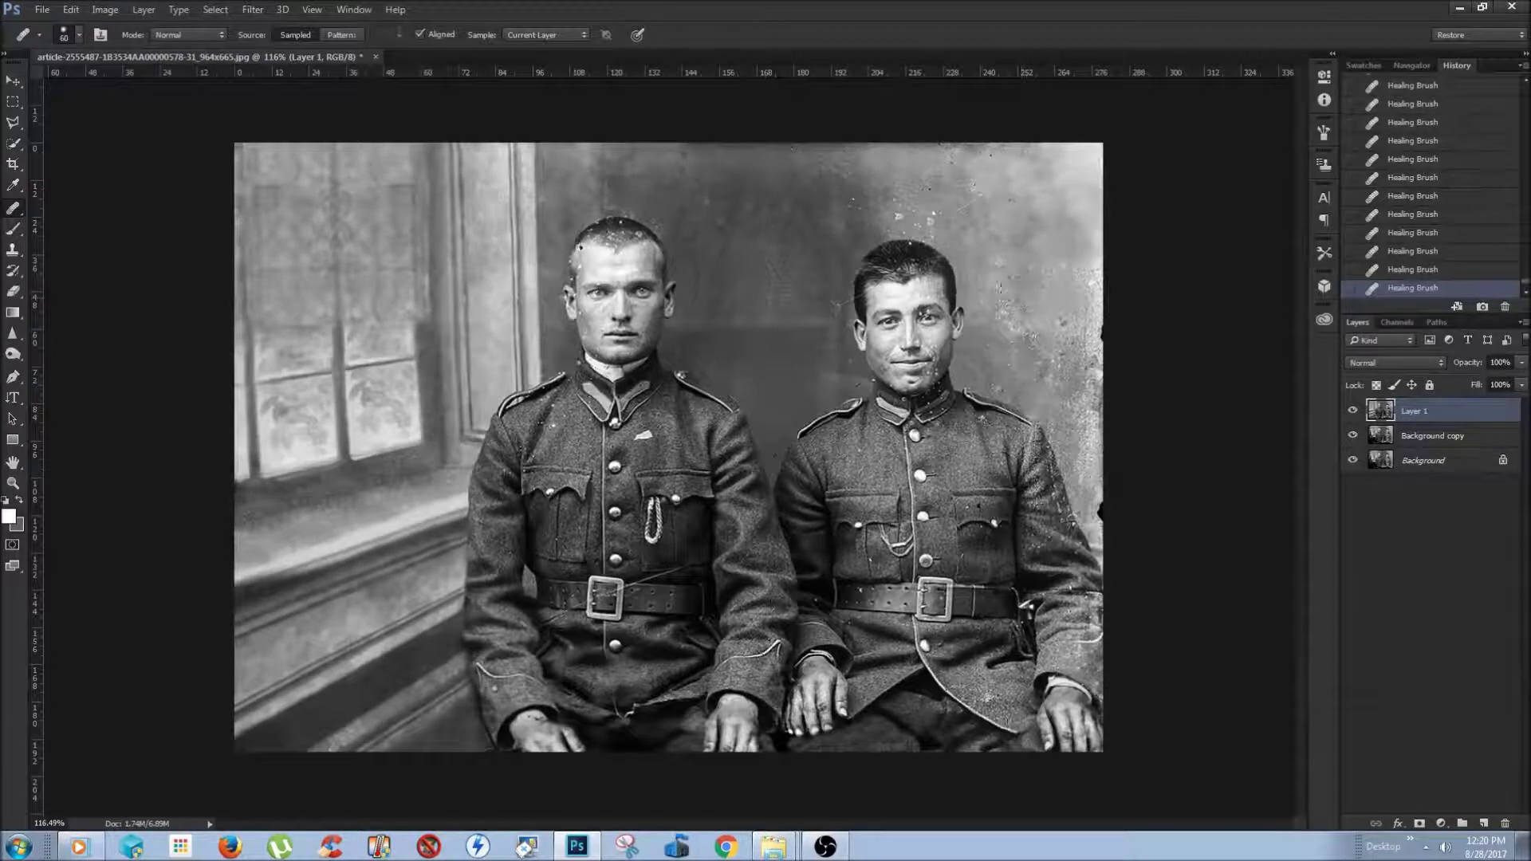
# Heal the white specks and streak along the right photo edge, then shrink the brush
pyautogui.click(1027, 171)
pyautogui.click(1074, 156)
pyautogui.click(1034, 347)
pyautogui.moveTo(1086, 287); pyautogui.dragTo(1085, 519)
pyautogui.click(1061, 326)
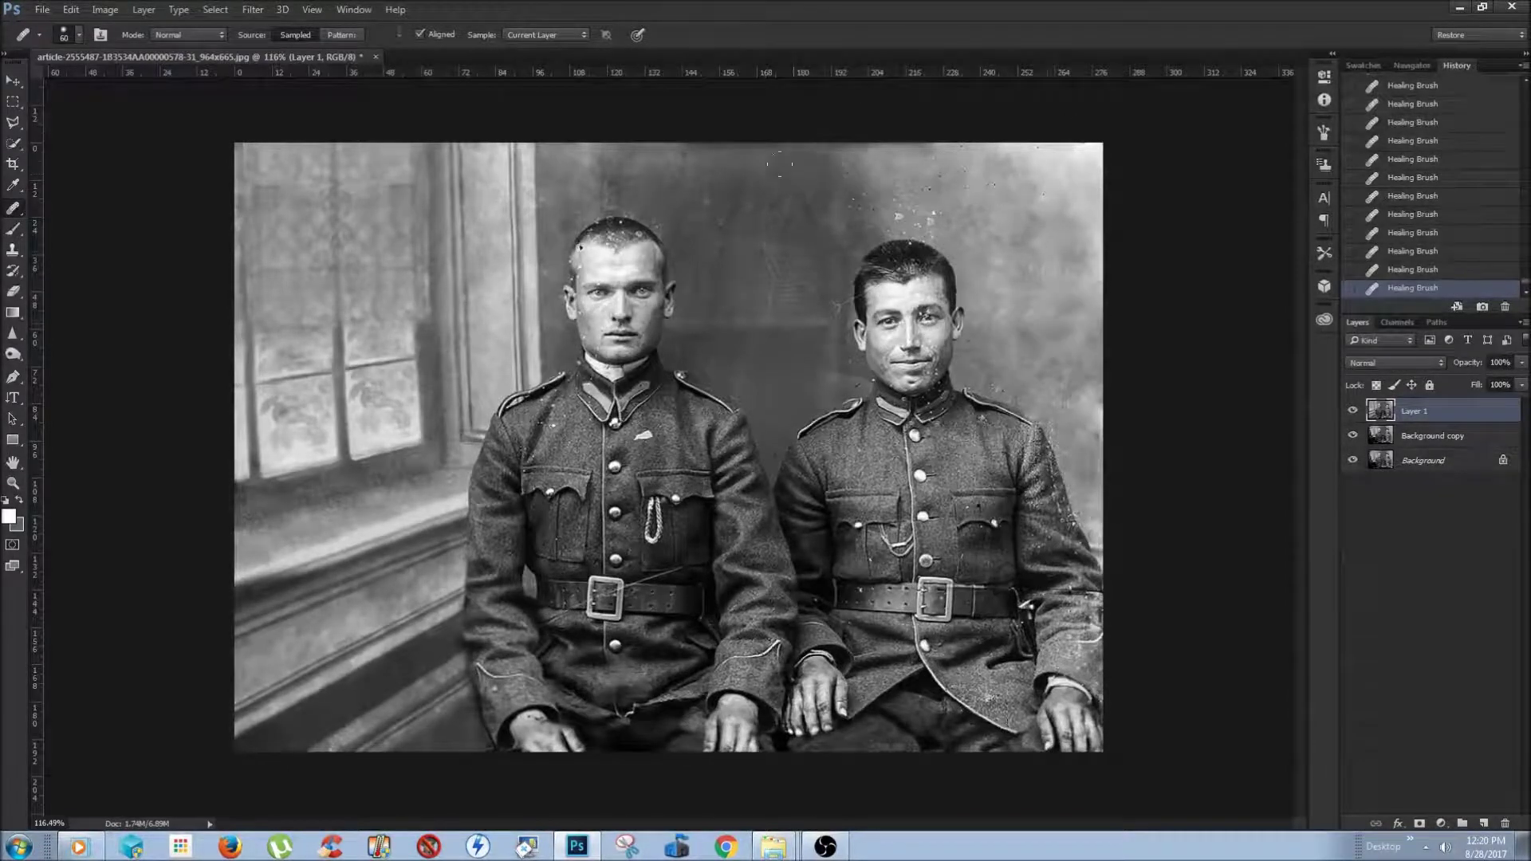
pyautogui.press('[')
pyautogui.press('[')
pyautogui.press('[')
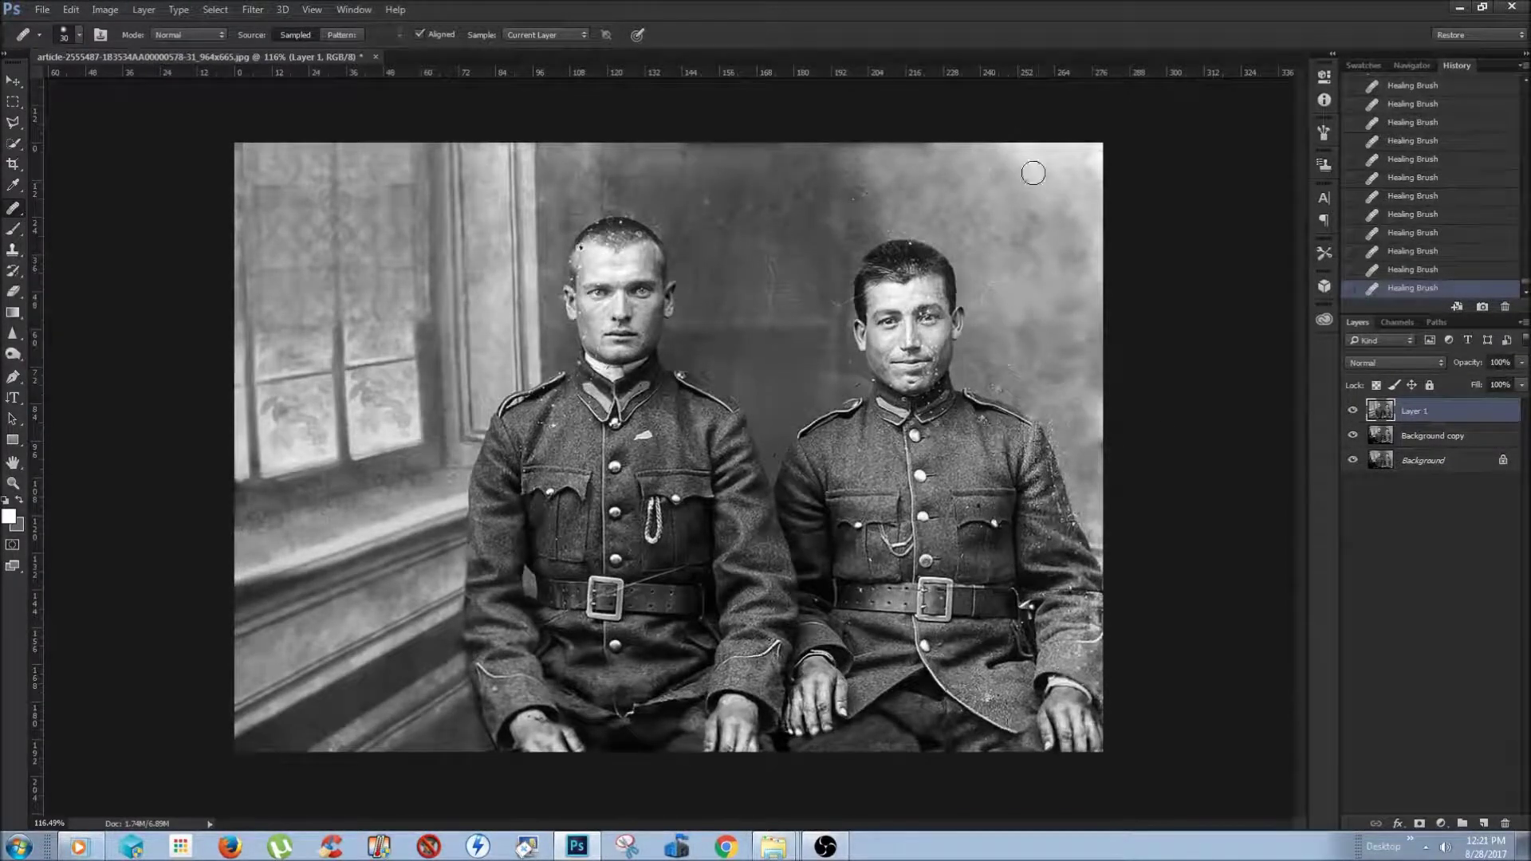
# Clone over specks beside the second man's head, then clone in Darken mode to darken the background near the heads
pyautogui.press('s')
pyautogui.keyDown('alt'); pyautogui.click(1037, 183); pyautogui.keyUp('alt')
pyautogui.moveTo(1068, 160); pyautogui.dragTo(1085, 207)
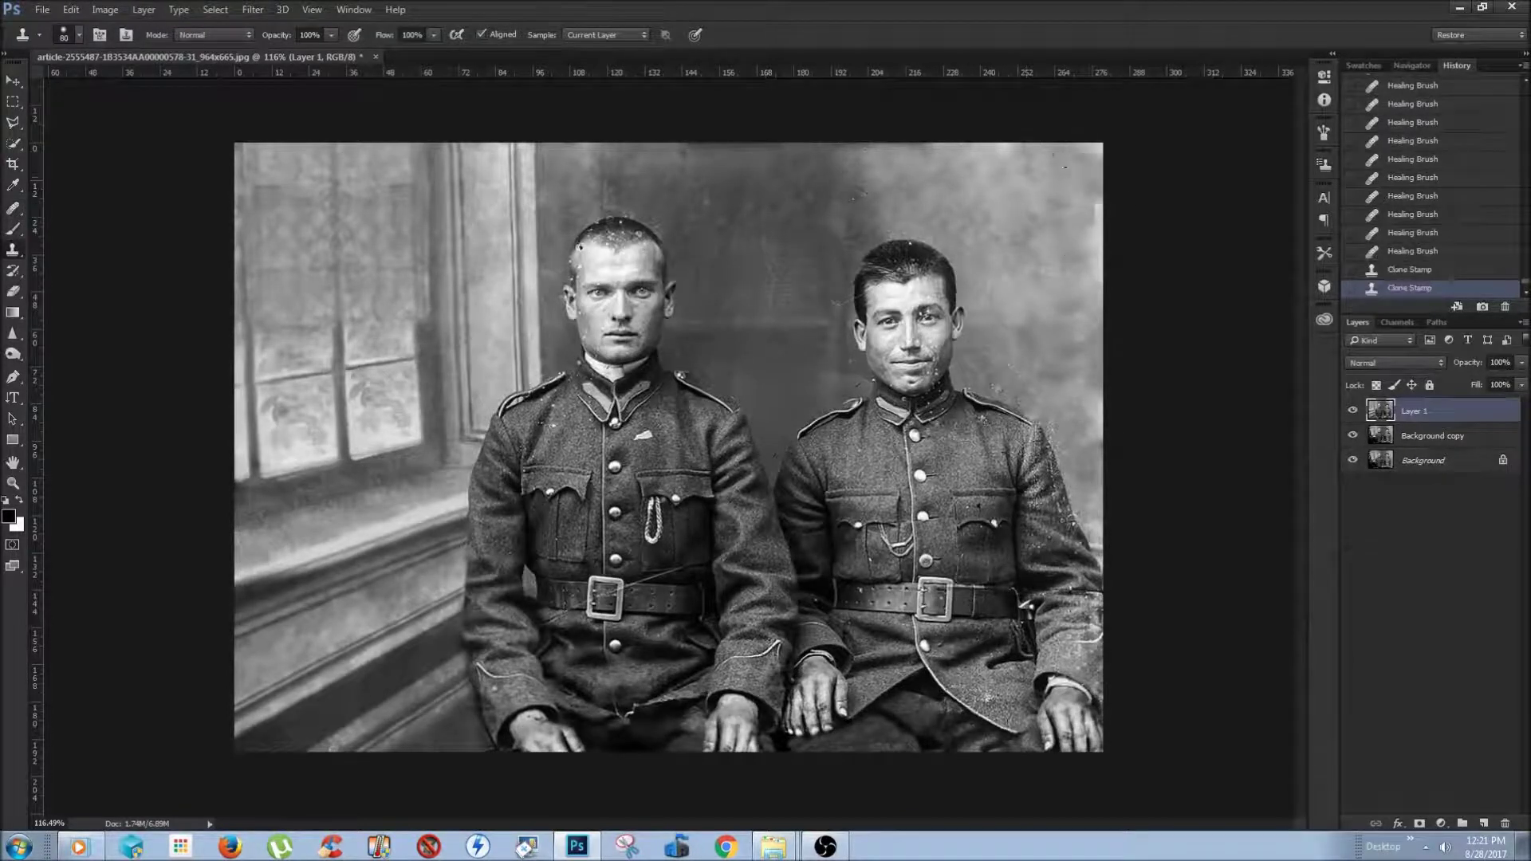
pyautogui.click(1077, 263)
pyautogui.click(1009, 279)
pyautogui.click(1045, 256)
pyautogui.click(1084, 292)
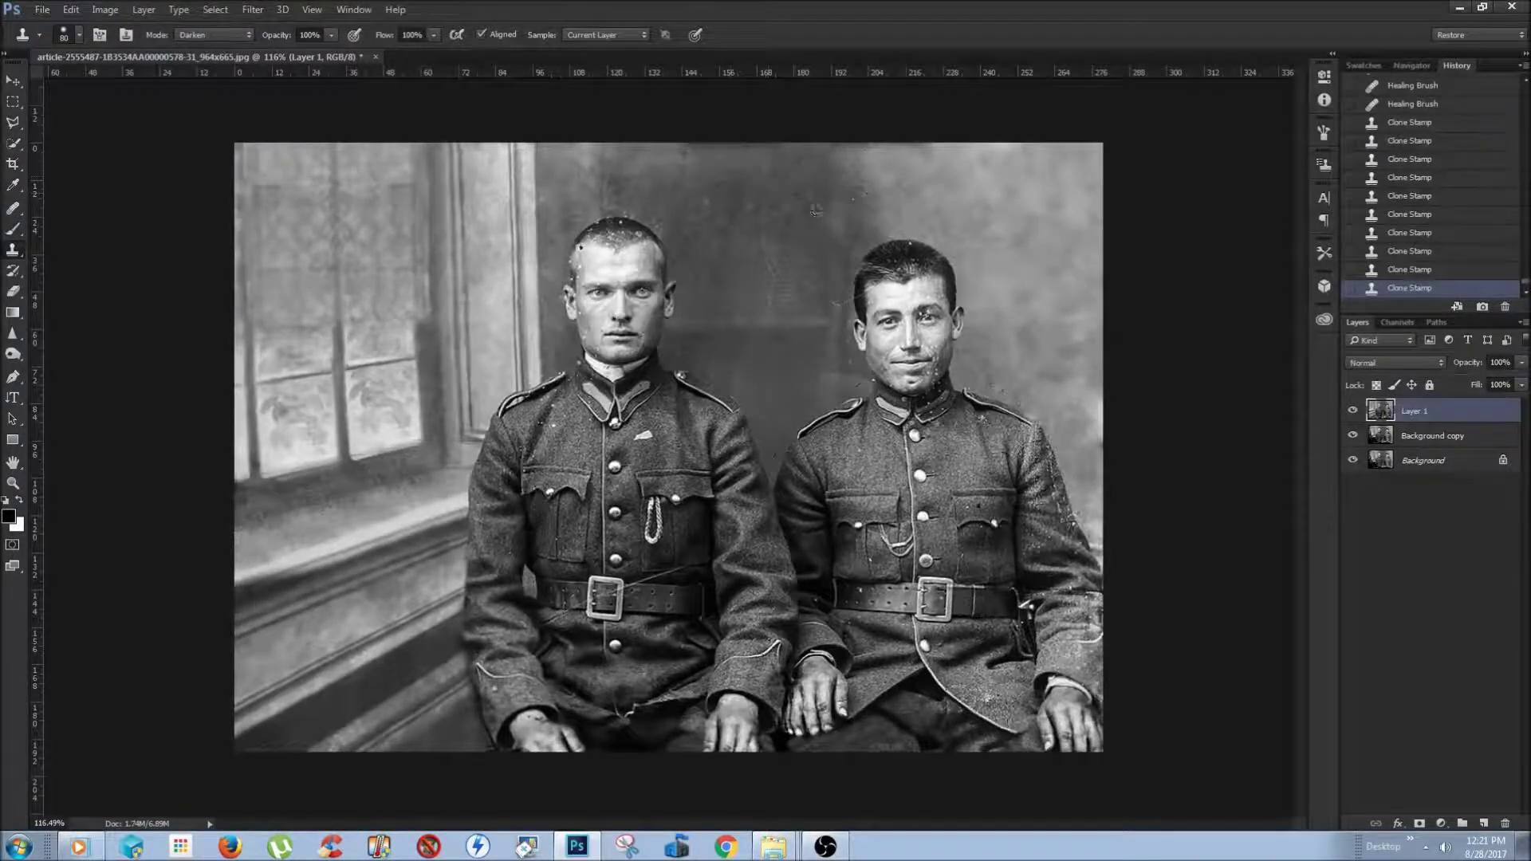
pyautogui.click(773, 279)
pyautogui.click(842, 159)
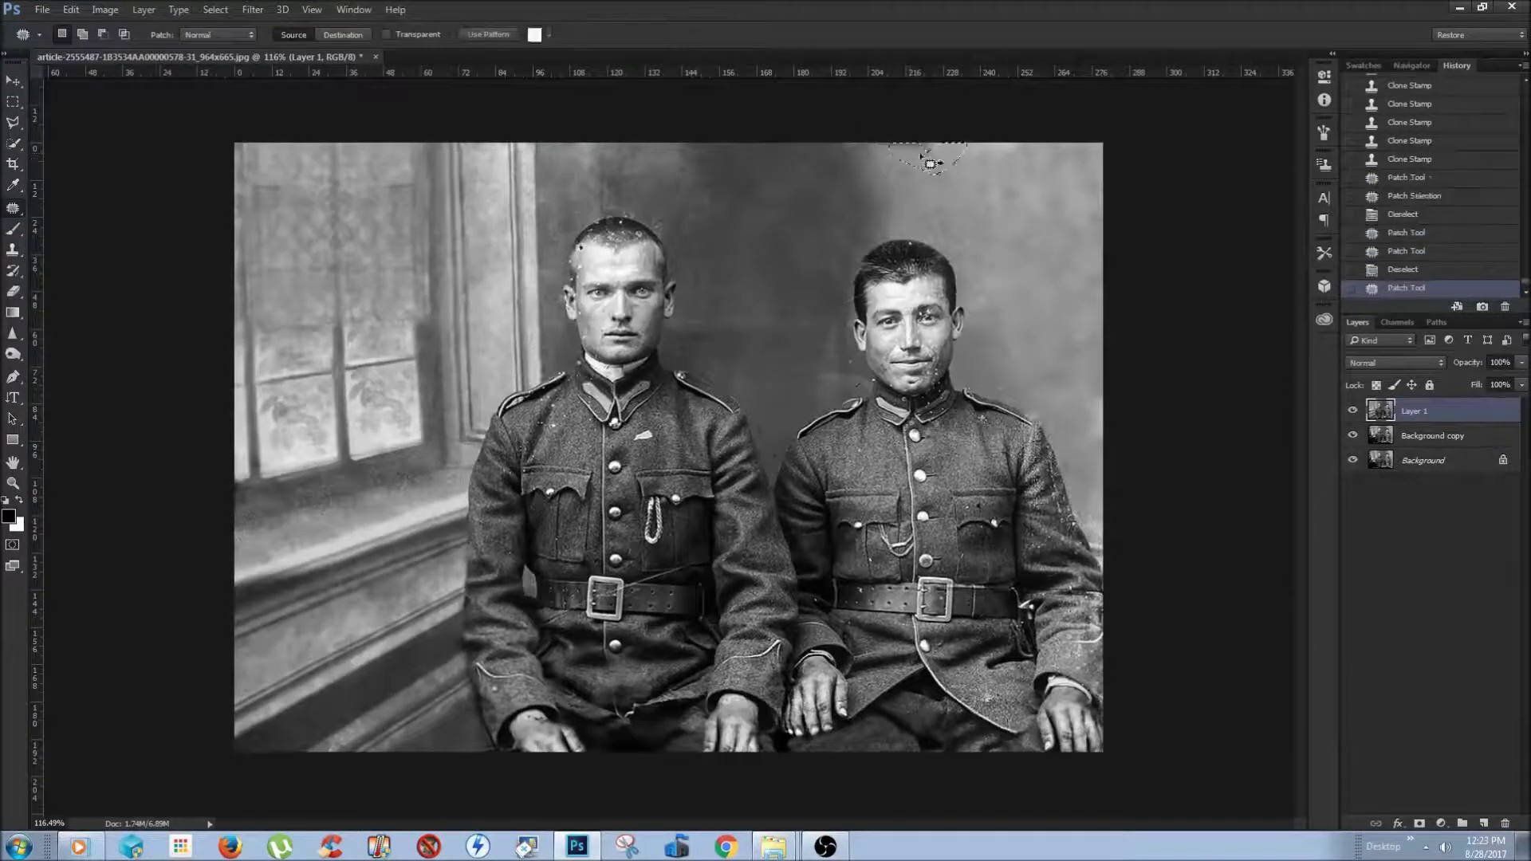
# Patch four specks above both soldiers' heads, then view the image at 100%
pyautogui.moveTo(889, 204); pyautogui.dragTo(957, 207)
pyautogui.hotkey('ctrl', 'd')
pyautogui.moveTo(1017, 144)
pyautogui.mouseDown()
pyautogui.moveTo(1021, 203)
pyautogui.moveTo(1077, 208)
pyautogui.mouseUp()
pyautogui.hotkey('ctrl', 'd')
pyautogui.moveTo(764, 194)
pyautogui.mouseDown()
pyautogui.moveTo(769, 217)
pyautogui.moveTo(914, 234)
pyautogui.mouseUp()
pyautogui.hotkey('ctrl', 'd')
pyautogui.moveTo(674, 164); pyautogui.dragTo(650, 160)
pyautogui.hotkey('ctrl', 'd')
pyautogui.hotkey('ctrl', '1')
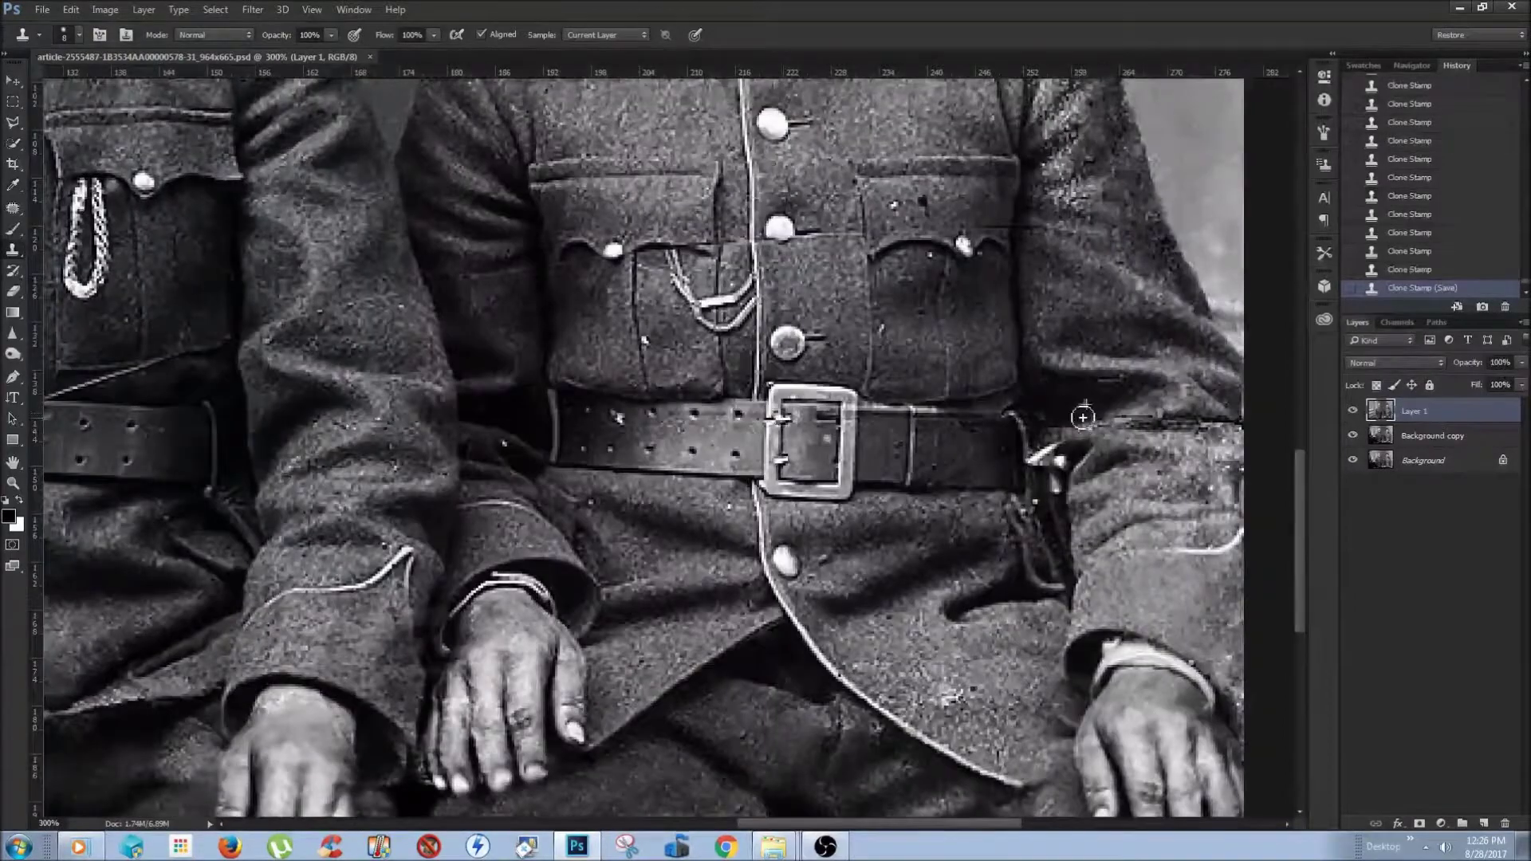
# Clone over the right sleeve damage and the left belt buckle scratch with a resized brush
pyautogui.moveTo(1112, 433)
pyautogui.mouseDown()
pyautogui.moveTo(1241, 470)
pyautogui.moveTo(1196, 574)
pyautogui.mouseUp()
pyautogui.press(']')
pyautogui.press(']')
pyautogui.press(']')
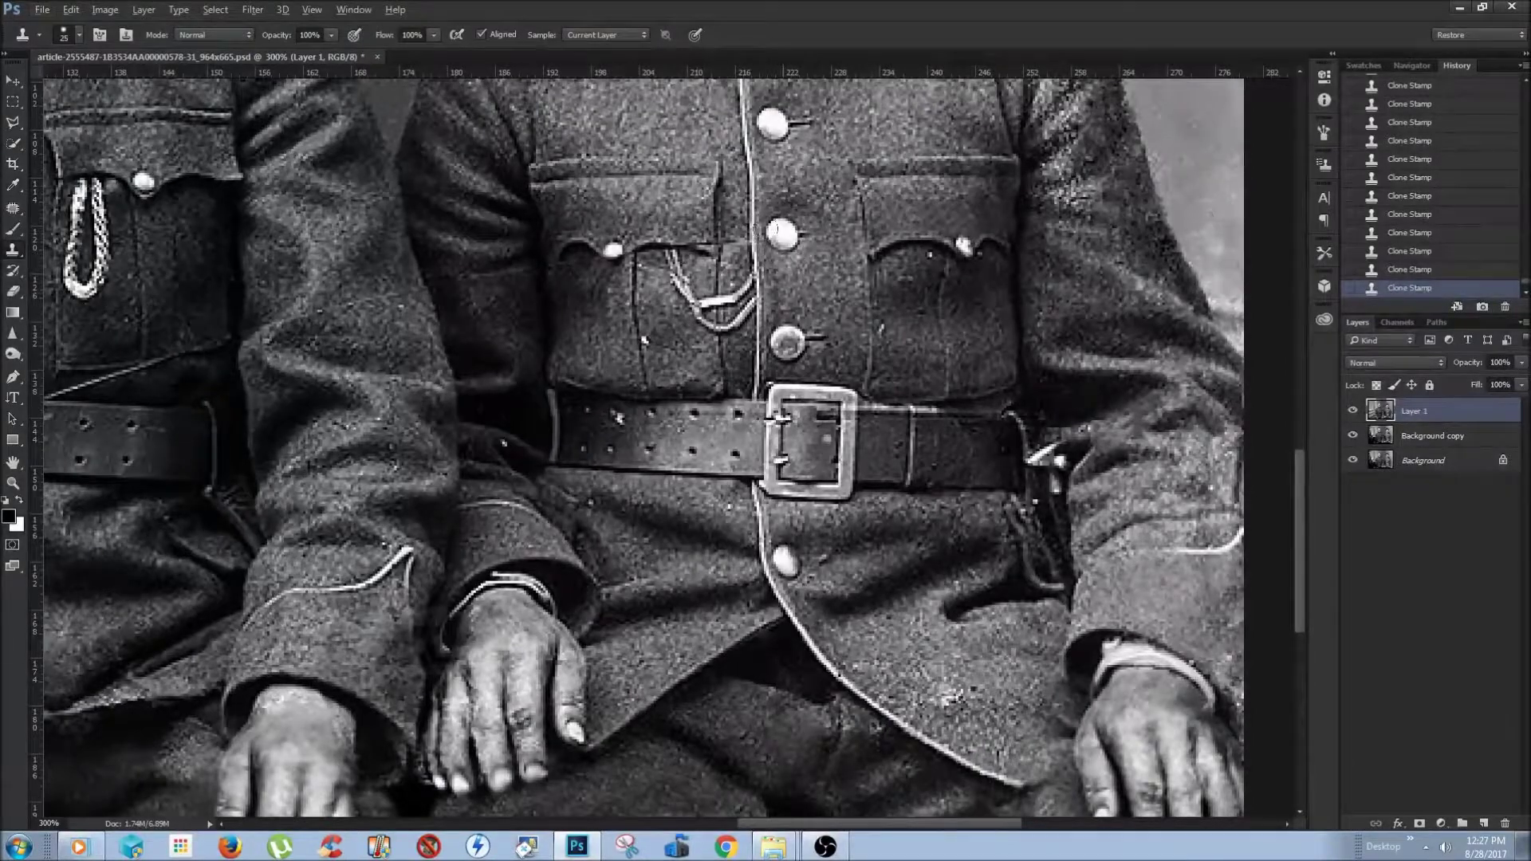
pyautogui.press('[')
pyautogui.press('[')
pyautogui.press('[')
pyautogui.press('[')
pyautogui.press('[')
pyautogui.press('[')
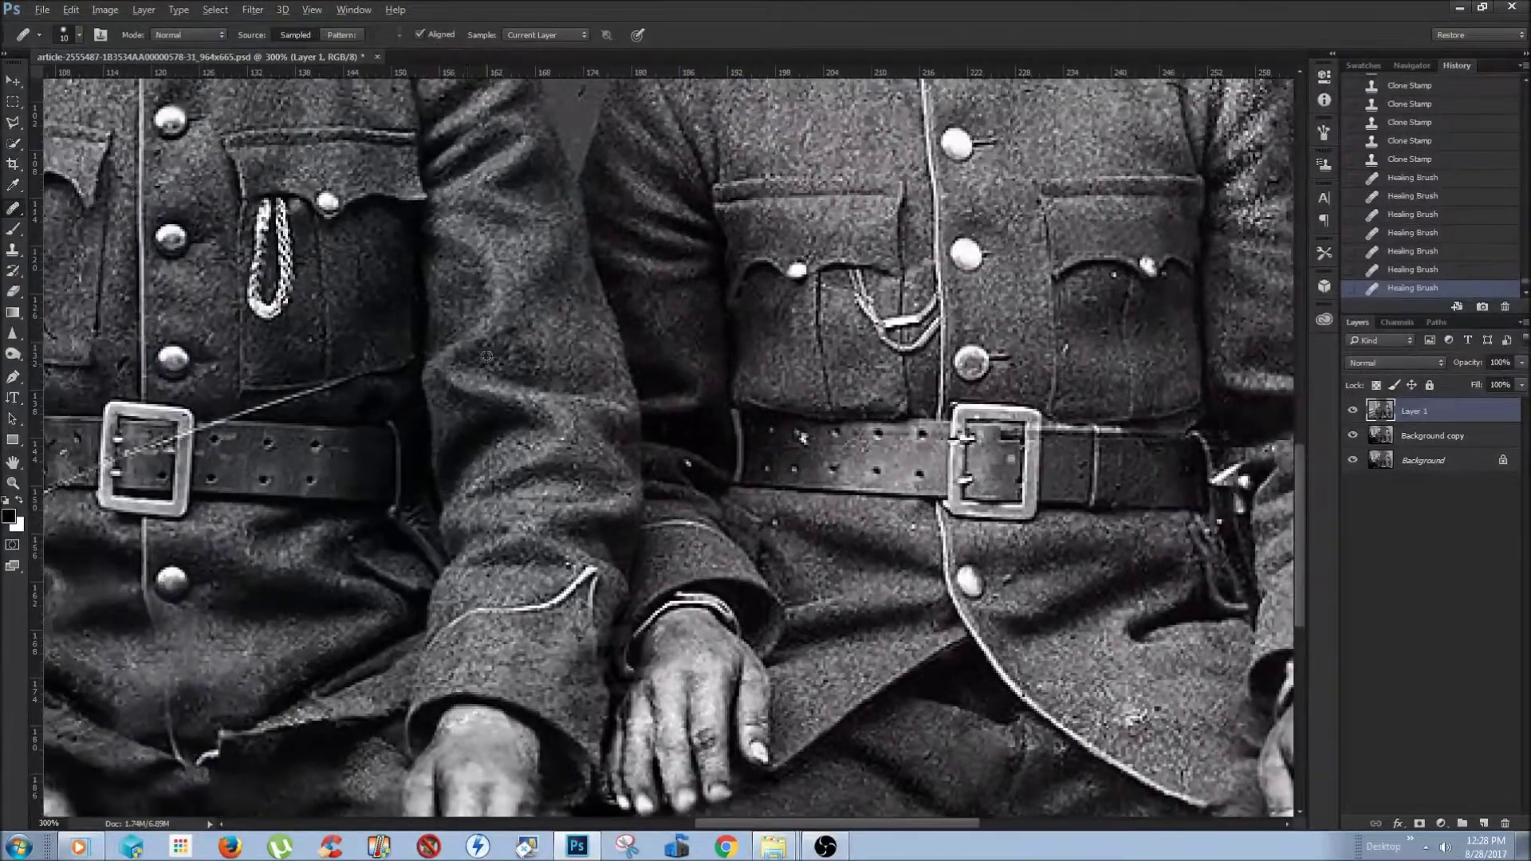
pyautogui.press('s')
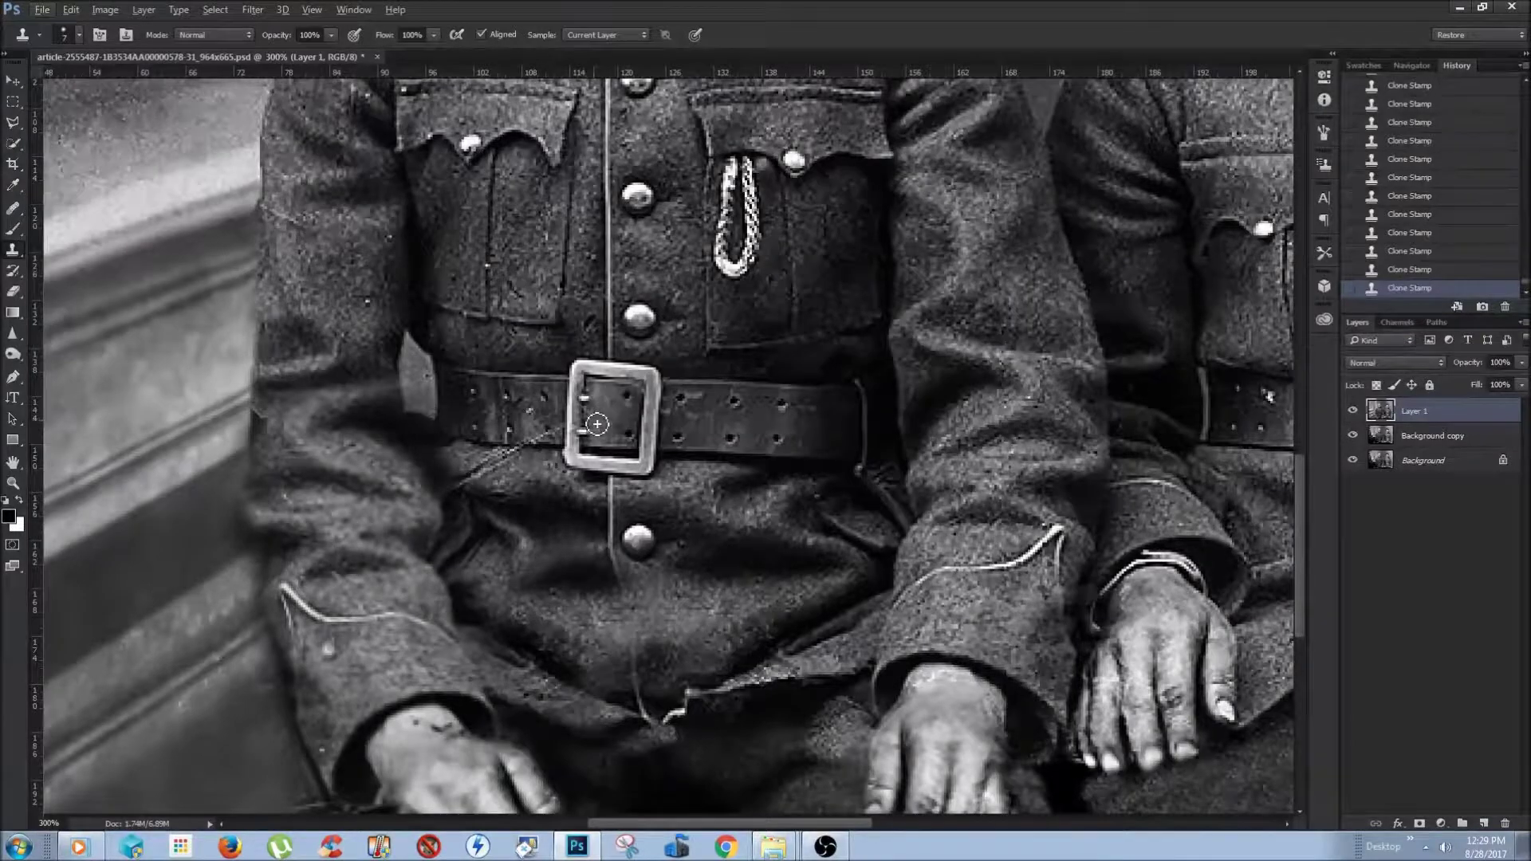
pyautogui.moveTo(575, 436); pyautogui.dragTo(539, 447)
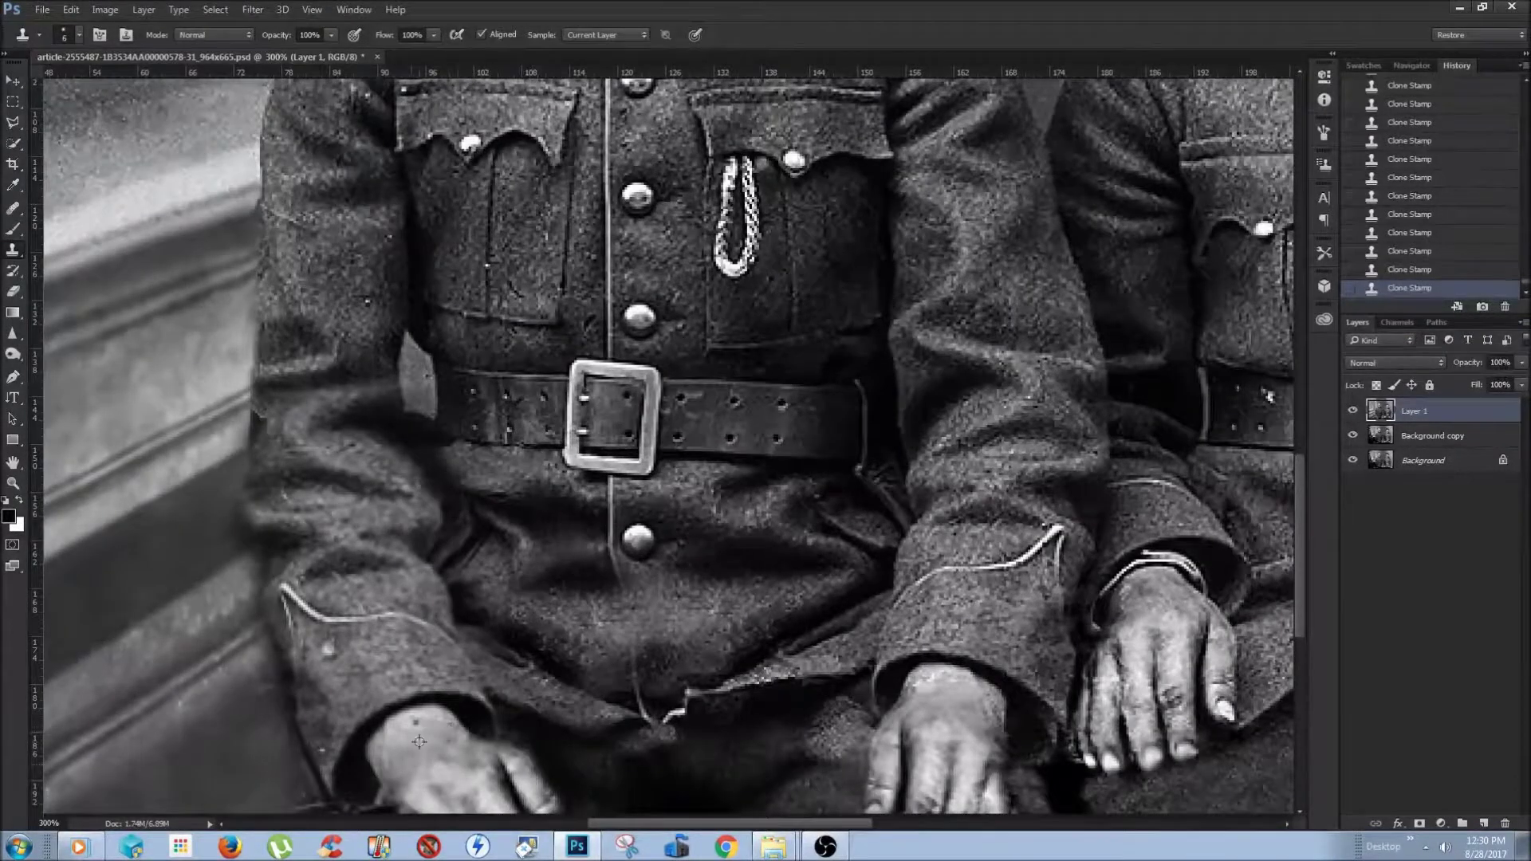
pyautogui.scroll(-3, 561, 546)
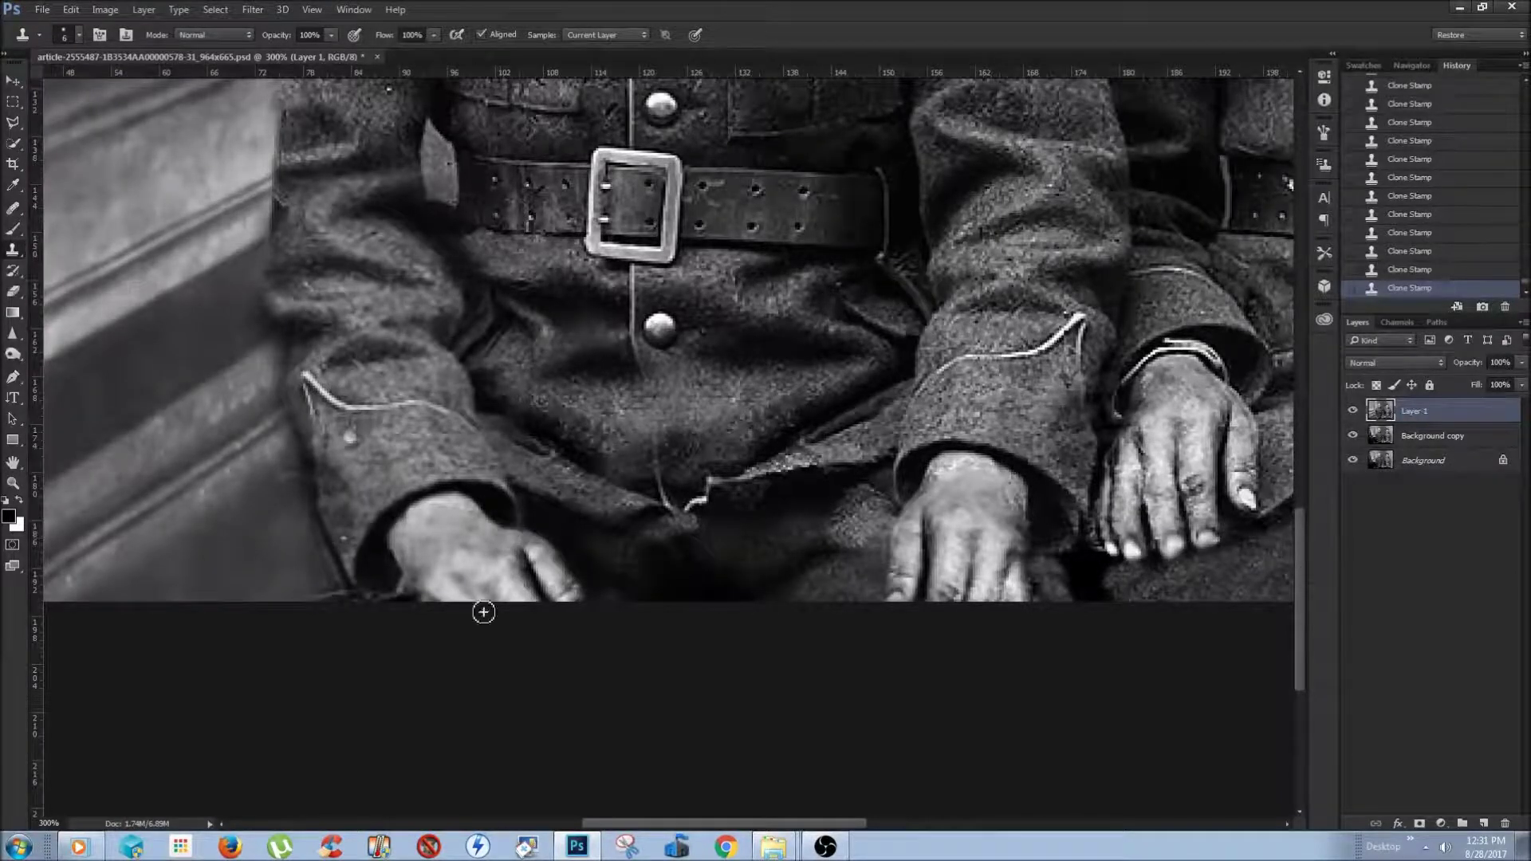
pyautogui.hotkey('ctrl', 'z')
pyautogui.hotkey('ctrl', 'z')
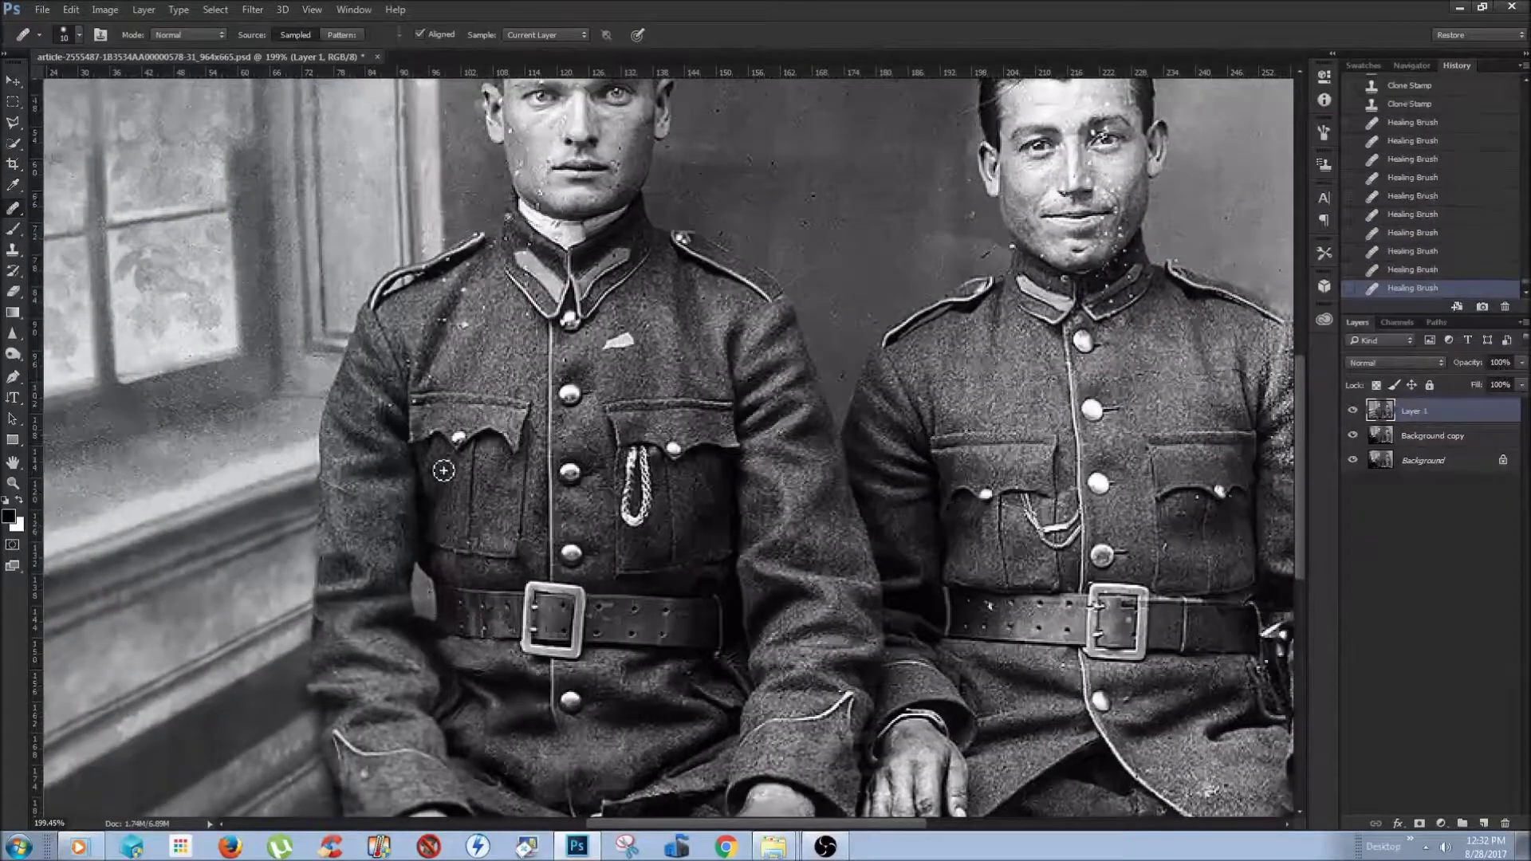
# Heal the light spots on the left soldier's chest, belt and finger
pyautogui.moveTo(634, 337); pyautogui.dragTo(610, 344)
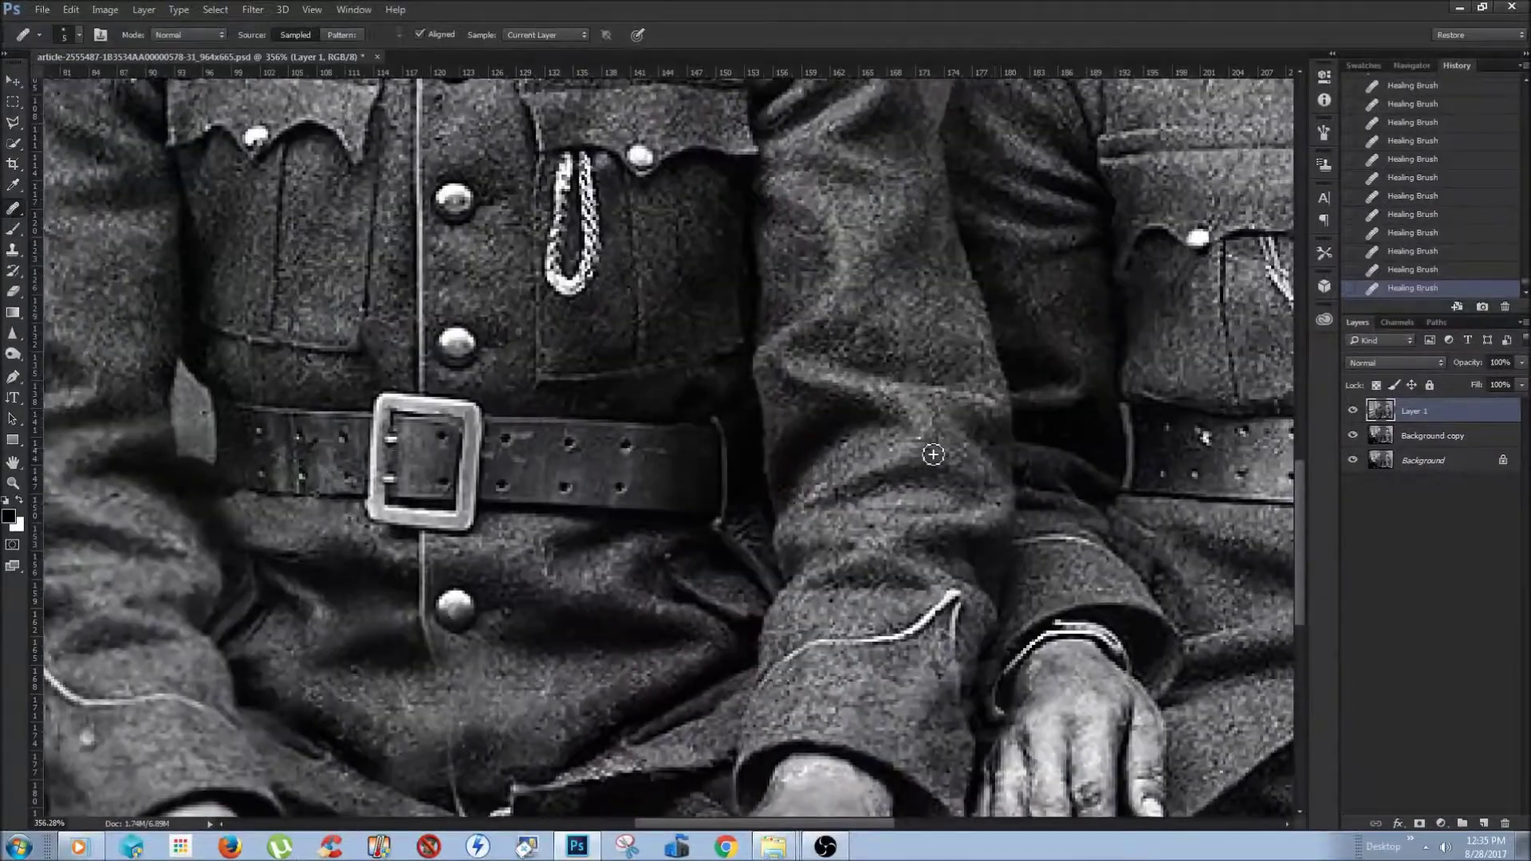
pyautogui.moveTo(323, 454); pyautogui.dragTo(318, 454)
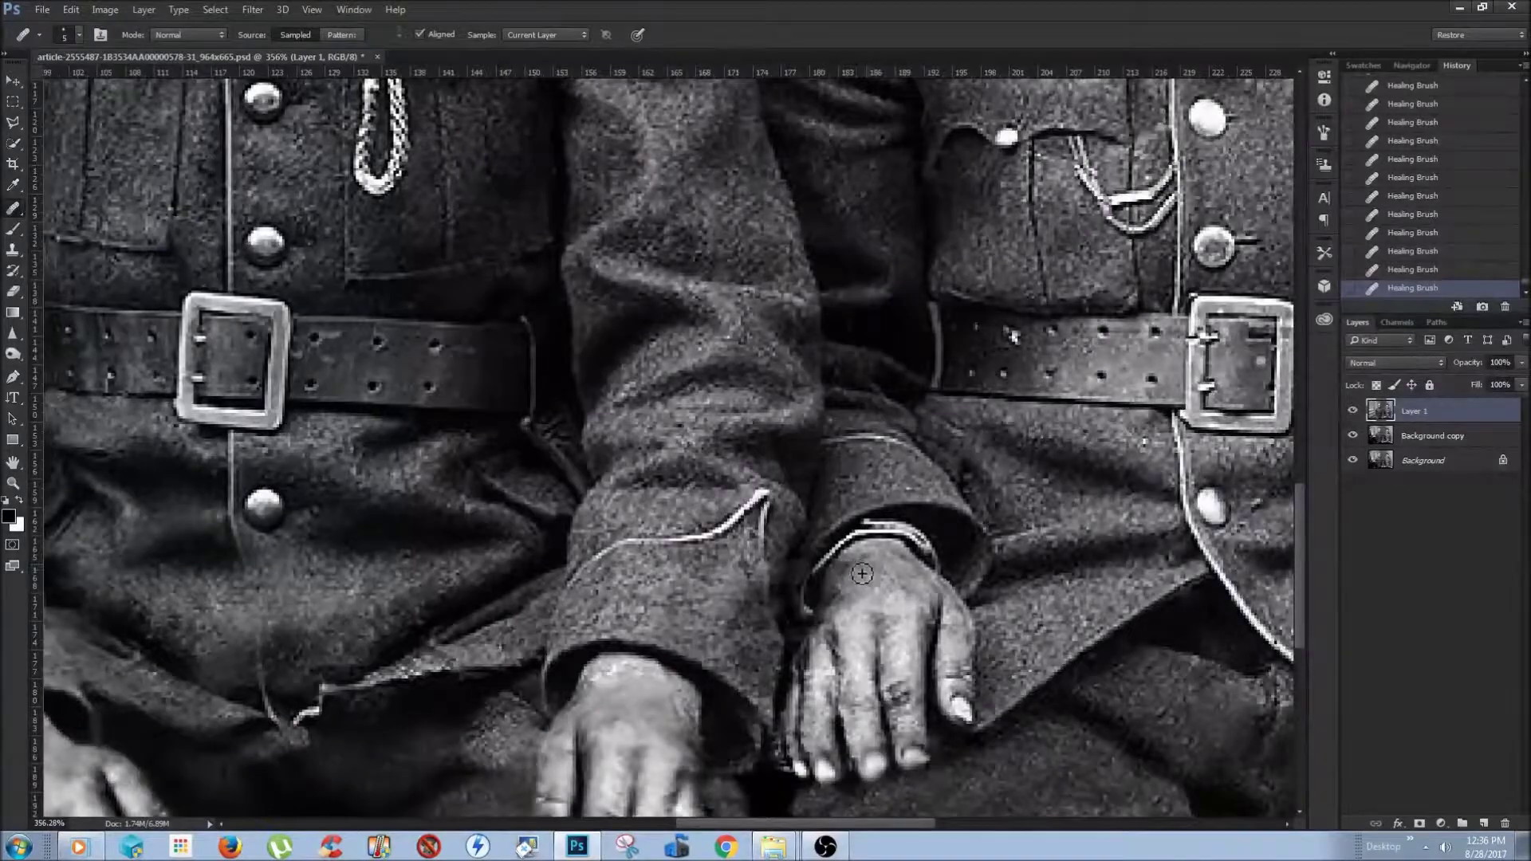
pyautogui.moveTo(810, 670); pyautogui.dragTo(825, 654)
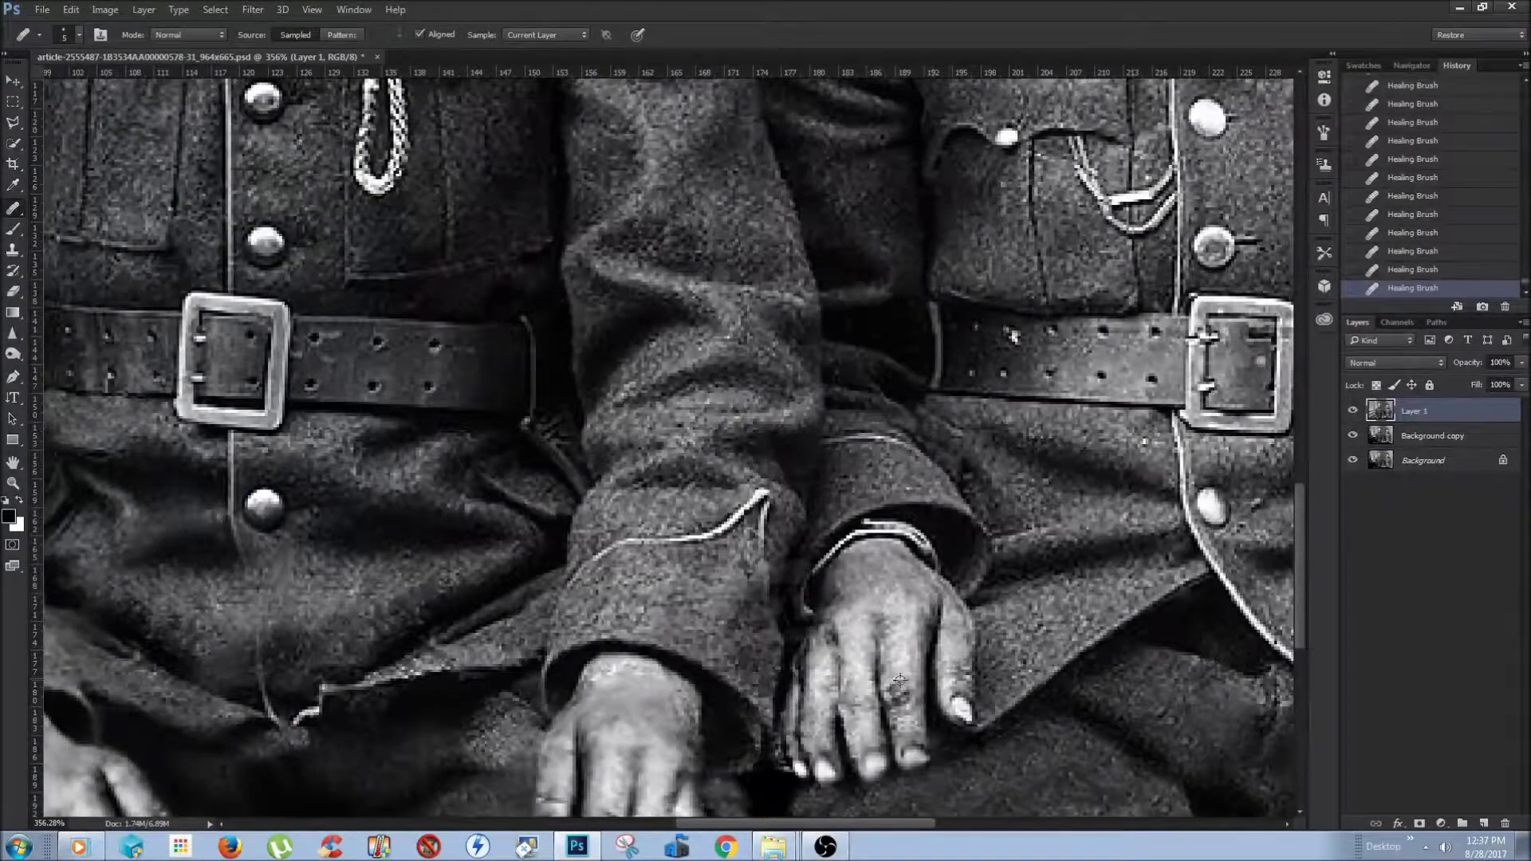
pyautogui.moveTo(1089, 431); pyautogui.dragTo(789, 631)
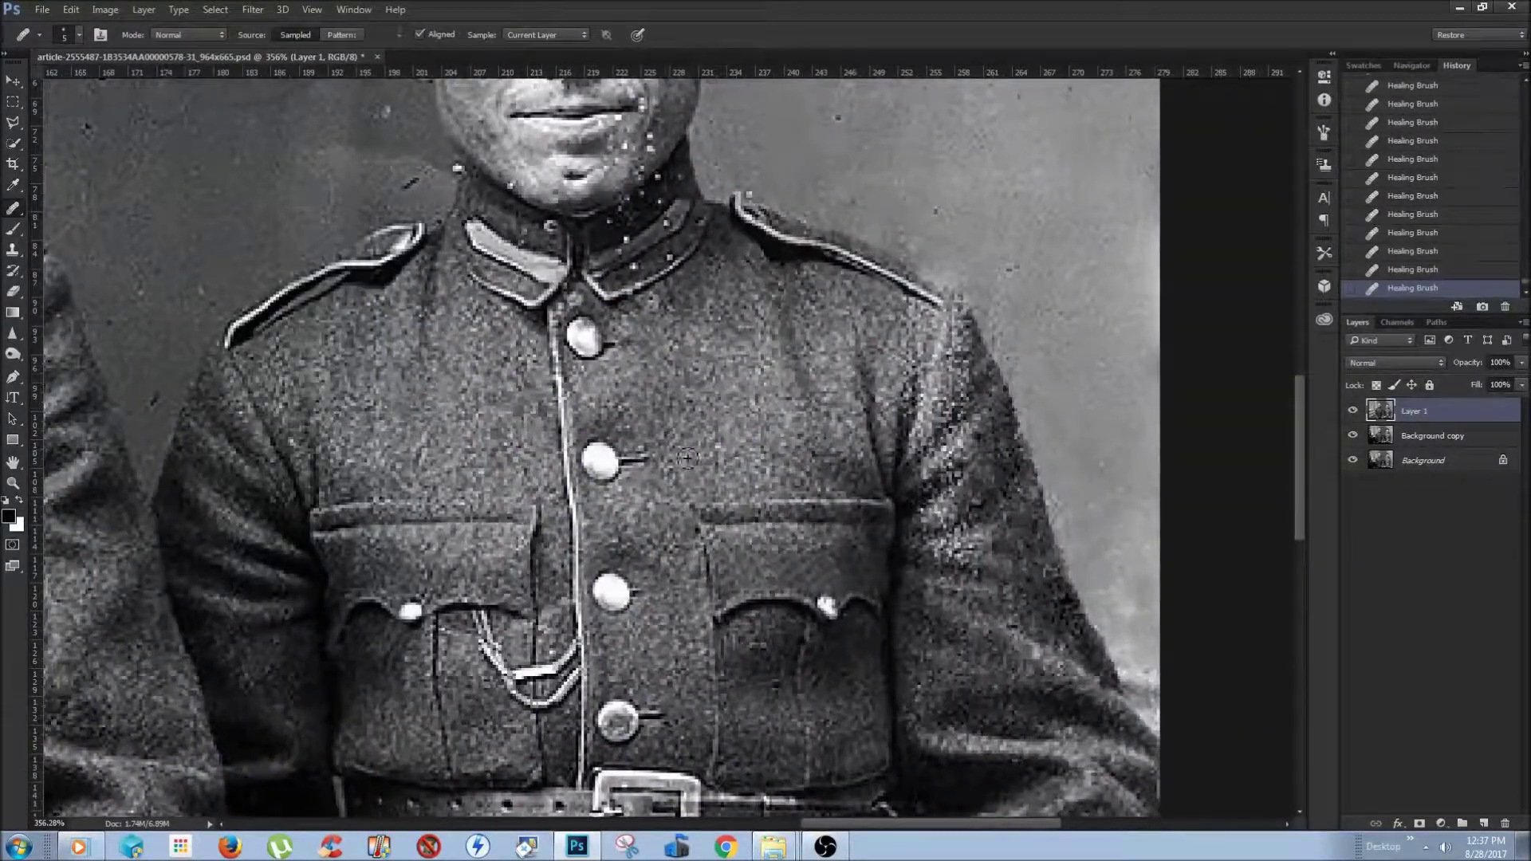
pyautogui.moveTo(681, 462); pyautogui.dragTo(735, 315)
pyautogui.moveTo(672, 583); pyautogui.dragTo(854, 543)
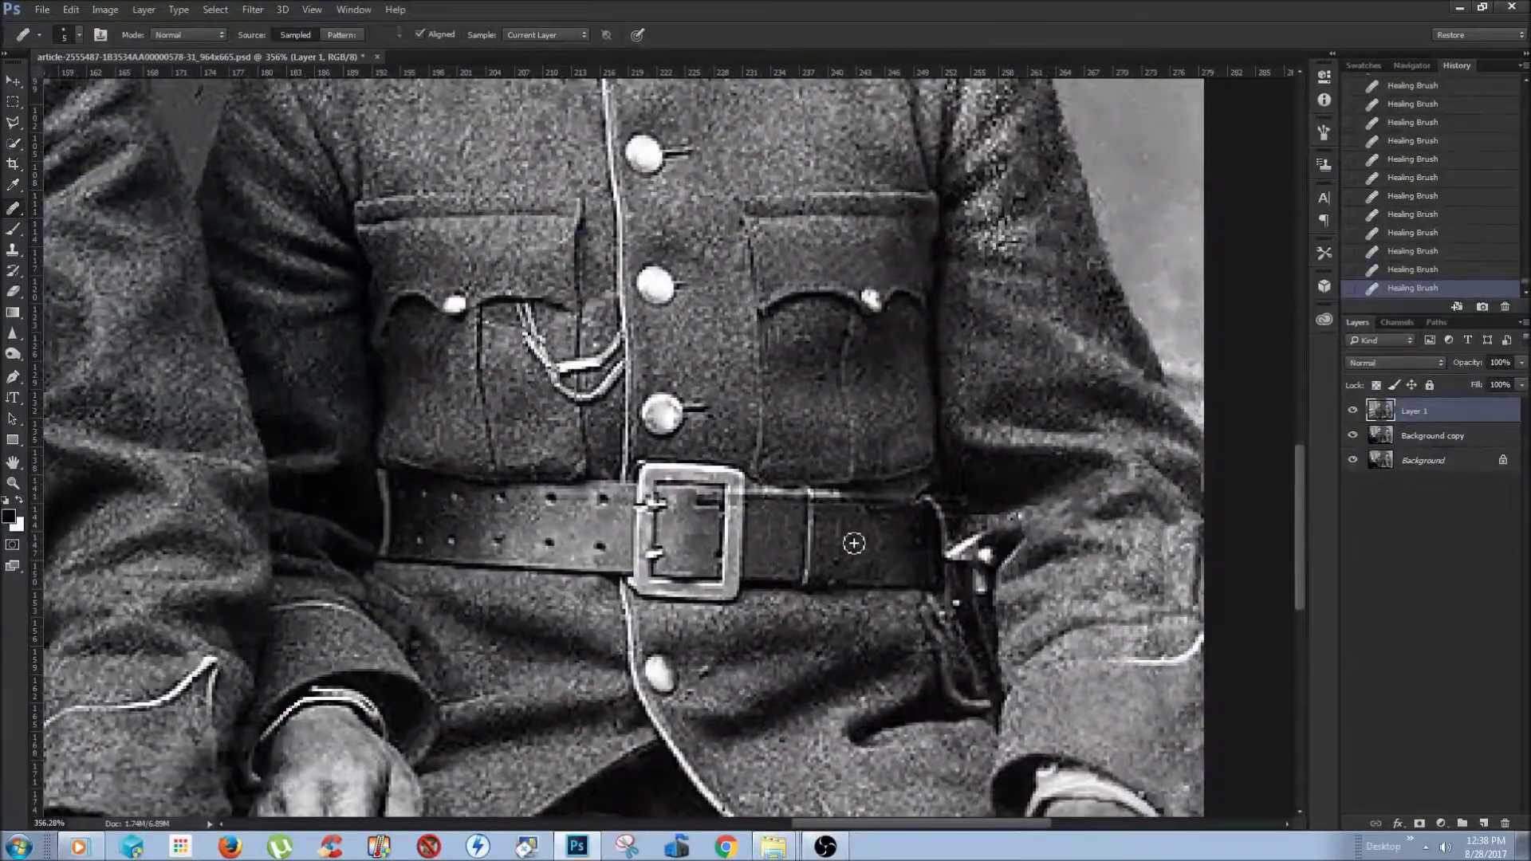
# Spot-heal the specks on the second soldier's collar and chin
pyautogui.moveTo(482, 466); pyautogui.dragTo(558, 240)
pyautogui.rightClick(13, 208)
pyautogui.click(69, 215)
pyautogui.click(672, 440)
pyautogui.click(727, 381)
pyautogui.click(662, 455)
pyautogui.click(652, 427)
# Patch two face spots and the eyebrow spot with clean skin
pyautogui.hotkey('shift', 'j')
pyautogui.moveTo(653, 335); pyautogui.dragTo(674, 351)
pyautogui.hotkey('ctrl', 'd')
pyautogui.moveTo(694, 249); pyautogui.dragTo(684, 263)
pyautogui.hotkey('ctrl', 'd')
pyautogui.scroll(3, 608, 294)
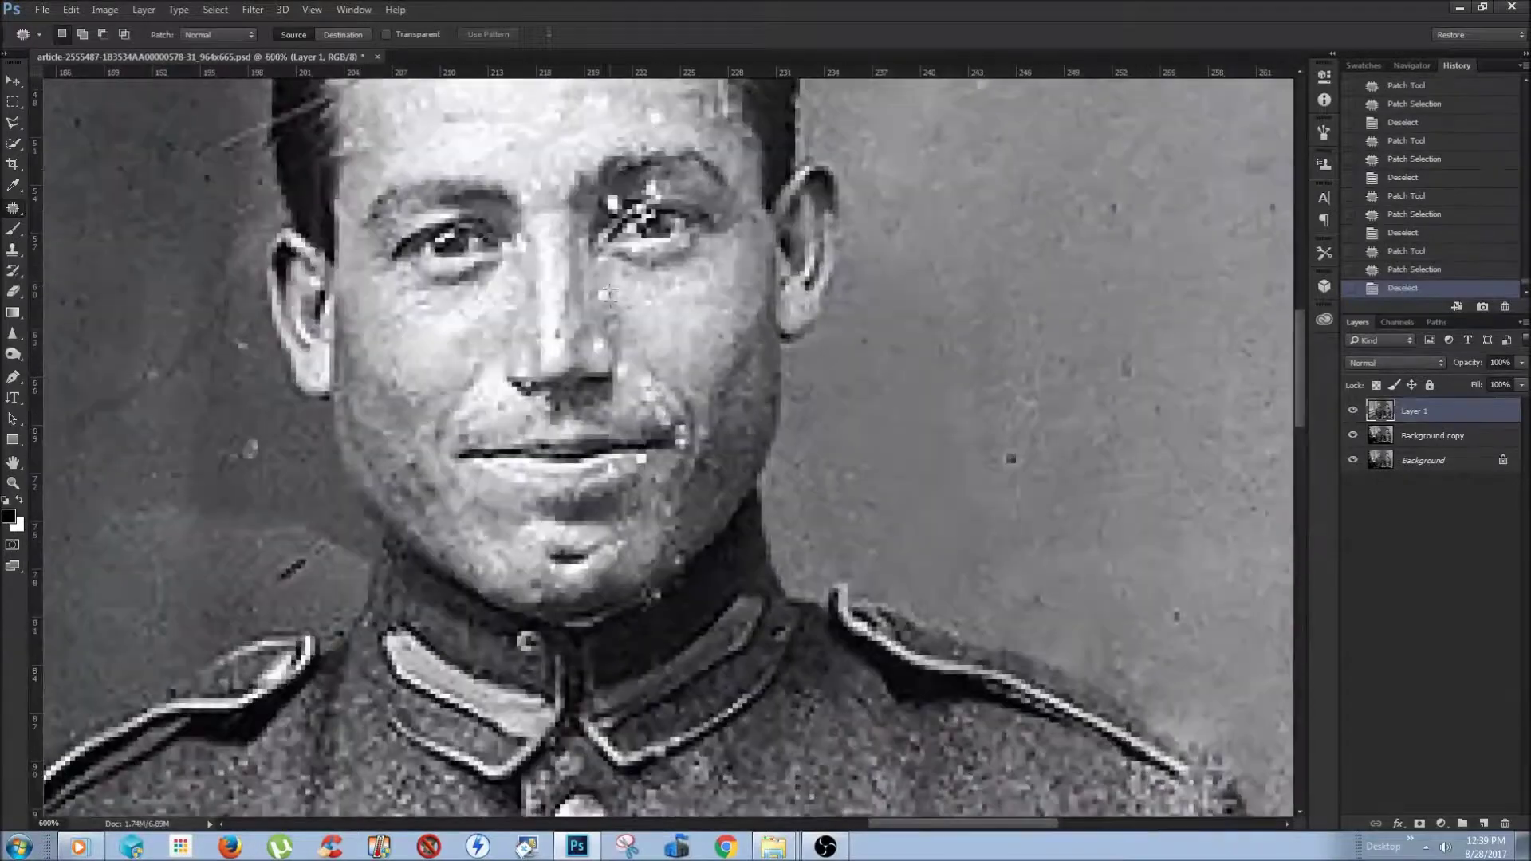
pyautogui.moveTo(606, 190); pyautogui.dragTo(608, 191)
pyautogui.moveTo(611, 201); pyautogui.dragTo(603, 237)
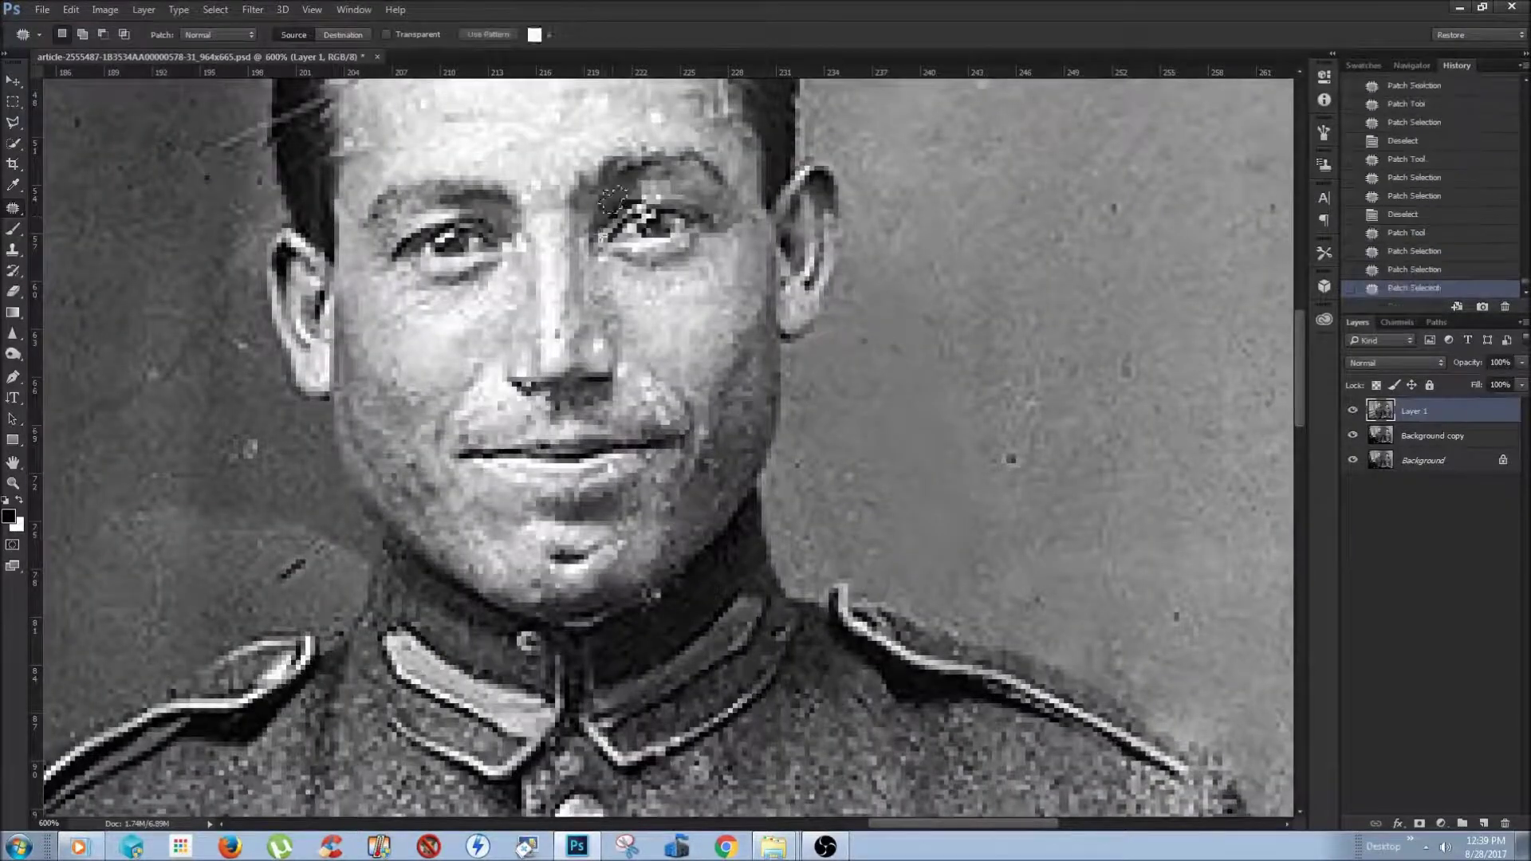
pyautogui.hotkey('ctrl', 'd')
pyautogui.scroll(-1, 675, 433)
pyautogui.scroll(-1, 675, 434)
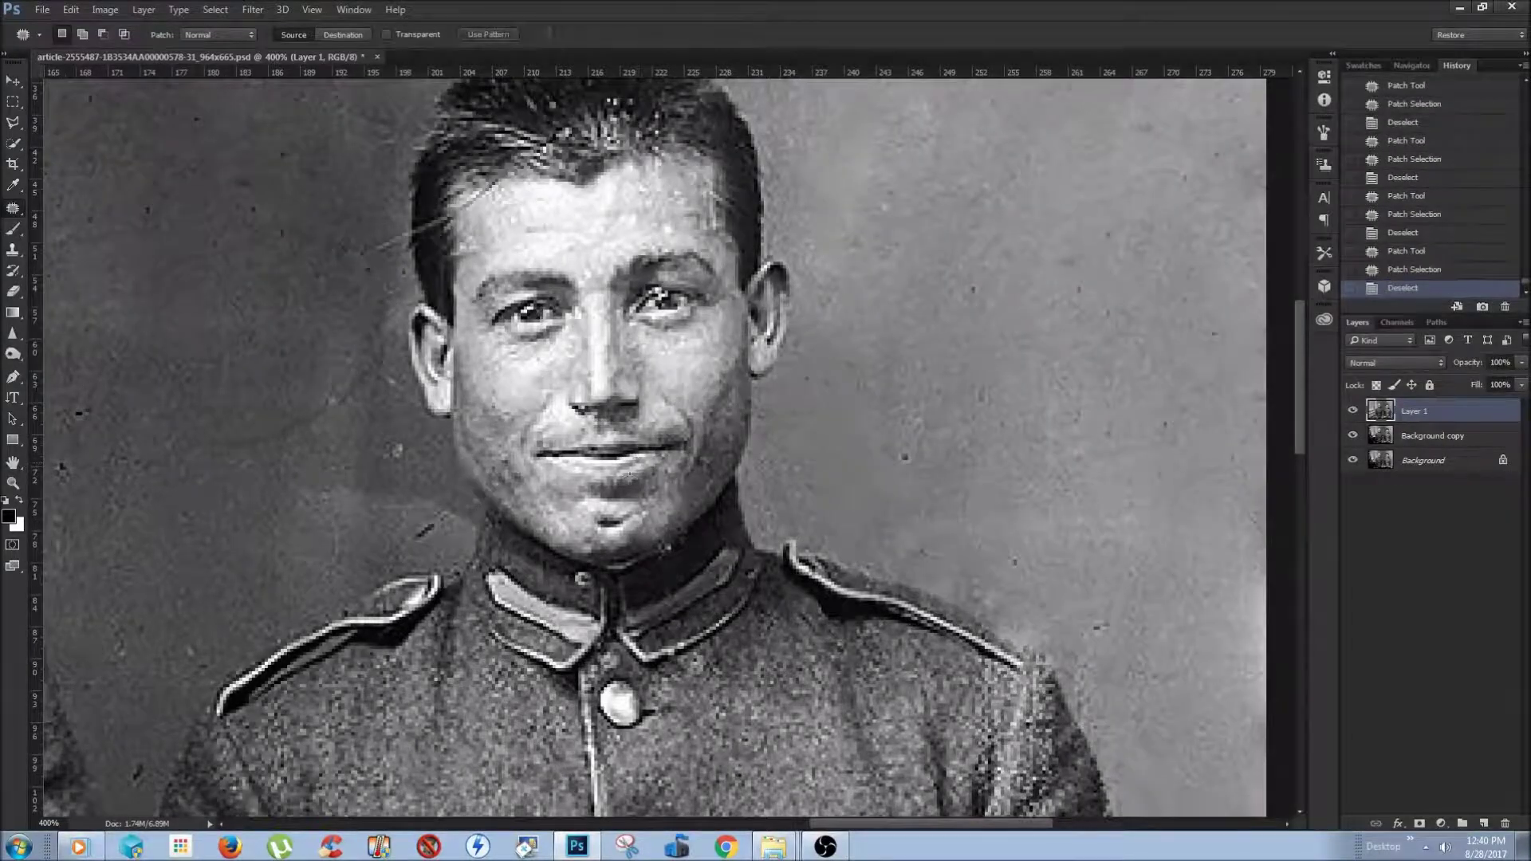
pyautogui.scroll(2, 638, 195)
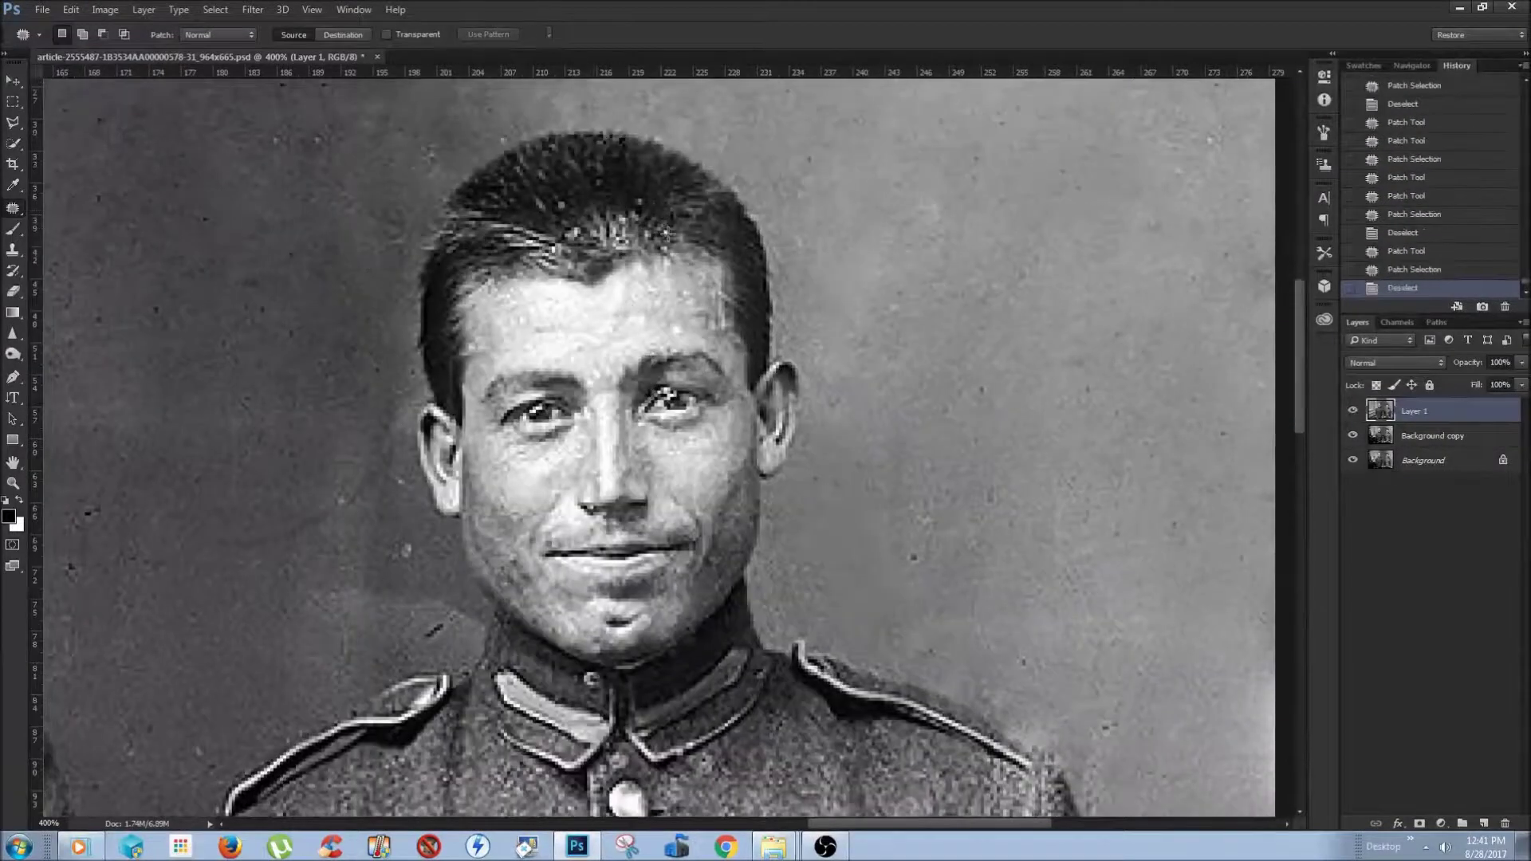
# Patch the bright specks on the hair, forehead and chin, then zoom out
pyautogui.moveTo(607, 211); pyautogui.dragTo(638, 239)
pyautogui.scroll(-3, 638, 239)
pyautogui.scroll(2, 628, 263)
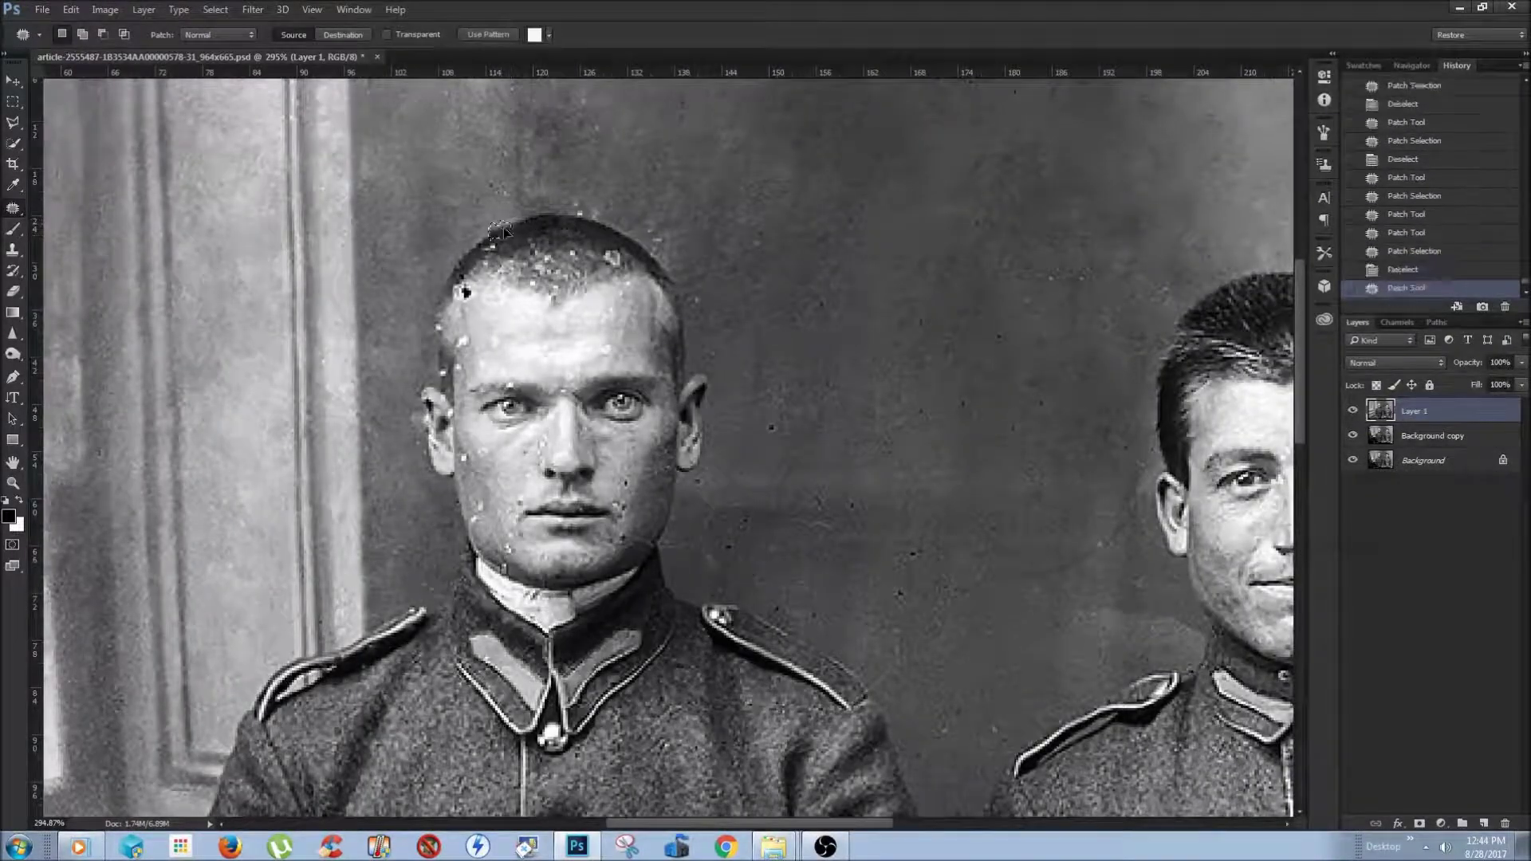
pyautogui.moveTo(612, 259); pyautogui.dragTo(577, 242)
pyautogui.hotkey('ctrl', 'd')
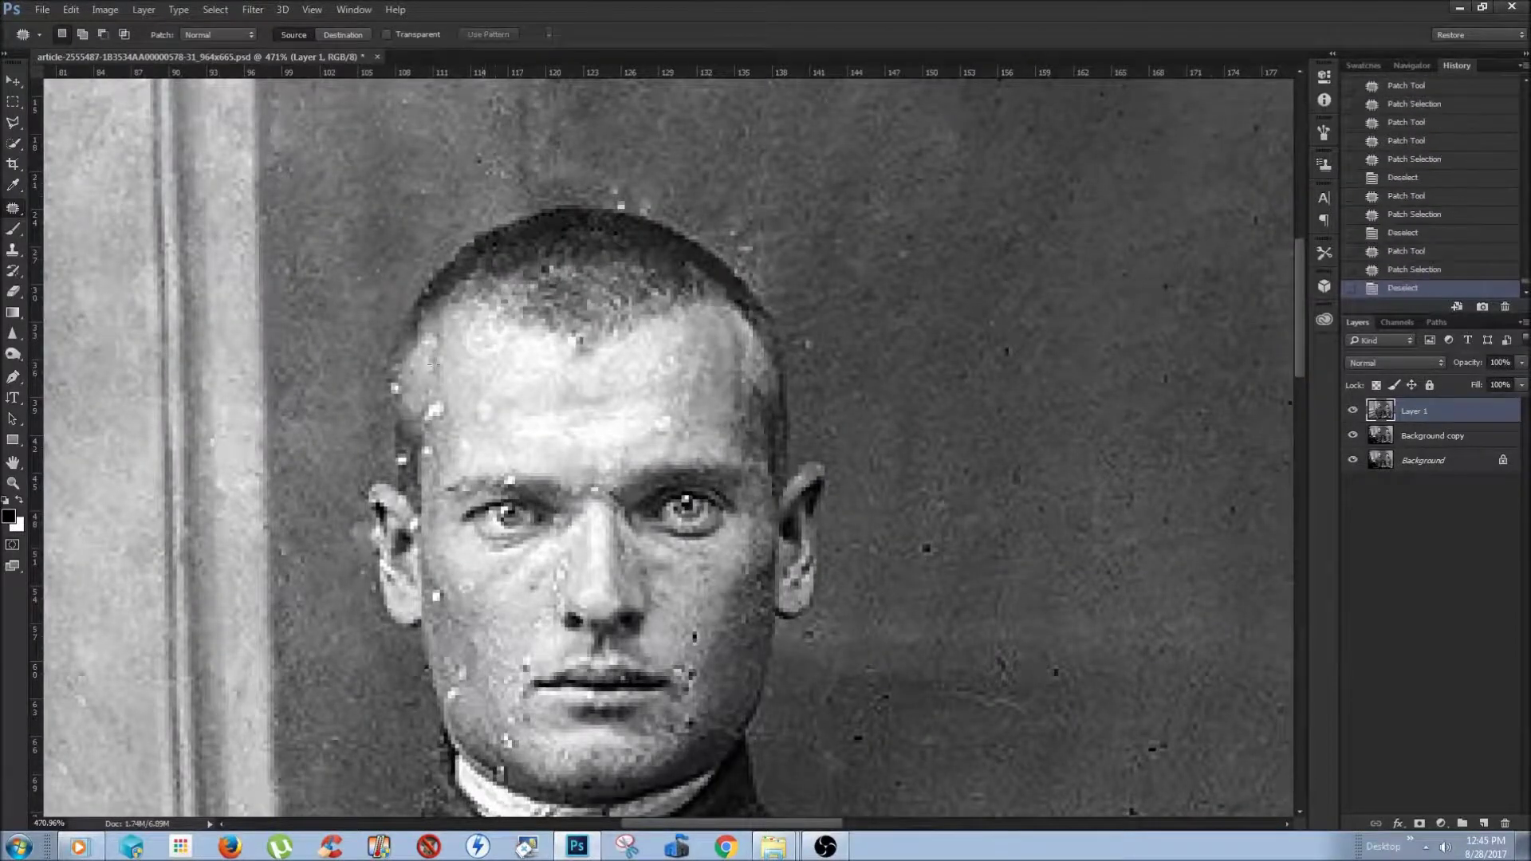
pyautogui.moveTo(435, 411); pyautogui.dragTo(413, 387)
pyautogui.hotkey('ctrl', 'd')
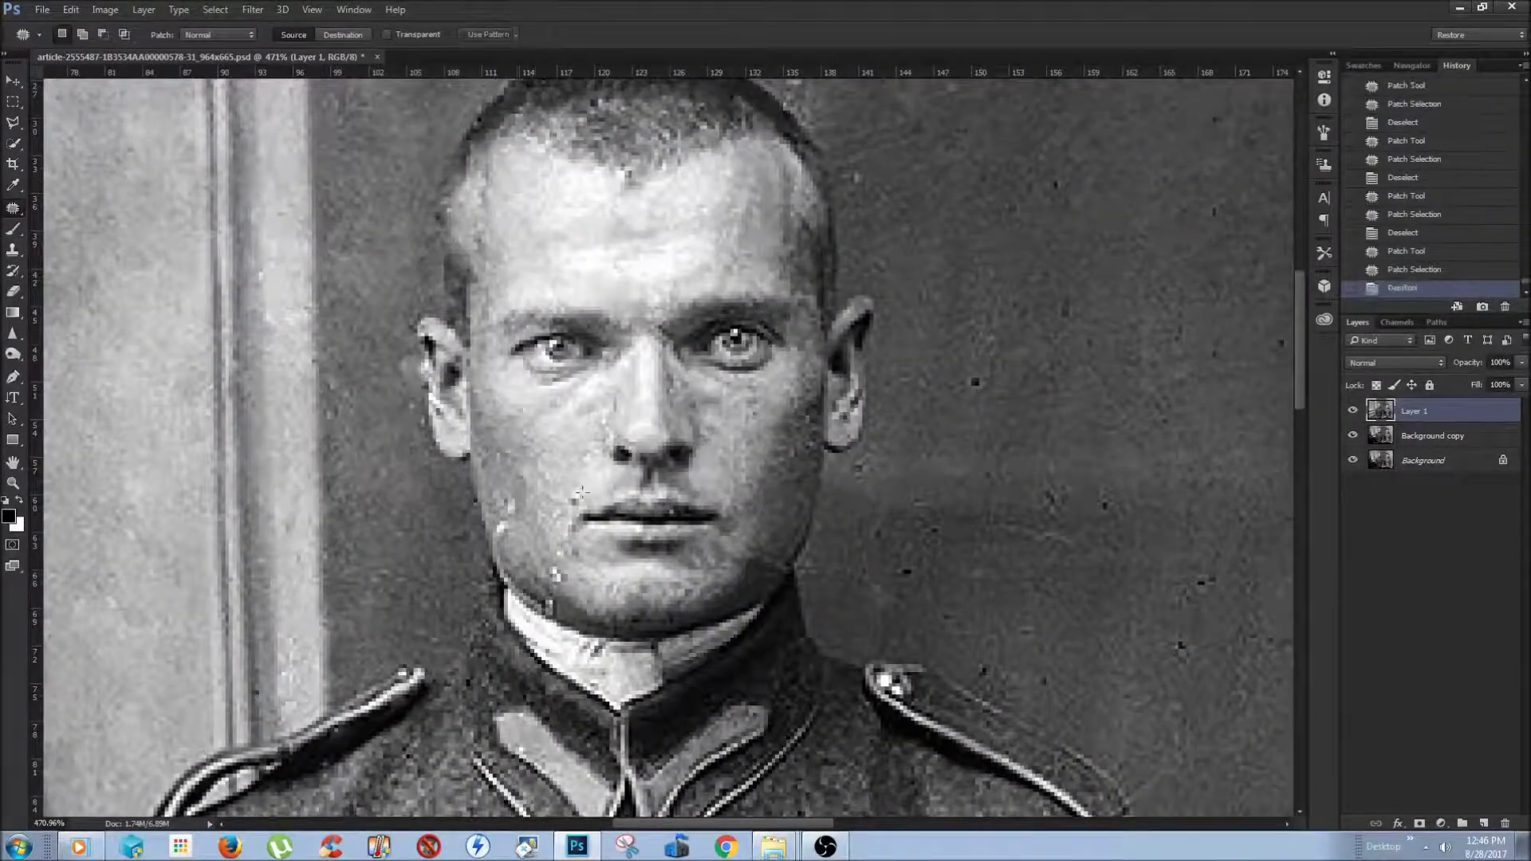
pyautogui.moveTo(558, 574); pyautogui.dragTo(594, 460)
pyautogui.hotkey('ctrl', 'd')
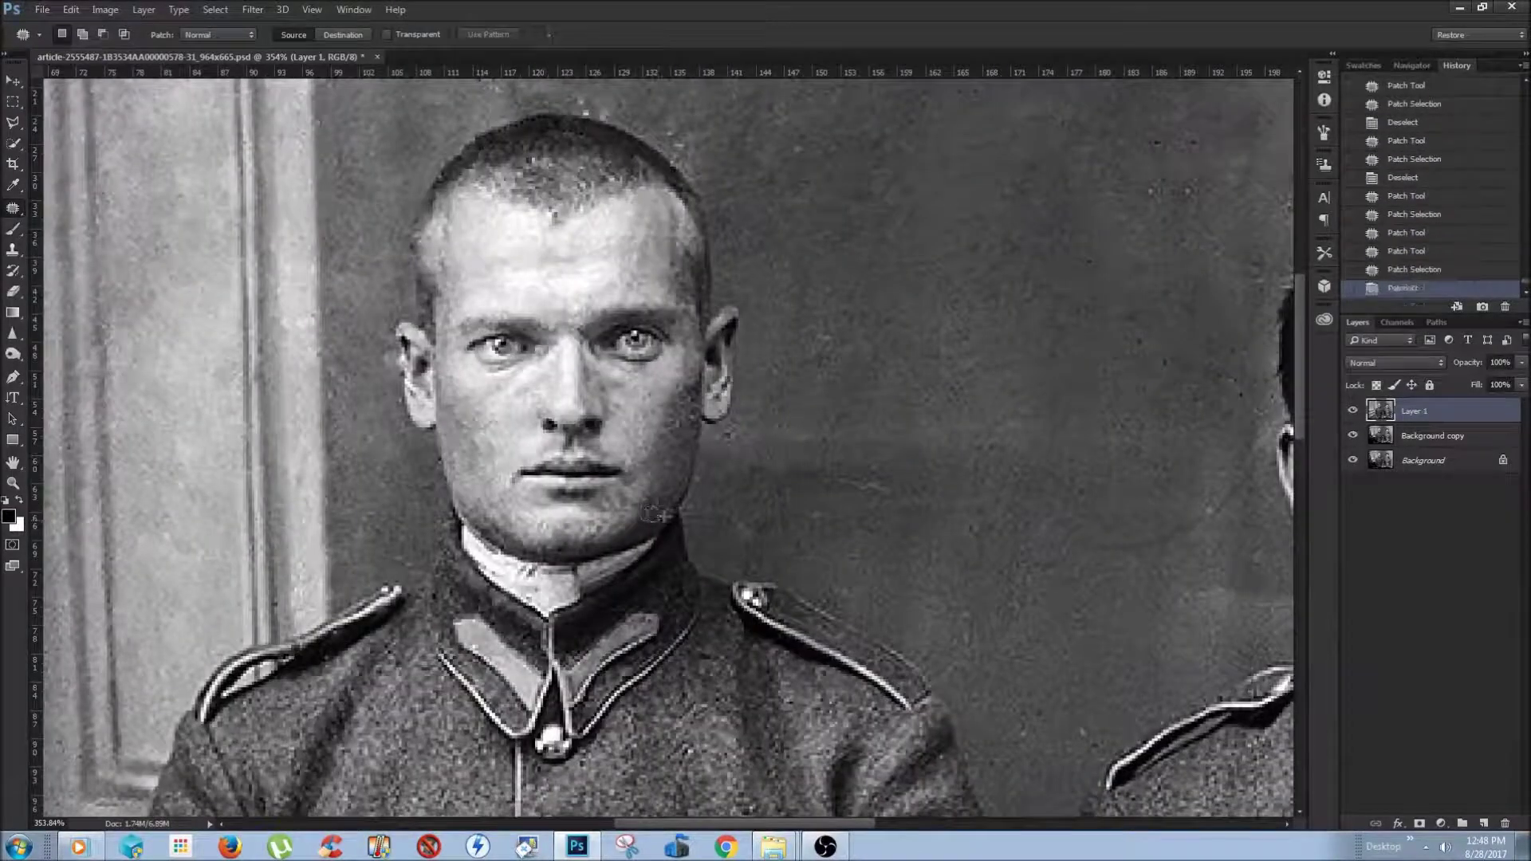
pyautogui.hotkey('ctrl', '0')
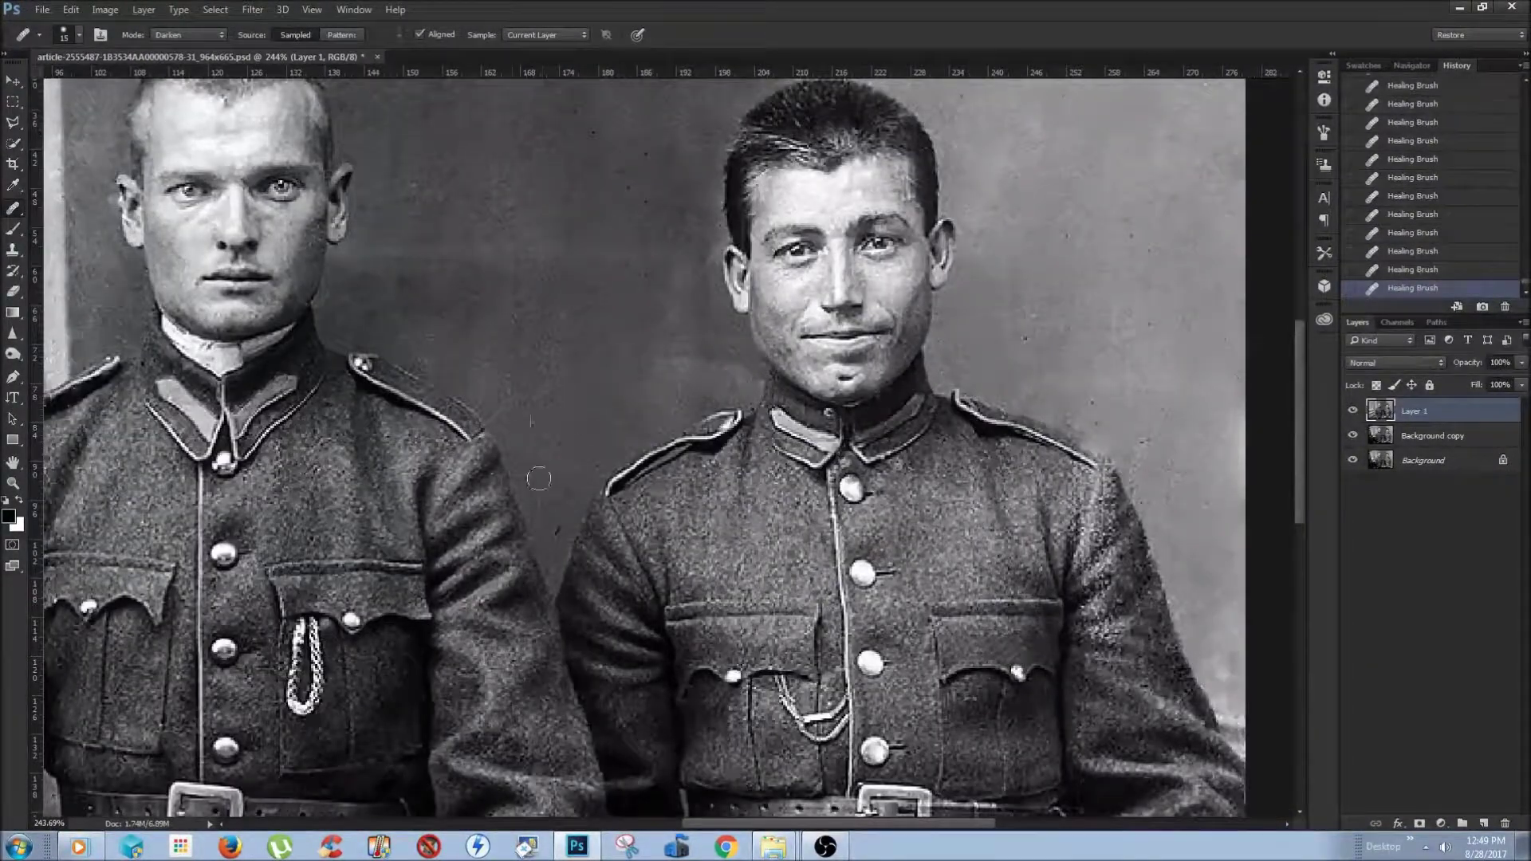
# Heal background spots around both soldiers, switching Healing Brush mode between Darken and Normal
pyautogui.moveTo(539, 479); pyautogui.dragTo(489, 256)
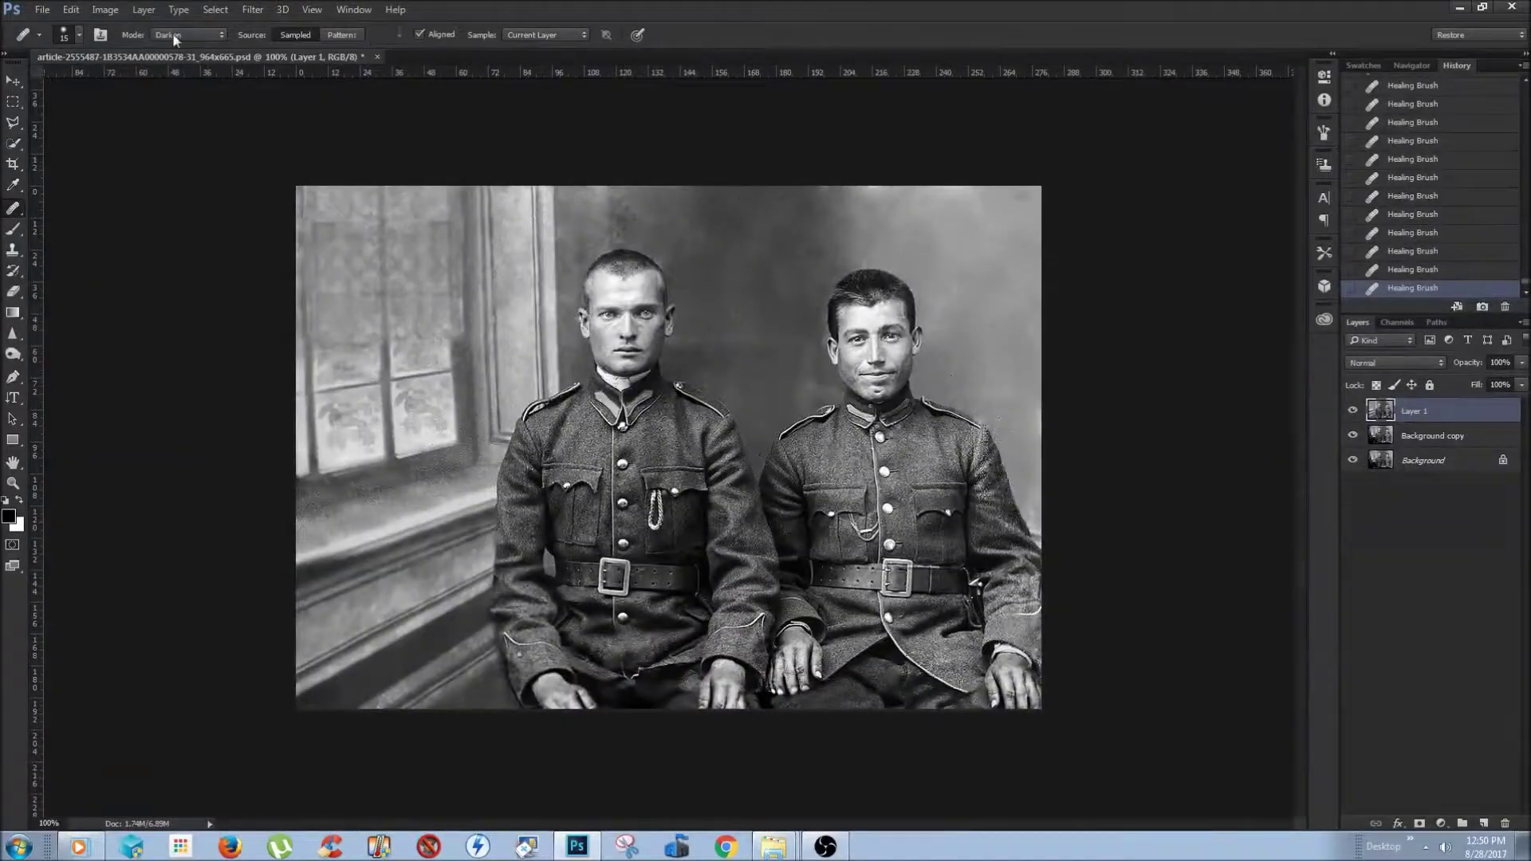
pyautogui.moveTo(307, 478); pyautogui.dragTo(847, 408)
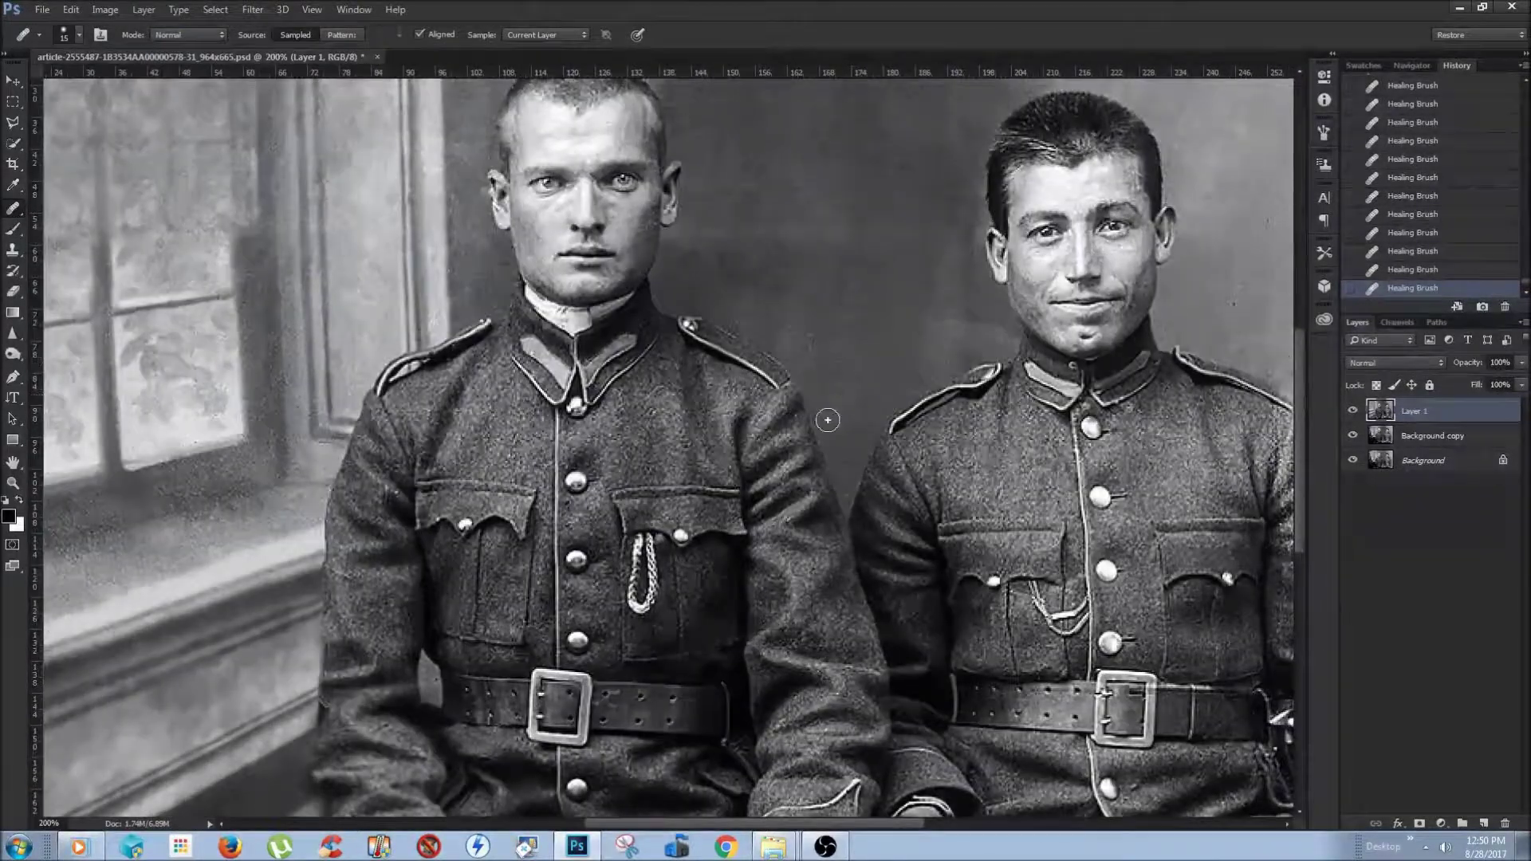
pyautogui.scroll(3, 727, 232)
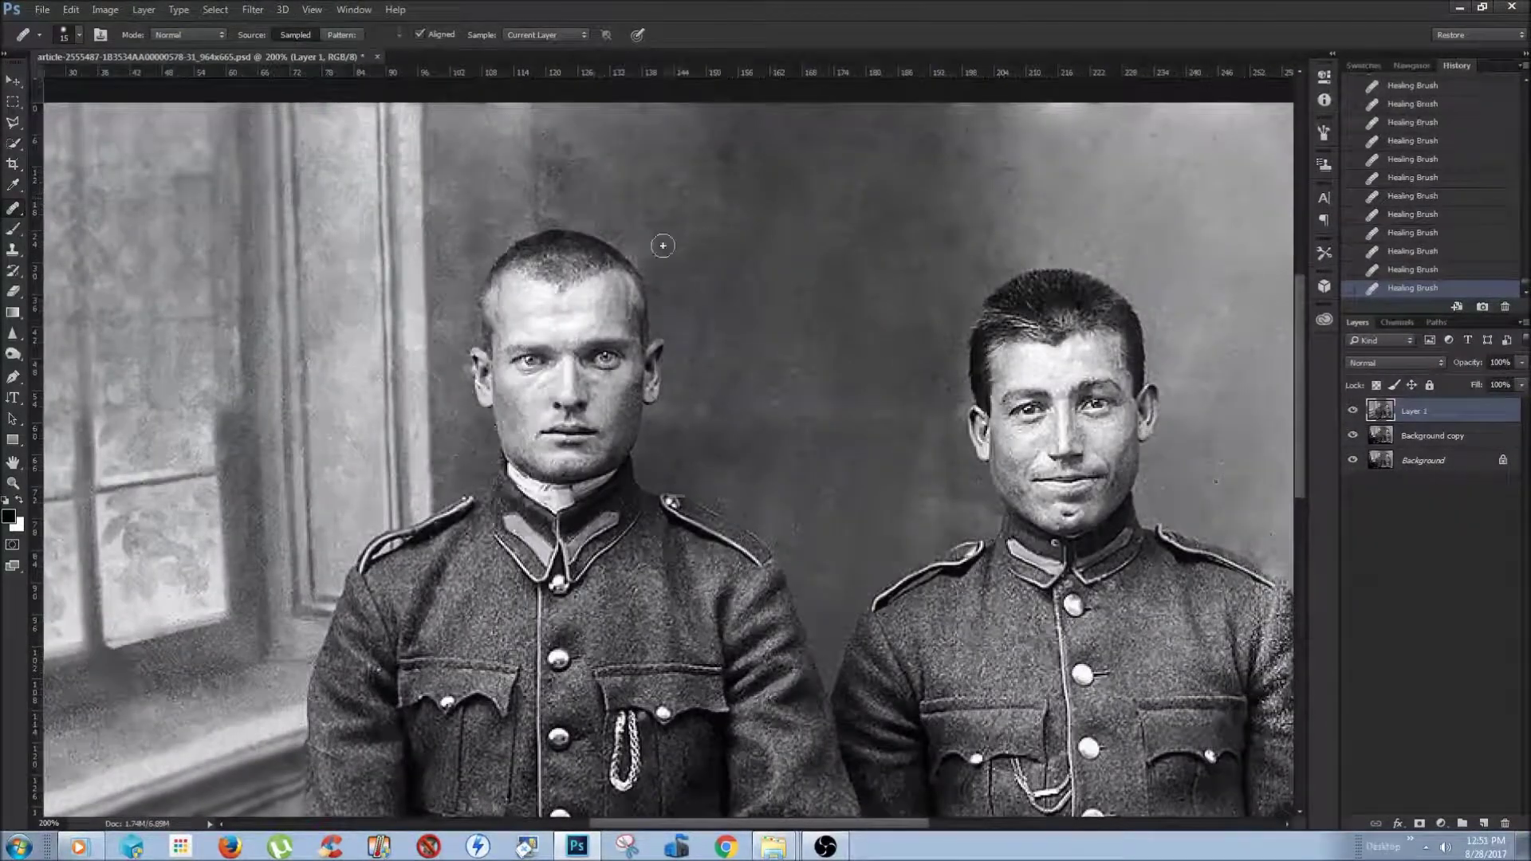
pyautogui.hotkey('shift', 'alt', 'k')
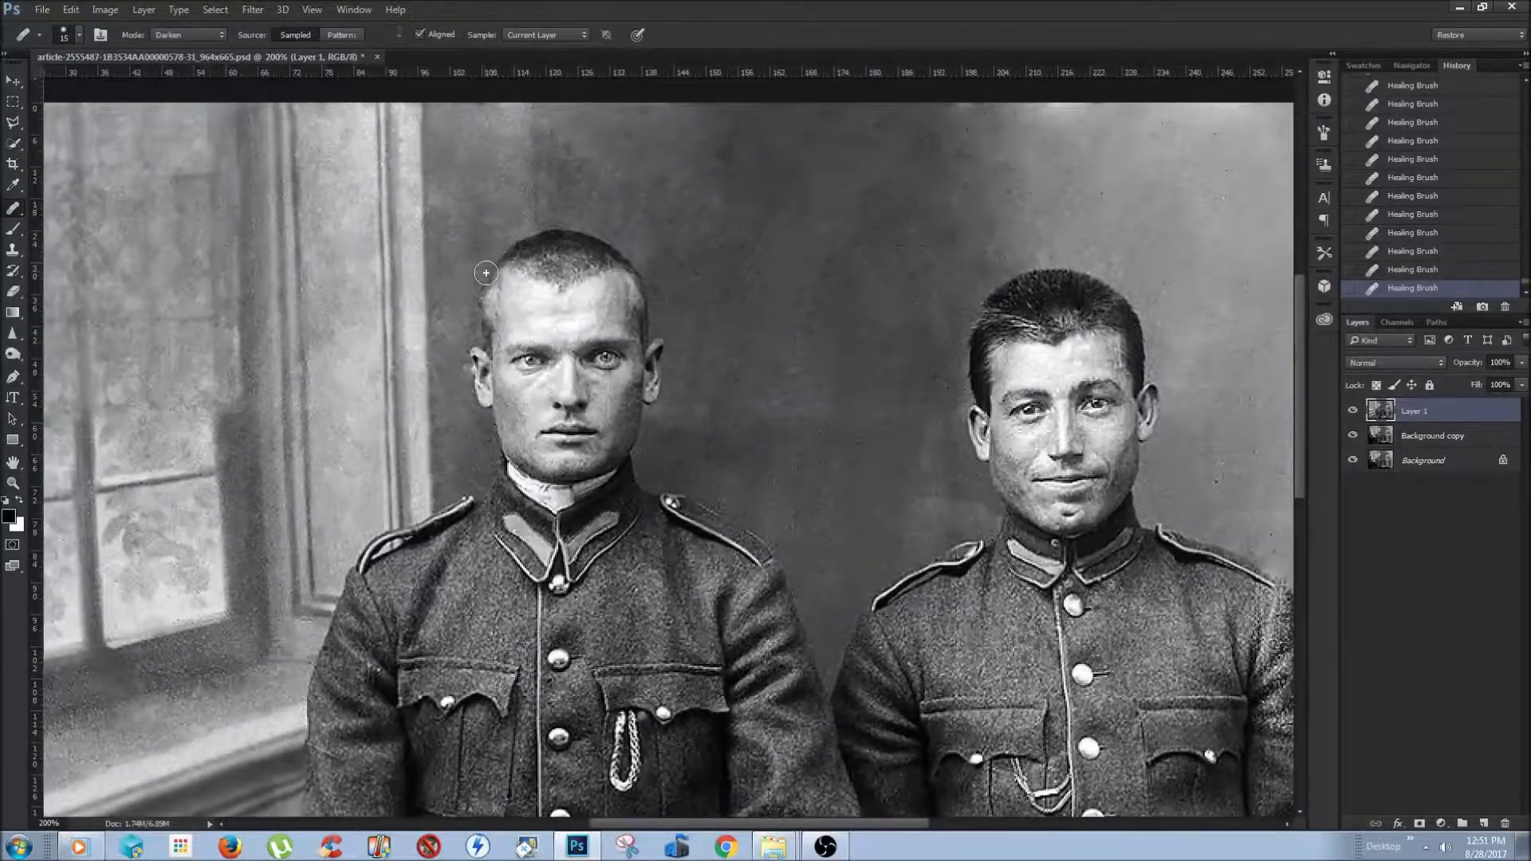
pyautogui.moveTo(486, 273); pyautogui.dragTo(835, 365)
pyautogui.hotkey('shift', 'alt', 'n')
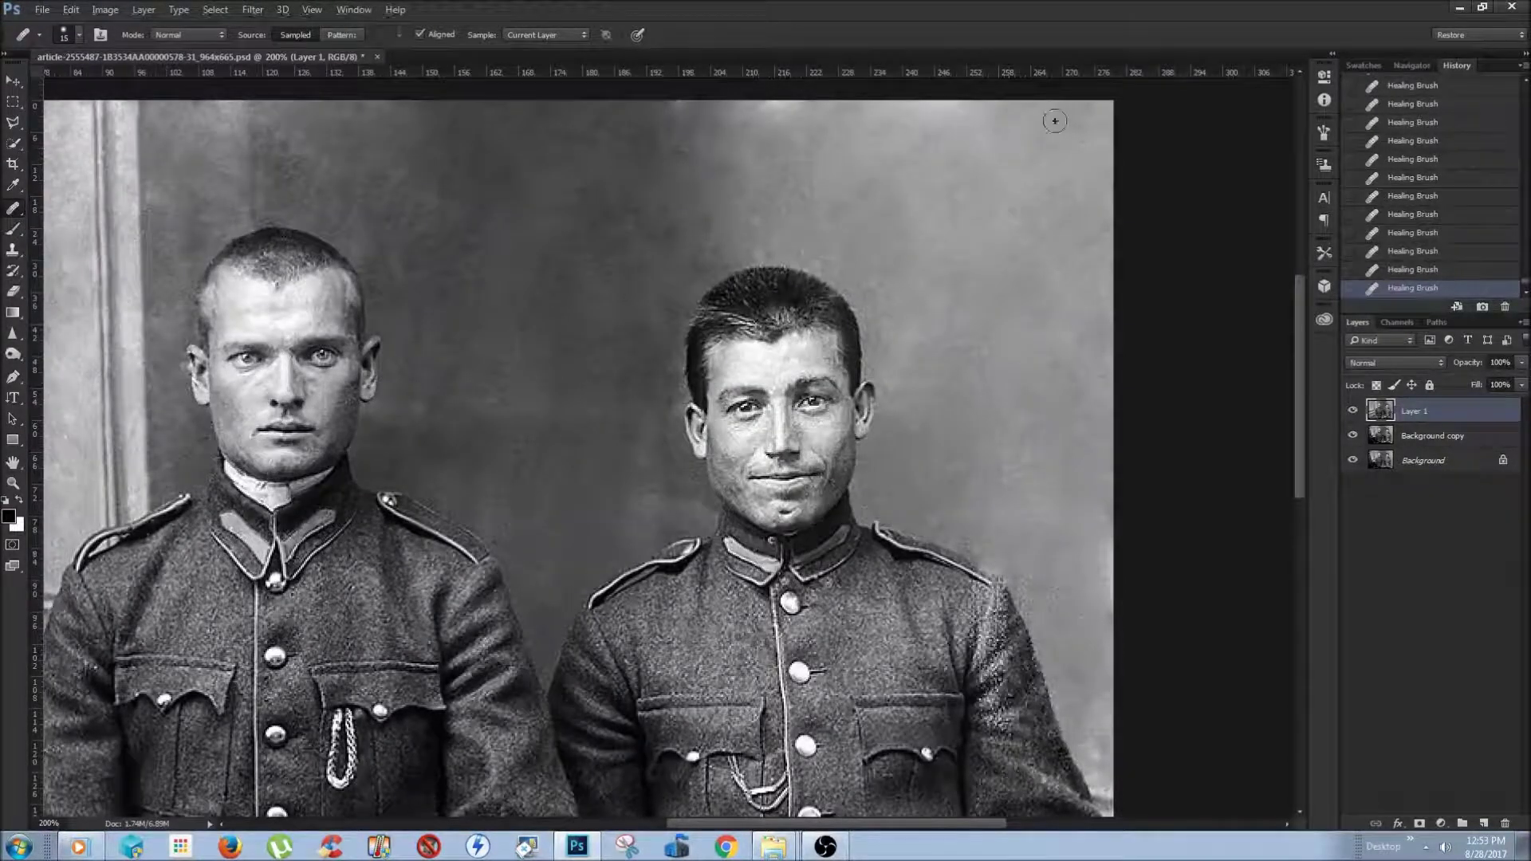
# Apply Auto Tone to the photo and compare the cleaned layer against the original
pyautogui.hotkey('ctrl', '1')
pyautogui.hotkey('shift', 'ctrl', 'l')
pyautogui.click(1353, 411)
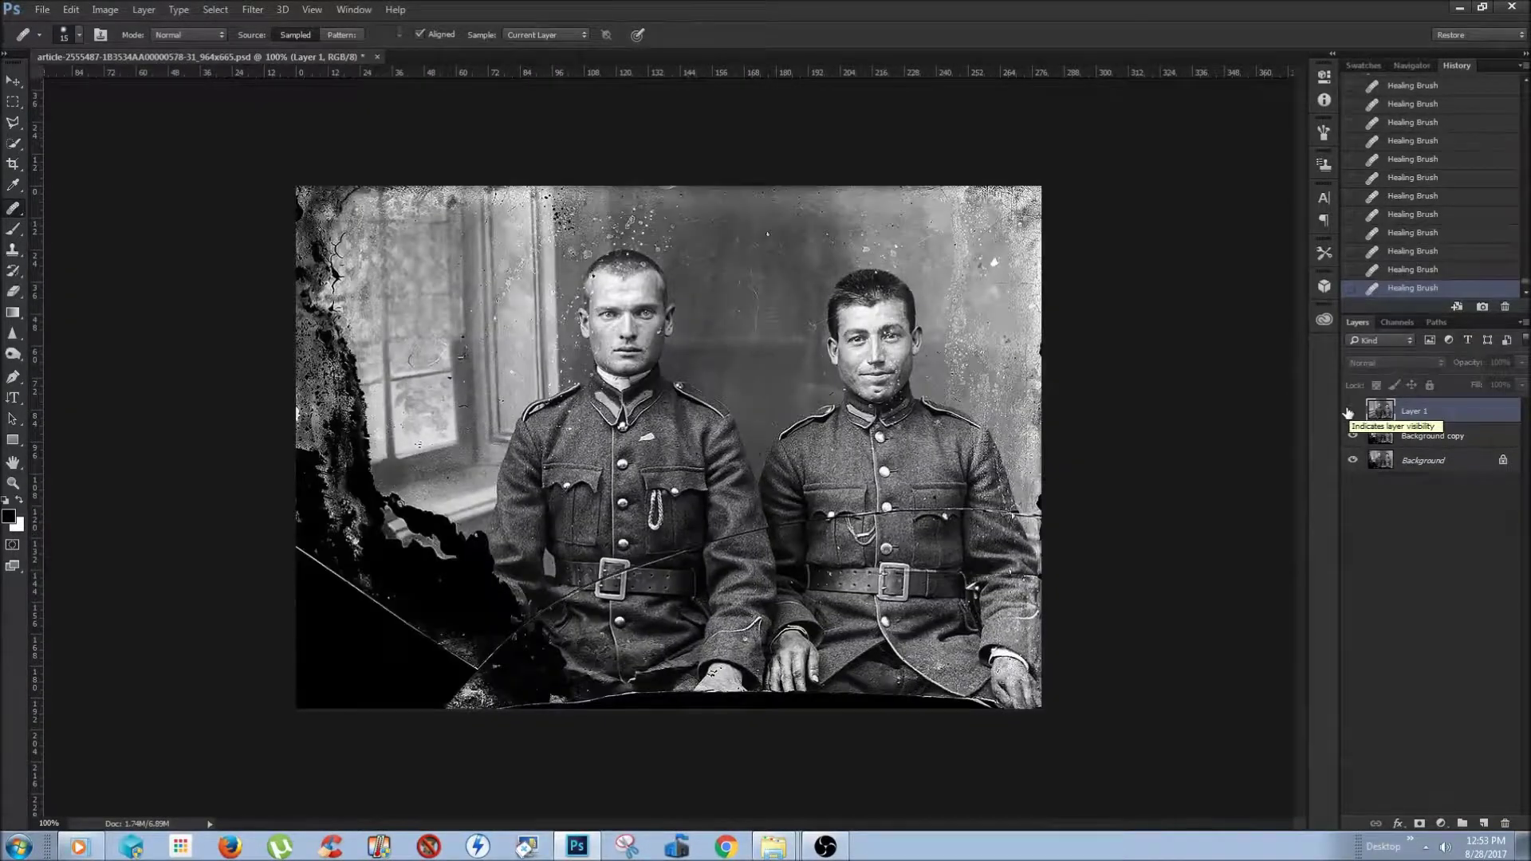
# Apply Auto Color and Auto Contrast, trial Reduce Noise, then apply Camera Raw (exposure +0.25, contrast +13, whites -18)
pyautogui.hotkey('shift', 'ctrl', 'b')
pyautogui.hotkey('alt', 'shift', 'ctrl', 'l')
pyautogui.click(252, 8)
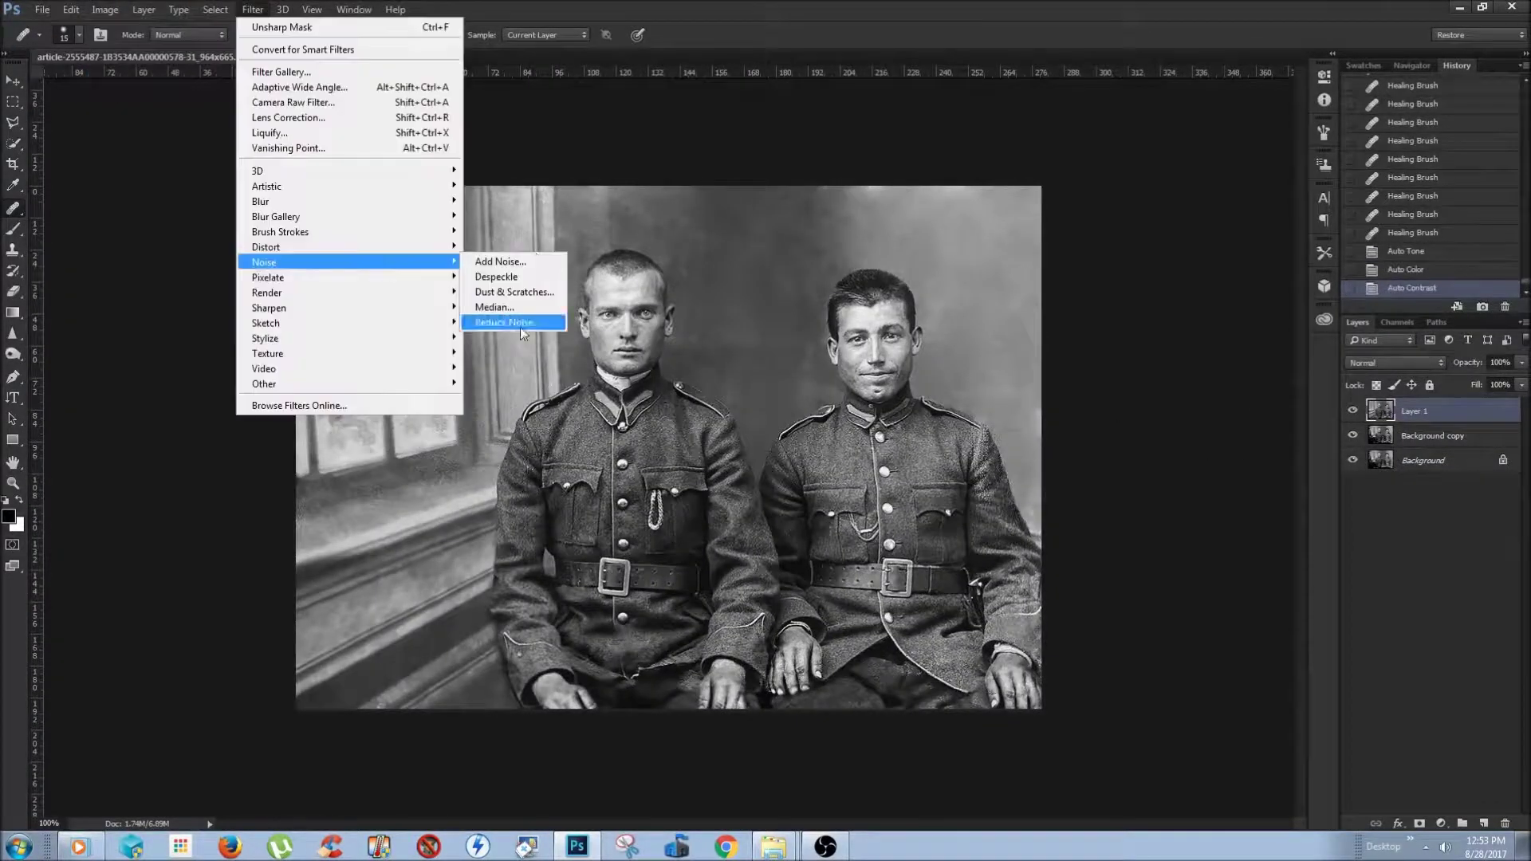
pyautogui.click(511, 325)
pyautogui.moveTo(1231, 201)
pyautogui.mouseDown()
pyautogui.moveTo(935, 678)
pyautogui.moveTo(1234, 241)
pyautogui.mouseUp()
pyautogui.click(1394, 301)
pyautogui.doubleClick(1428, 457)
pyautogui.click(1395, 301)
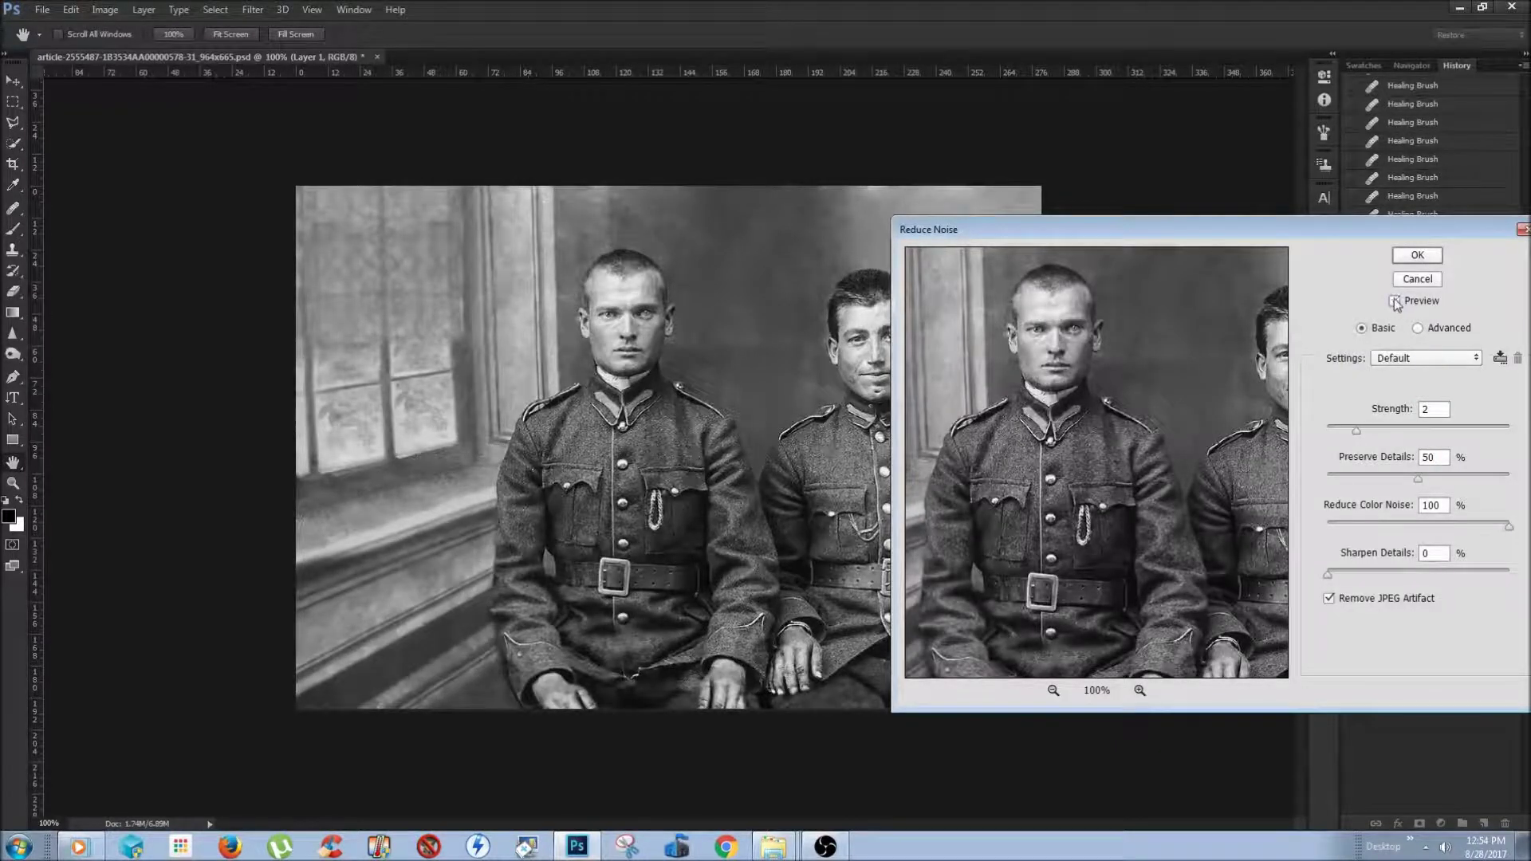
pyautogui.click(1395, 301)
pyautogui.press('Return')
pyautogui.click(252, 9)
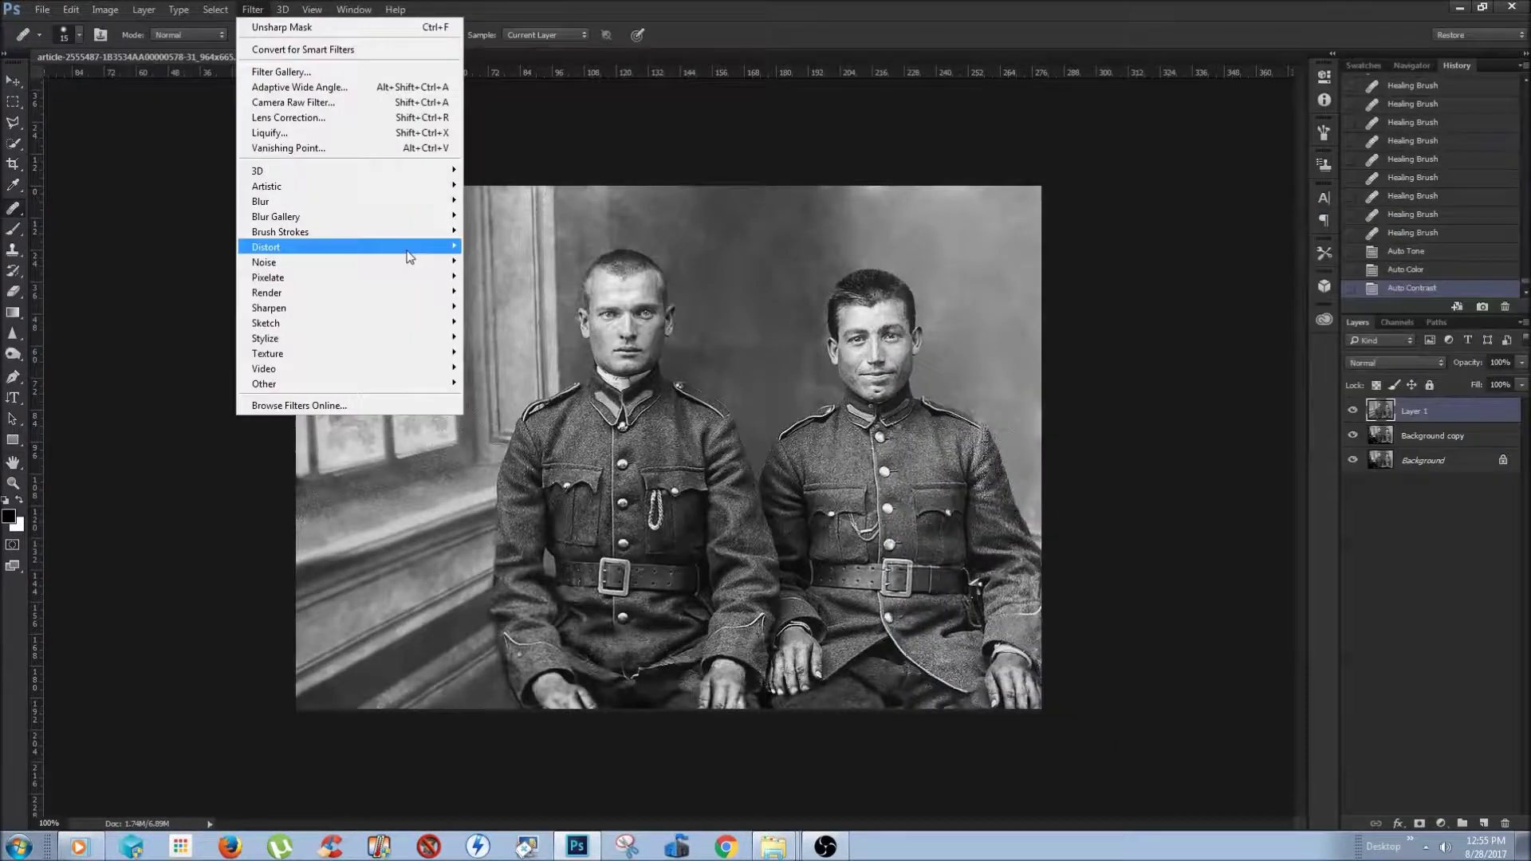
pyautogui.click(252, 9)
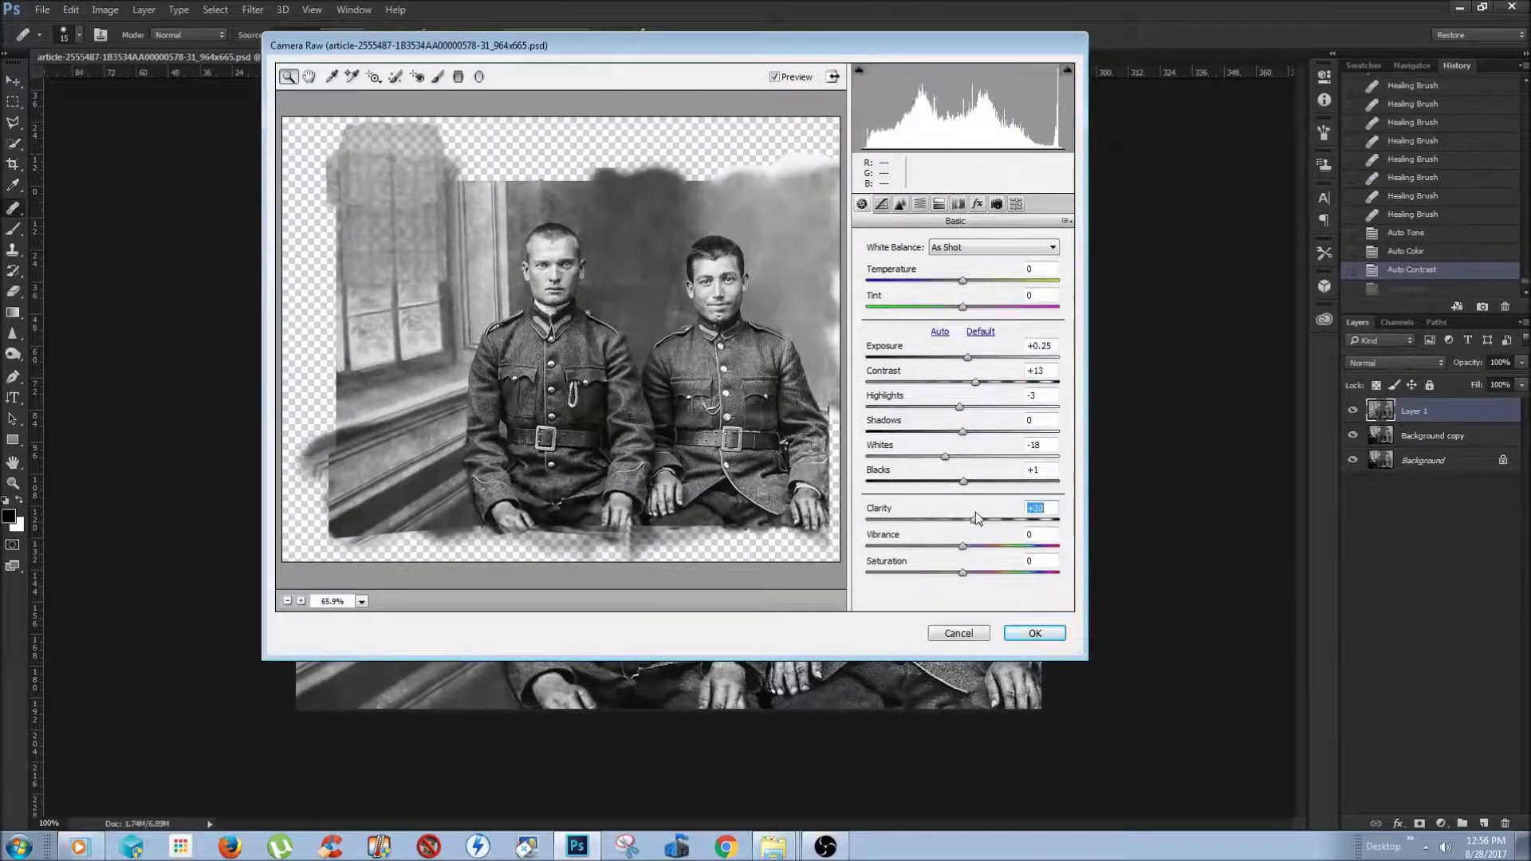
pyautogui.click(1050, 634)
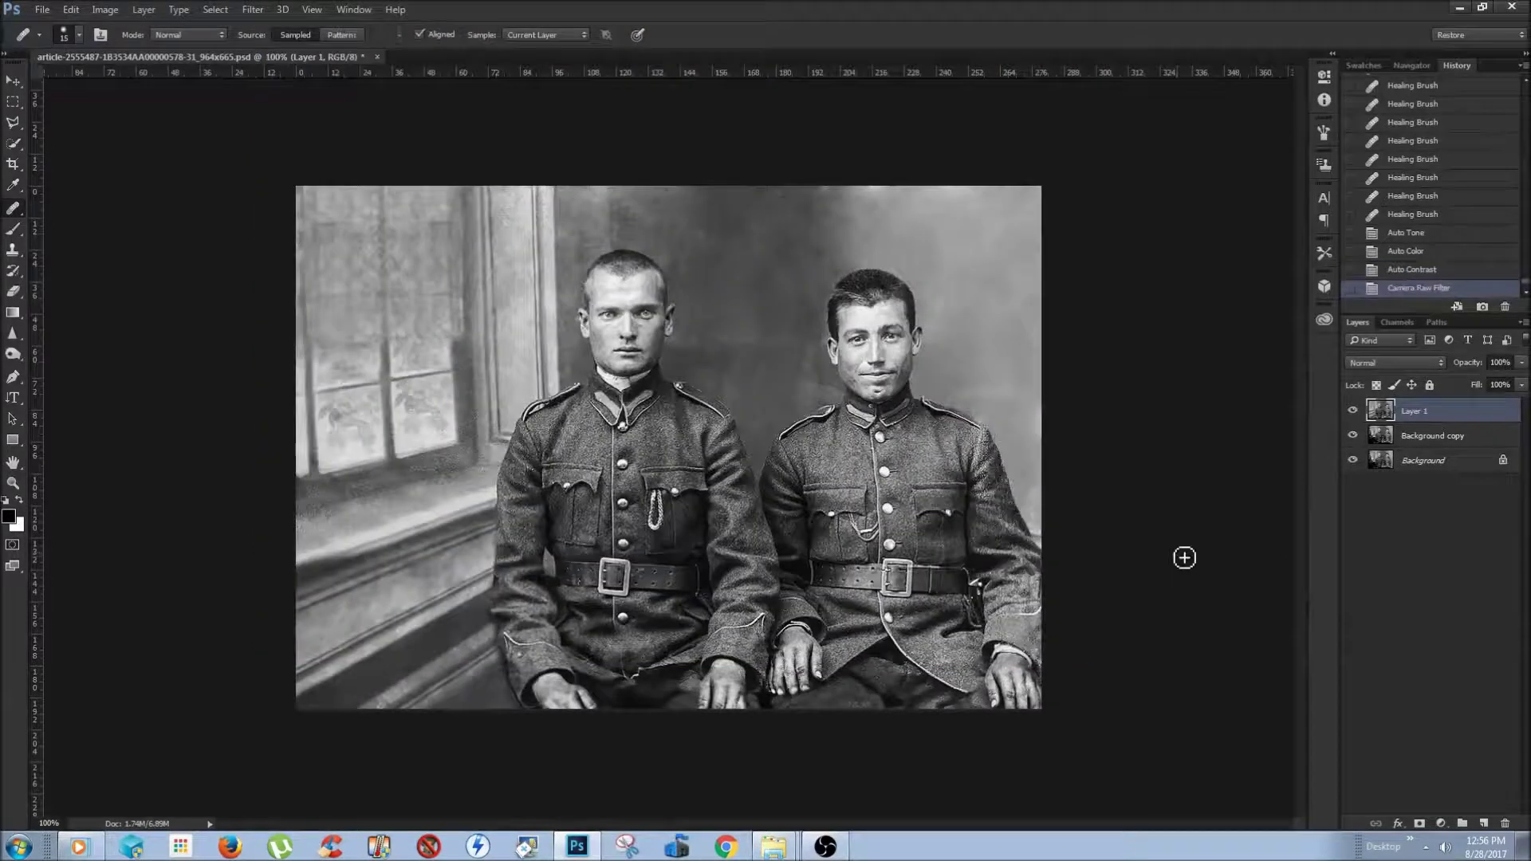
# Add a Gradient Map adjustment layer using the Platinum preset
pyautogui.click(1442, 824)
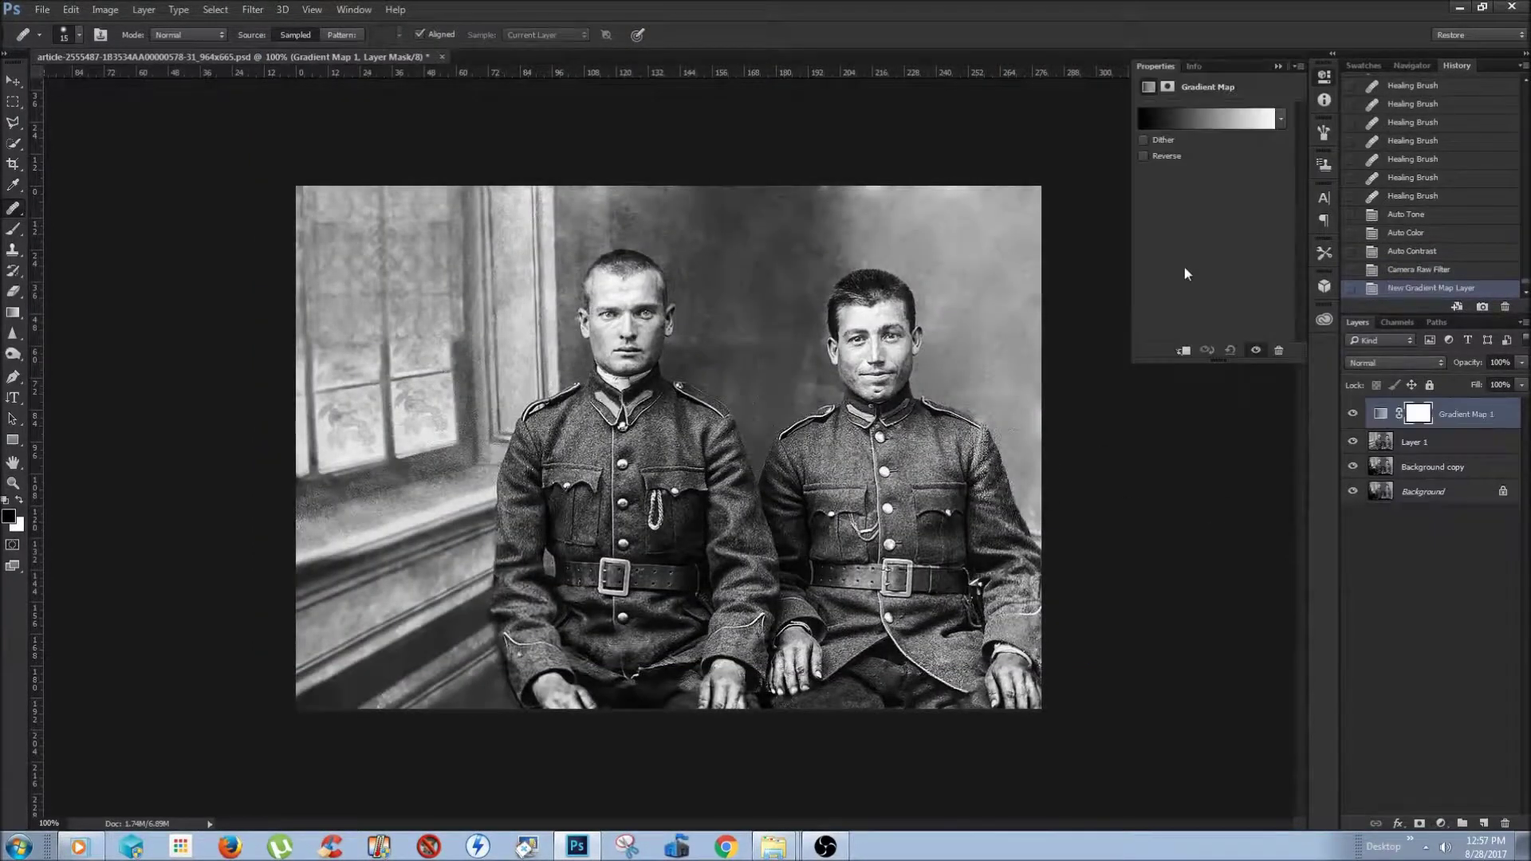
pyautogui.click(1204, 120)
pyautogui.click(1322, 213)
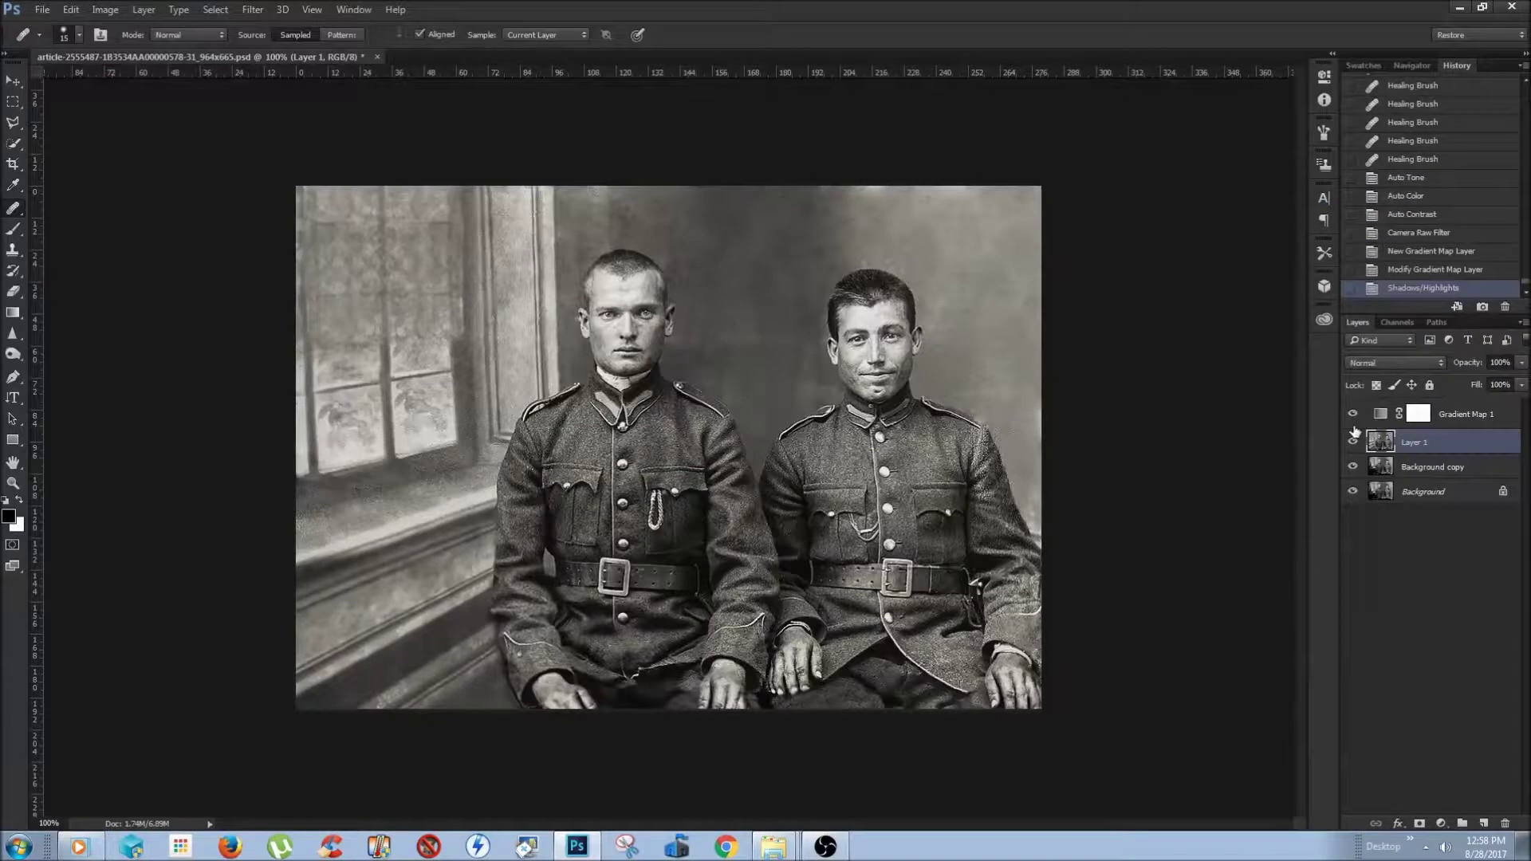
# Burn the right soldier's hand and jacket, the left soldier's jacket, and the lower sill
pyautogui.moveTo(1033, 668)
pyautogui.mouseDown()
pyautogui.moveTo(840, 691)
pyautogui.moveTo(804, 517)
pyautogui.moveTo(982, 484)
pyautogui.moveTo(924, 416)
pyautogui.mouseUp()
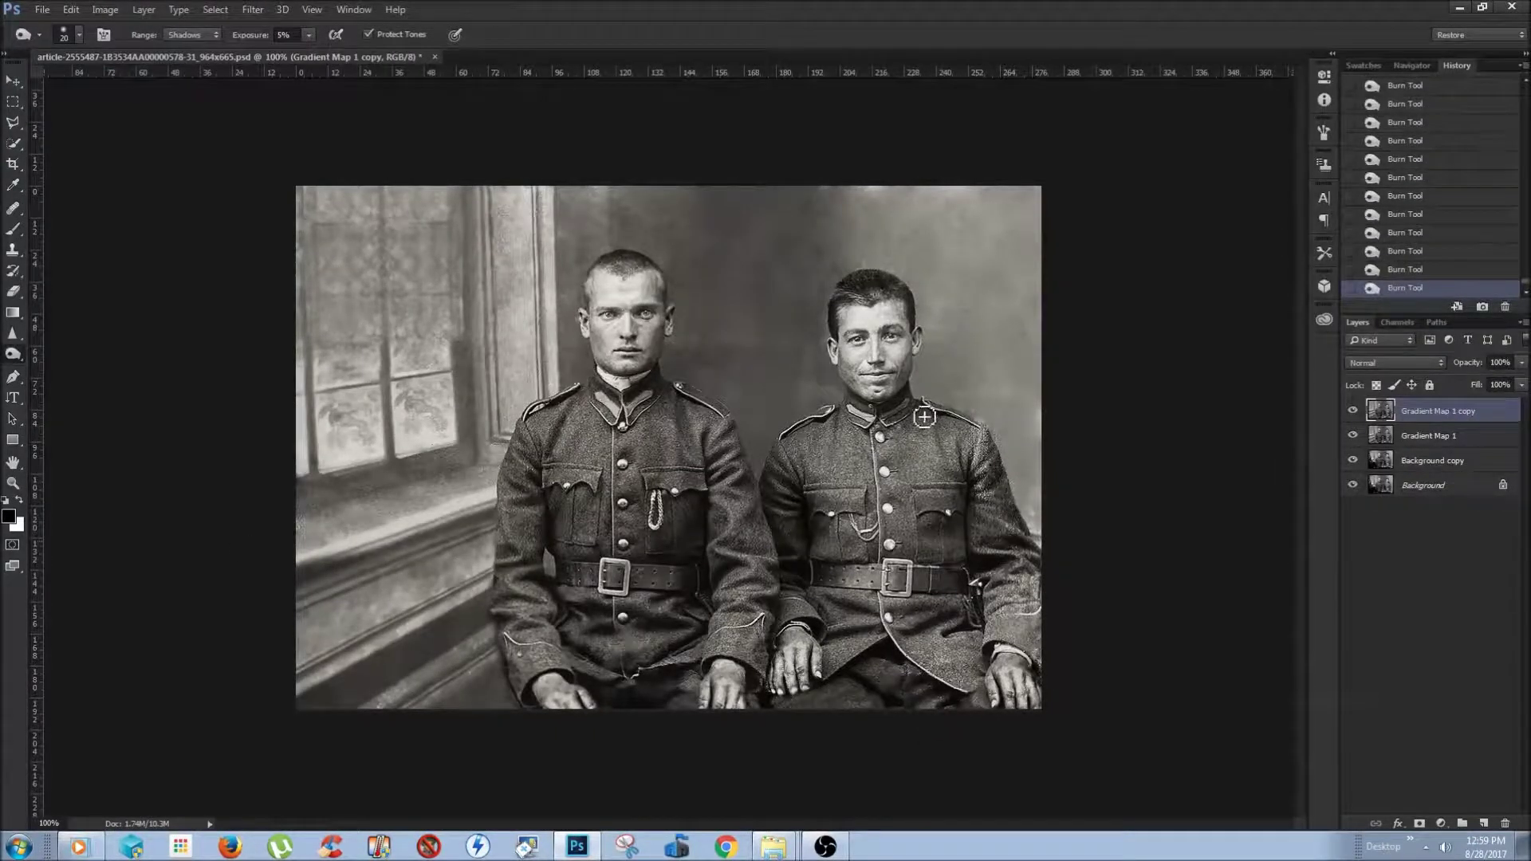
pyautogui.press(']')
pyautogui.press(']')
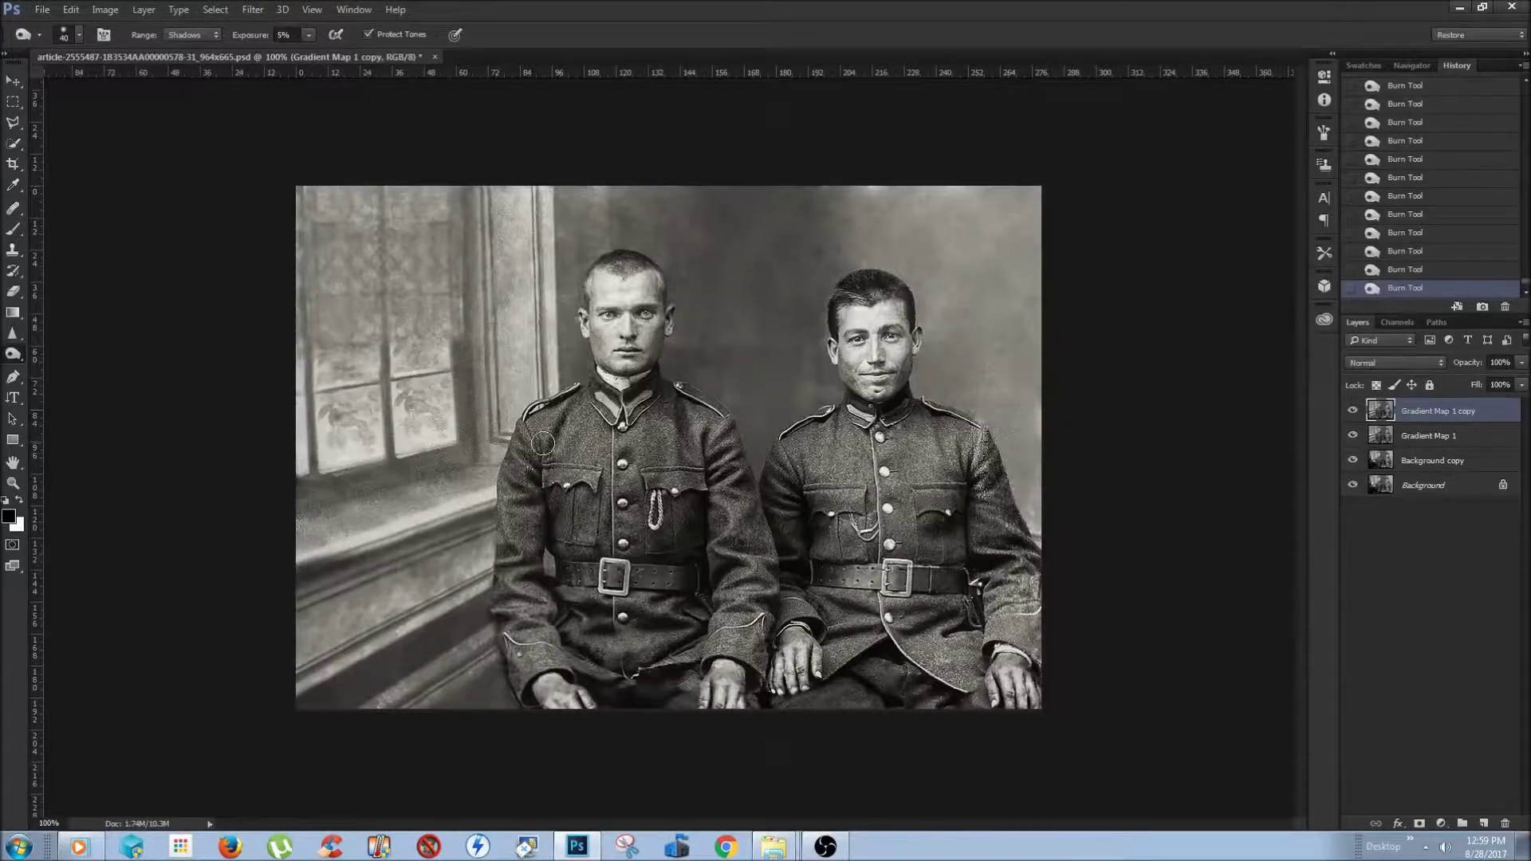
pyautogui.hotkey('ctrl', 'alt', 'z')
pyautogui.hotkey('ctrl', 'alt', 'z')
pyautogui.press('[')
pyautogui.press('[')
pyautogui.press('[')
pyautogui.moveTo(557, 444); pyautogui.dragTo(547, 513)
pyautogui.moveTo(591, 606); pyautogui.dragTo(352, 674)
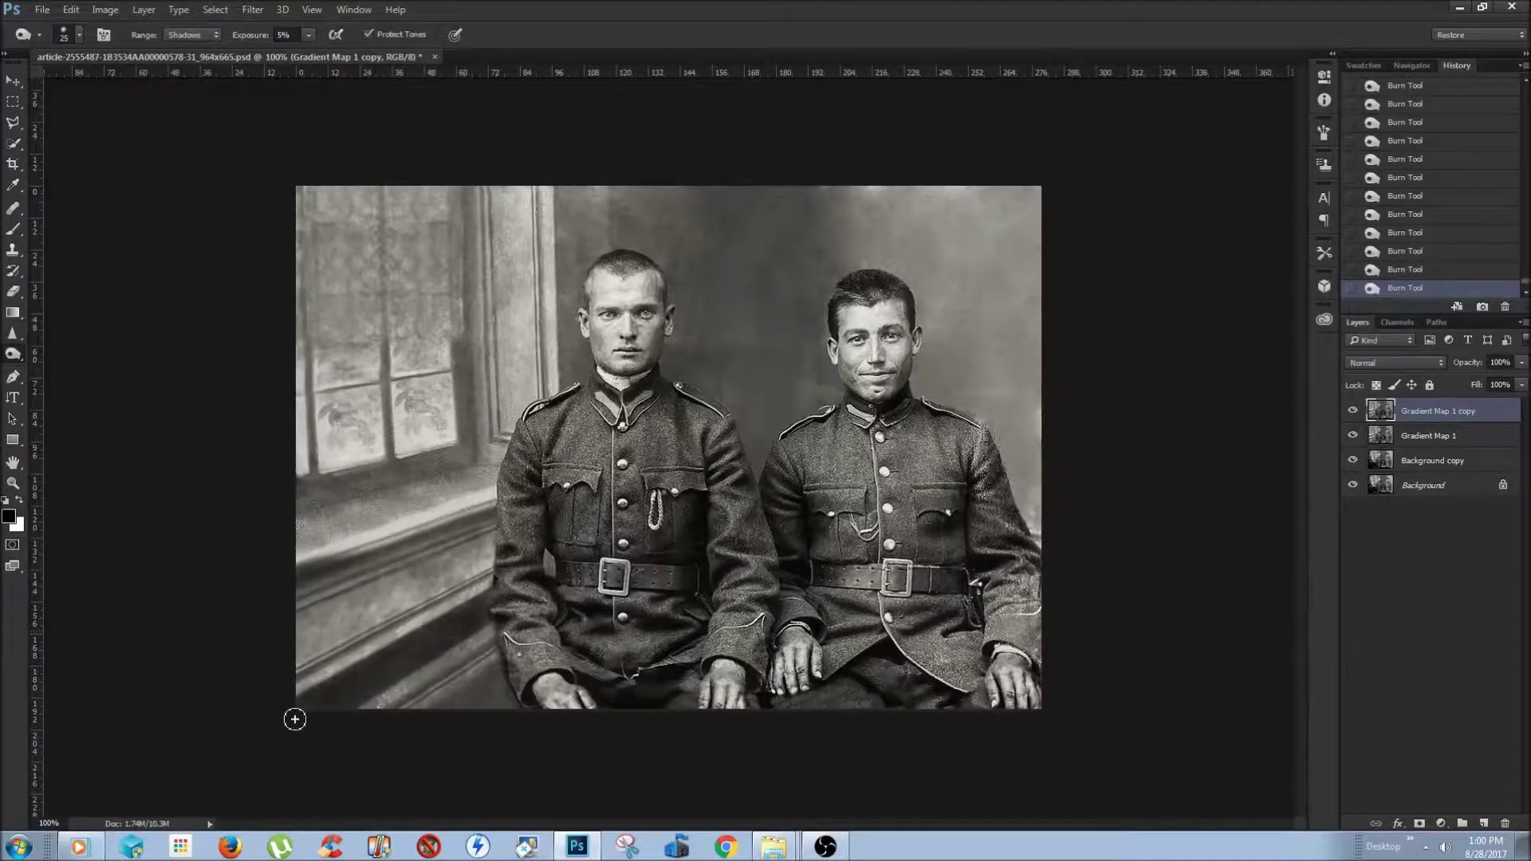
pyautogui.hotkey('ctrl', 'alt', 'z')
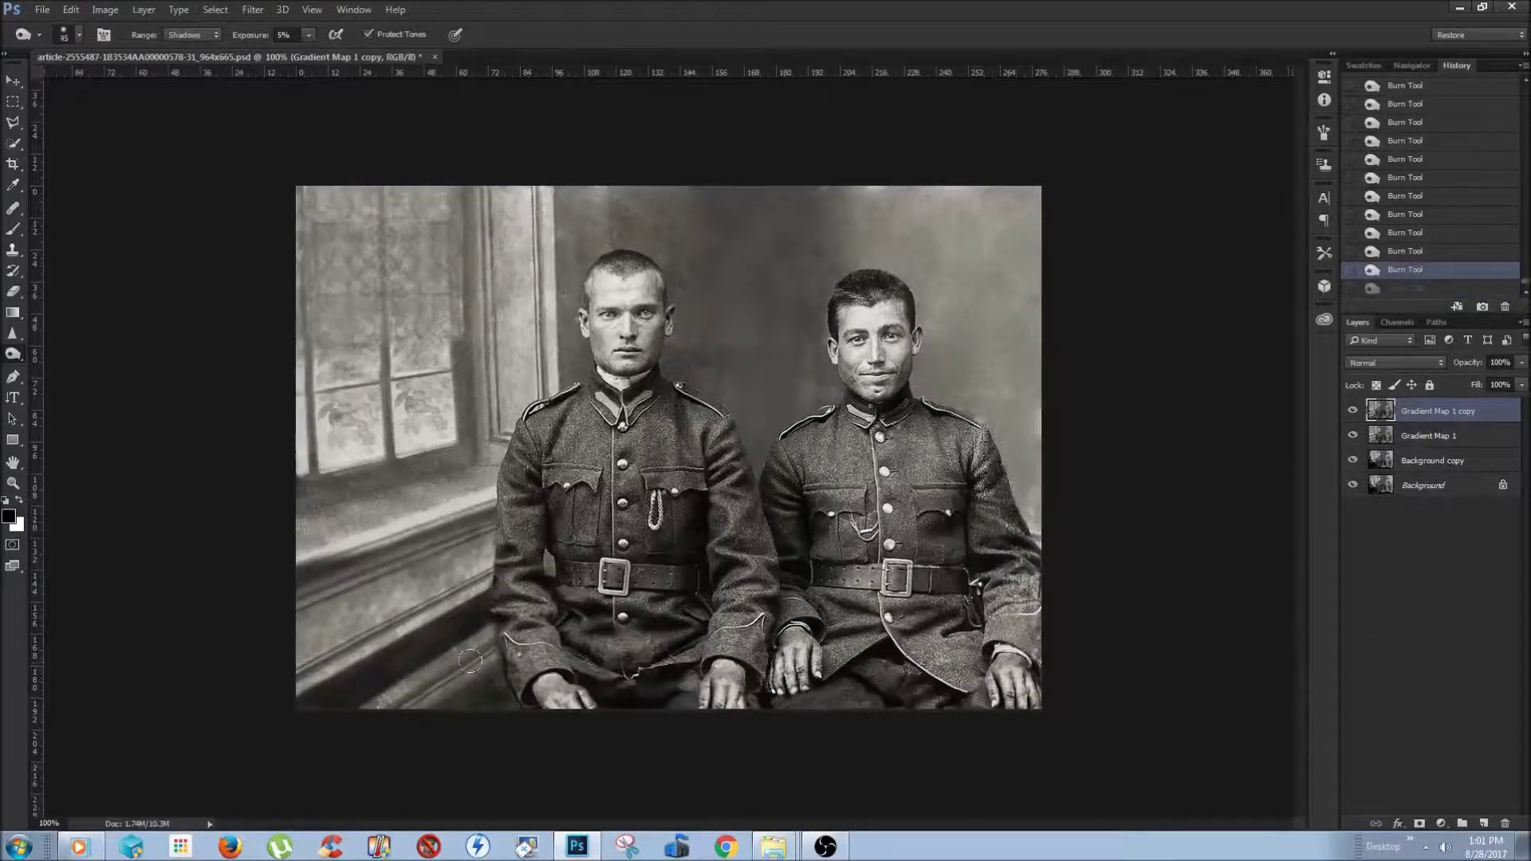
# Burn the midtones of the window frame and the lower-left sill and floor
pyautogui.hotkey('alt', 'shift', 'm')
pyautogui.press(']')
pyautogui.press(']')
pyautogui.press(']')
pyautogui.press('[')
pyautogui.press('[')
pyautogui.press('[')
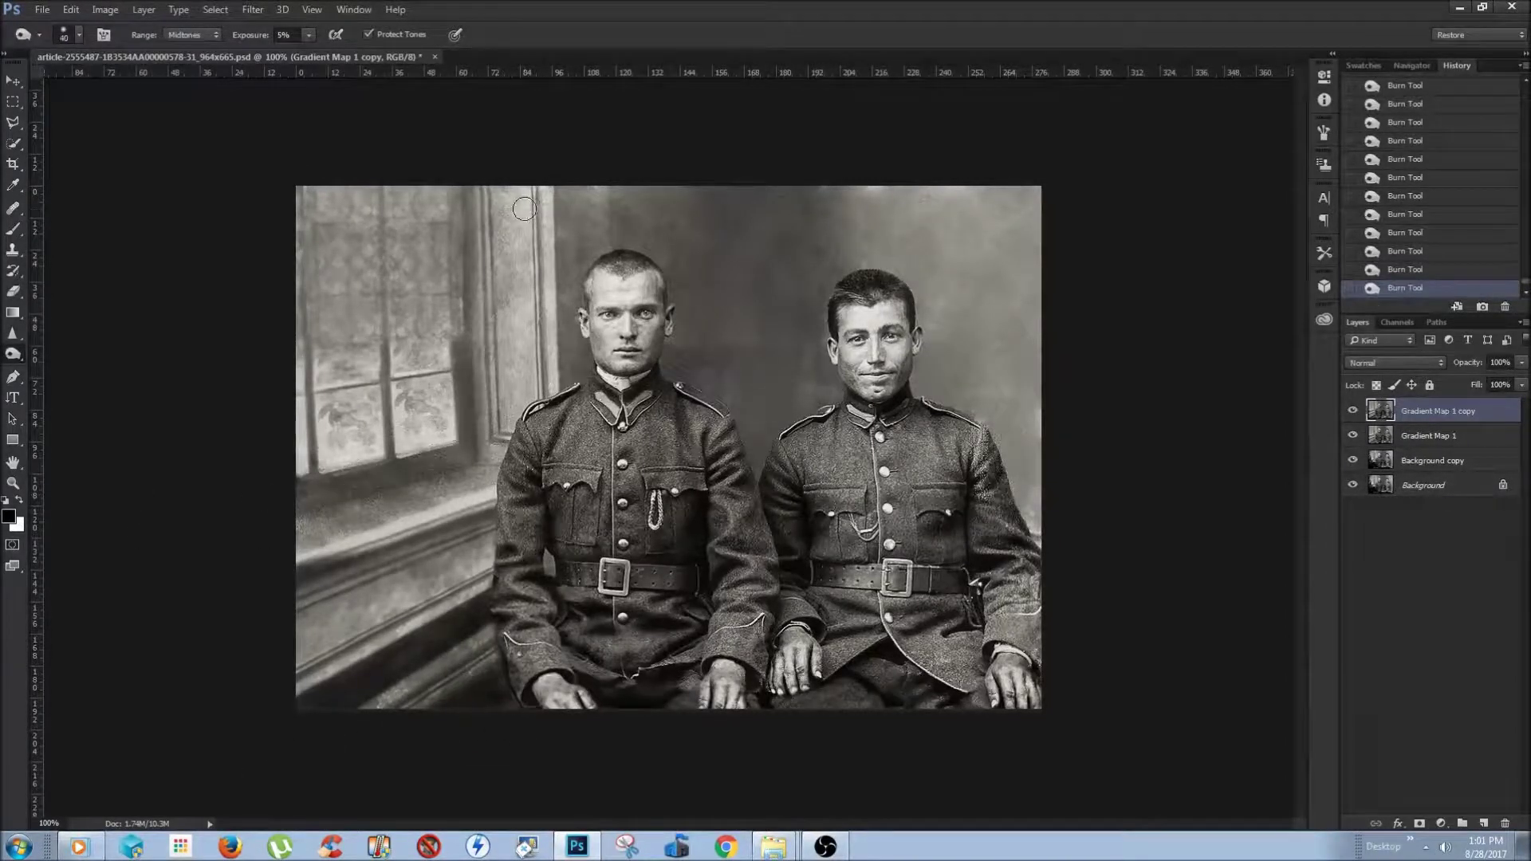
pyautogui.moveTo(541, 192); pyautogui.dragTo(285, 518)
pyautogui.moveTo(299, 571); pyautogui.dragTo(306, 746)
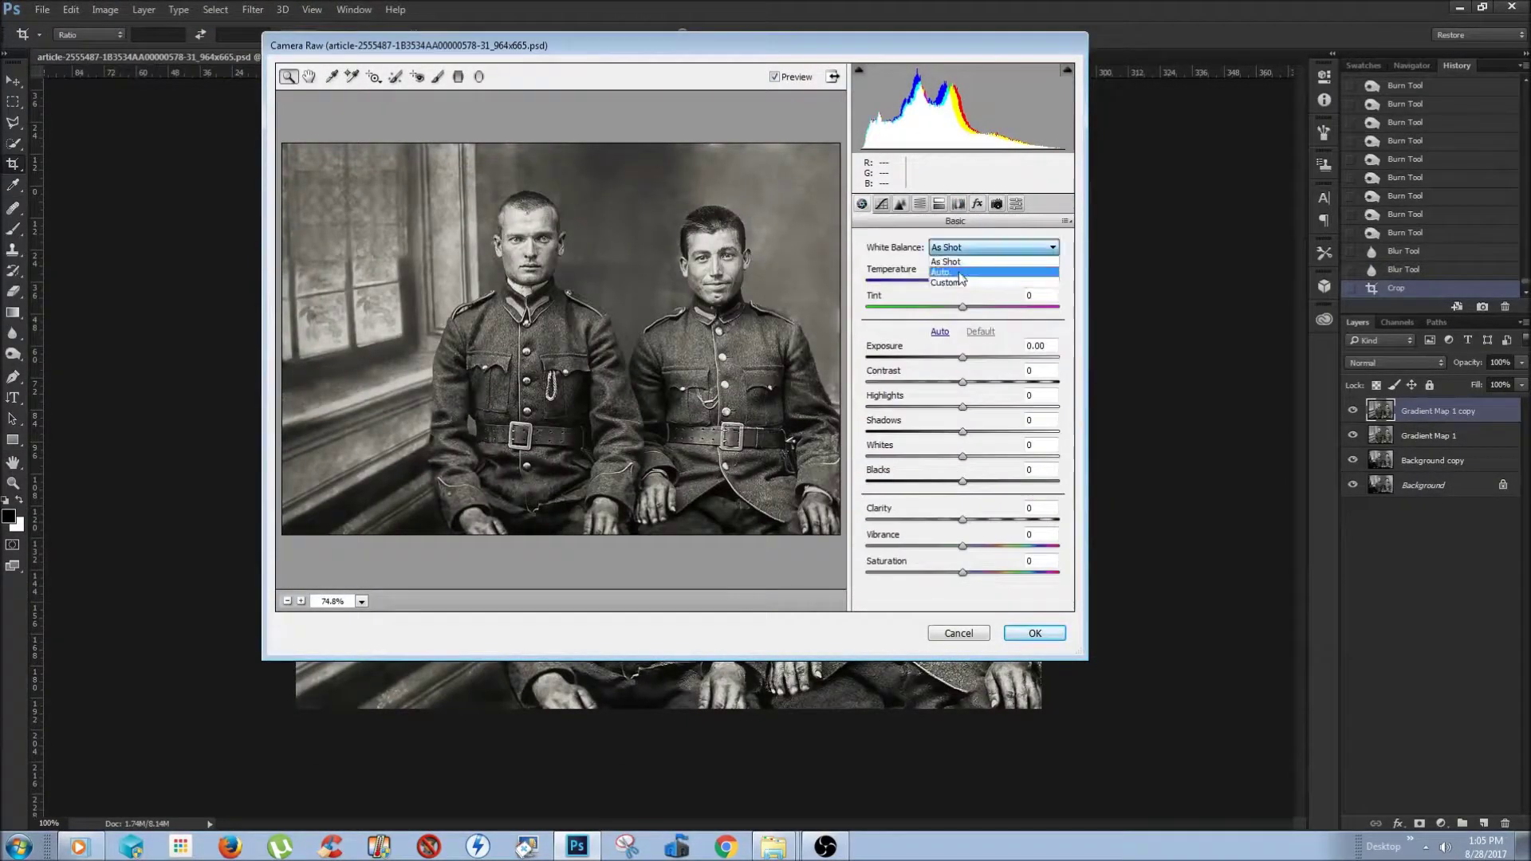
# Apply Camera Raw Auto white balance with slightly darker blacks and shadows, then set a taller canvas height
pyautogui.click(961, 272)
pyautogui.moveTo(962, 520); pyautogui.dragTo(960, 519)
pyautogui.moveTo(963, 431); pyautogui.dragTo(942, 432)
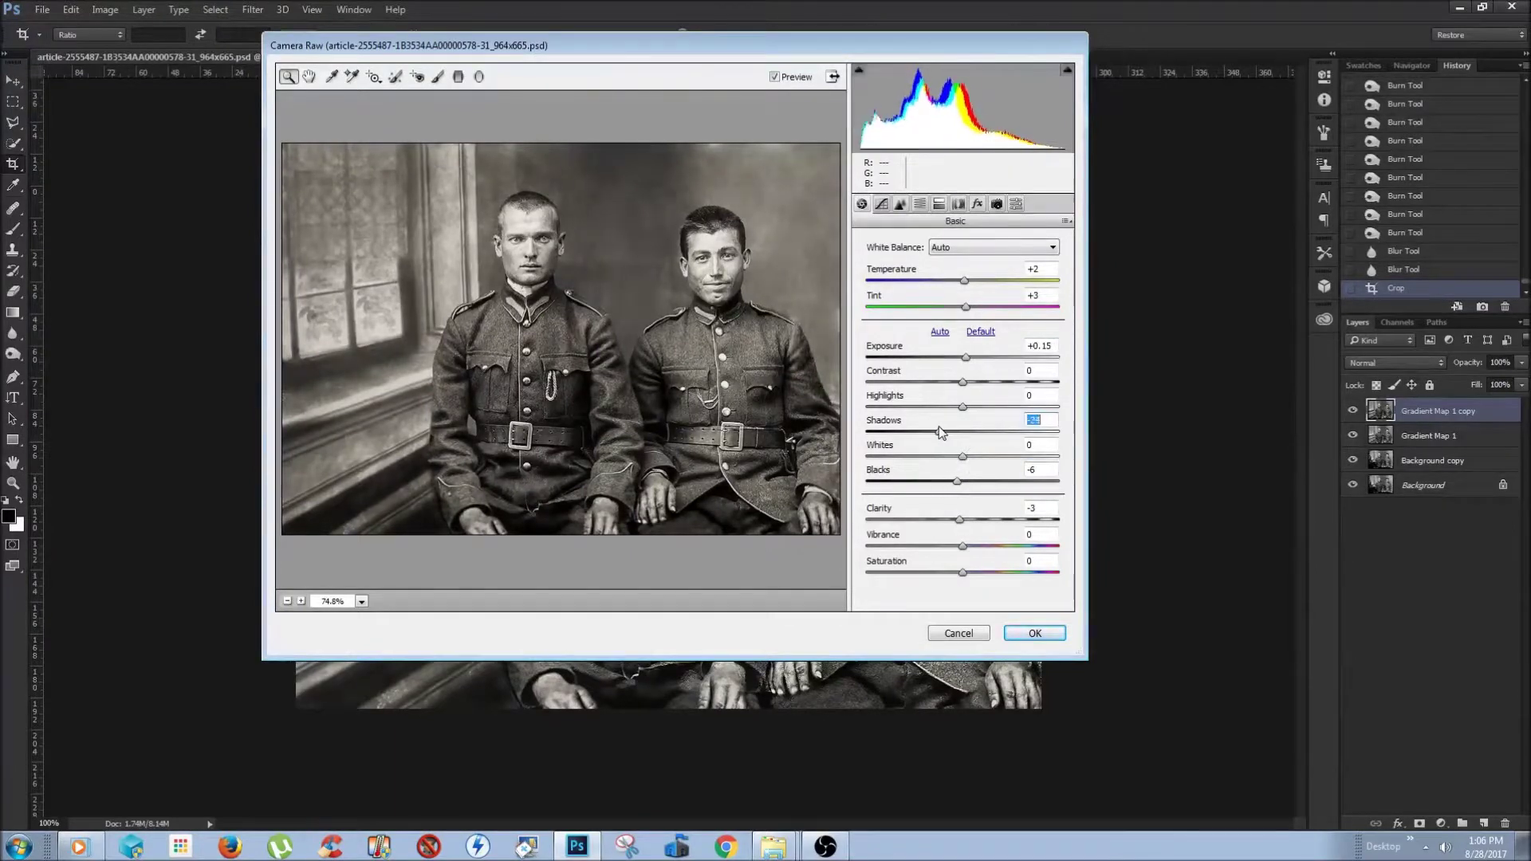
pyautogui.press('Return')
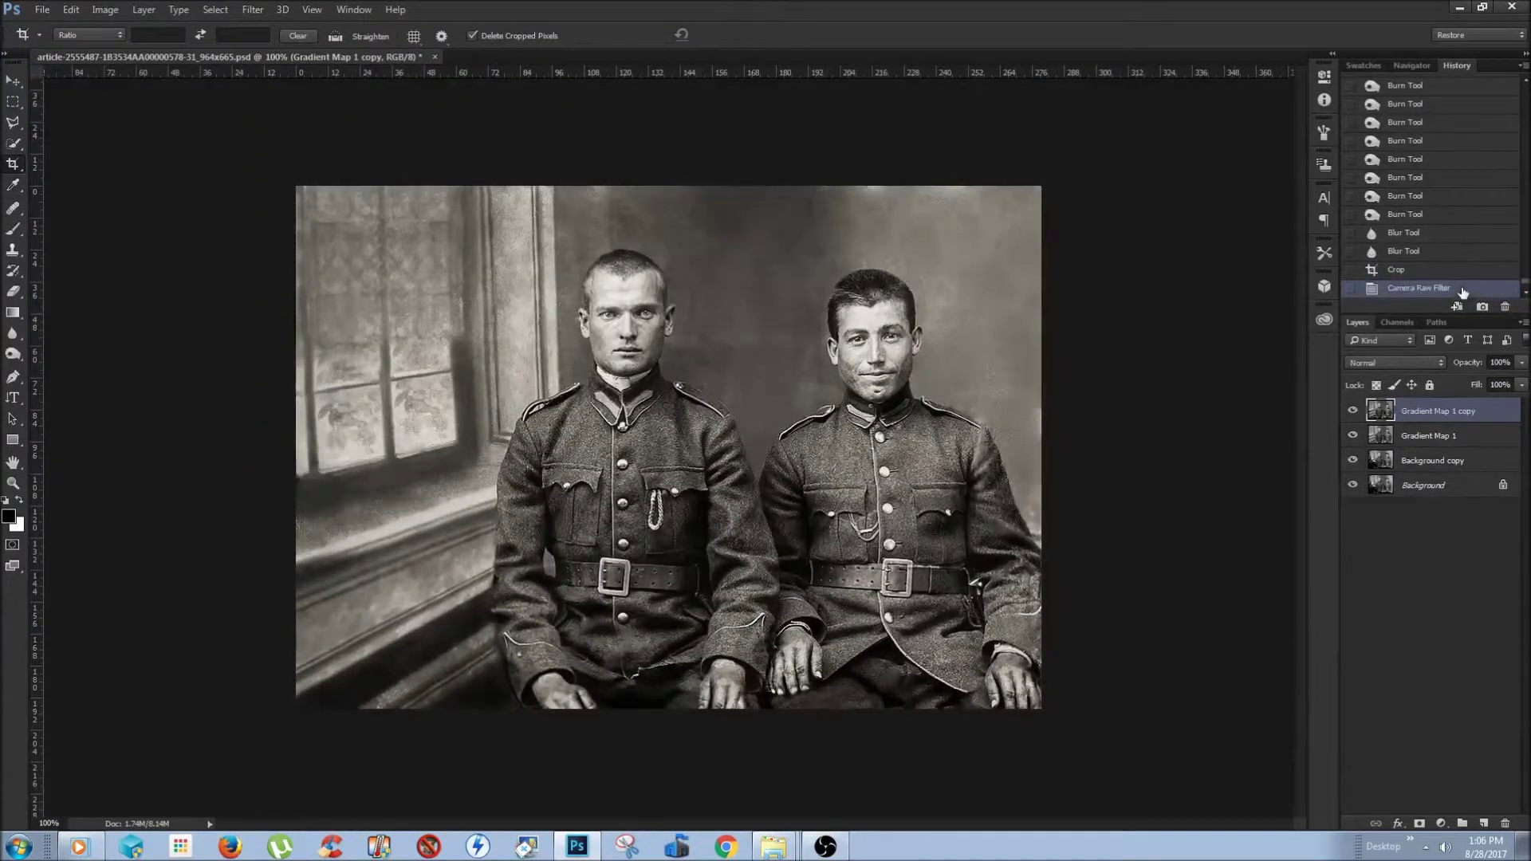
pyautogui.click(111, 10)
pyautogui.click(135, 139)
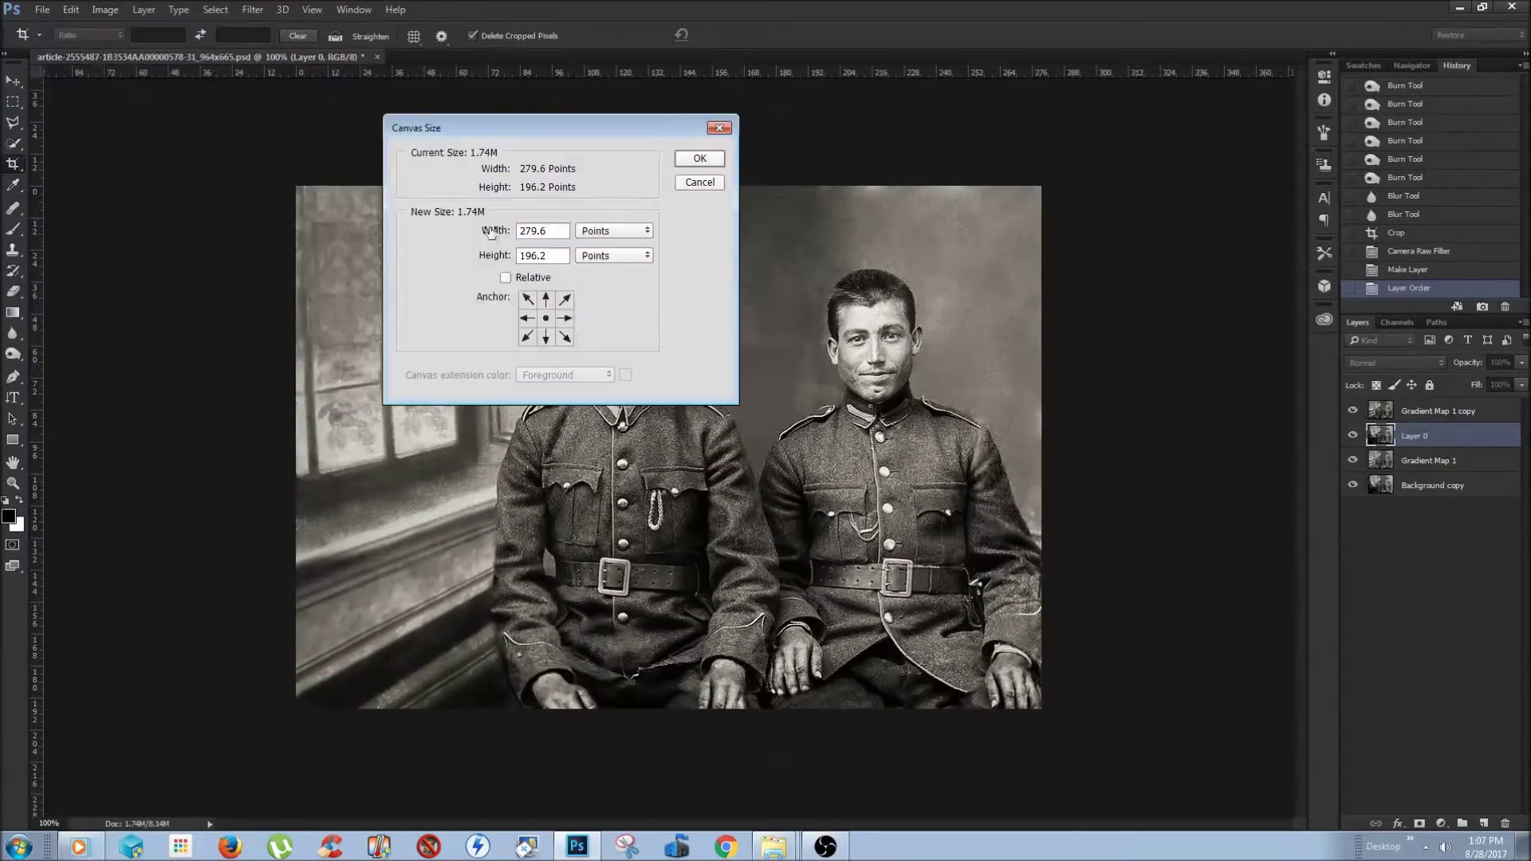
# Confirm the taller canvas and add a clipped Hue/Saturation layer slightly lowering the restored photo's saturation
pyautogui.press('Return')
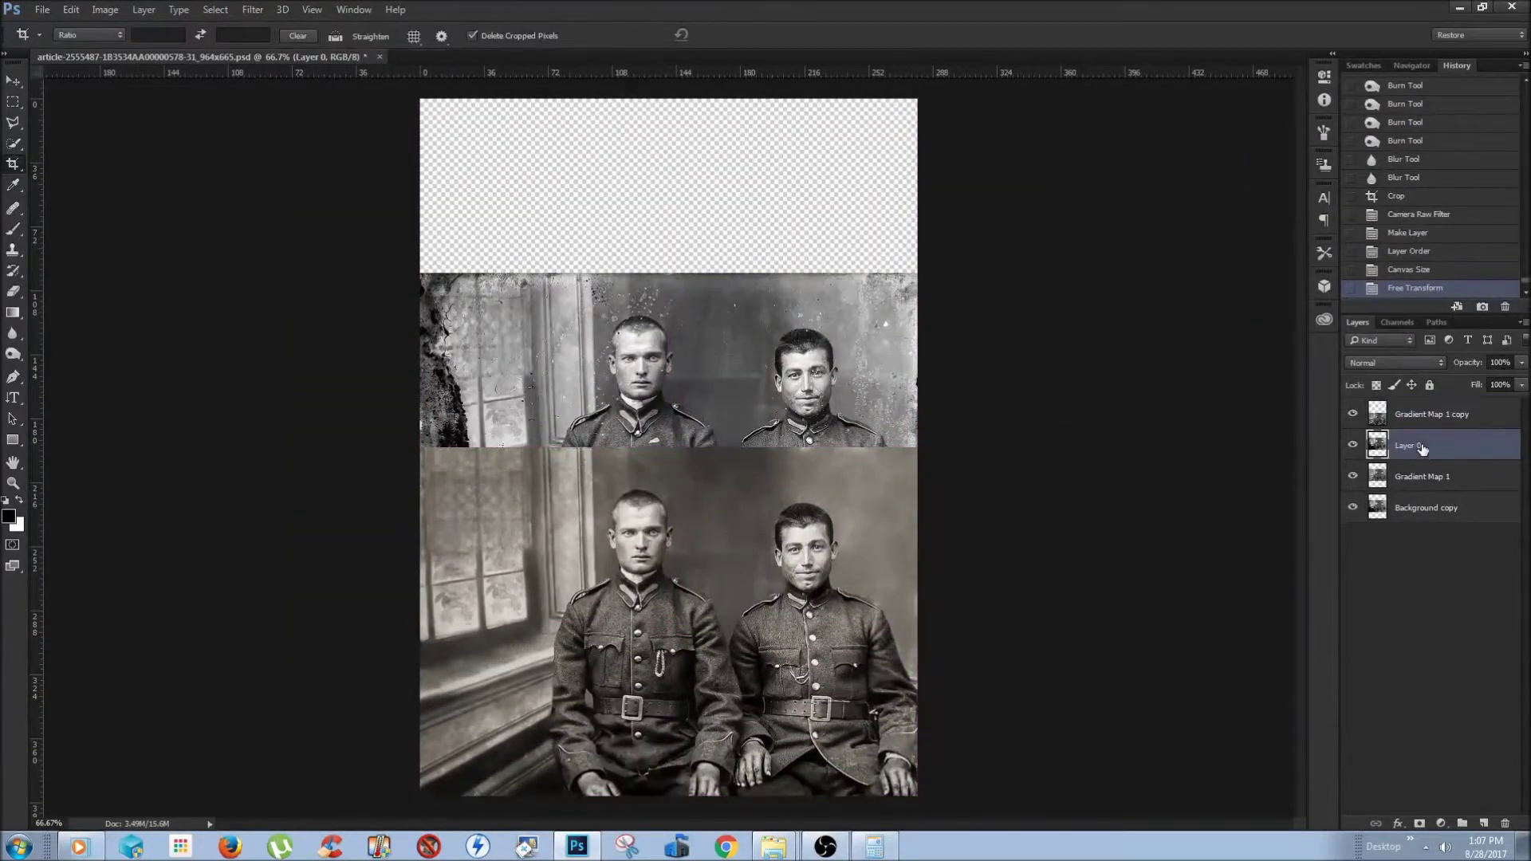
pyautogui.click(1462, 634)
pyautogui.moveTo(1214, 206)
pyautogui.mouseDown()
pyautogui.moveTo(1169, 215)
pyautogui.moveTo(1204, 204)
pyautogui.mouseUp()
pyautogui.hotkey('ctrl', 'alt', 'g')
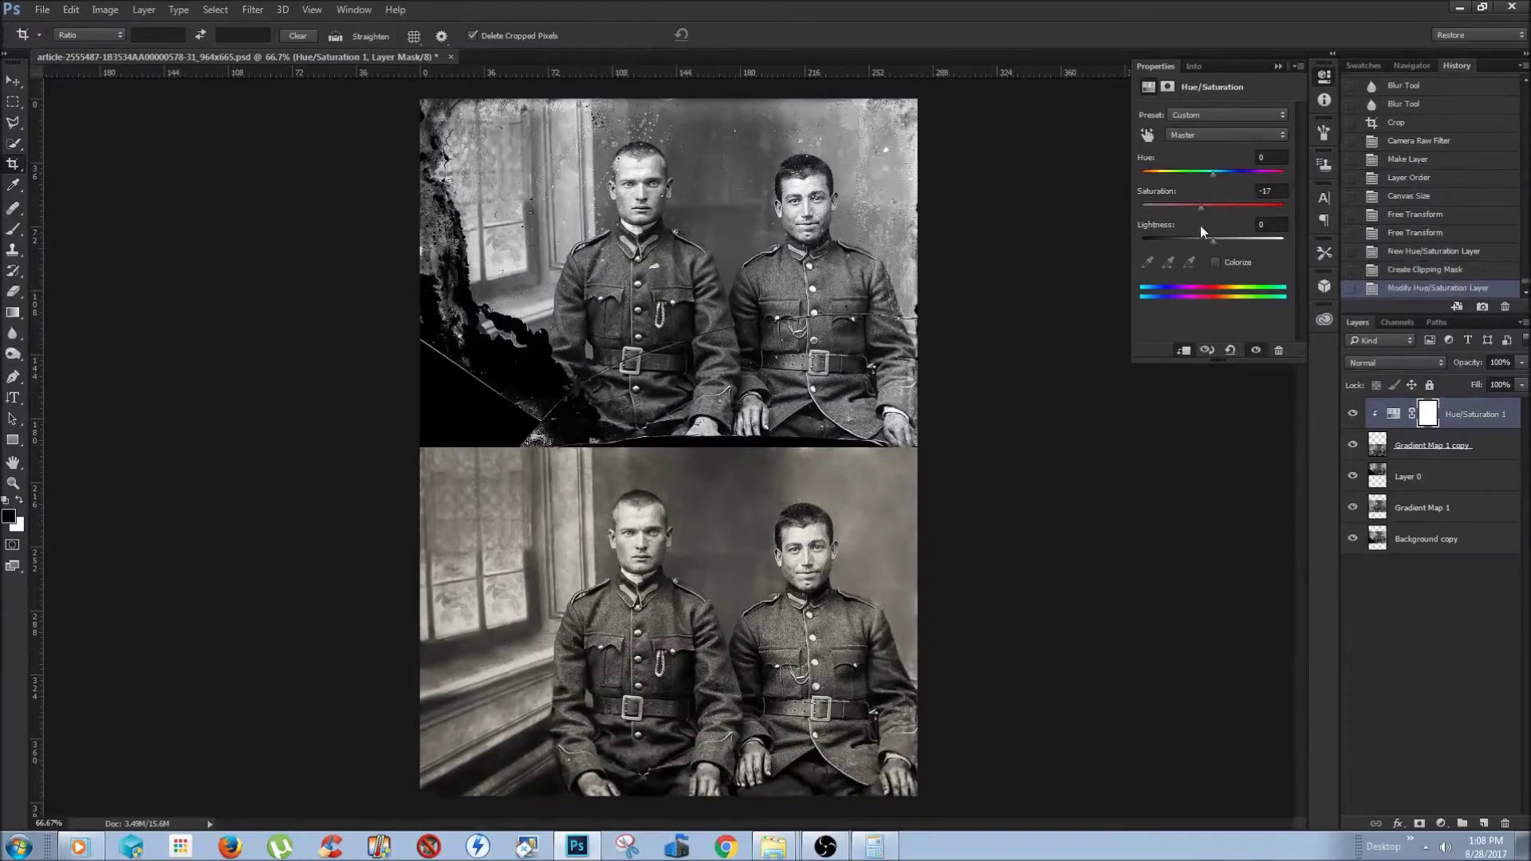
pyautogui.click(890, 343)
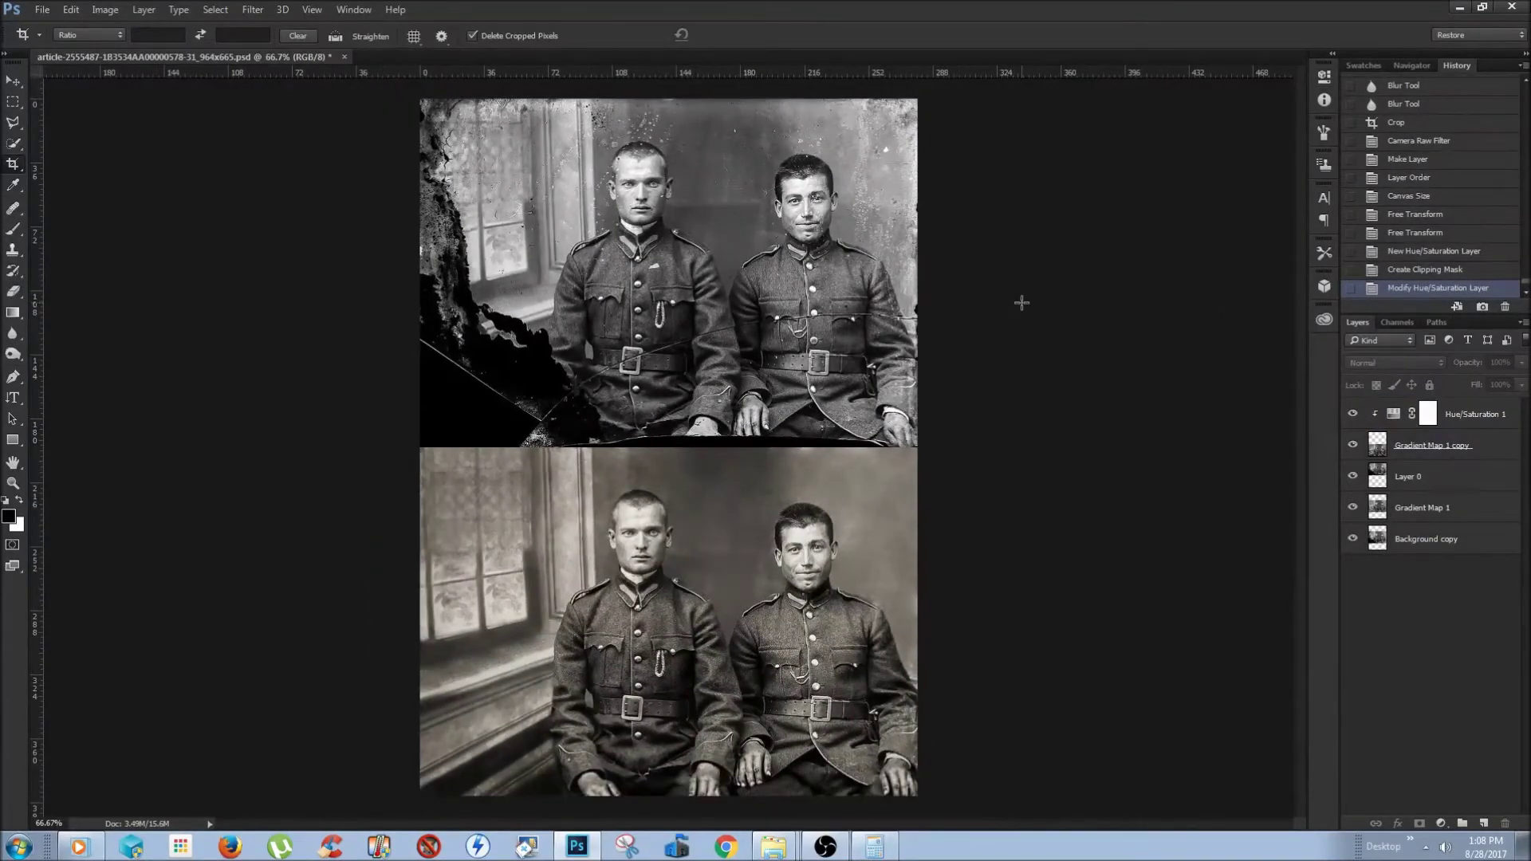
# Review the stacked comparison and start saving a copy as JPEG
pyautogui.keyDown('alt'); pyautogui.scroll(3, 1023, 301); pyautogui.keyUp('alt')
pyautogui.keyDown('alt'); pyautogui.scroll(-2, 1205, 335); pyautogui.keyUp('alt')
pyautogui.hotkey('ctrl', '-')
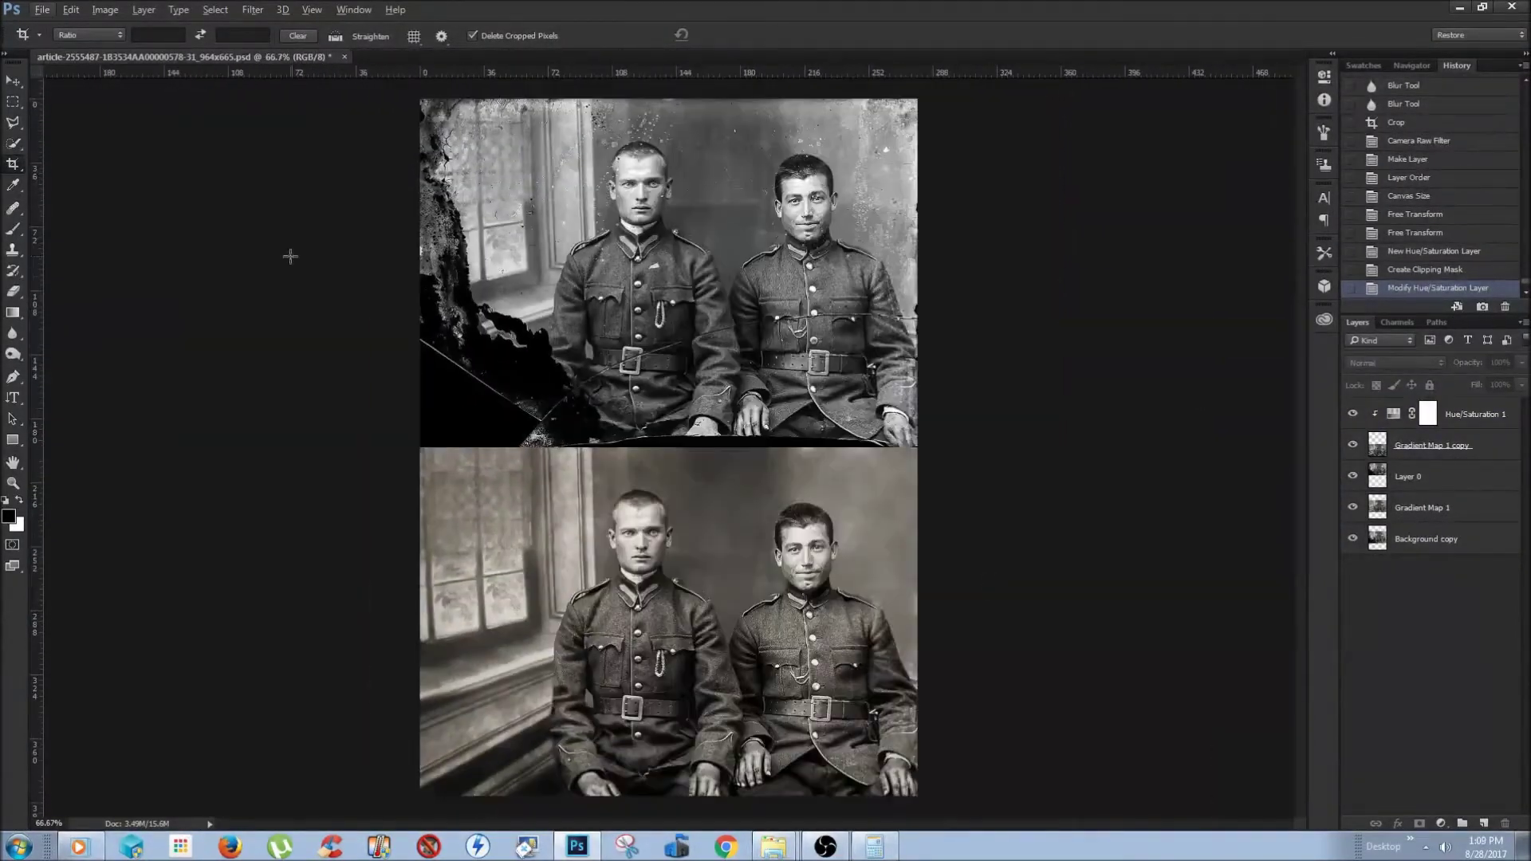